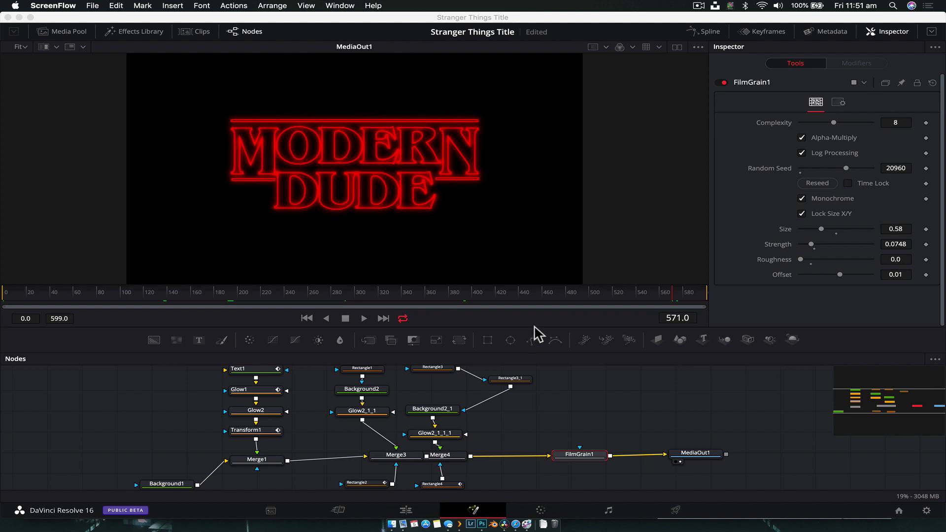
# Step: Examine the finished title's node graph in an enlarged node area and scrub through its animation
pyautogui.click(585, 398)
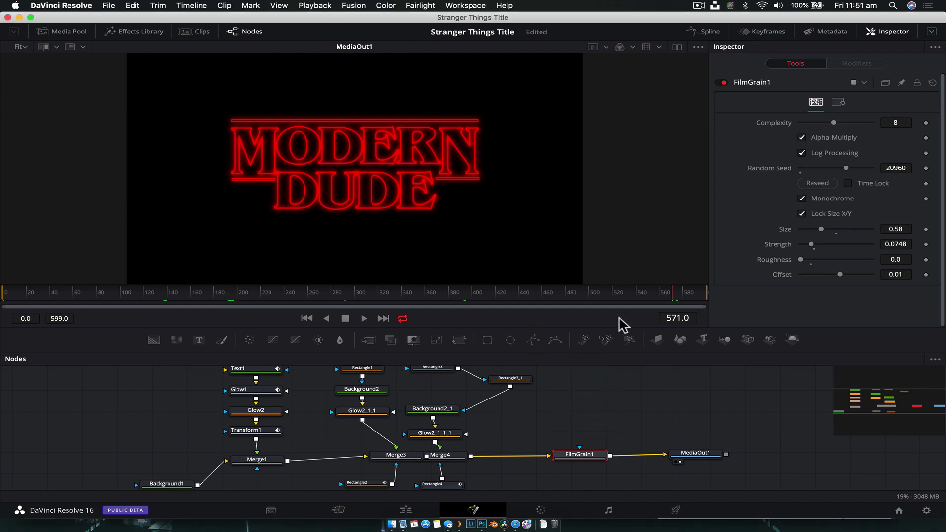
pyautogui.moveTo(619, 327); pyautogui.dragTo(619, 267)
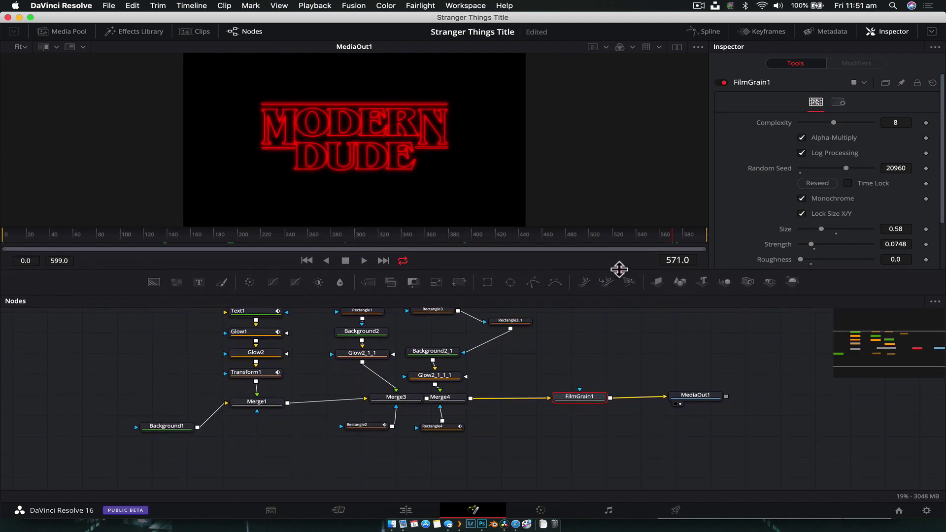
pyautogui.click(619, 269)
pyautogui.moveTo(535, 356); pyautogui.dragTo(560, 374)
pyautogui.scroll(3, 560, 372)
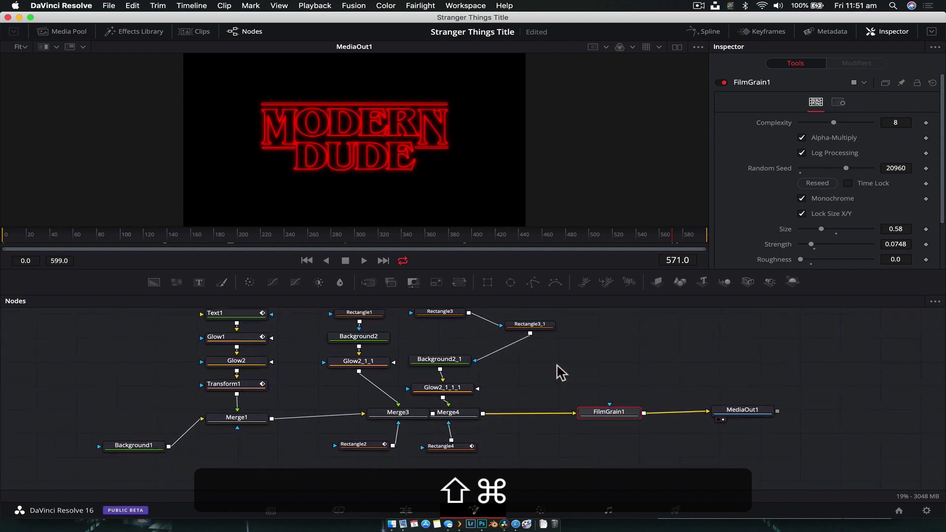
pyautogui.hscroll(-3, 567, 377)
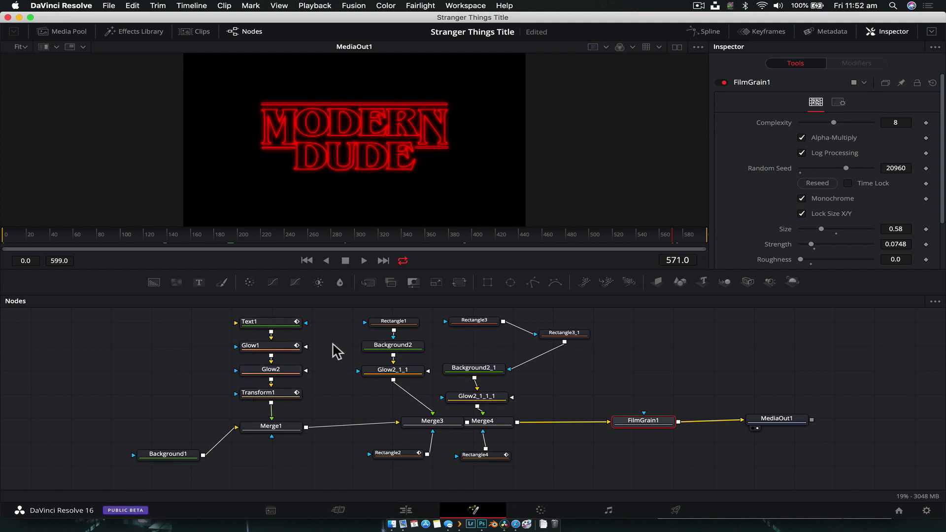
pyautogui.moveTo(333, 321); pyautogui.dragTo(599, 394)
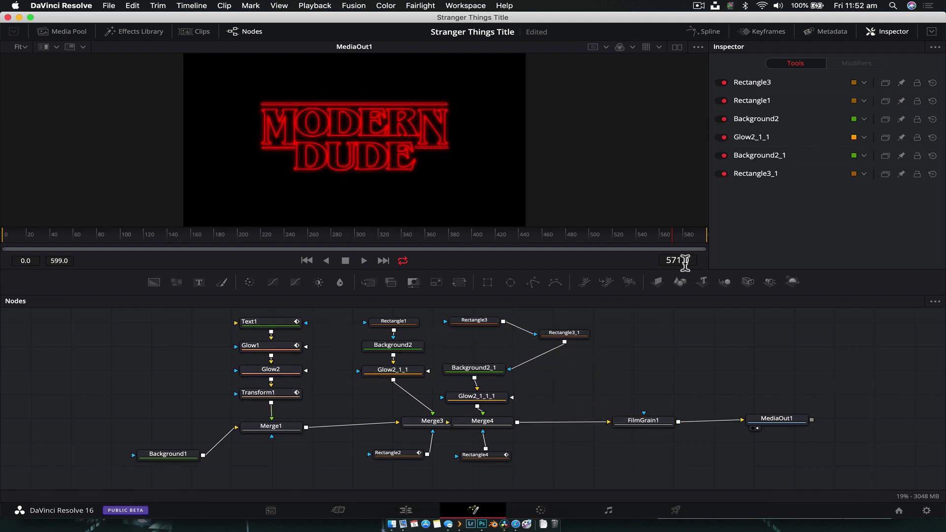
pyautogui.moveTo(675, 244)
pyautogui.mouseDown()
pyautogui.moveTo(608, 245)
pyautogui.moveTo(662, 245)
pyautogui.mouseUp()
pyautogui.moveTo(259, 244); pyautogui.dragTo(320, 239)
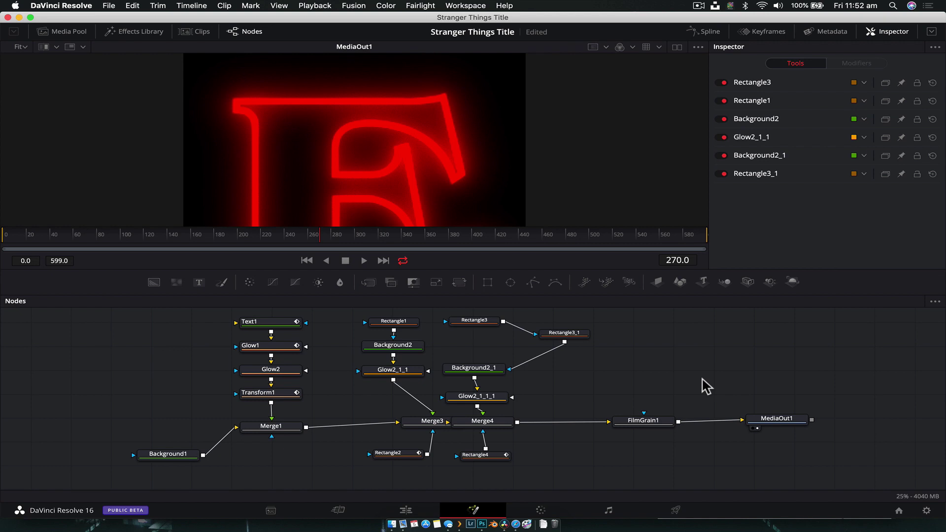
pyautogui.click(692, 236)
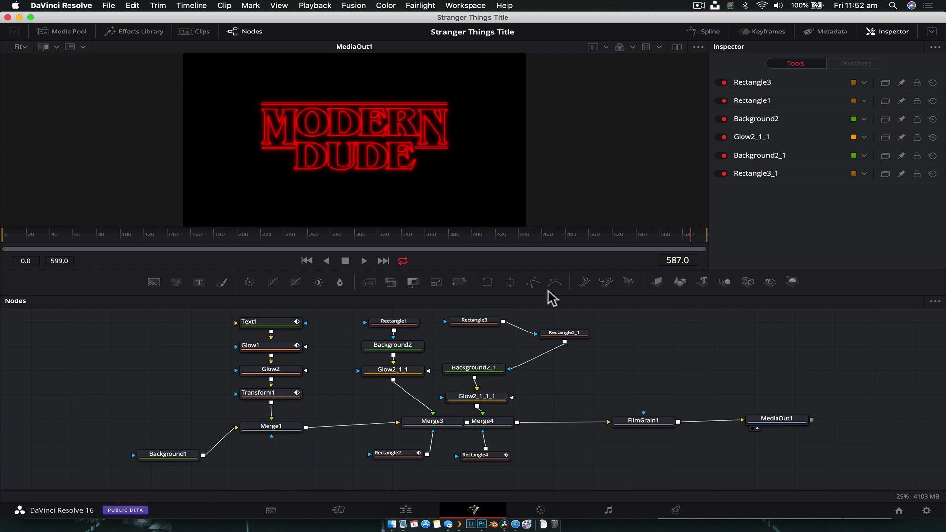
# Step: Begin a new Fusion composition in the media pool's Master bin and name it Title Effect
pyautogui.click(69, 31)
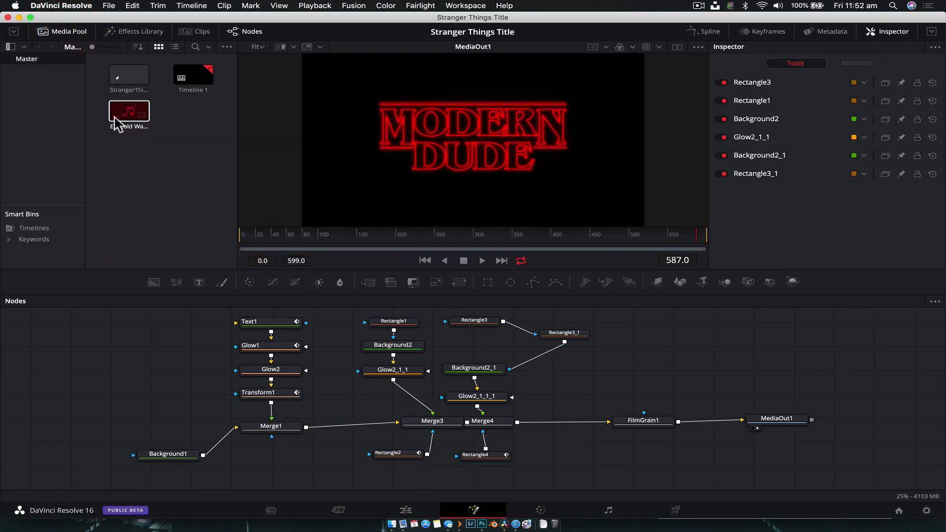
pyautogui.rightClick(117, 152)
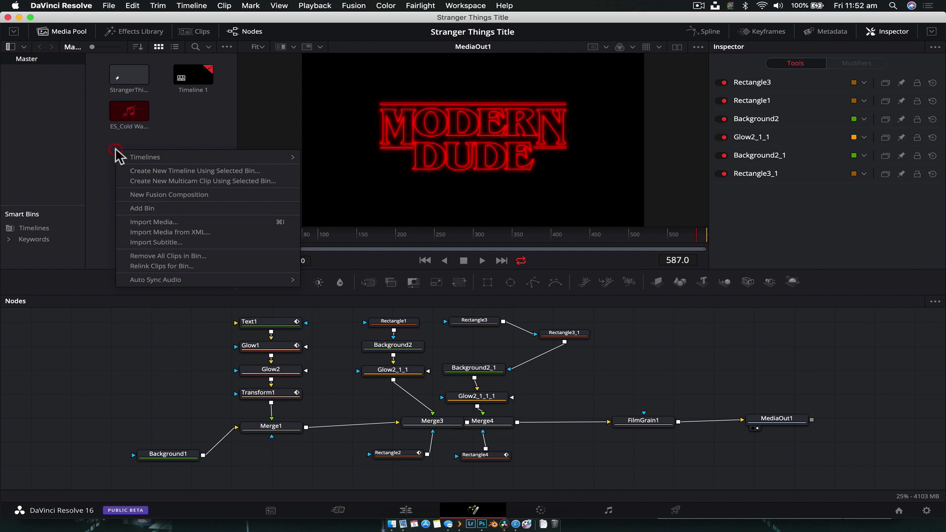
pyautogui.click(149, 196)
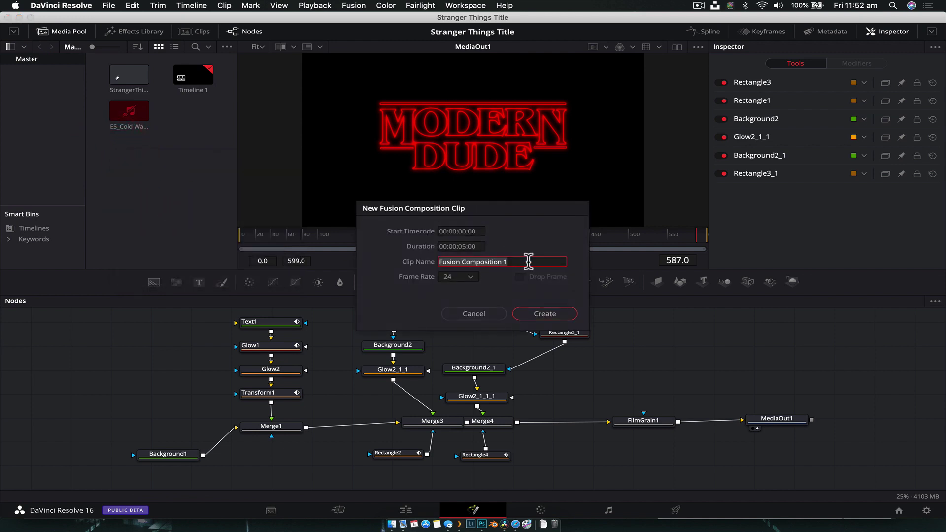
pyautogui.press('shift')
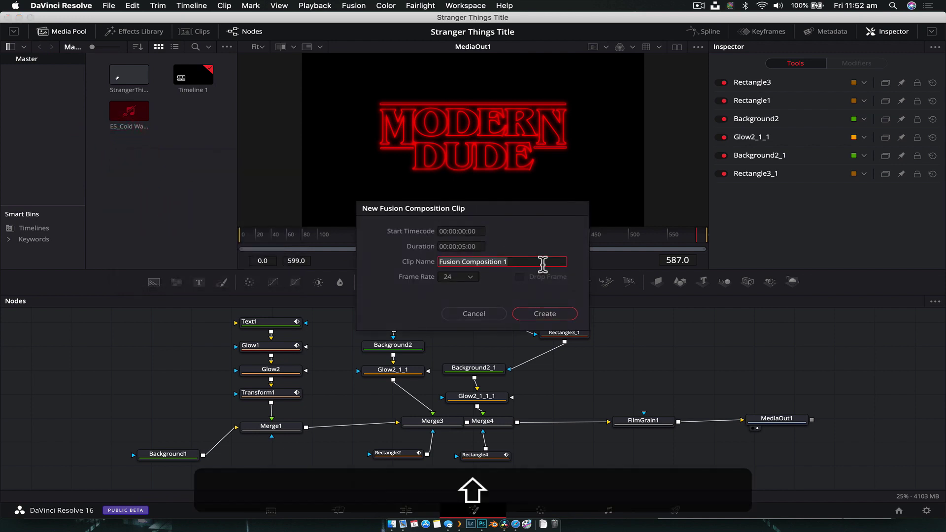
pyautogui.write('Title E')
pyautogui.press('BackSpace')
pyautogui.write('ffe')
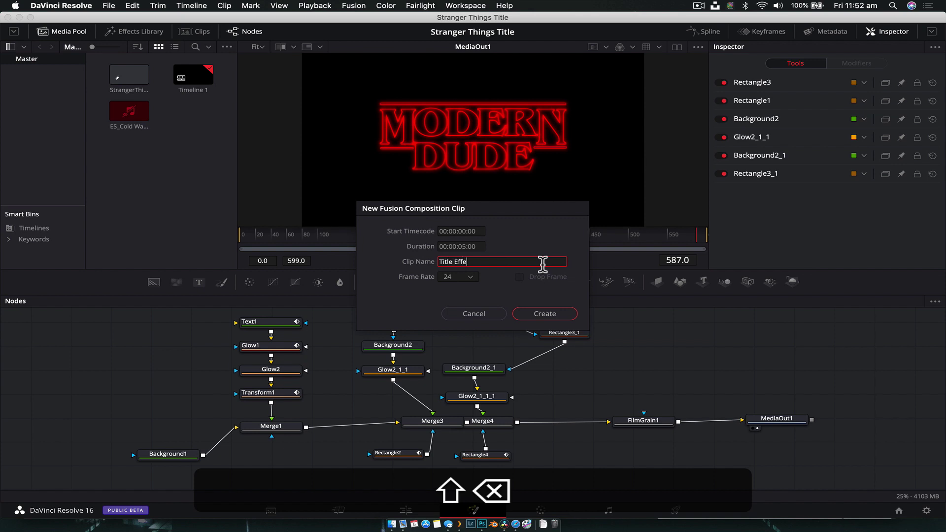
pyautogui.write('ct')
# Step: Set the composition's duration to 00:00:20:00, consulting the reference title video in Safari, and create the clip in DaVinci Resolve
pyautogui.click(468, 246)
pyautogui.click(474, 246)
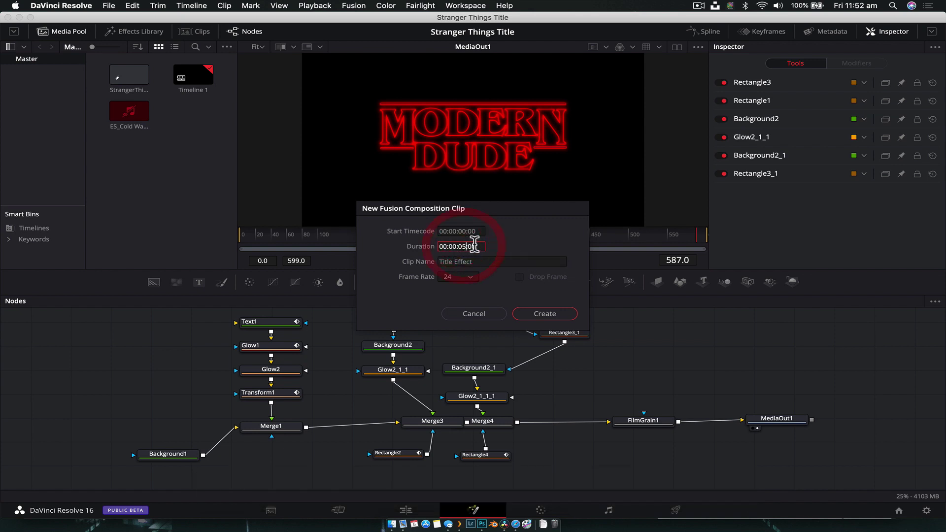
pyautogui.press('BackSpace')
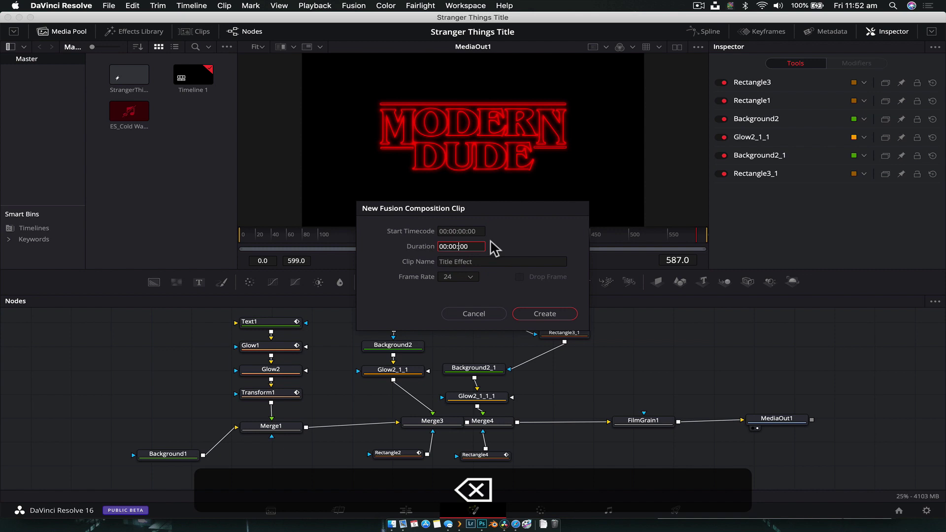
pyautogui.click(516, 523)
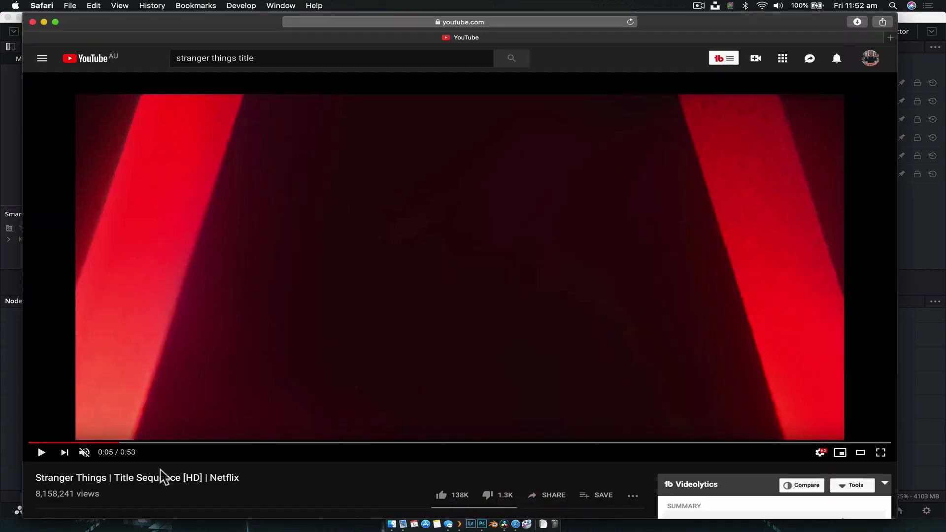
pyautogui.click(508, 524)
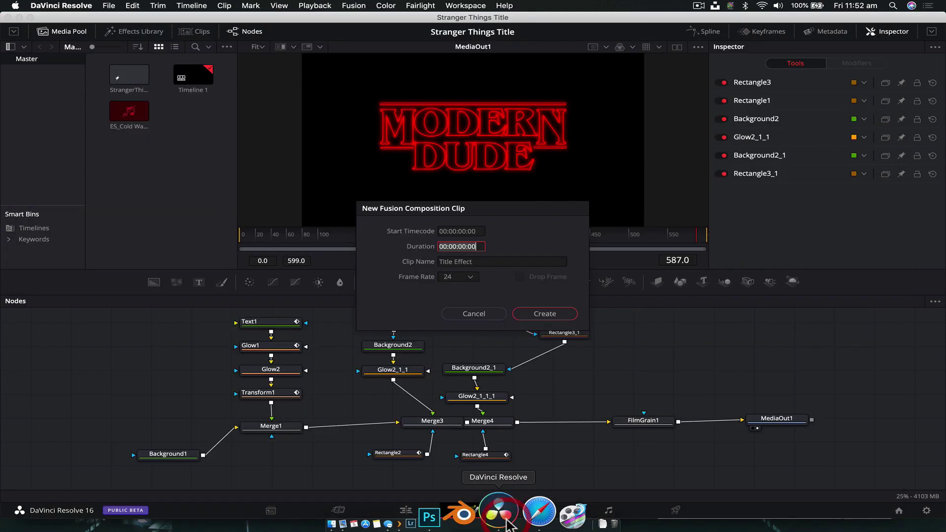
pyautogui.click(499, 249)
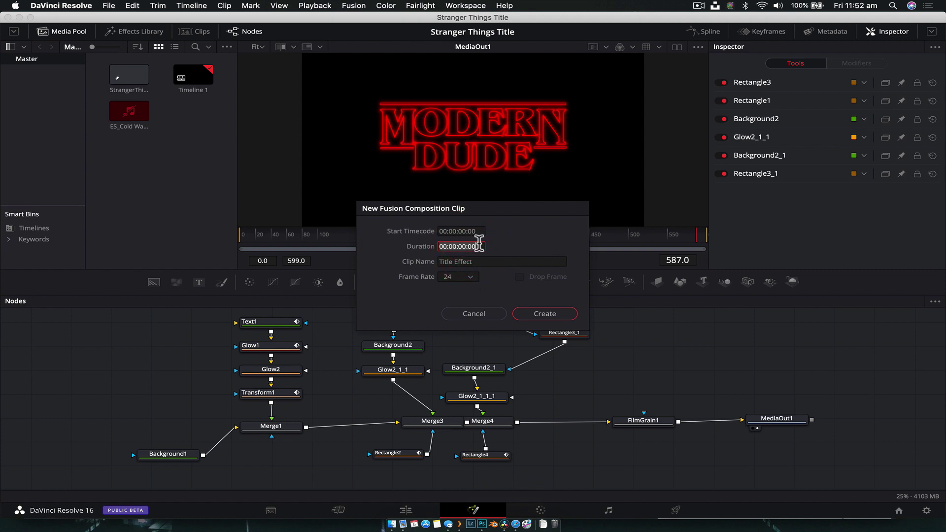
pyautogui.click(478, 243)
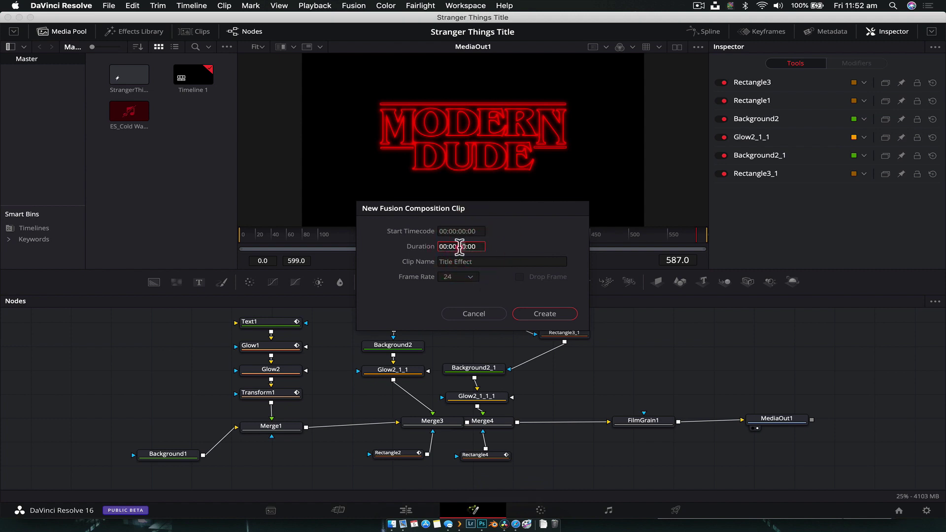
pyautogui.click(460, 246)
pyautogui.click(536, 314)
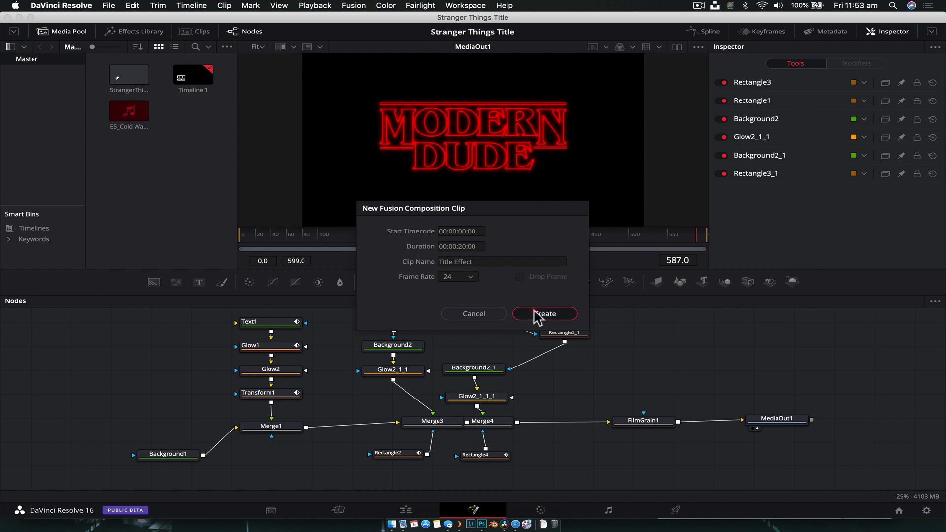
# Step: Open the Title Effect composition in Fusion, hide the media pool and place MediaOut1 at the far end of the node area
pyautogui.click(194, 121)
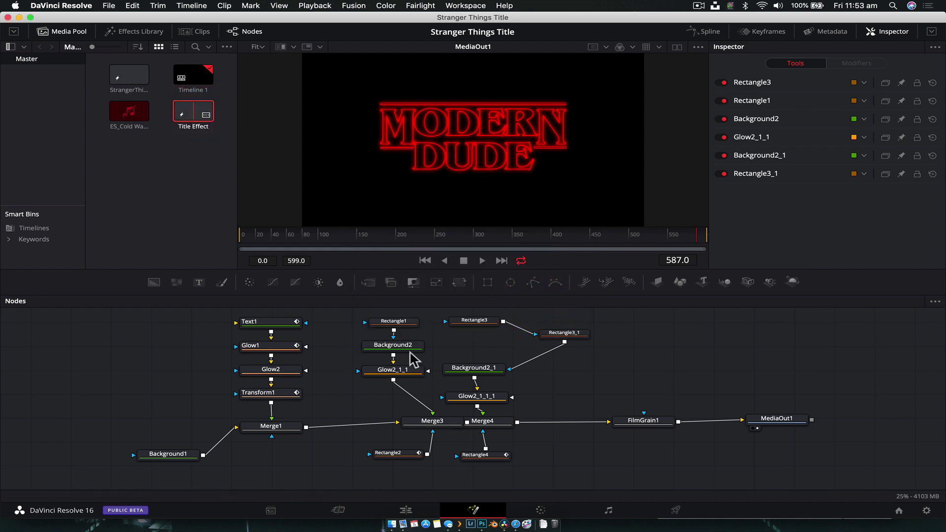
pyautogui.moveTo(299, 336); pyautogui.dragTo(676, 389)
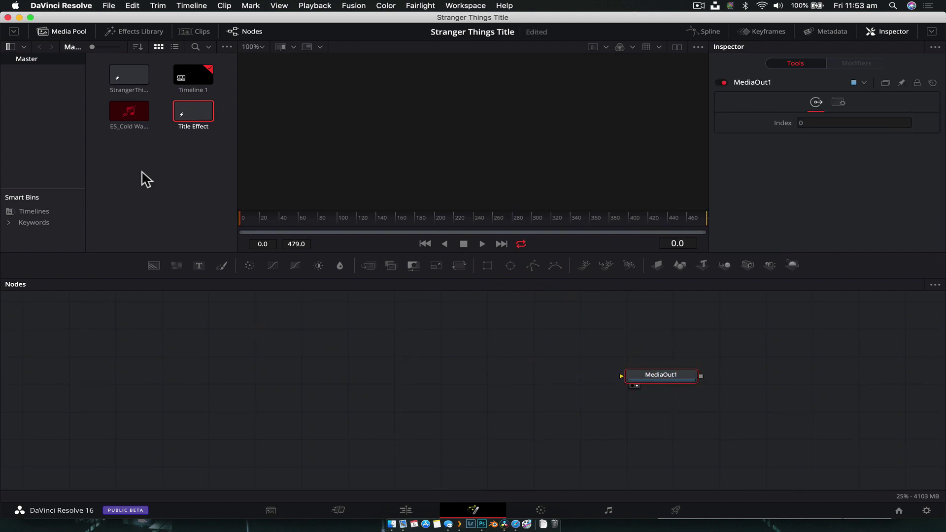
pyautogui.click(65, 31)
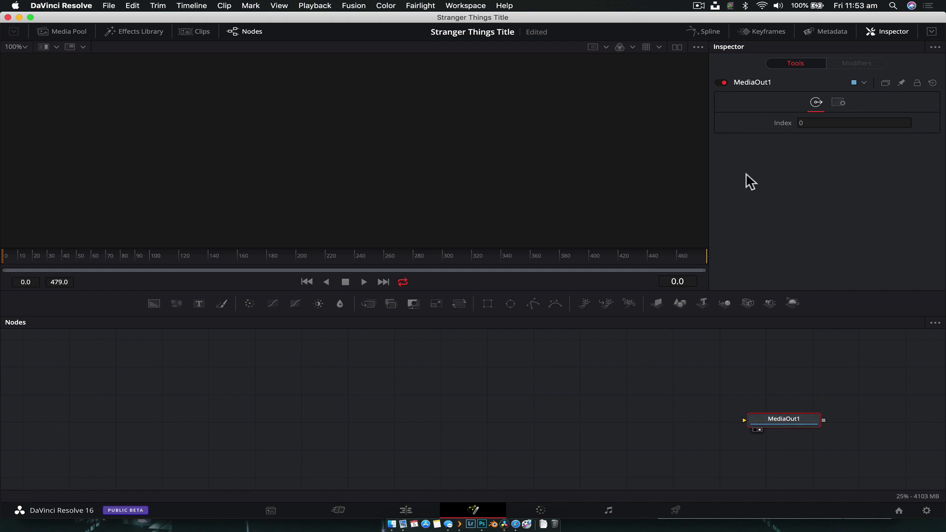
pyautogui.click(682, 48)
pyautogui.click(682, 48)
pyautogui.moveTo(805, 428); pyautogui.dragTo(796, 459)
pyautogui.click(327, 430)
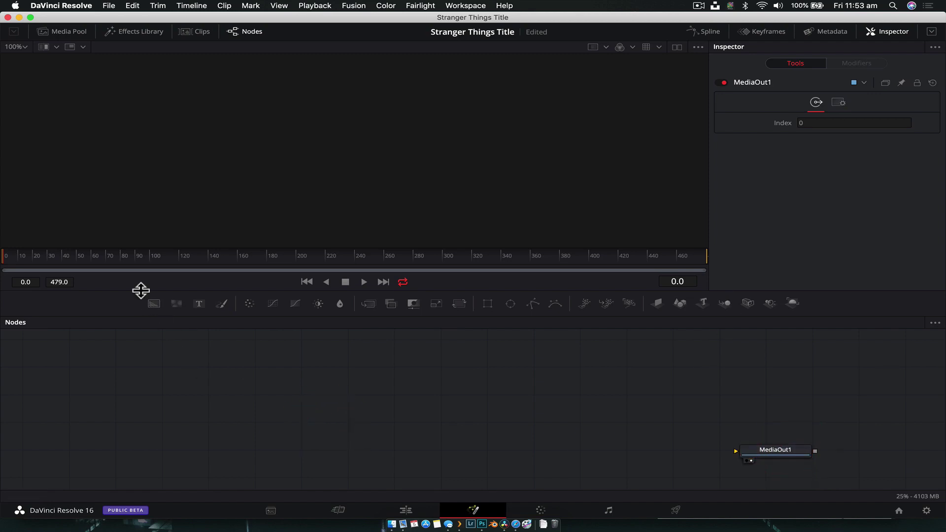
# Step: Add a solid black Background node and connect its output to MediaOut1
pyautogui.moveTo(154, 304); pyautogui.dragTo(236, 439)
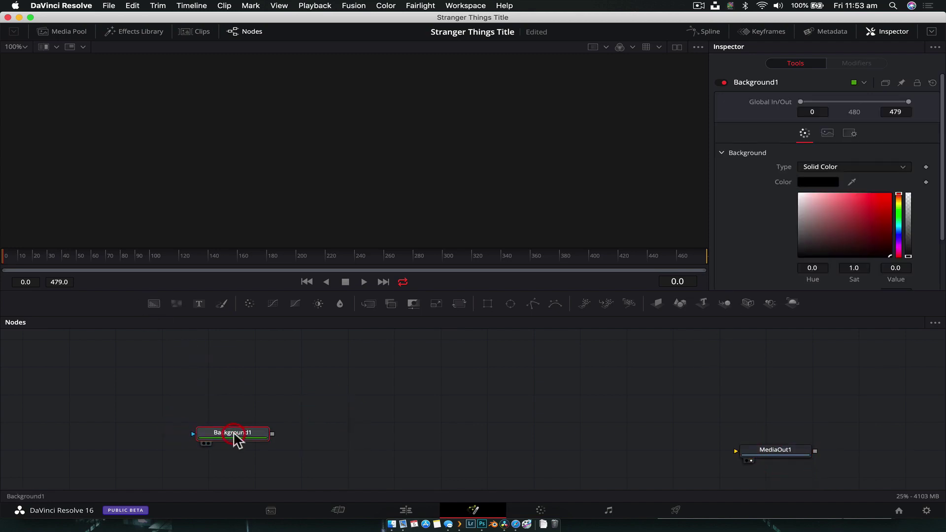
pyautogui.moveTo(859, 241); pyautogui.dragTo(800, 256)
pyautogui.moveTo(272, 433); pyautogui.dragTo(801, 440)
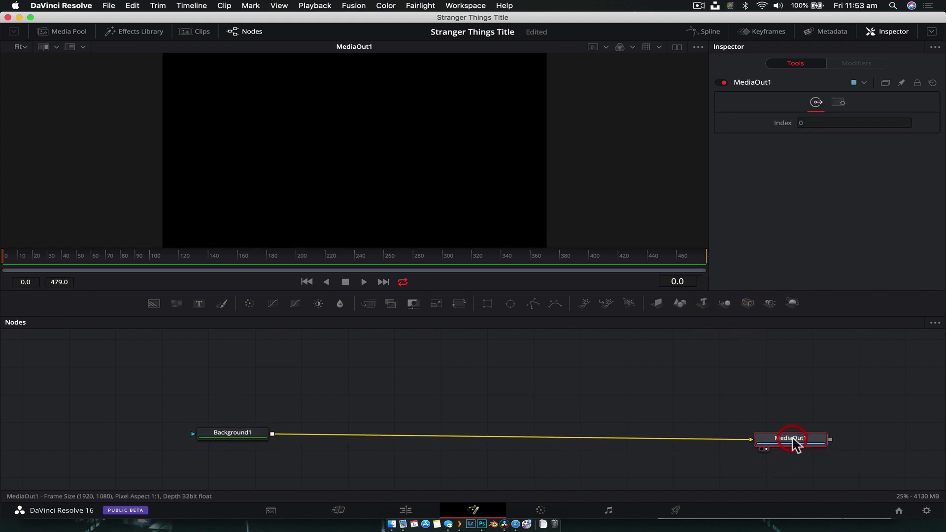
pyautogui.click(218, 435)
pyautogui.click(302, 386)
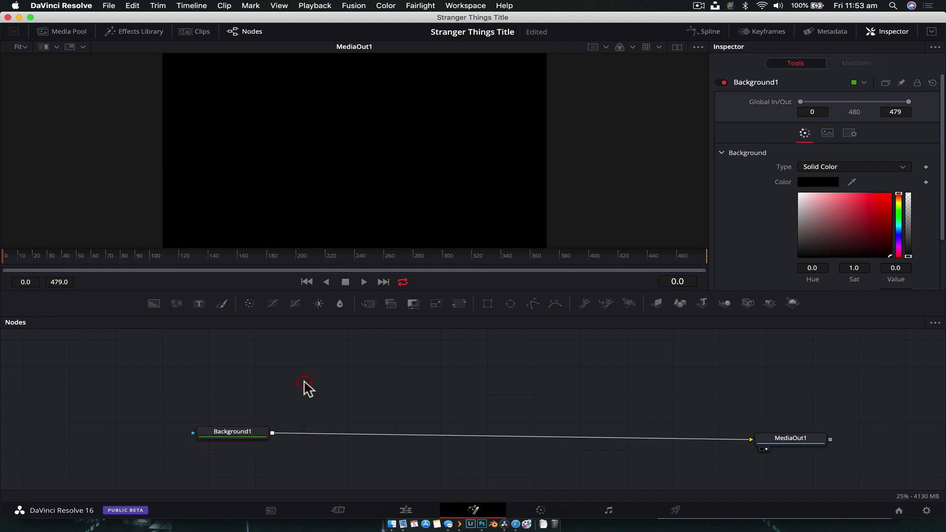
# Step: Add a Text+ node and merge it over the background
pyautogui.press('shift')
pyautogui.hotkey('shift', 'space')
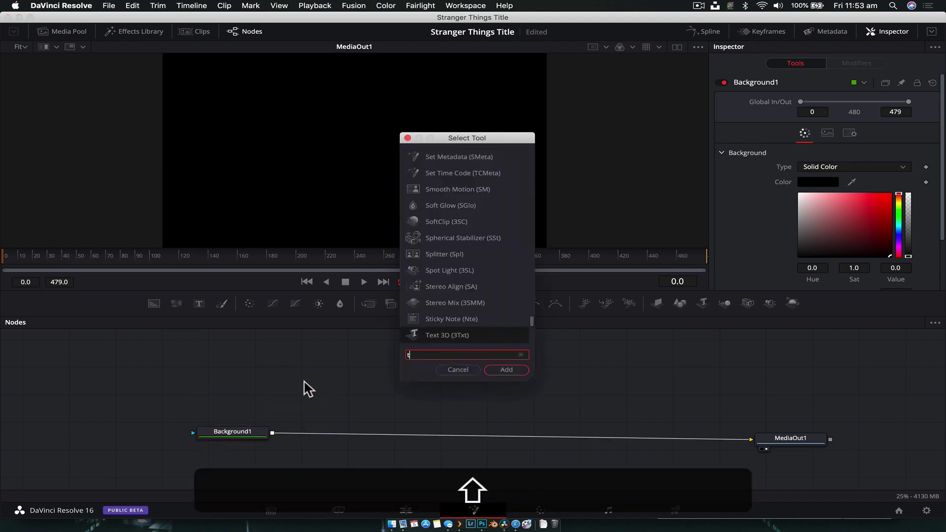
pyautogui.write('text')
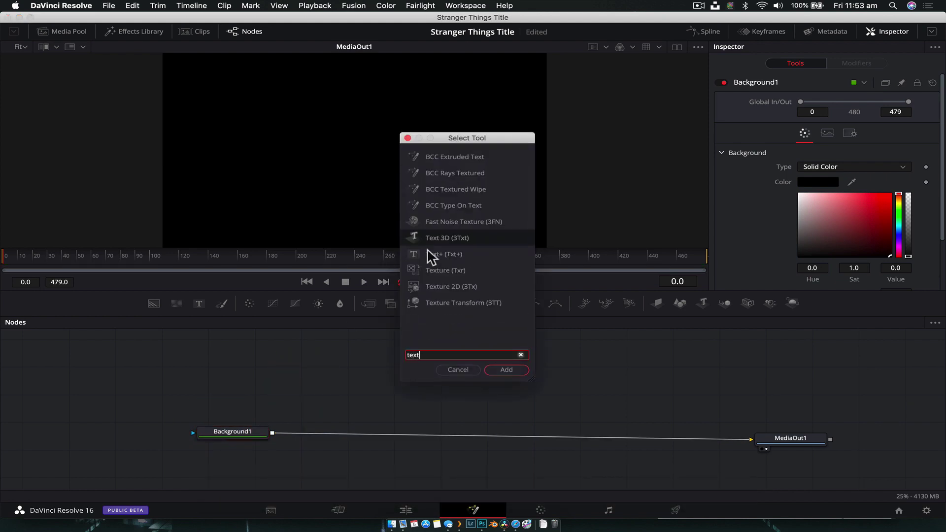
pyautogui.click(463, 256)
pyautogui.press('Return')
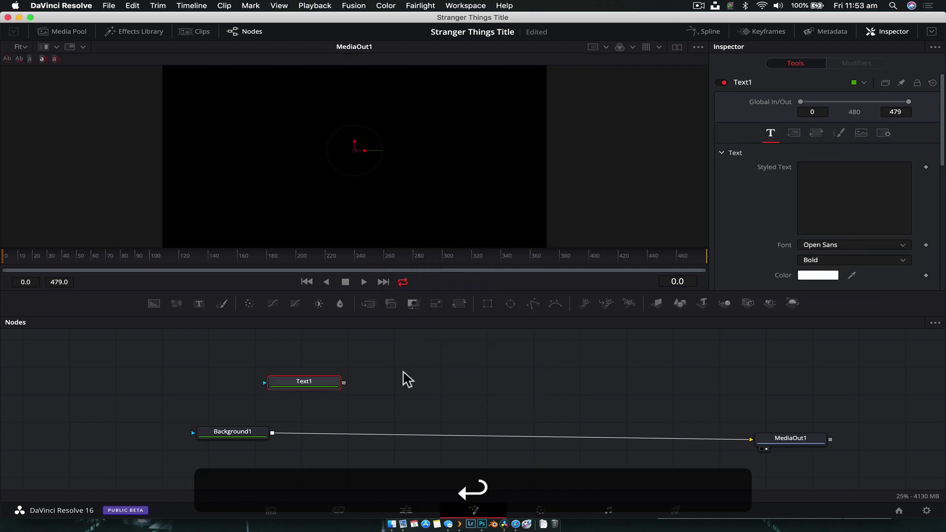
pyautogui.moveTo(343, 387); pyautogui.dragTo(309, 450)
pyautogui.click(250, 442)
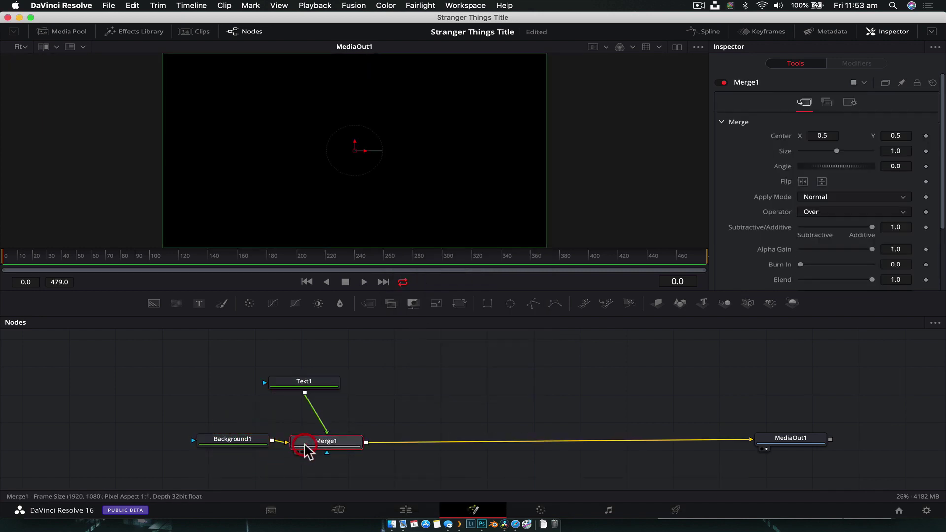
# Step: Place the text node above the merge and enter STRANGER and THINGS on two lines as its styled text
pyautogui.moveTo(323, 386); pyautogui.dragTo(351, 359)
pyautogui.click(333, 356)
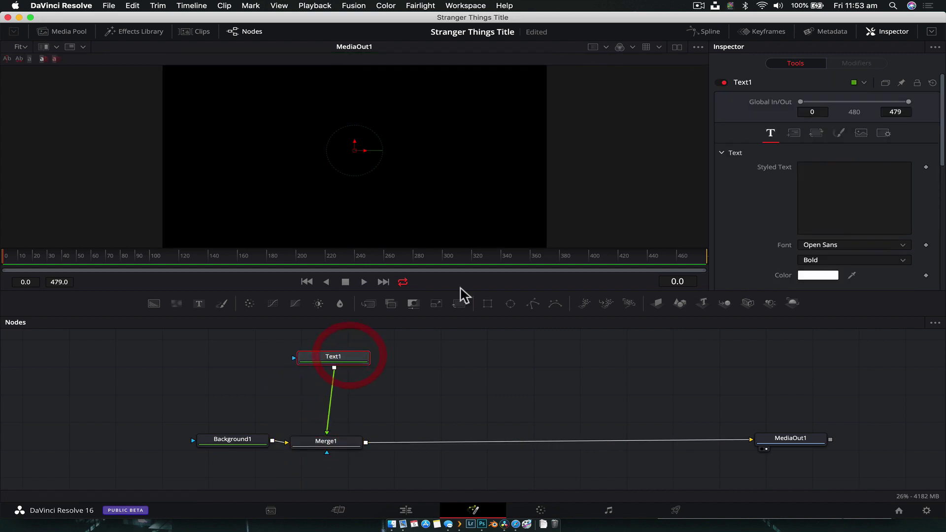
pyautogui.click(887, 192)
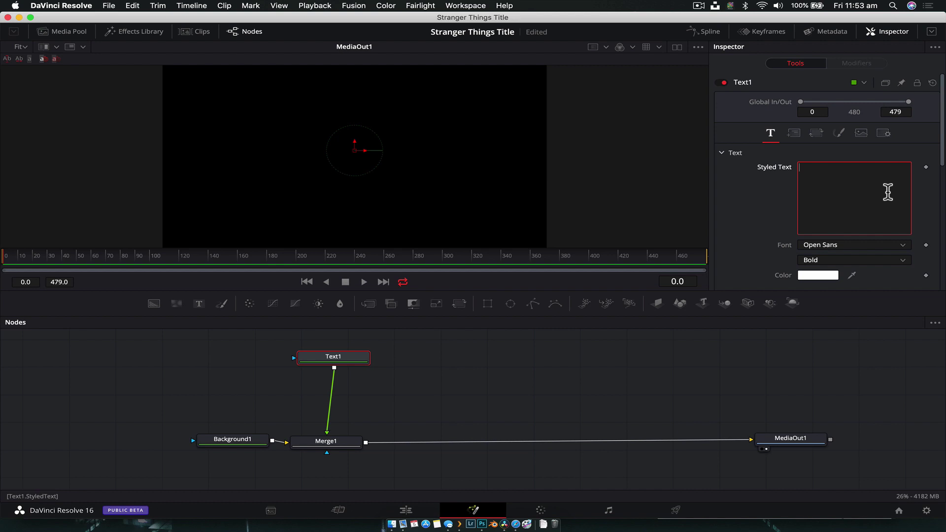
pyautogui.write('S')
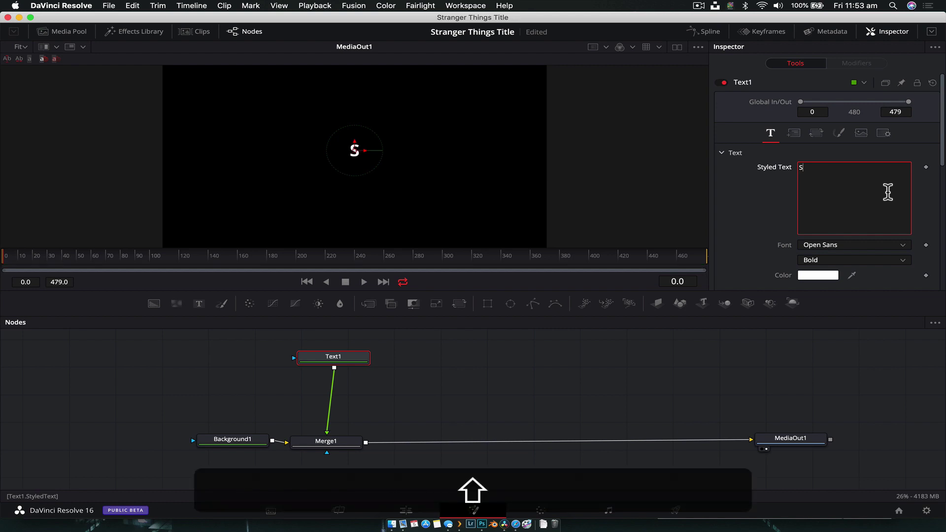
pyautogui.write('TRANGER')
pyautogui.hotkey('shift', 'Return')
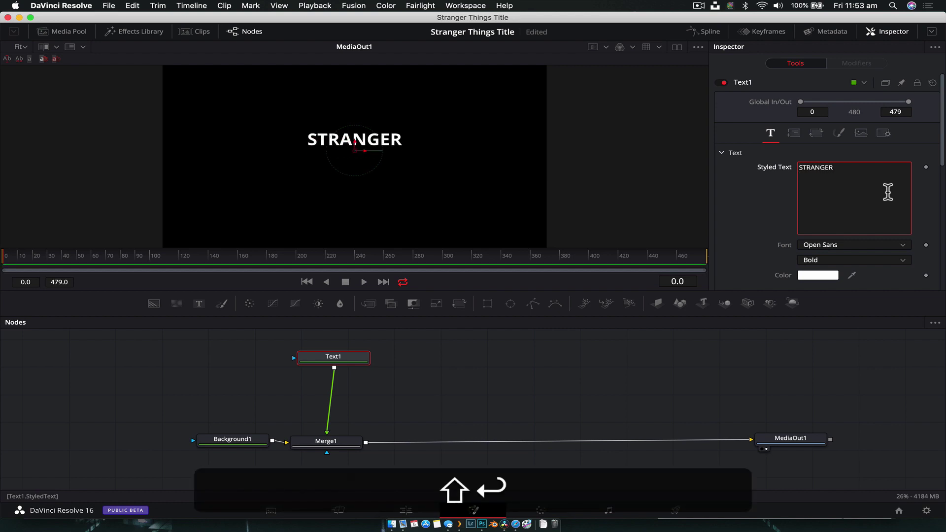
pyautogui.write('THINGS')
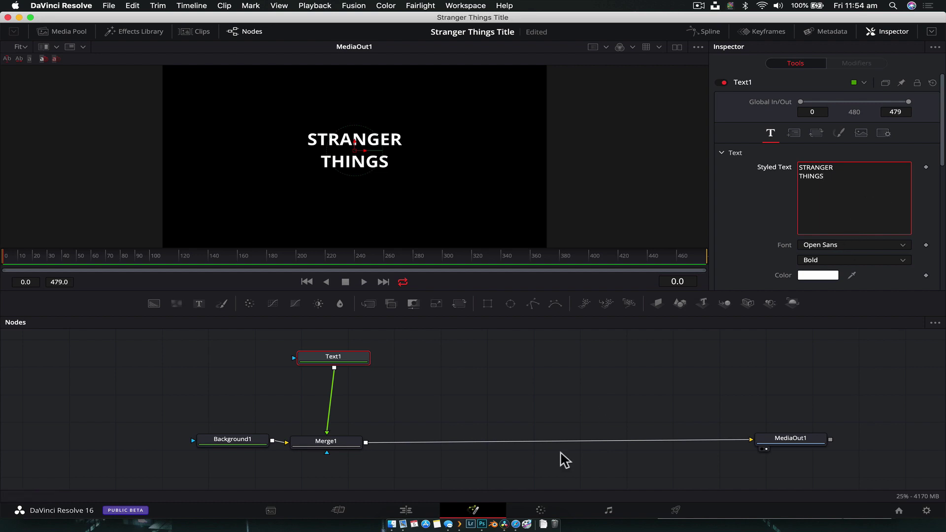
# Step: Switch to Safari and search Google for "stranger things font" in a new tab
pyautogui.click(515, 525)
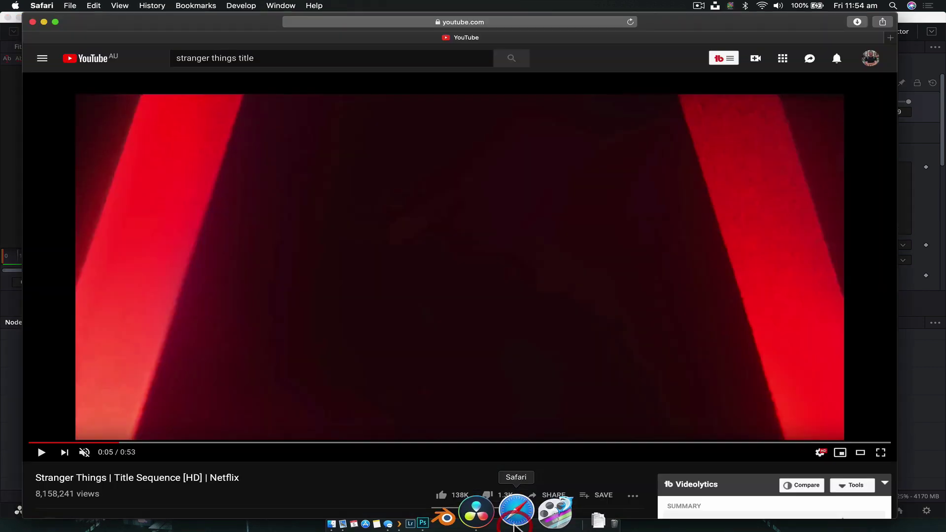
pyautogui.click(891, 37)
pyautogui.write('google.com')
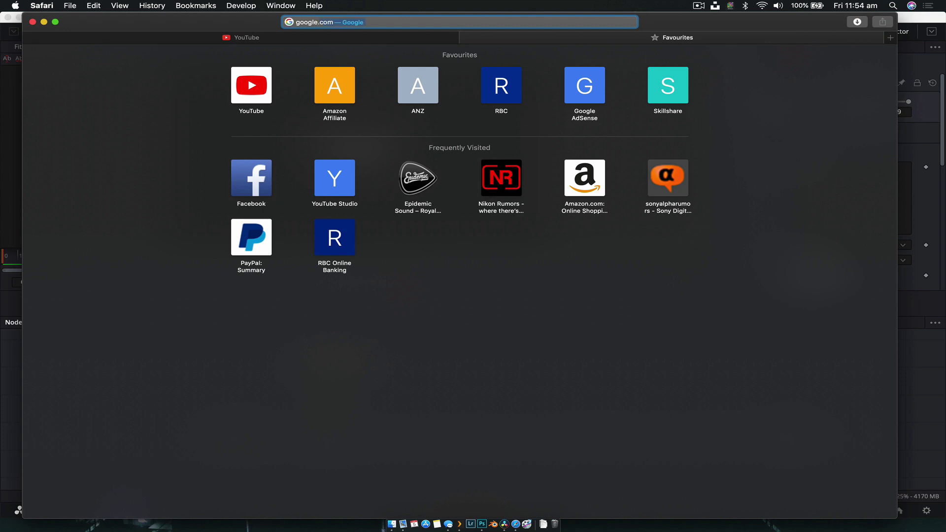
pyautogui.press('Return')
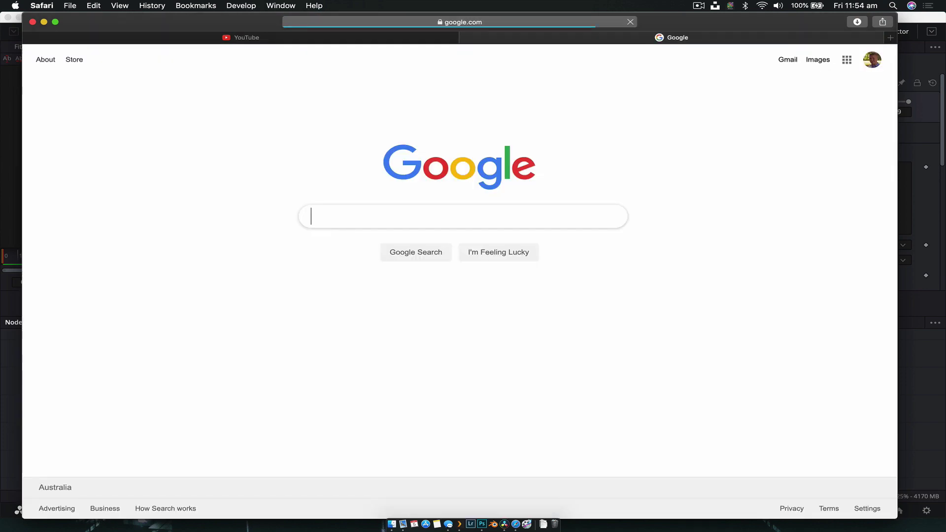
pyautogui.write('stranger things font')
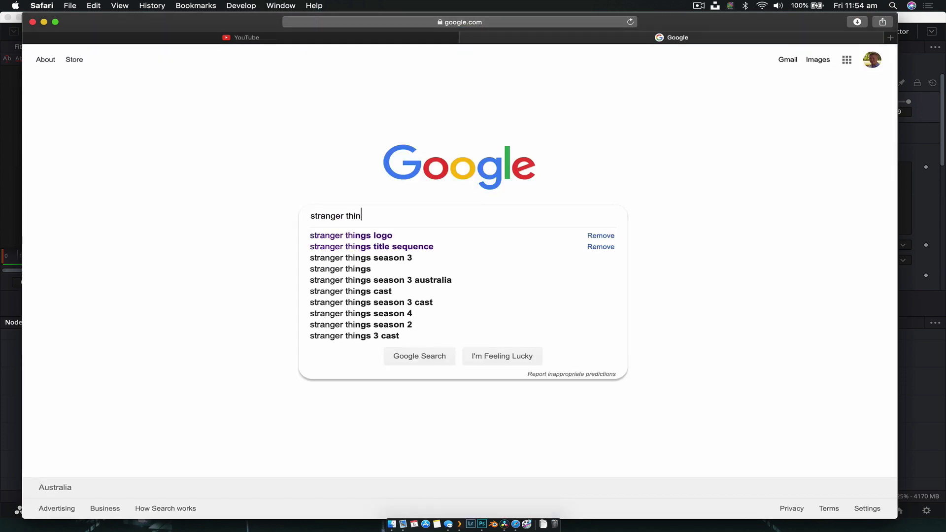
pyautogui.press('Return')
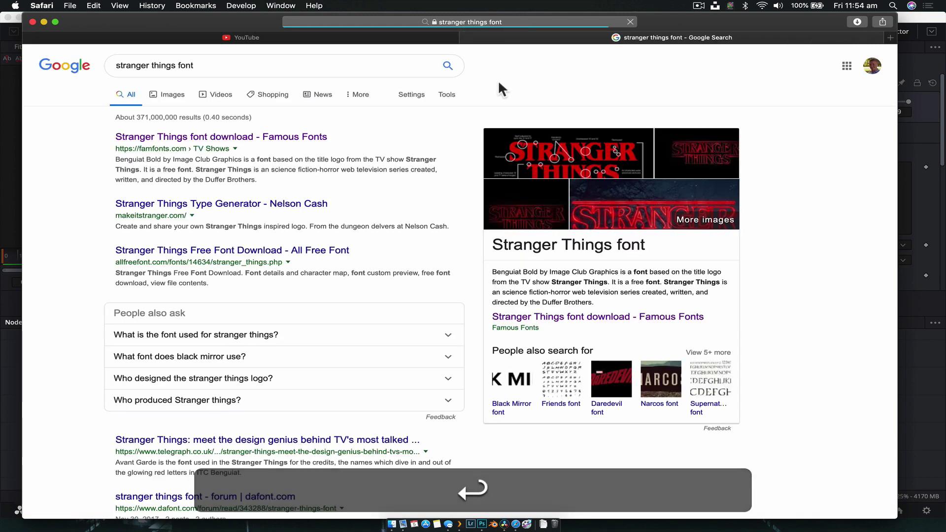
# Step: View the Stranger Things font page on Famous Fonts down to its download link, close the tab and return to DaVinci Resolve
pyautogui.click(271, 143)
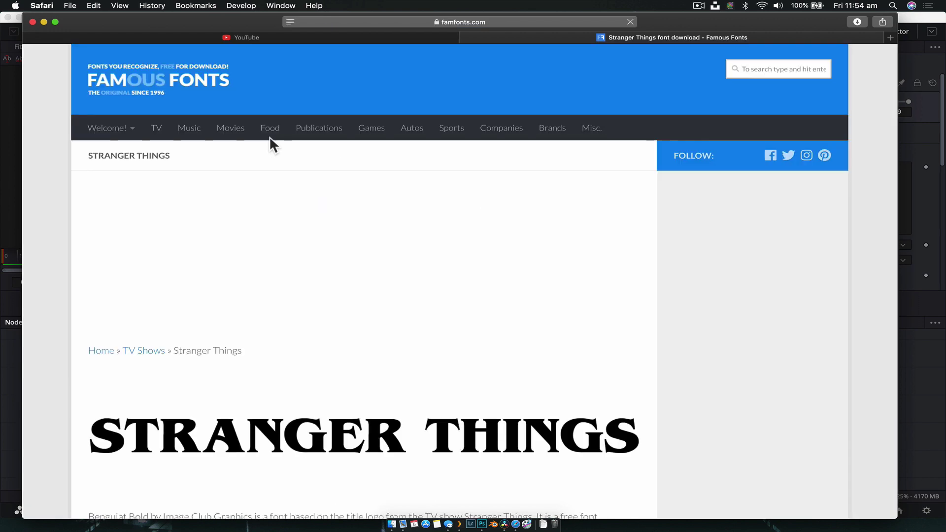
pyautogui.scroll(-5, 391, 327)
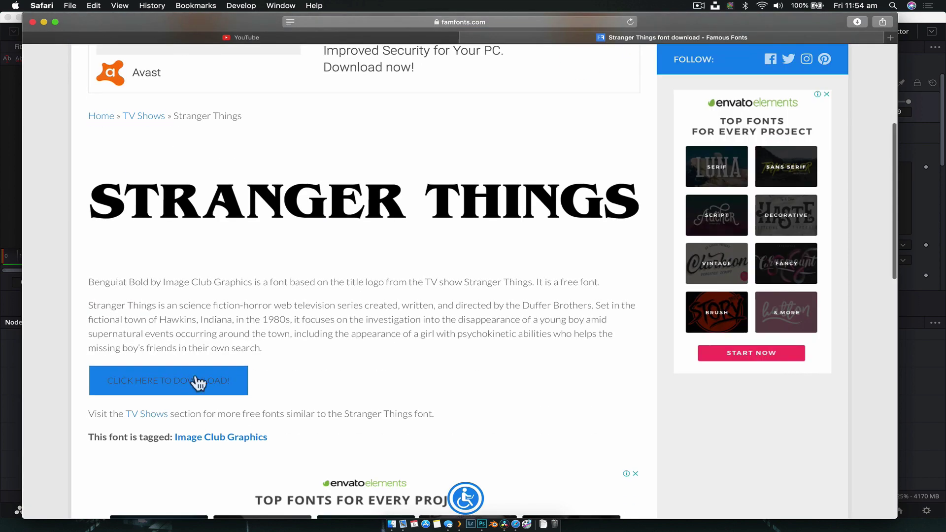
pyautogui.click(466, 37)
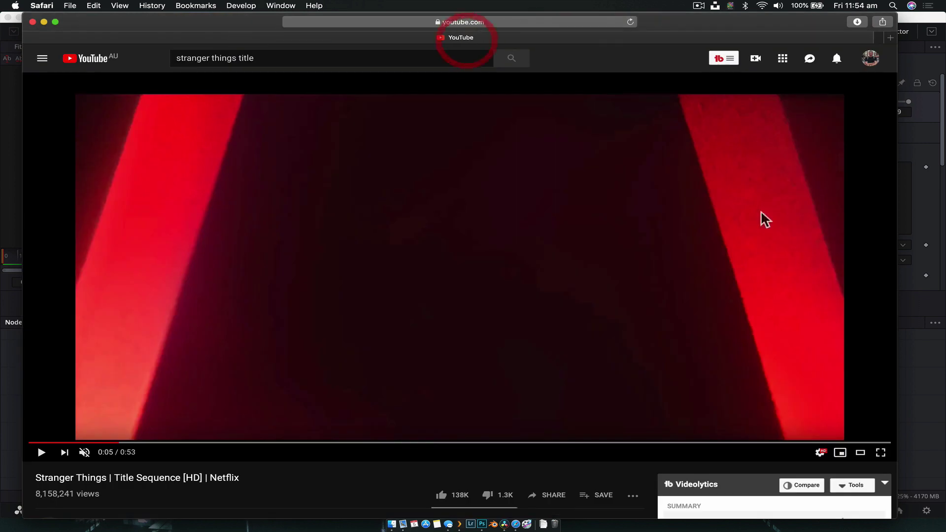
pyautogui.click(930, 343)
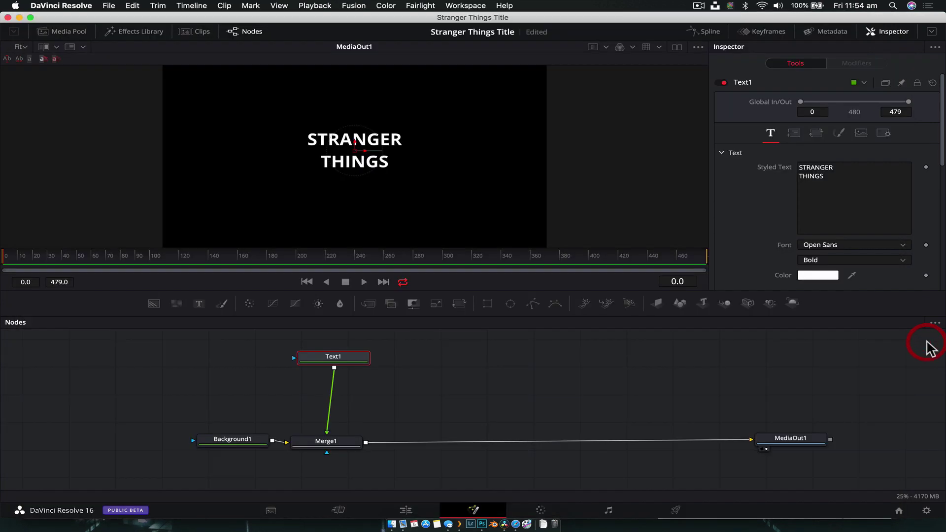
# Step: Change the title text's font to Benguiat, keeping the Bold style
pyautogui.click(841, 247)
pyautogui.scroll(-3, 840, 270)
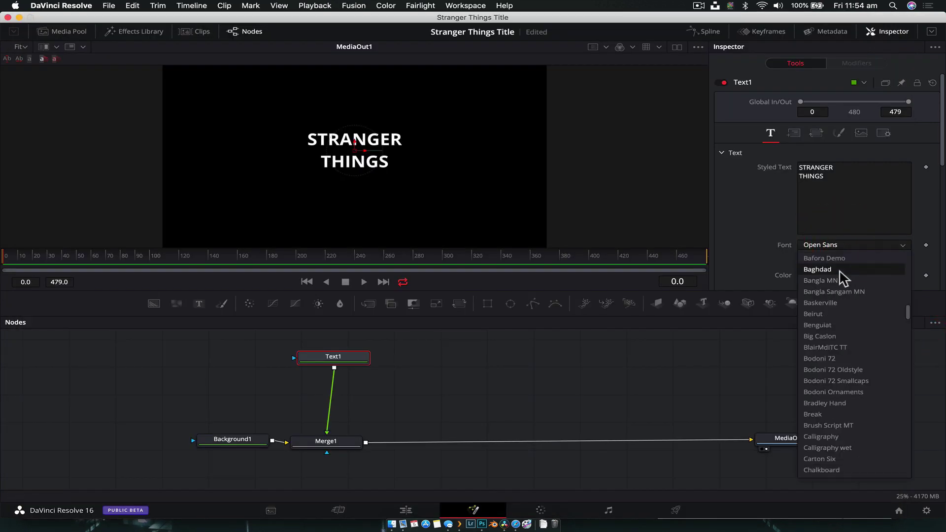
pyautogui.click(832, 327)
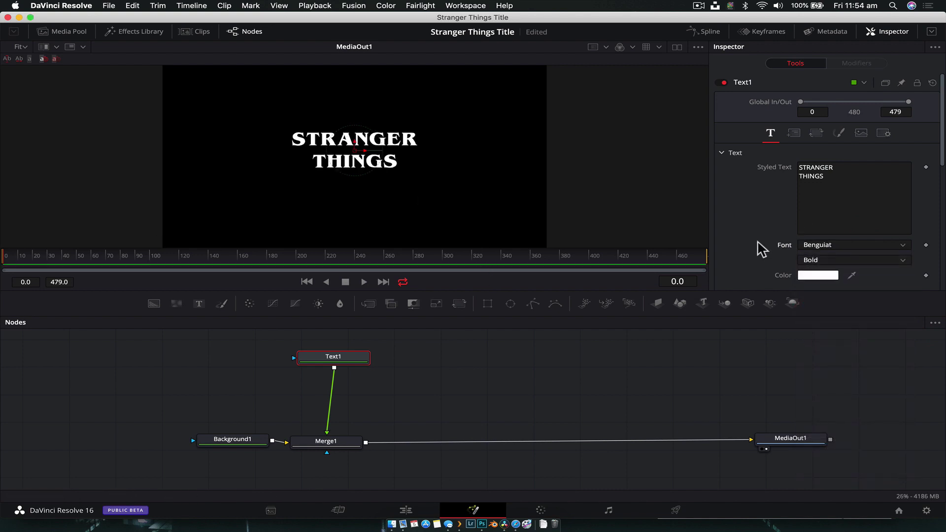
# Step: Enlarge the title text to a size of about 0.2008 and tighten its tracking to 0.976 and line spacing to 0.724
pyautogui.scroll(-3, 775, 228)
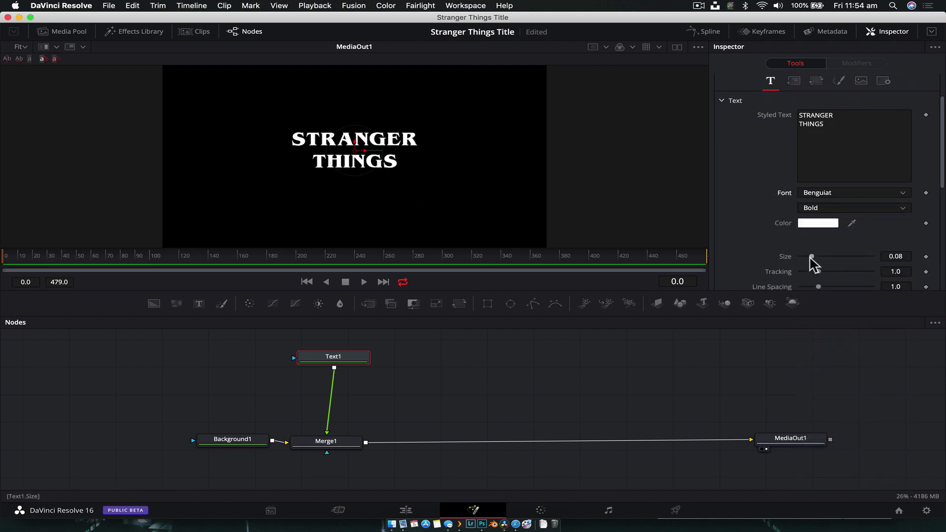
pyautogui.moveTo(812, 256); pyautogui.dragTo(830, 257)
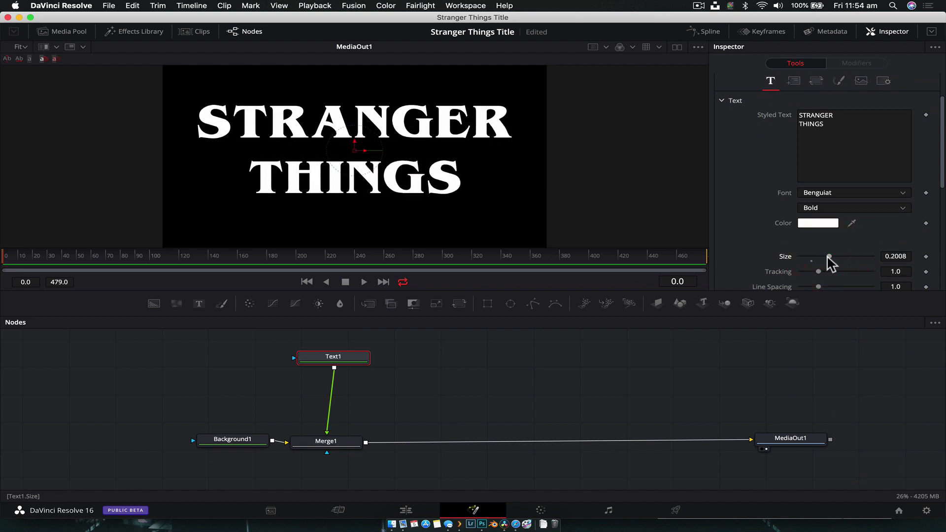
pyautogui.scroll(-1, 818, 281)
pyautogui.scroll(-1, 818, 283)
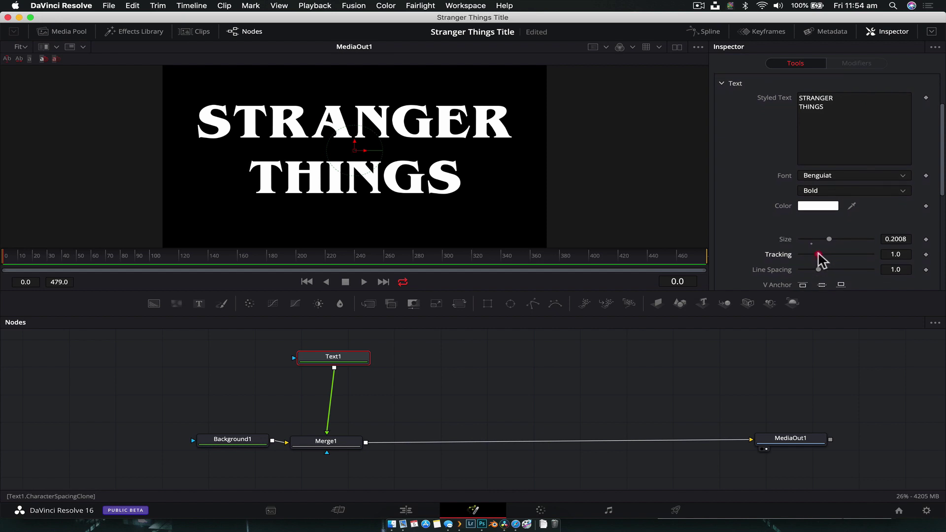
pyautogui.moveTo(819, 257); pyautogui.dragTo(814, 270)
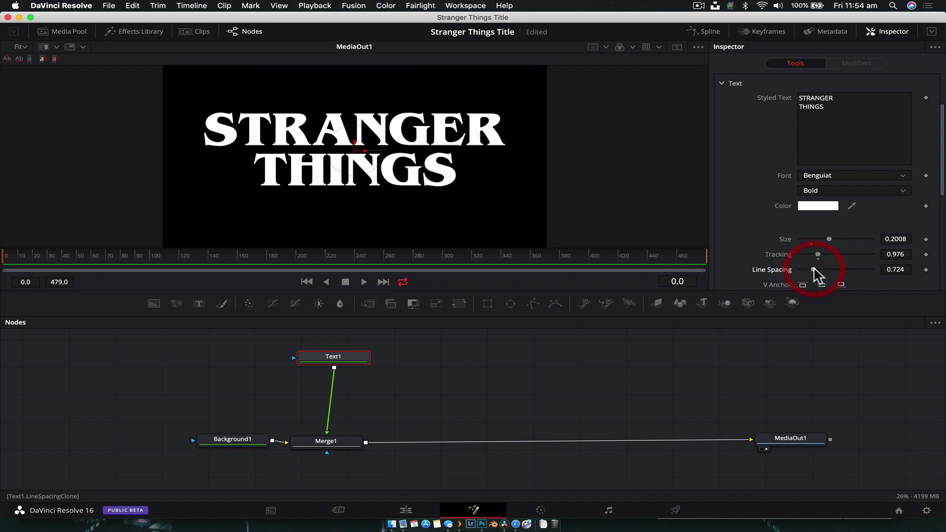
# Step: Switch to Safari, search for "stranger things logo" in a new tab and preview the Print Magazine logo image
pyautogui.click(507, 520)
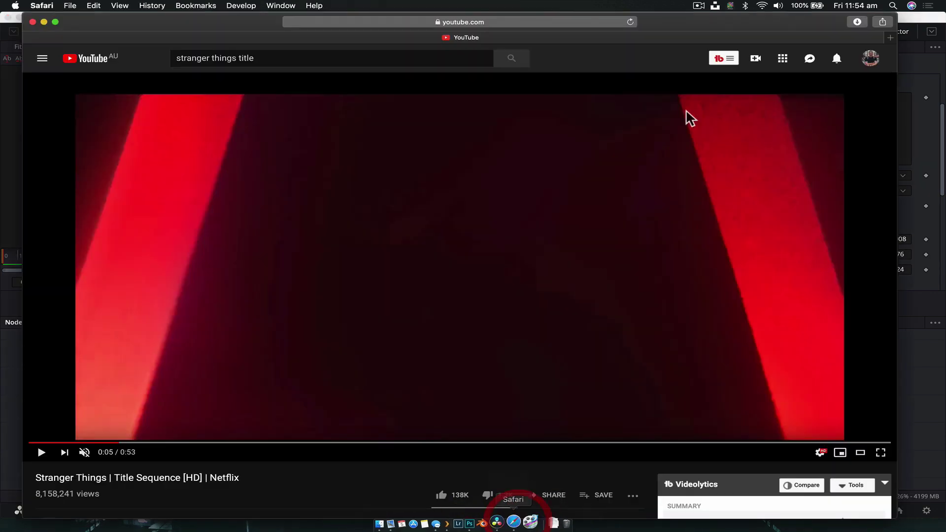
pyautogui.click(890, 38)
pyautogui.write('stran')
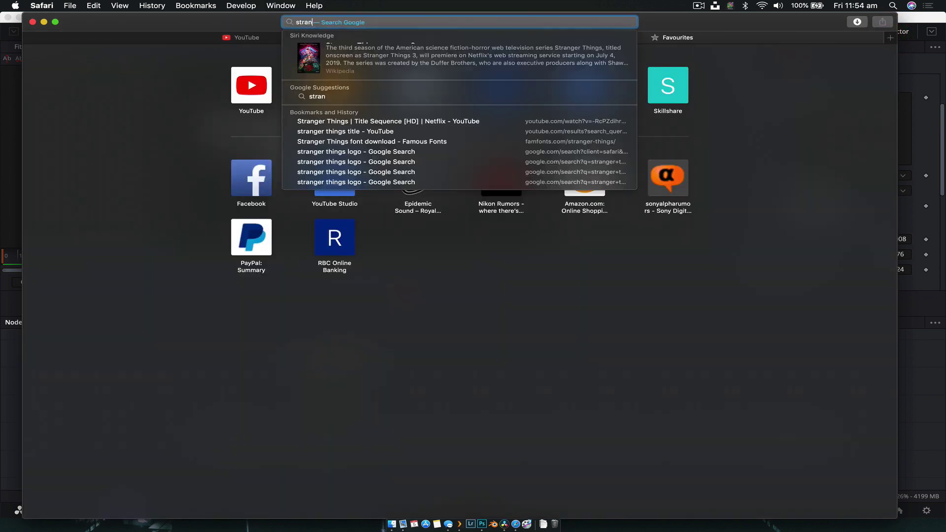
pyautogui.write('ger things logo')
pyautogui.press('Return')
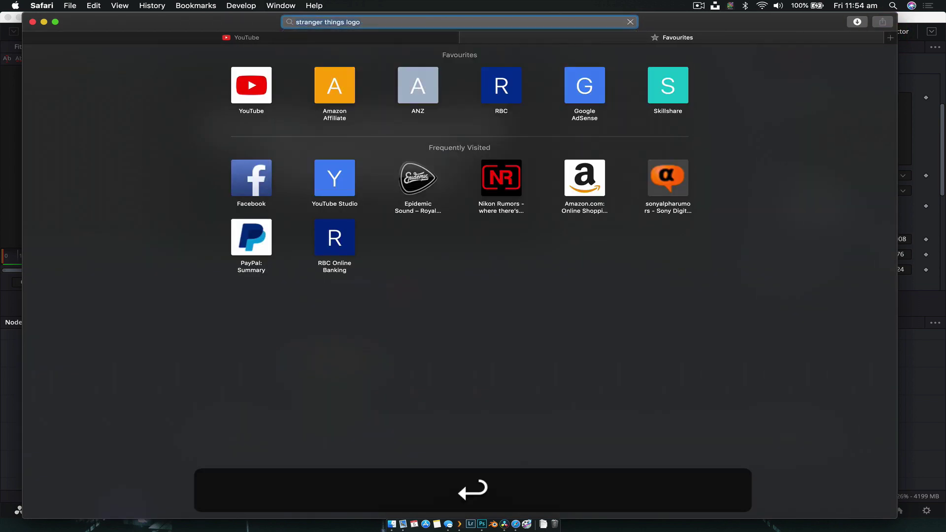
pyautogui.click(216, 192)
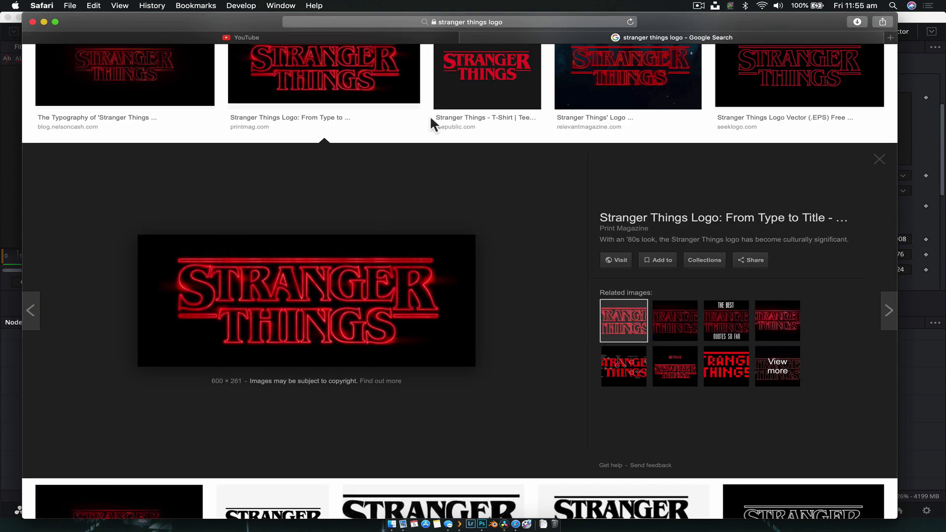
# Step: Compare the title in DaVinci Resolve with the reference logo in Safari, and return to DaVinci Resolve
pyautogui.hotkey('ctrl', 'Up')
pyautogui.click(740, 330)
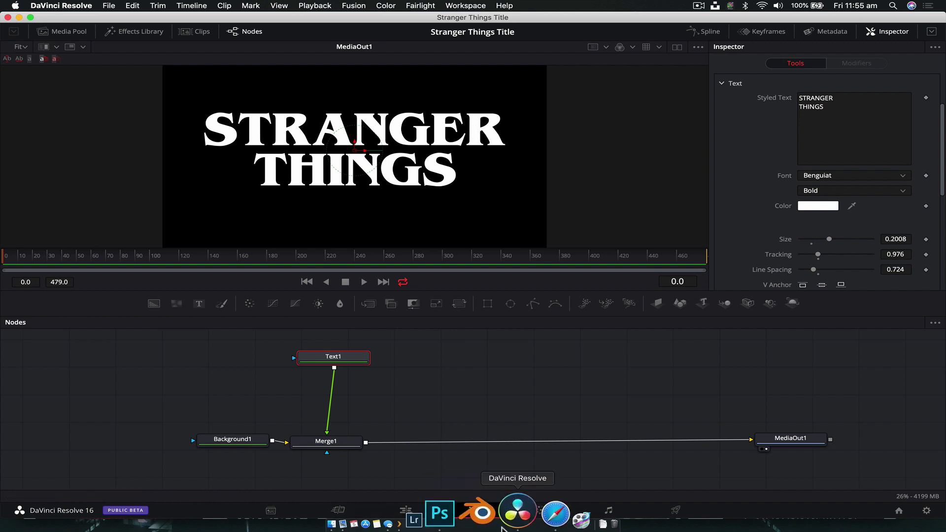
pyautogui.click(518, 515)
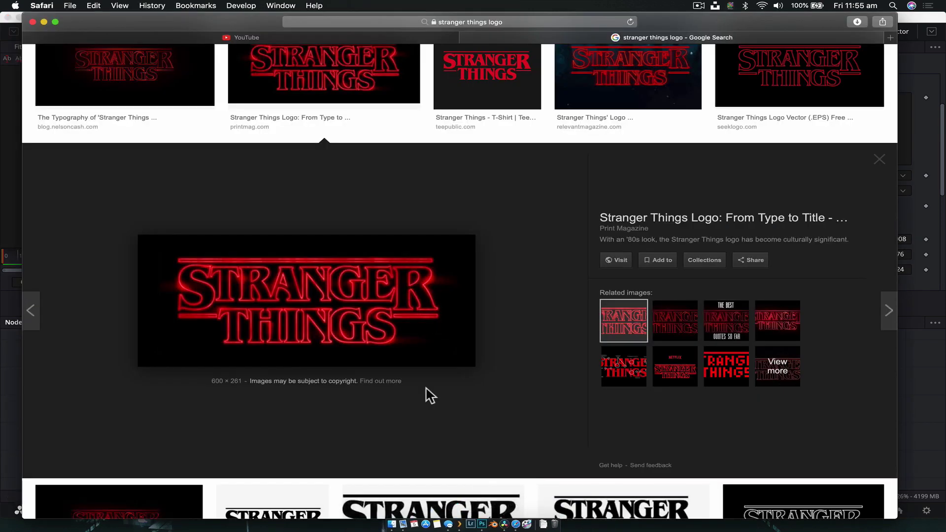
pyautogui.click(498, 517)
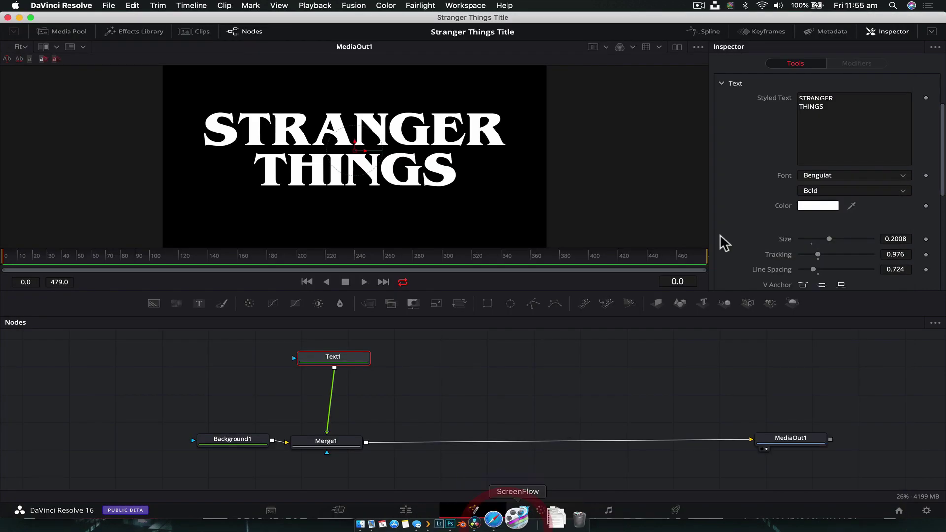
# Step: Add a Character Level Styling modifier to the title's styled text and open the modifier's settings
pyautogui.click(836, 133)
pyautogui.rightClick(845, 154)
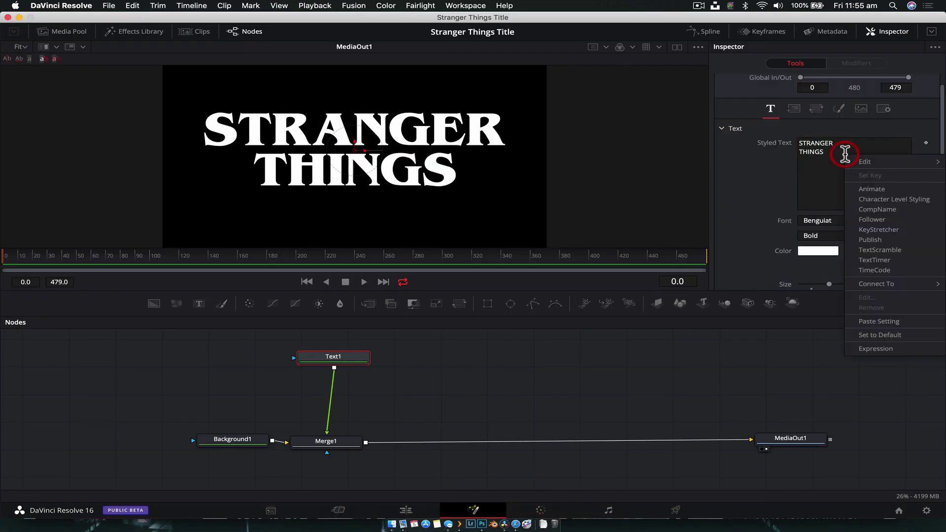
pyautogui.click(870, 199)
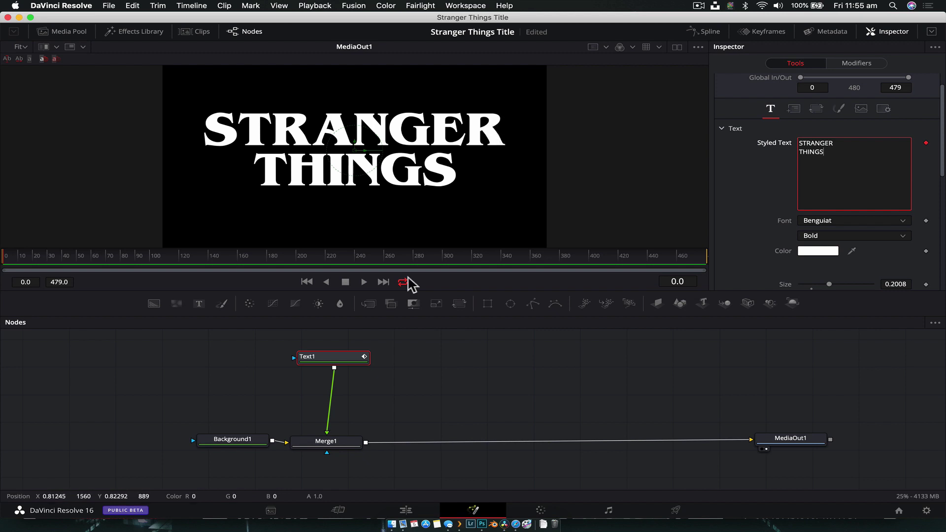
pyautogui.scroll(1, 917, 142)
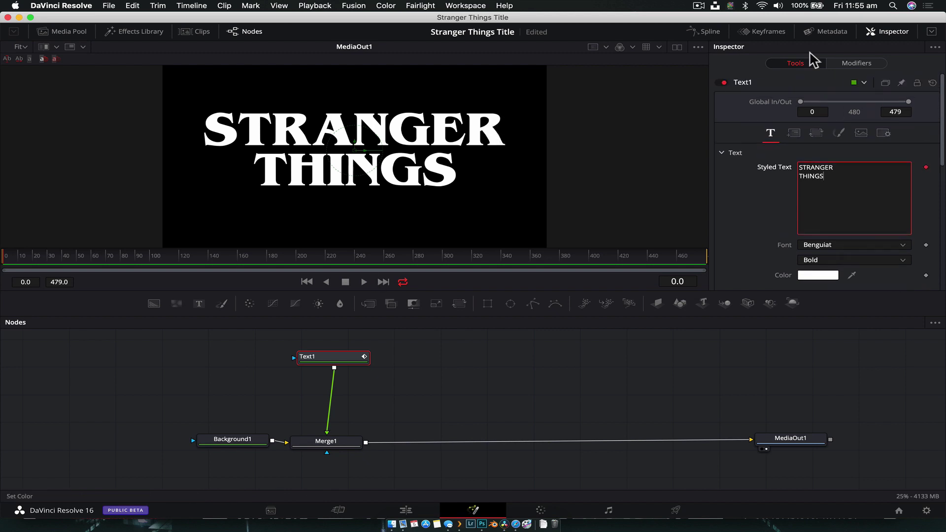
pyautogui.click(856, 63)
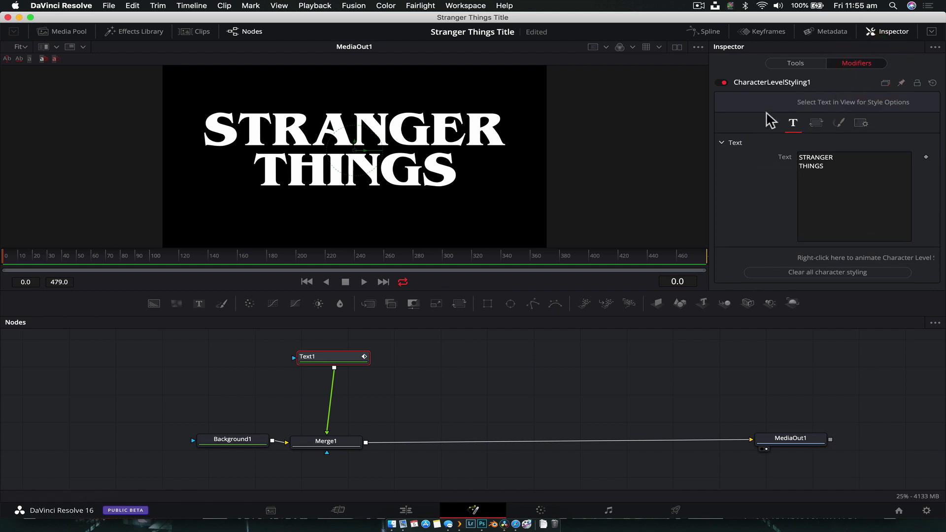
pyautogui.click(845, 194)
# Step: Try enlarging only the final R of STRANGER to a character size of 0.323, and undo the size change
pyautogui.moveTo(520, 88); pyautogui.dragTo(478, 183)
pyautogui.click(476, 178)
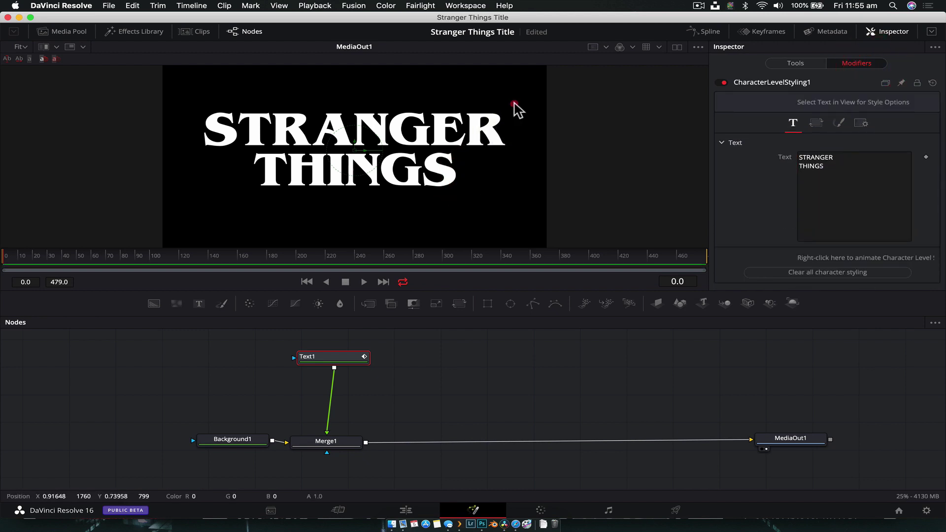
pyautogui.moveTo(526, 100); pyautogui.dragTo(488, 167)
pyautogui.moveTo(510, 87); pyautogui.dragTo(486, 162)
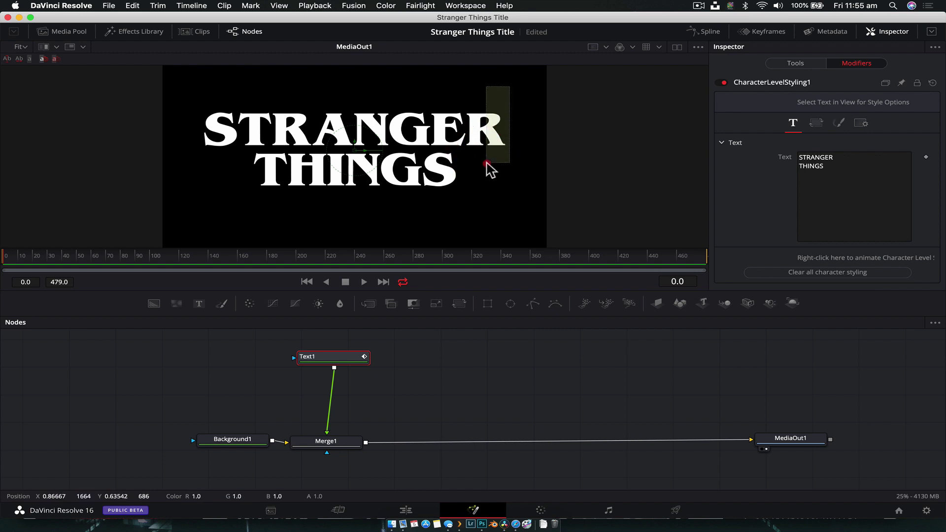
pyautogui.click(469, 186)
pyautogui.scroll(-2, 793, 196)
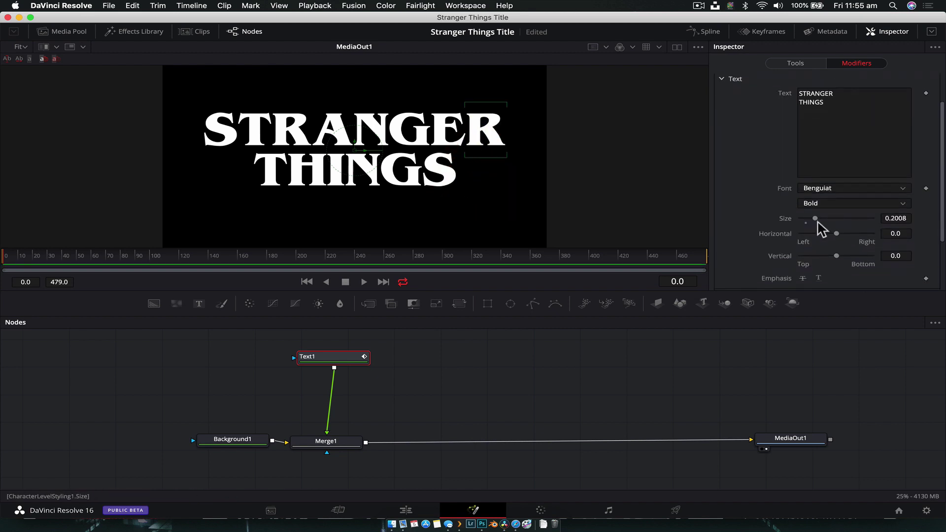
pyautogui.moveTo(817, 222); pyautogui.dragTo(826, 222)
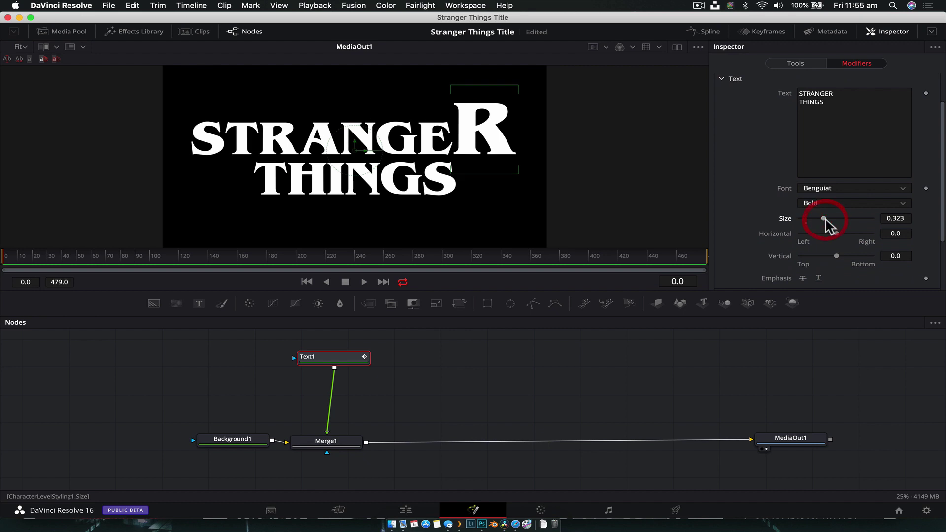
pyautogui.press('super+z')
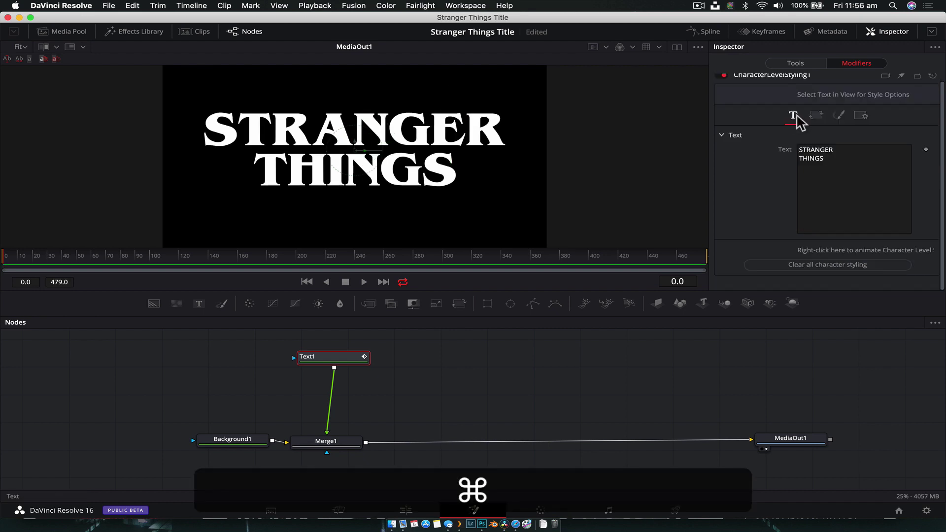
# Step: Select the final R of STRANGER and set its character size to 1.2 in X and 1.5 in Y, checking the Safari reference logo
pyautogui.click(816, 116)
pyautogui.moveTo(518, 99); pyautogui.dragTo(484, 155)
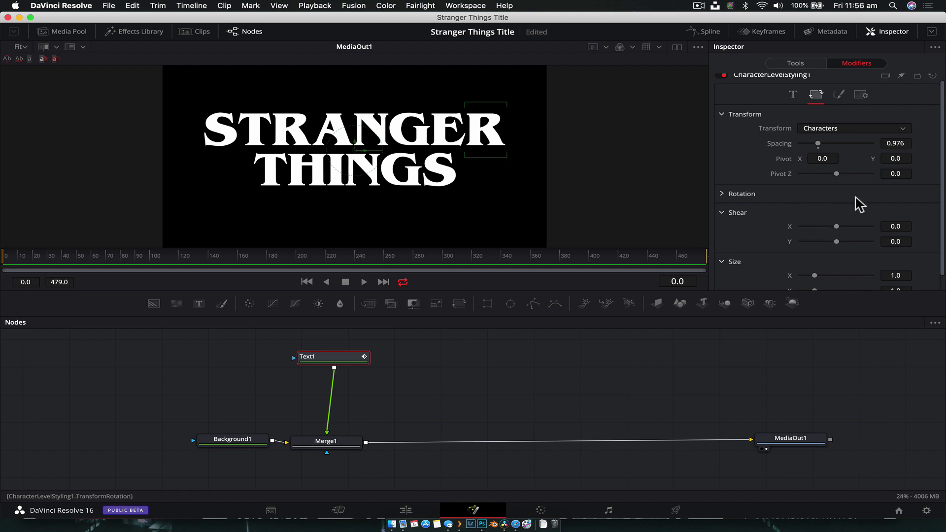
pyautogui.scroll(-2, 837, 196)
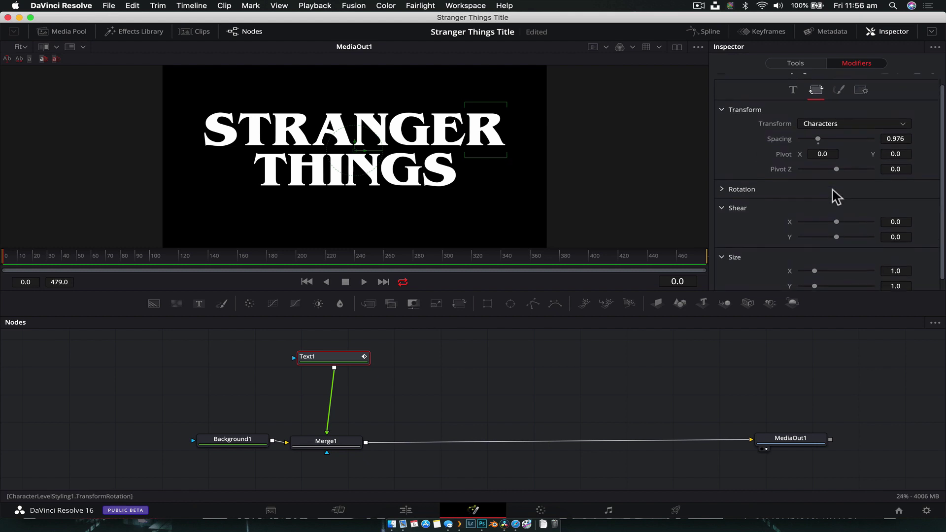
pyautogui.moveTo(815, 276); pyautogui.dragTo(828, 281)
pyautogui.click(516, 526)
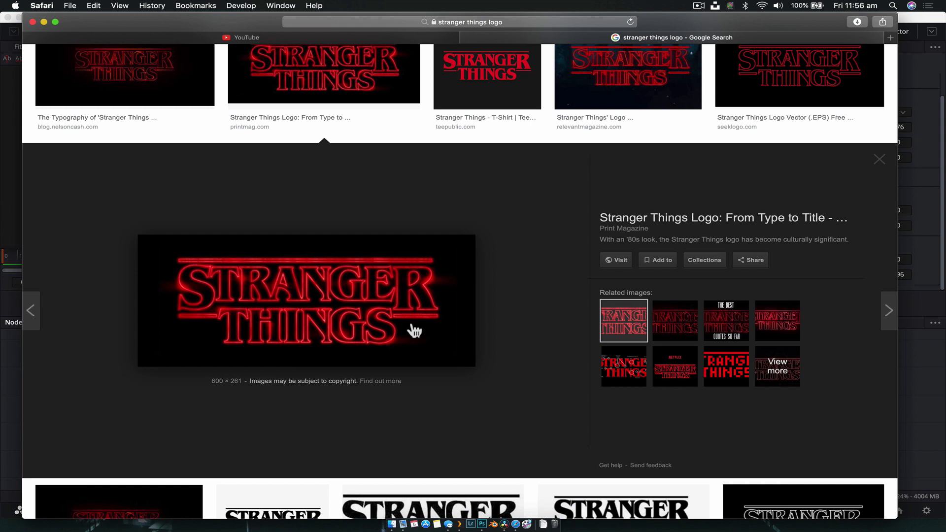
pyautogui.click(504, 525)
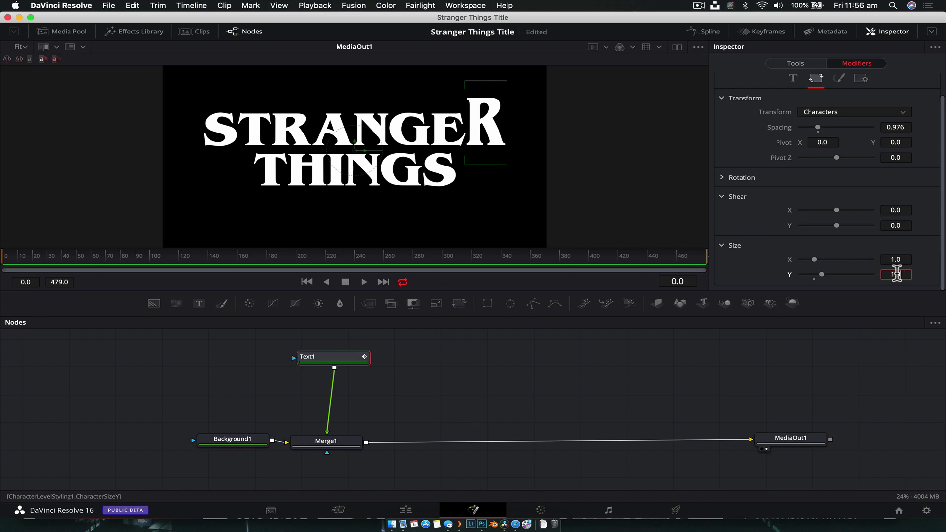
pyautogui.press('Return')
pyautogui.moveTo(814, 259); pyautogui.dragTo(817, 260)
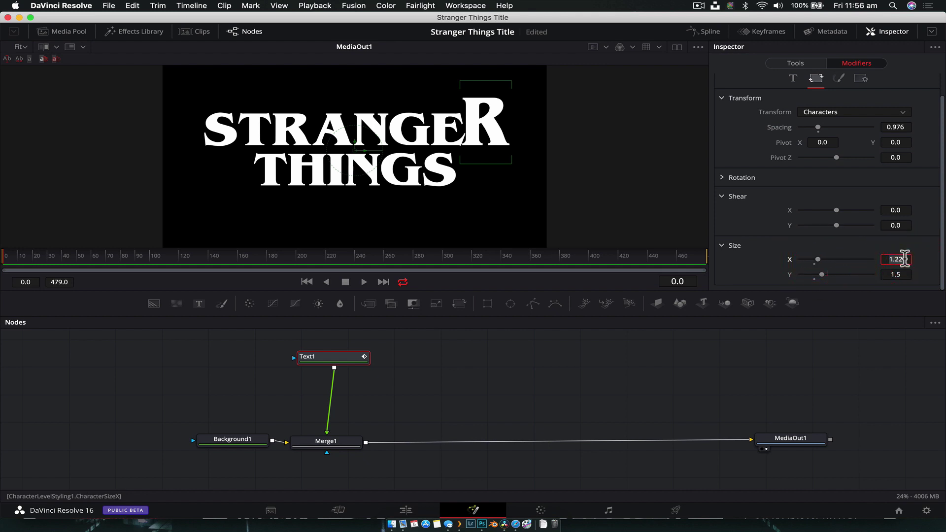
pyautogui.press('Return')
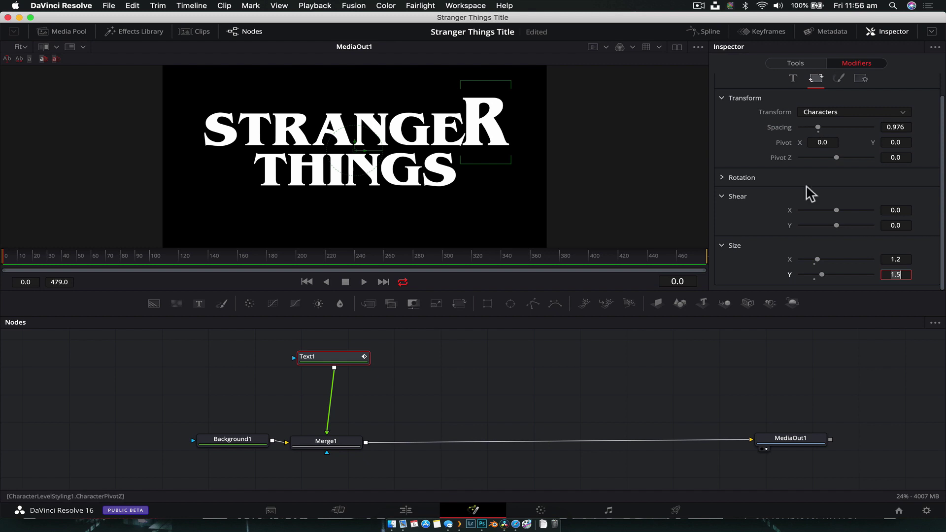
# Step: Lower the enlarged final R of STRANGER by setting its pivot to X -0.01 and Y 0.08
pyautogui.moveTo(895, 142); pyautogui.dragTo(919, 141)
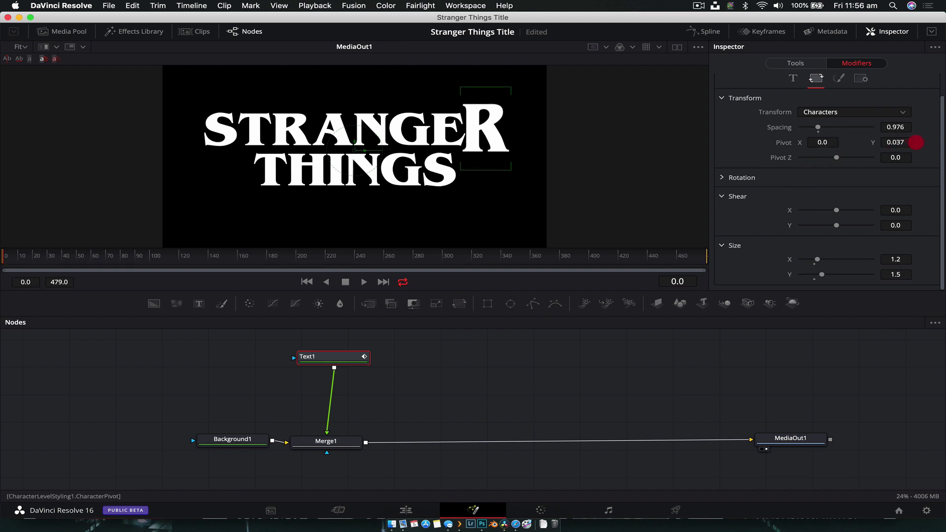
pyautogui.moveTo(483, 143); pyautogui.dragTo(478, 143)
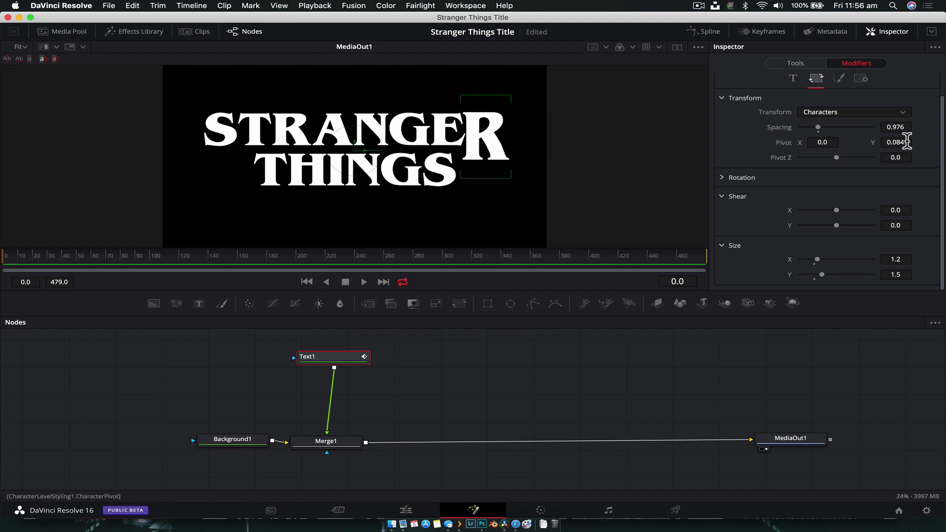
pyautogui.press('Return')
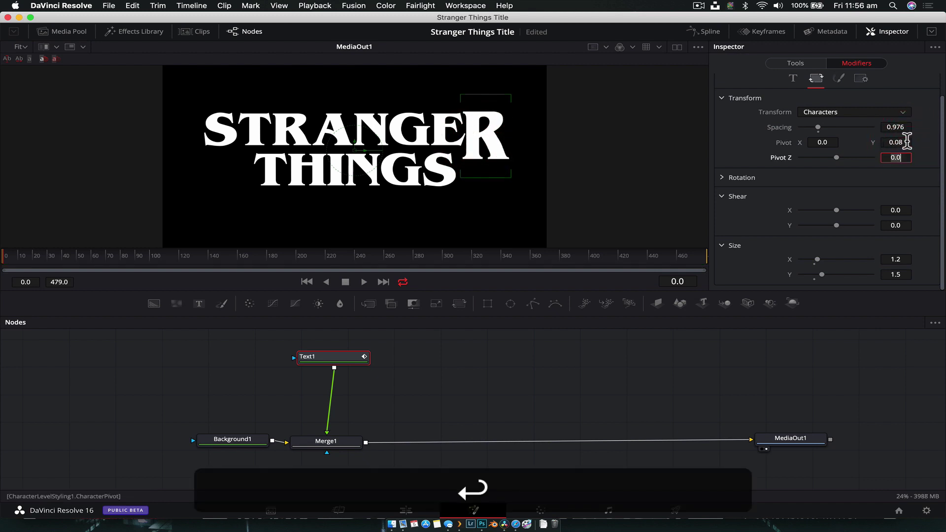
pyautogui.moveTo(819, 142)
pyautogui.mouseDown()
pyautogui.moveTo(829, 142)
pyautogui.moveTo(819, 142)
pyautogui.mouseUp()
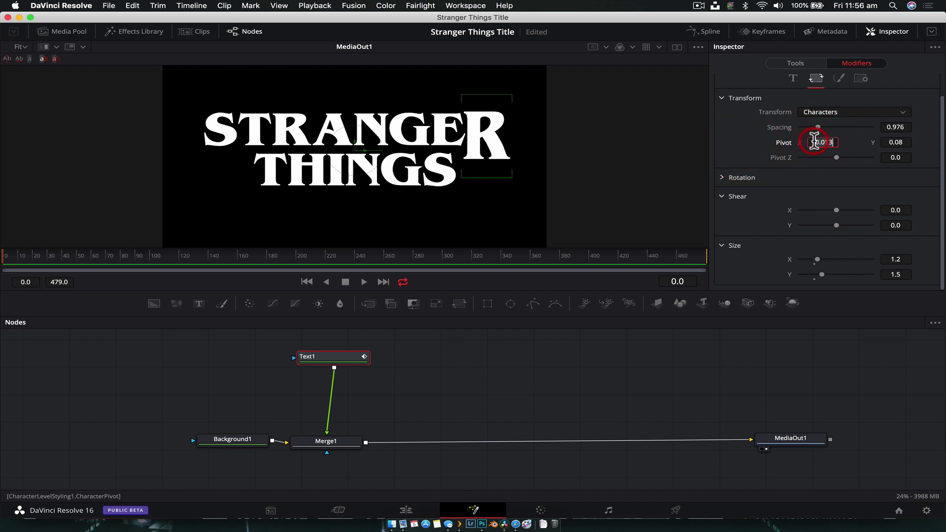
pyautogui.write('1')
pyautogui.press('Return')
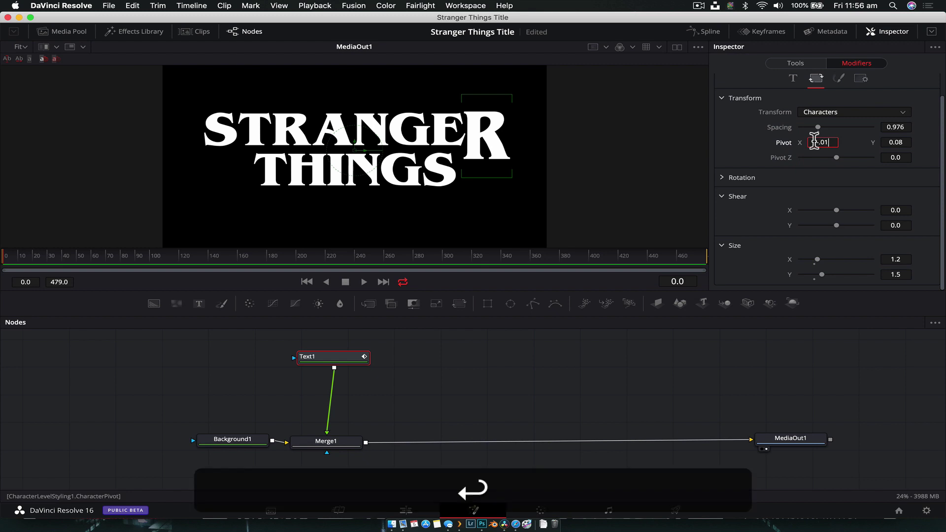
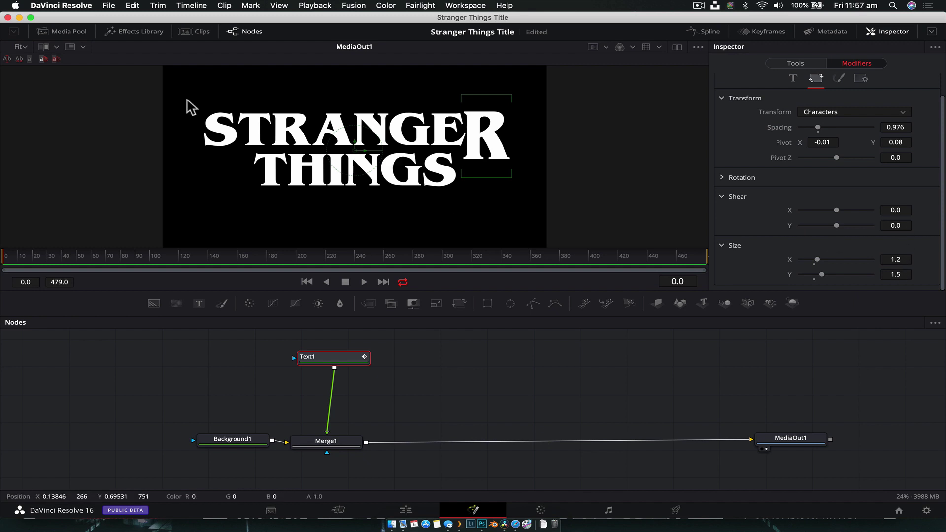
# Step: Select the first S of STRANGER and set its character size to 1.2 in X and 1.5 in Y
pyautogui.moveTo(177, 95); pyautogui.dragTo(232, 194)
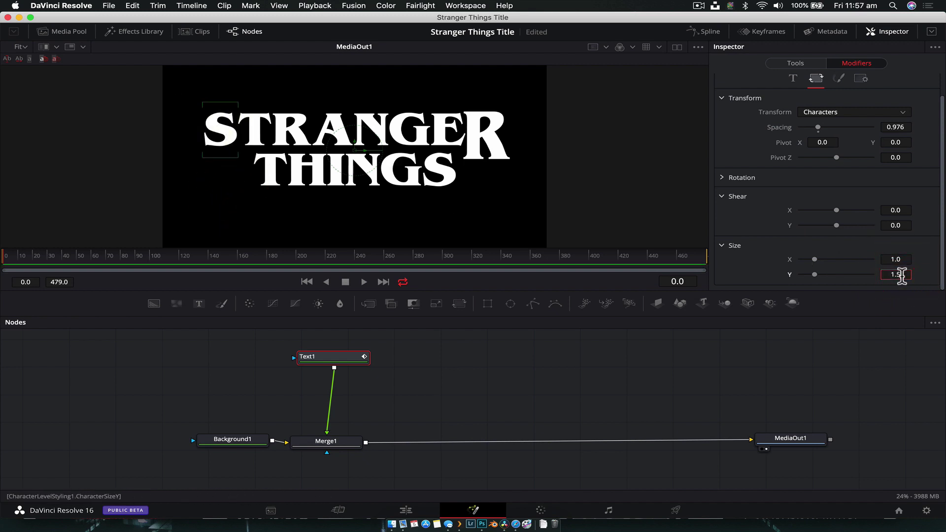
pyautogui.click(908, 260)
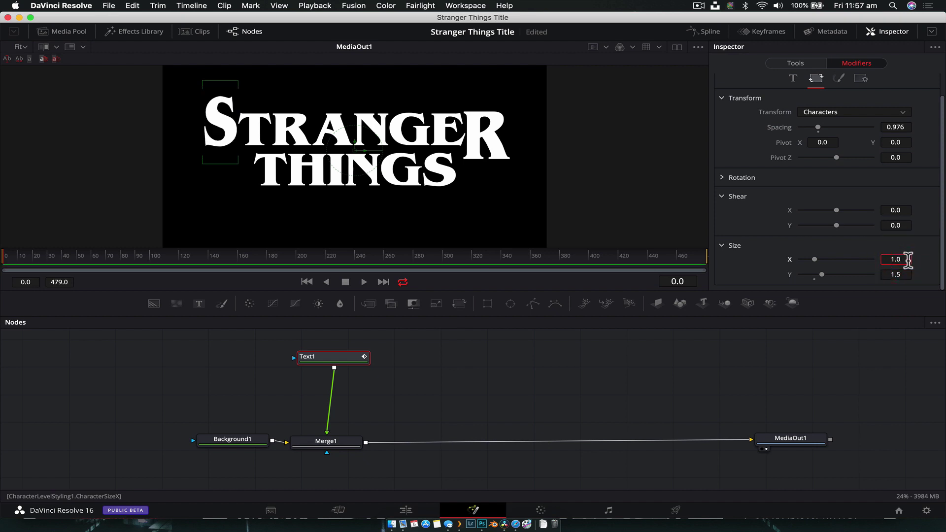
pyautogui.press('BackSpace')
pyautogui.write('2')
pyautogui.press('Return')
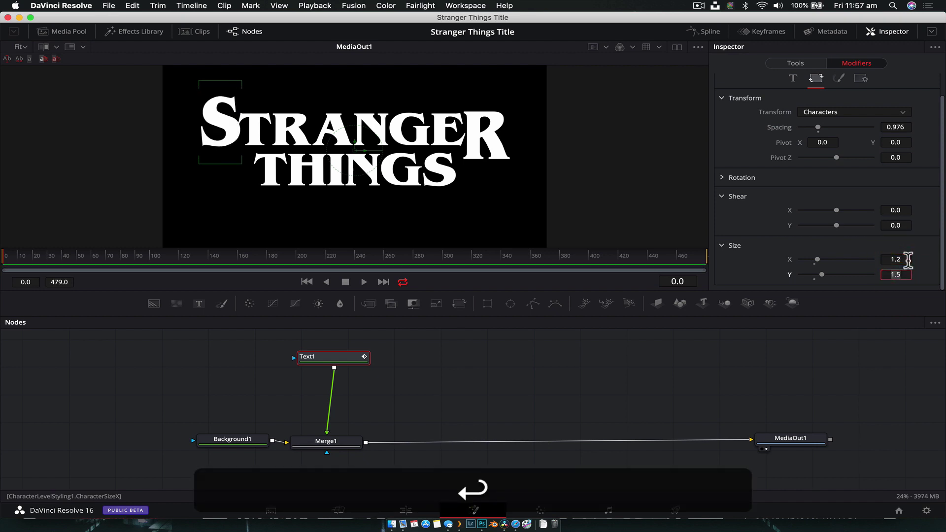
# Step: Try a pivot of X -0.01 and Y 0.08 on the enlarged S of STRANGER
pyautogui.click(893, 143)
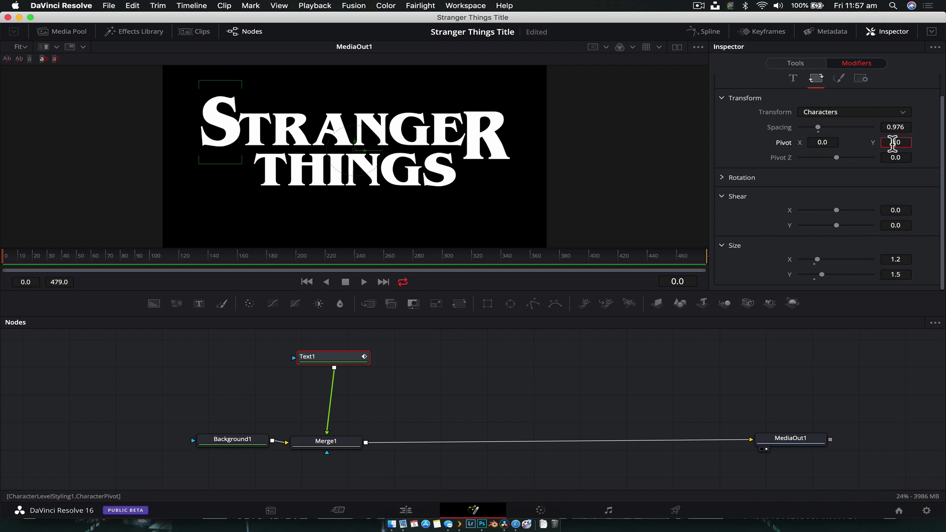
pyautogui.write('0.08')
pyautogui.press('Return')
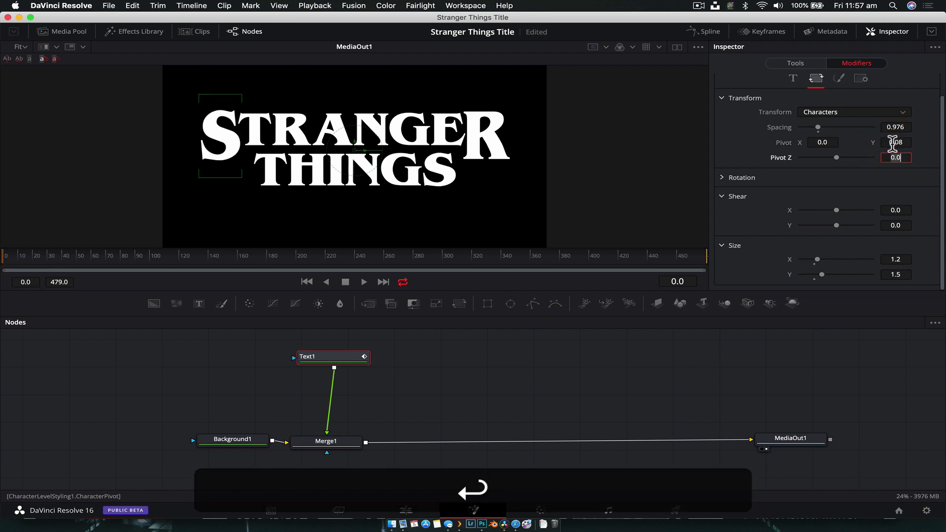
pyautogui.click(823, 143)
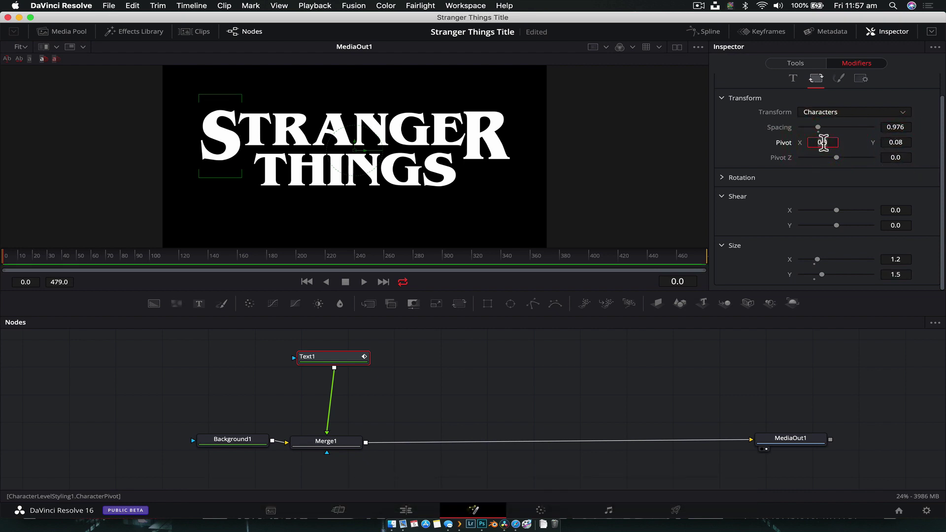
pyautogui.write('-0.01')
pyautogui.press('Return')
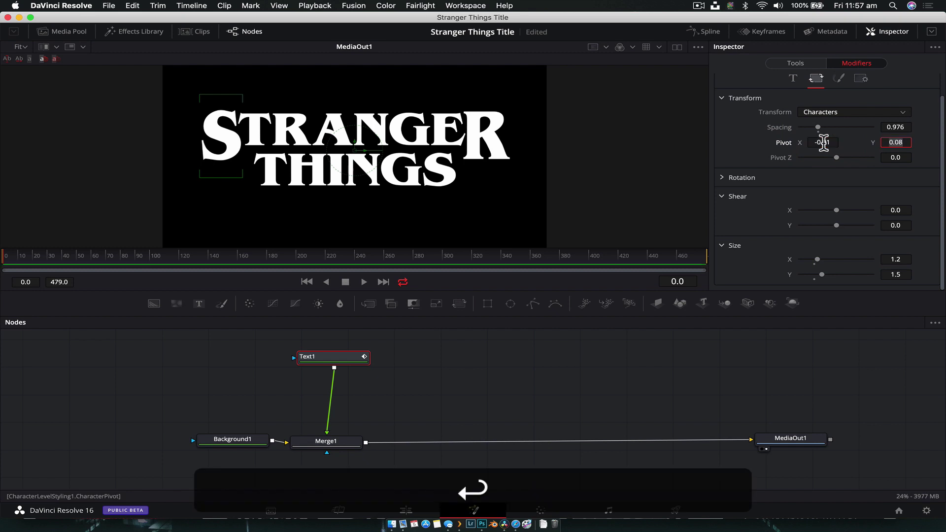
# Step: Fine-tune the enlarged S's pivot to X -0.002 and Y 0.09
pyautogui.moveTo(797, 143); pyautogui.dragTo(825, 143)
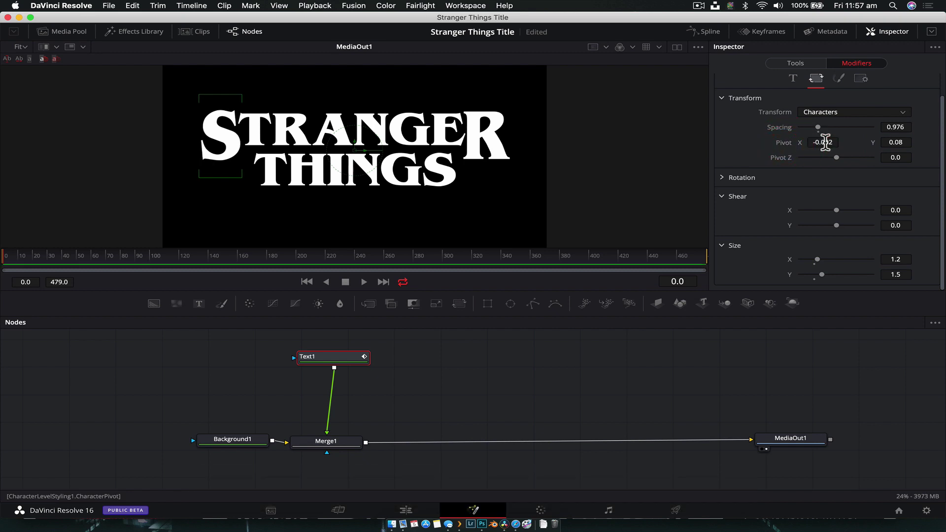
pyautogui.moveTo(891, 143); pyautogui.dragTo(903, 142)
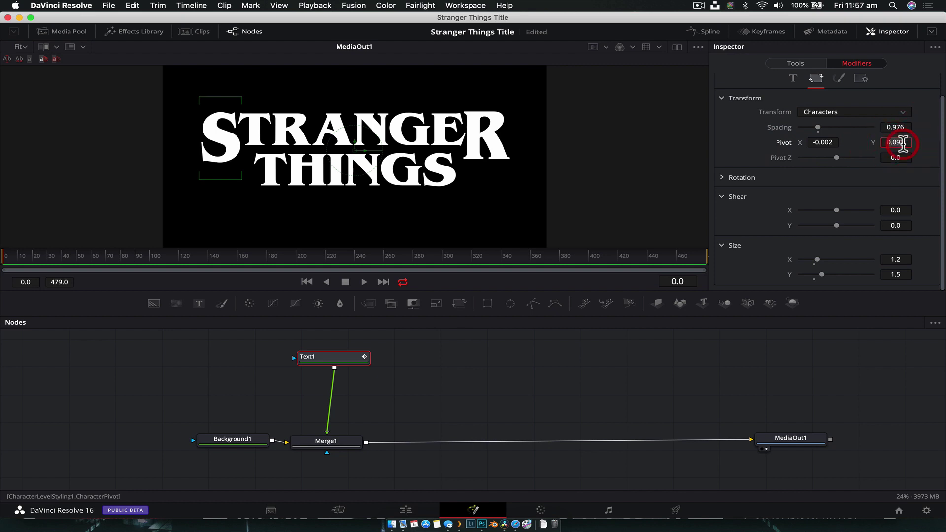
pyautogui.press('Return')
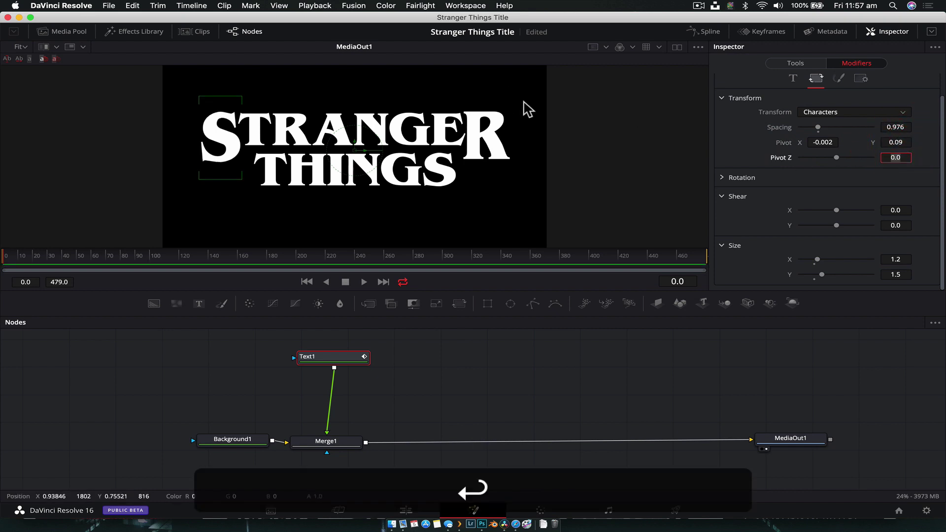
# Step: Select the final R of STRANGER, set its pivot Y to 0.09 to align it with the S, and deselect it
pyautogui.click(477, 185)
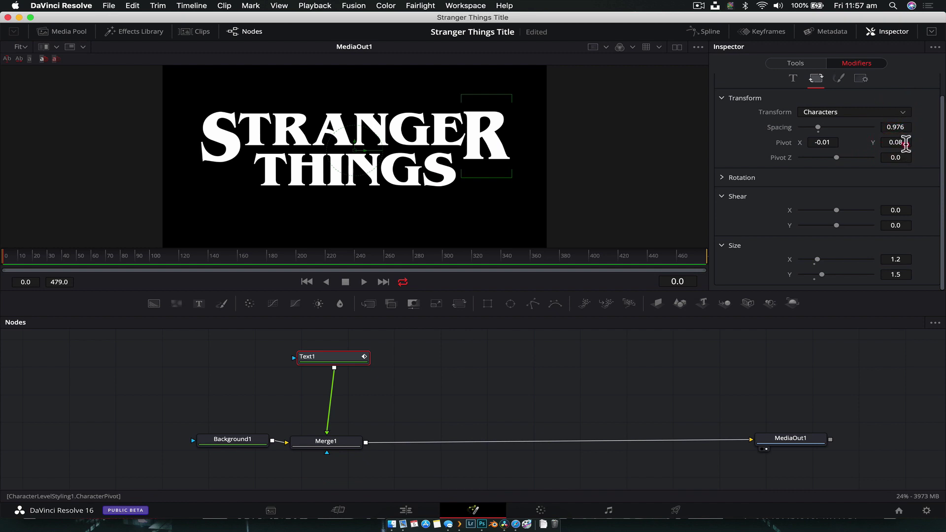
pyautogui.press('BackSpace')
pyautogui.write('9')
pyautogui.press('Return')
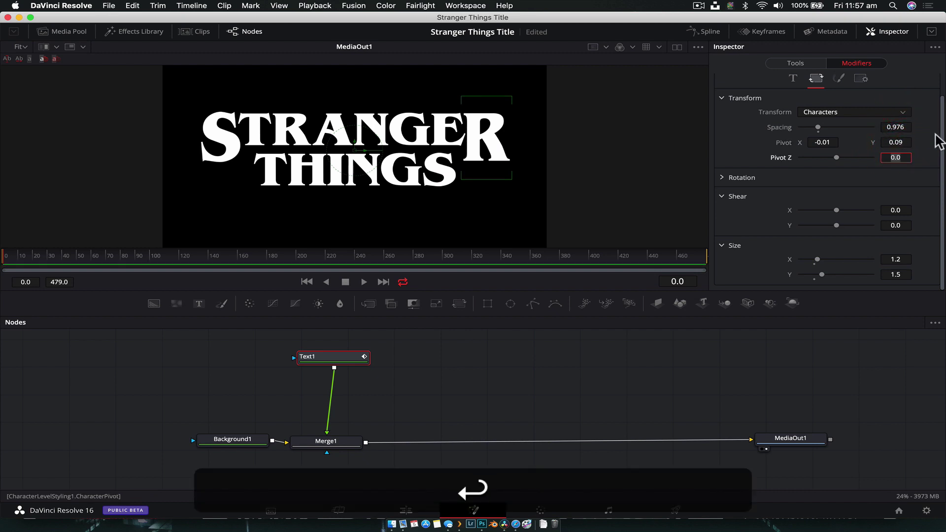
pyautogui.click(610, 133)
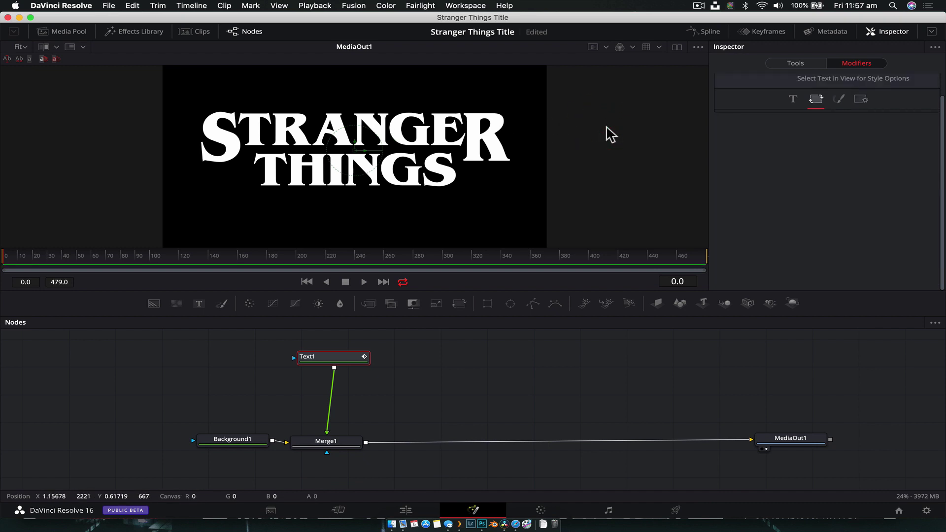
# Step: Open the Text1 node's shading settings in a full-height Inspector and give shading element 1 the text outline appearance
pyautogui.moveTo(351, 355); pyautogui.dragTo(346, 345)
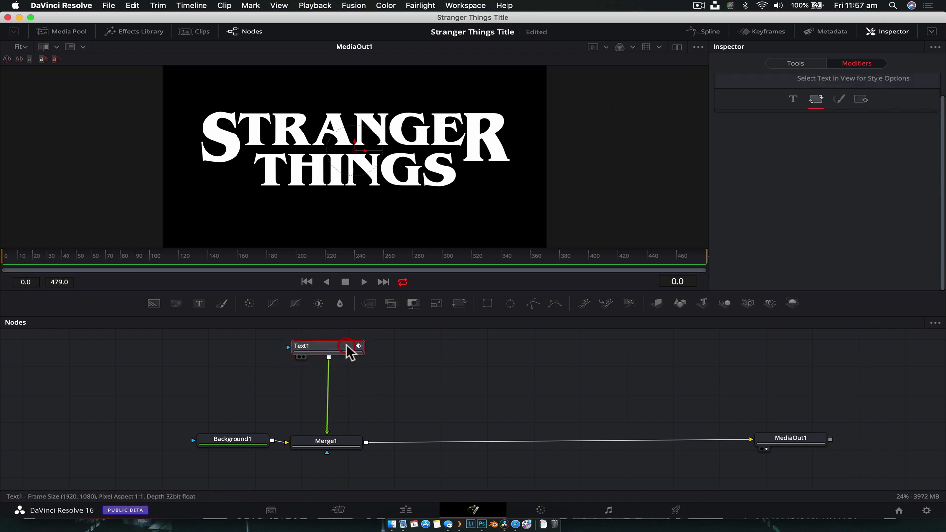
pyautogui.click(797, 66)
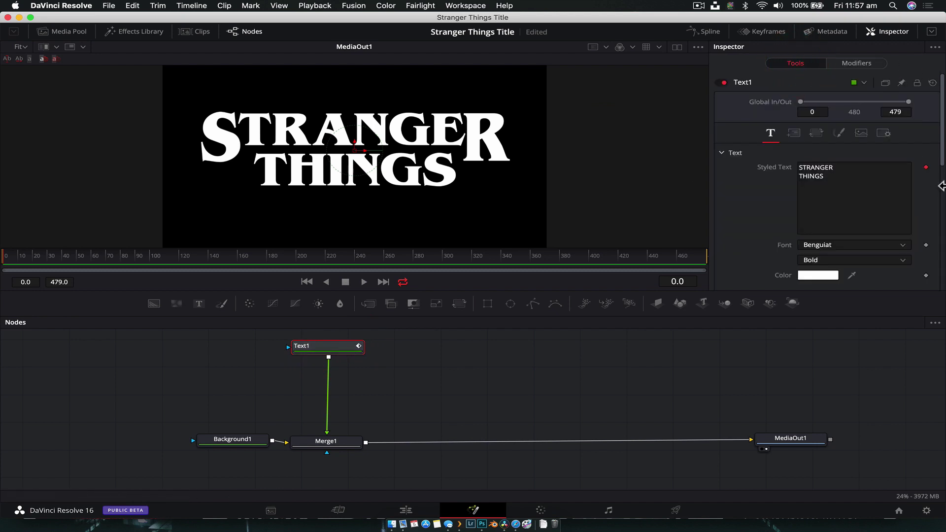
pyautogui.click(840, 134)
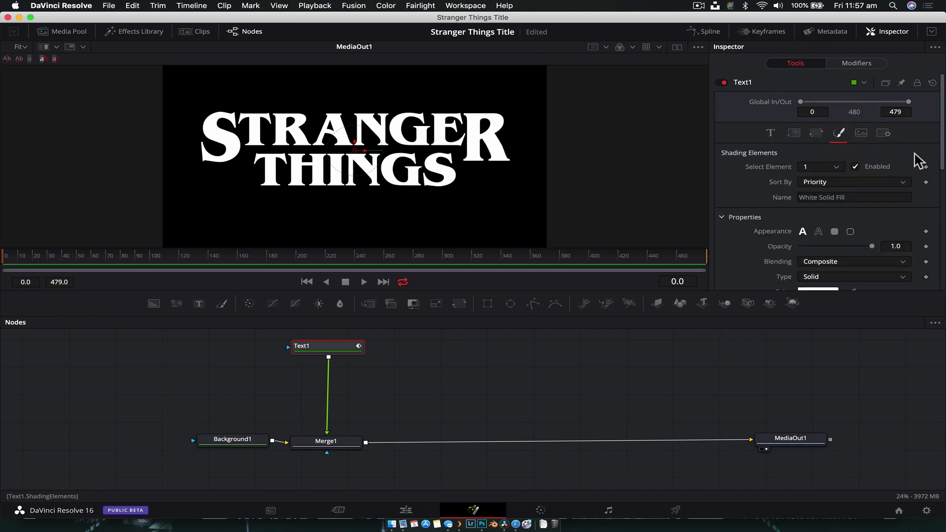
pyautogui.click(932, 31)
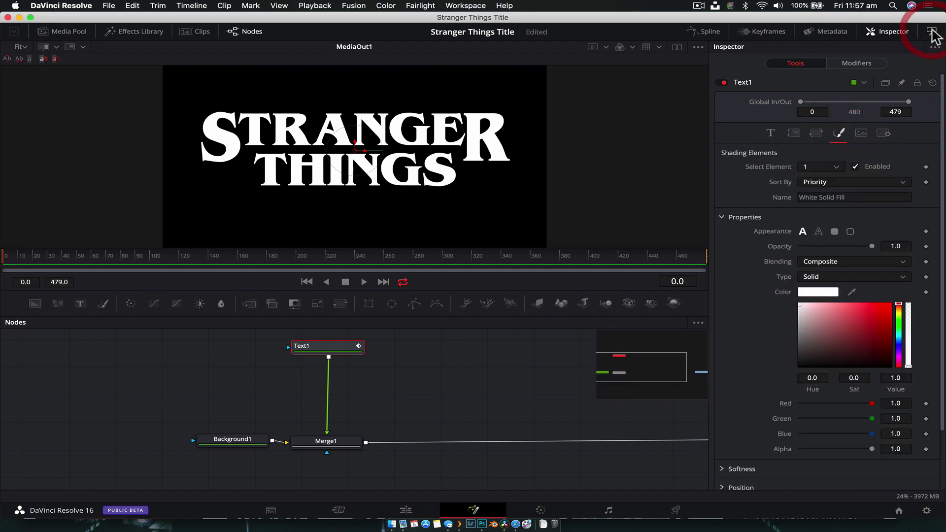
pyautogui.scroll(-1, 922, 244)
pyautogui.scroll(-1, 918, 239)
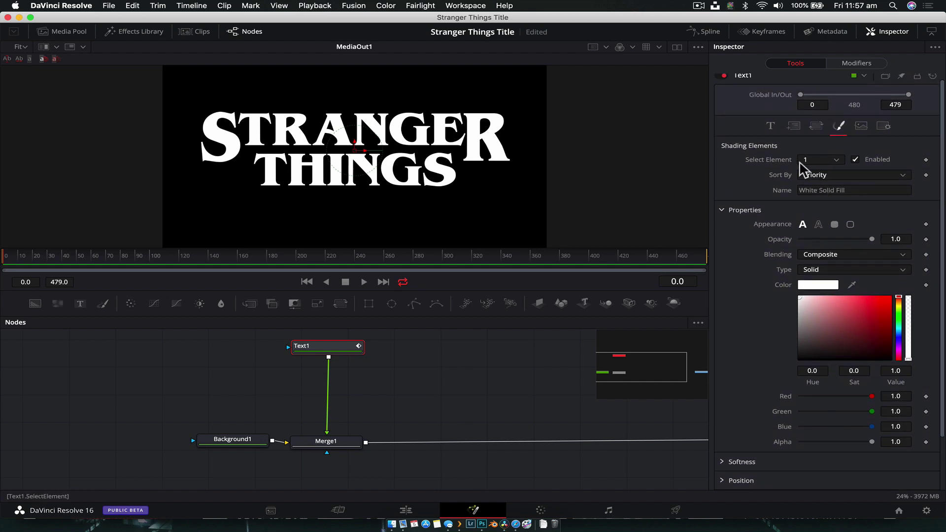
pyautogui.click(819, 226)
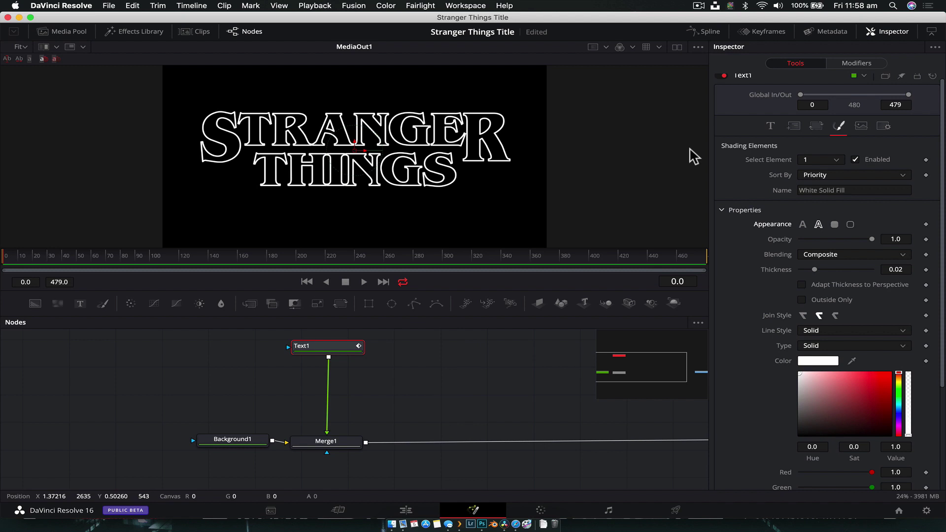
# Step: Set the outline's shading type to Image and its image source to Clip
pyautogui.scroll(-1, 908, 302)
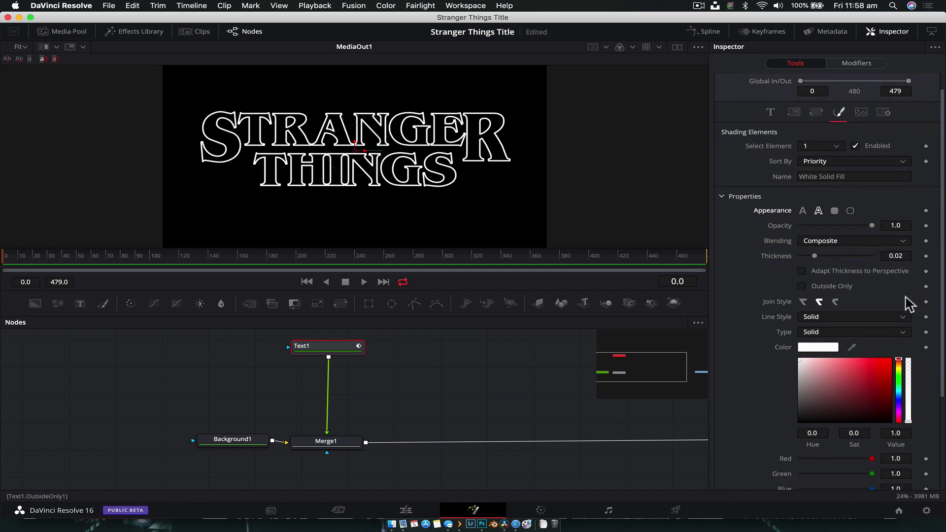
pyautogui.scroll(-3, 909, 302)
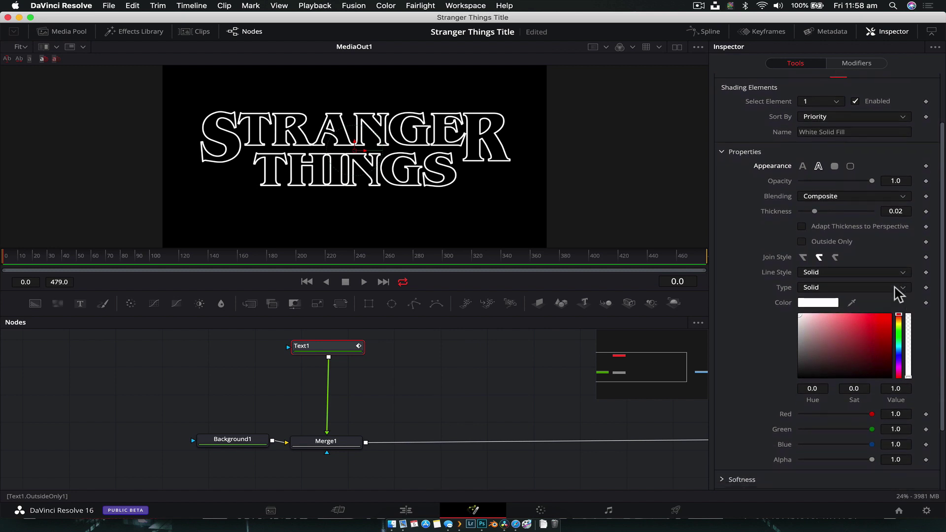
pyautogui.click(887, 288)
pyautogui.click(862, 312)
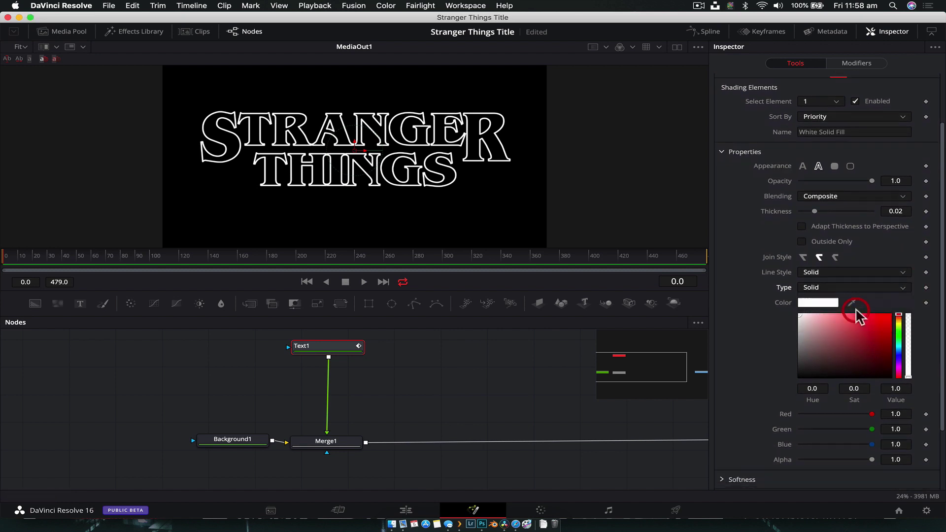
pyautogui.scroll(-3, 725, 353)
pyautogui.click(820, 266)
pyautogui.click(833, 285)
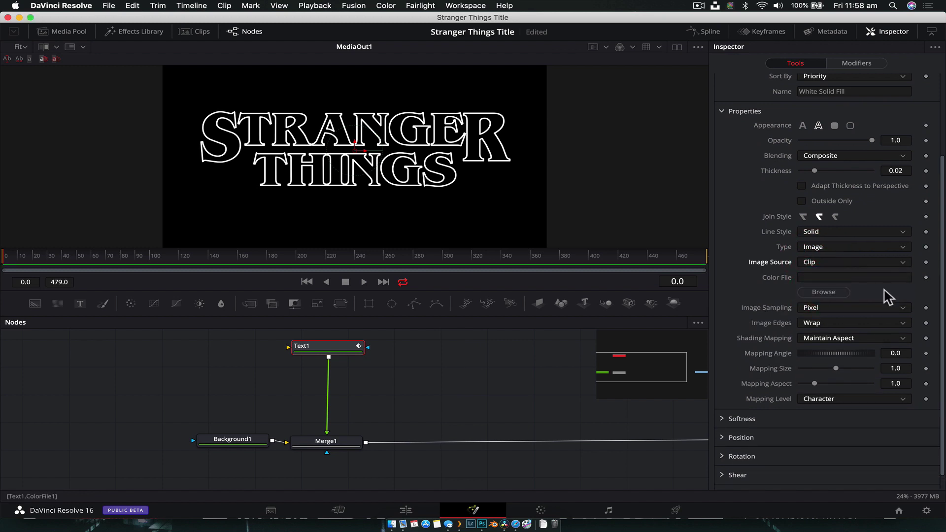
# Step: Switch to Safari and open pexels.com in a new tab
pyautogui.scroll(-1, 885, 298)
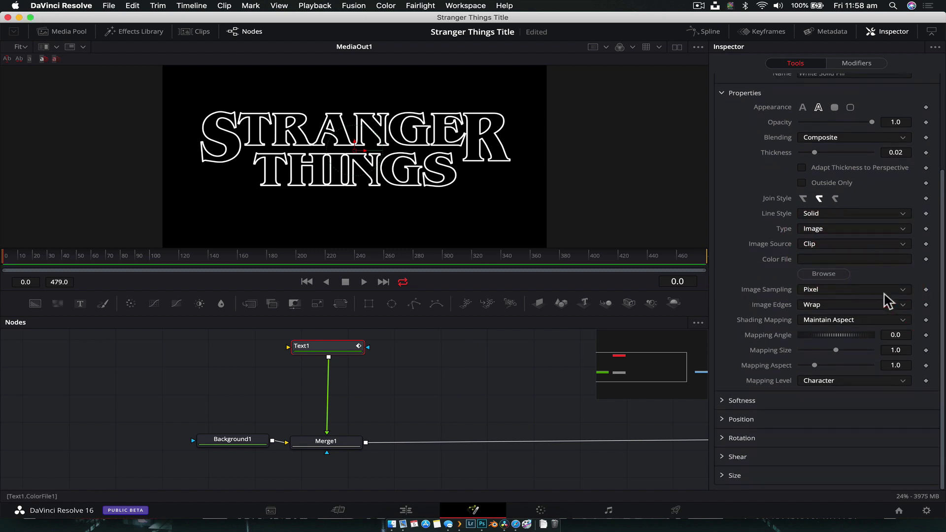
pyautogui.click(515, 524)
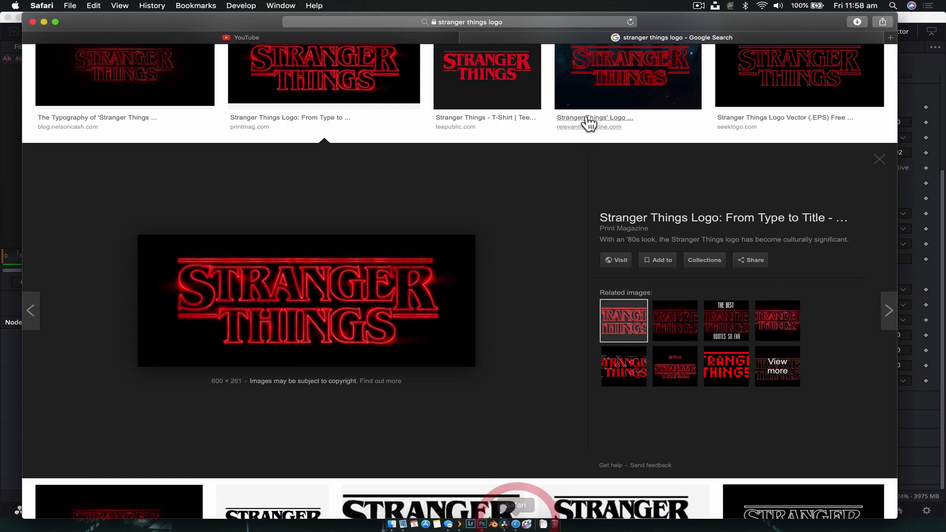
pyautogui.click(891, 37)
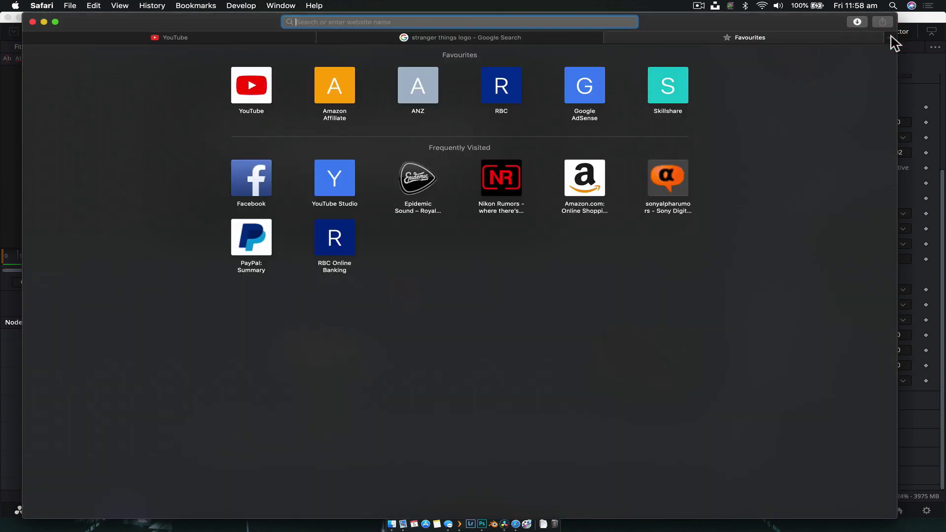
pyautogui.write('pexels.com')
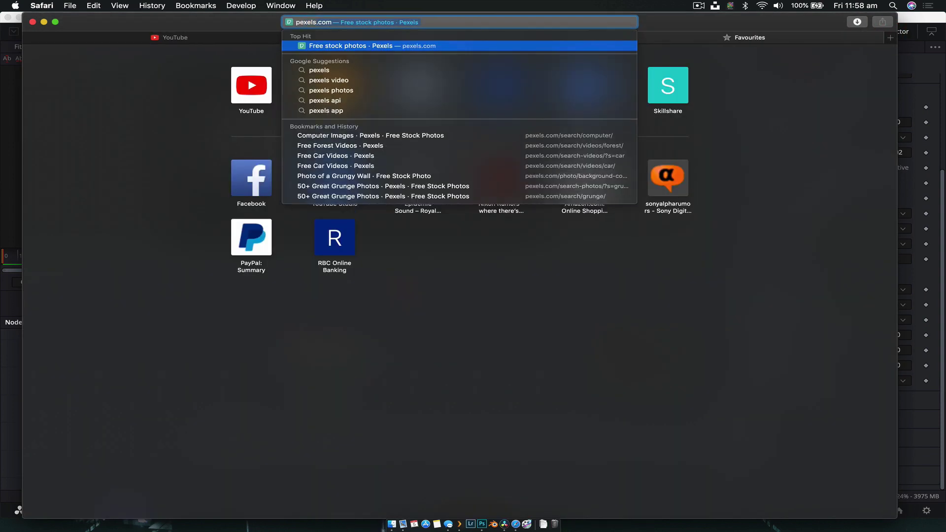
pyautogui.press('Return')
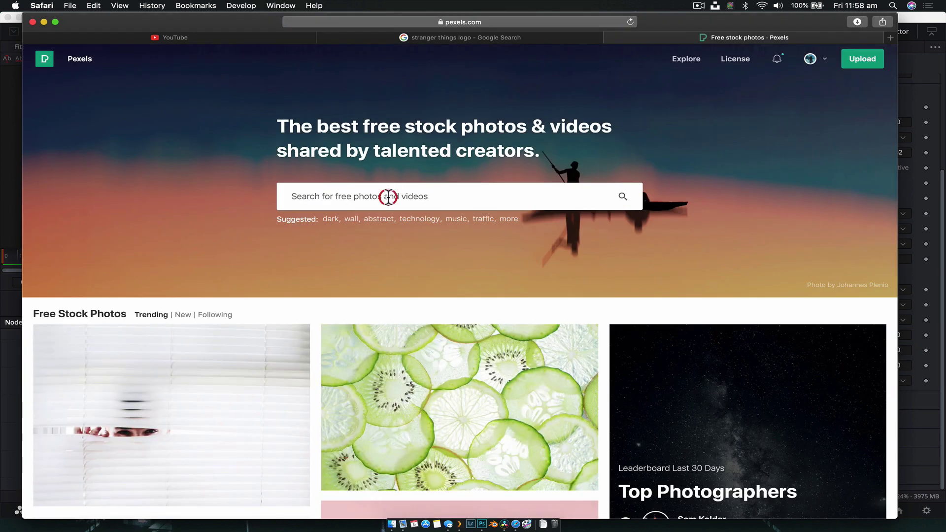
# Step: Search Pexels for grunge photos and browse the results for a suitable texture
pyautogui.click(388, 196)
pyautogui.press('BackSpace')
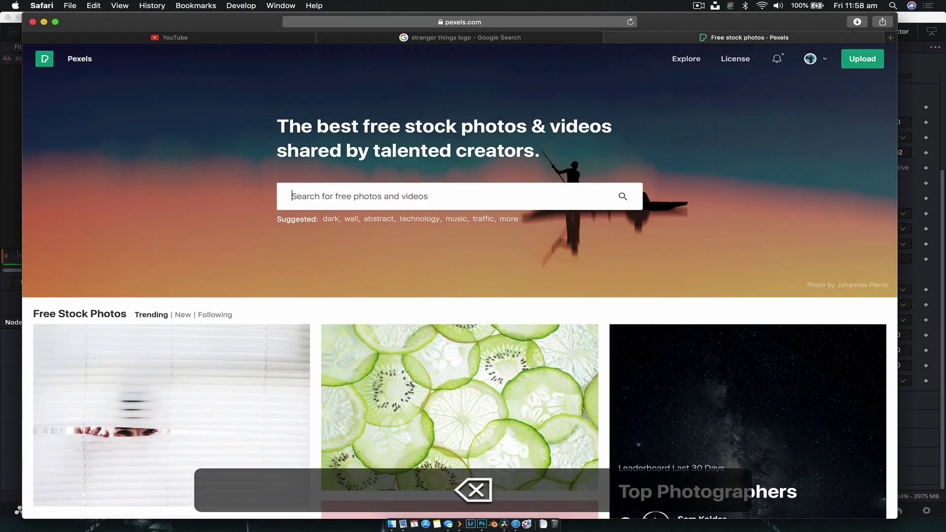
pyautogui.write('grunge')
pyautogui.press('Return')
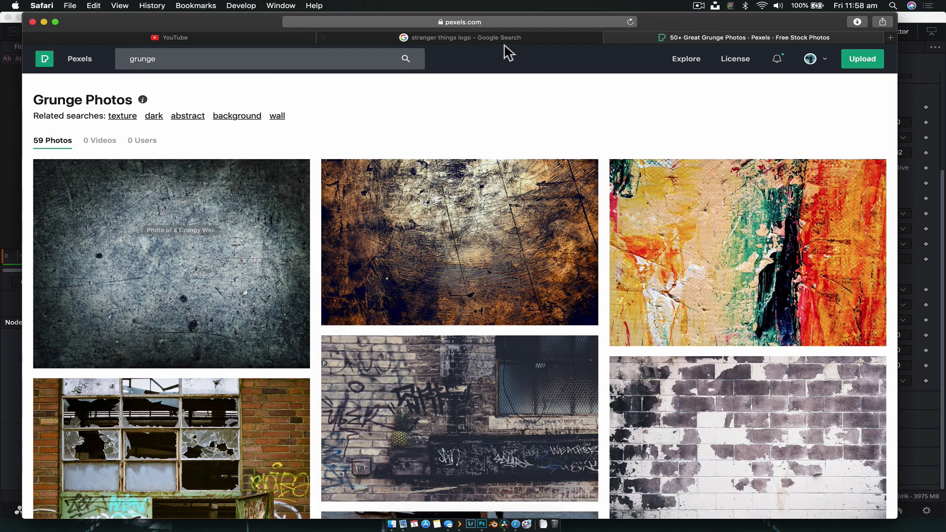
pyautogui.scroll(-7, 421, 291)
pyautogui.scroll(7, 419, 295)
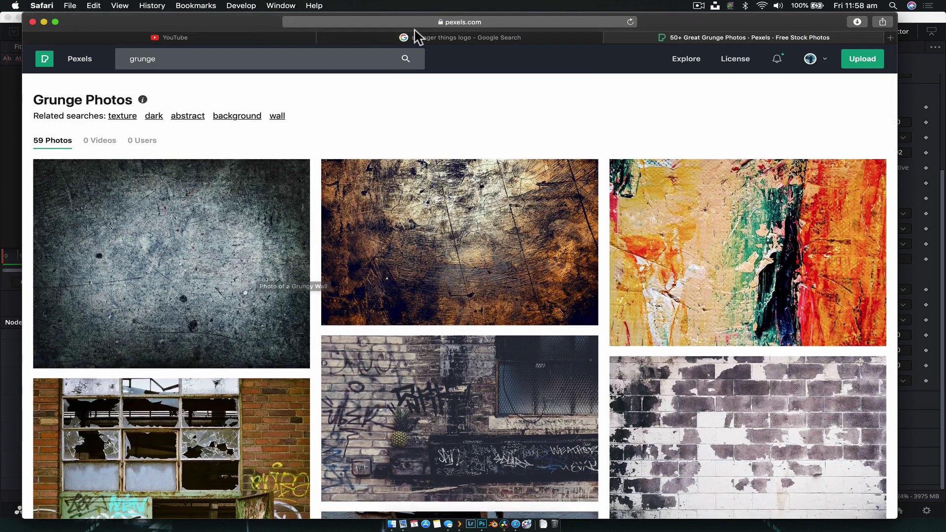
# Step: Switch back to DaVinci Resolve and load the grunge image from the Desktop's StrangerThings Title folder as the outline's color file
pyautogui.click(938, 23)
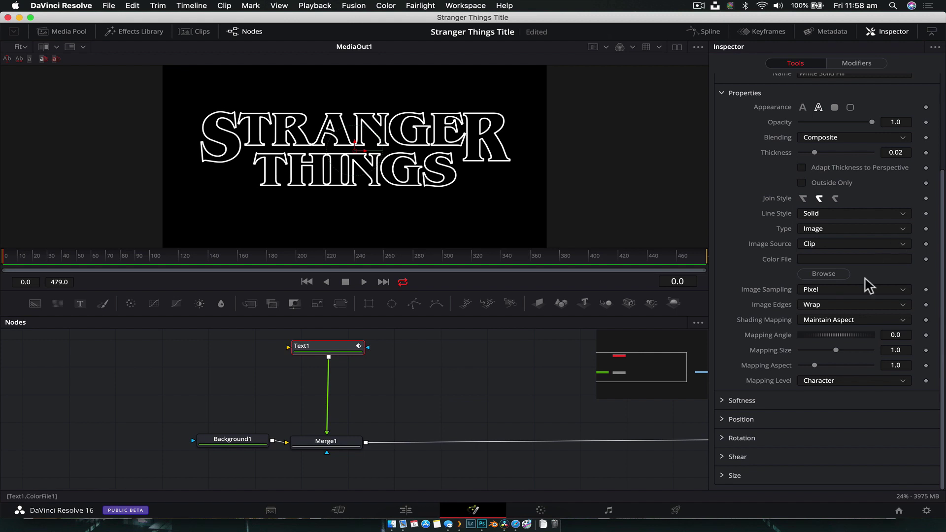
pyautogui.click(830, 283)
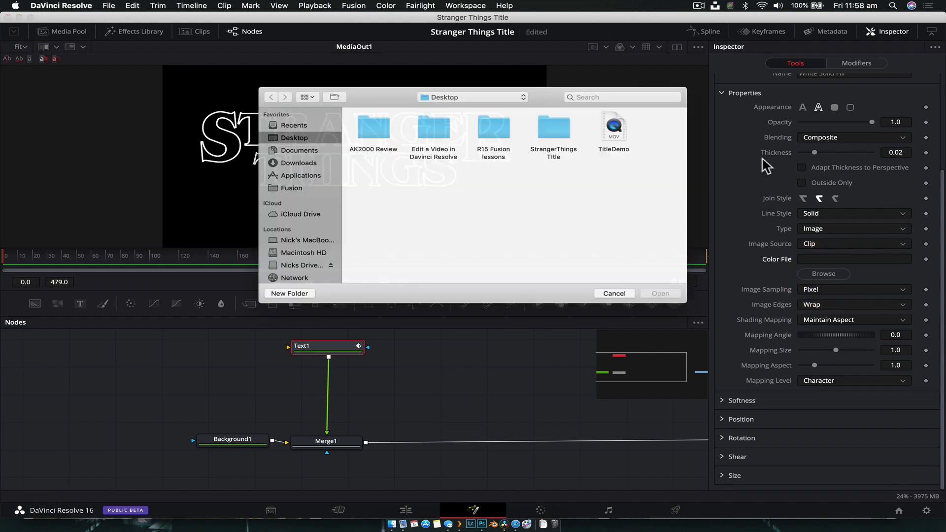
pyautogui.doubleClick(558, 124)
pyautogui.click(380, 131)
pyautogui.press('Return')
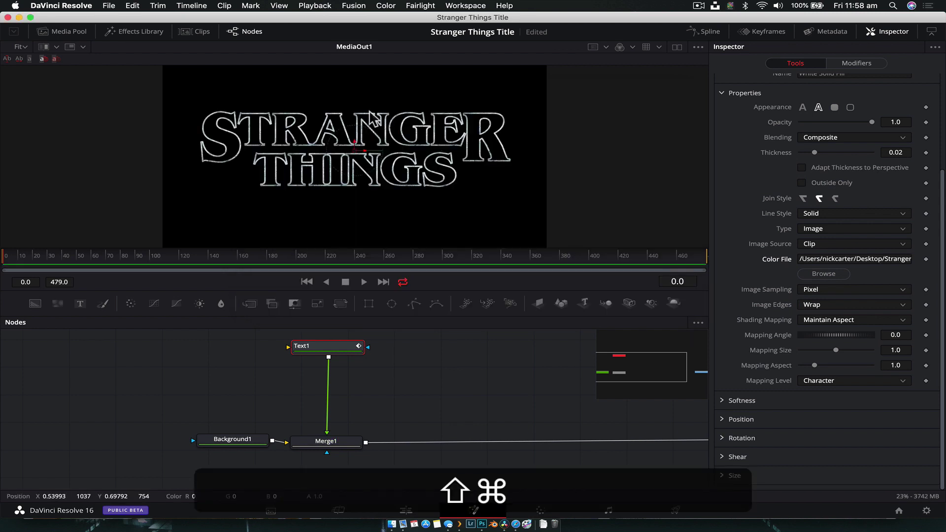
# Step: Inspect the textured lettering up close and enable shading element 2, Red Outline, on the Text1 node
pyautogui.scroll(8, 370, 119)
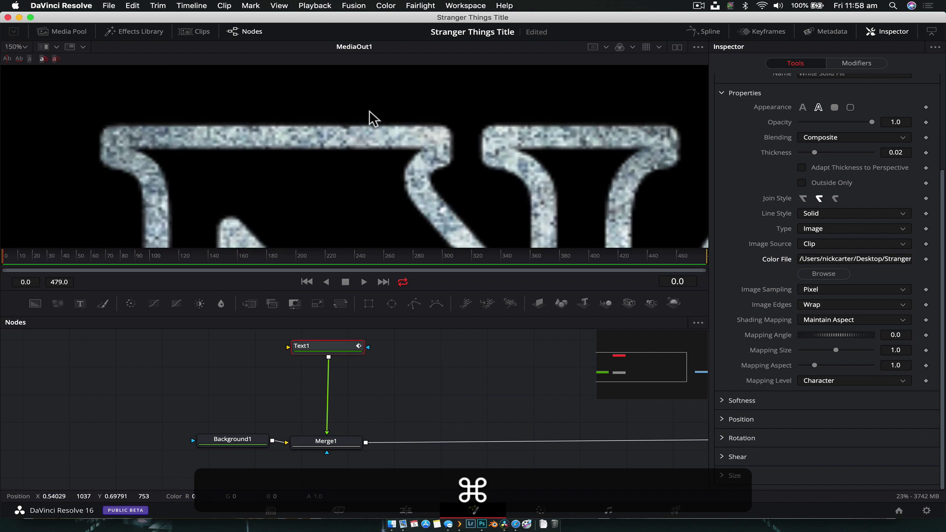
pyautogui.scroll(-3, 370, 121)
pyautogui.moveTo(291, 135); pyautogui.dragTo(401, 93)
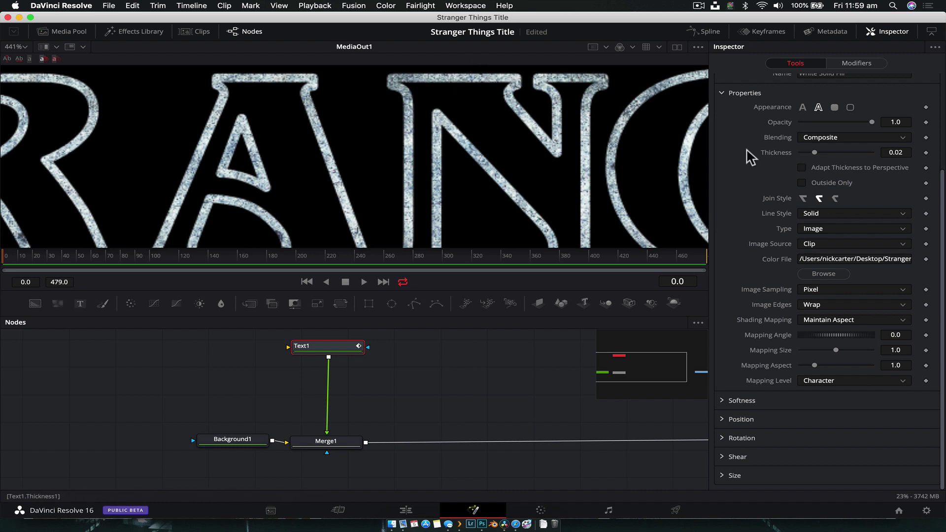
pyautogui.scroll(5, 750, 156)
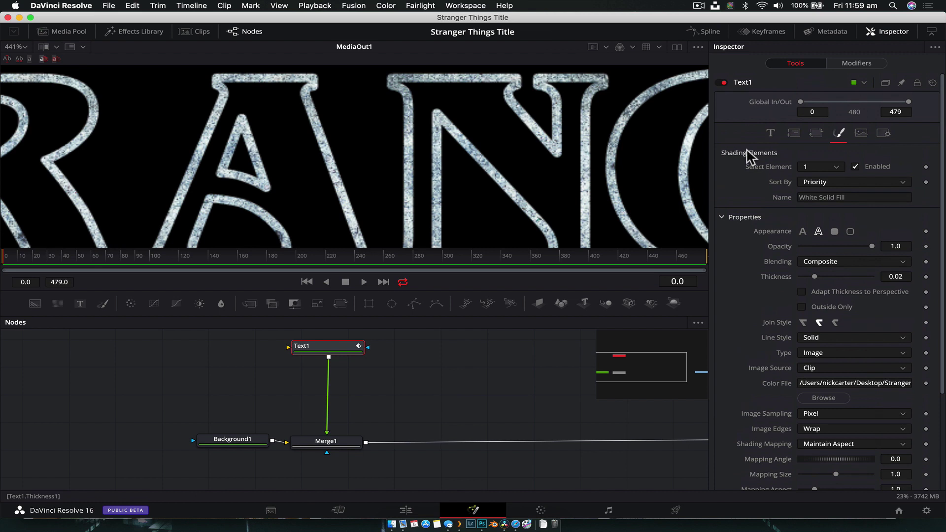
pyautogui.click(823, 170)
pyautogui.click(818, 192)
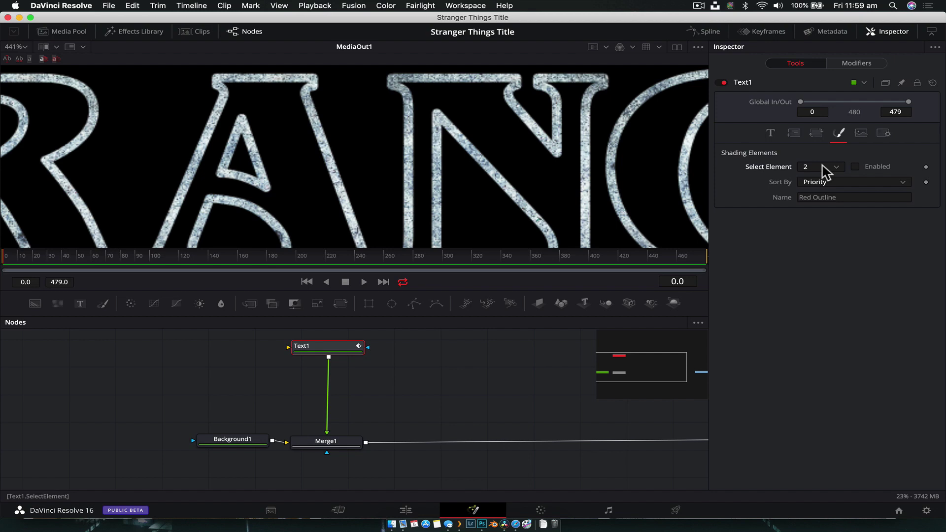
pyautogui.click(856, 166)
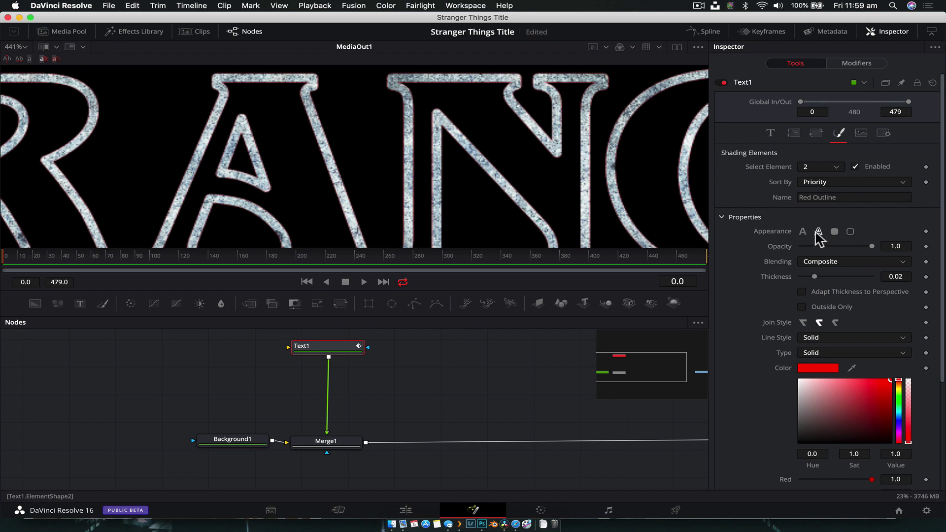
# Step: Increase the Red Outline element's thickness to 0.0394 so red borders surround the textured outline
pyautogui.scroll(-2, 819, 239)
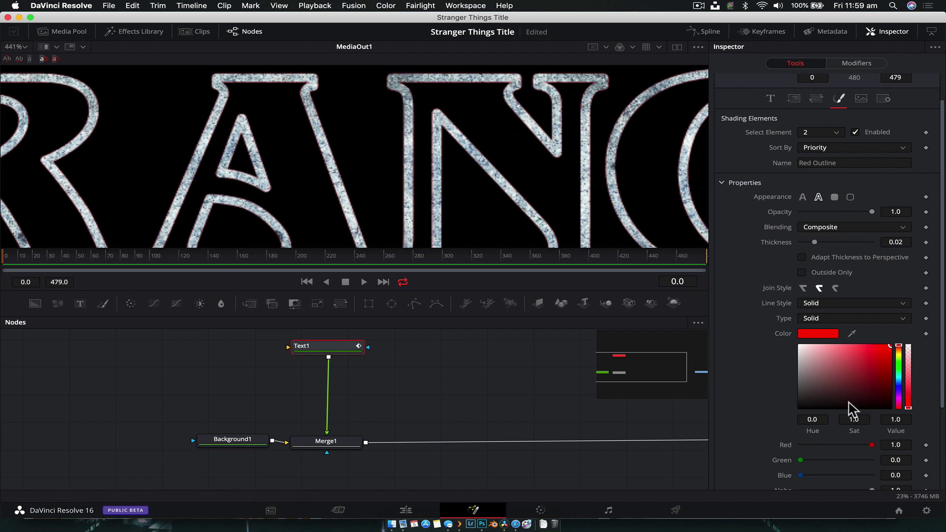
pyautogui.moveTo(815, 242); pyautogui.dragTo(825, 242)
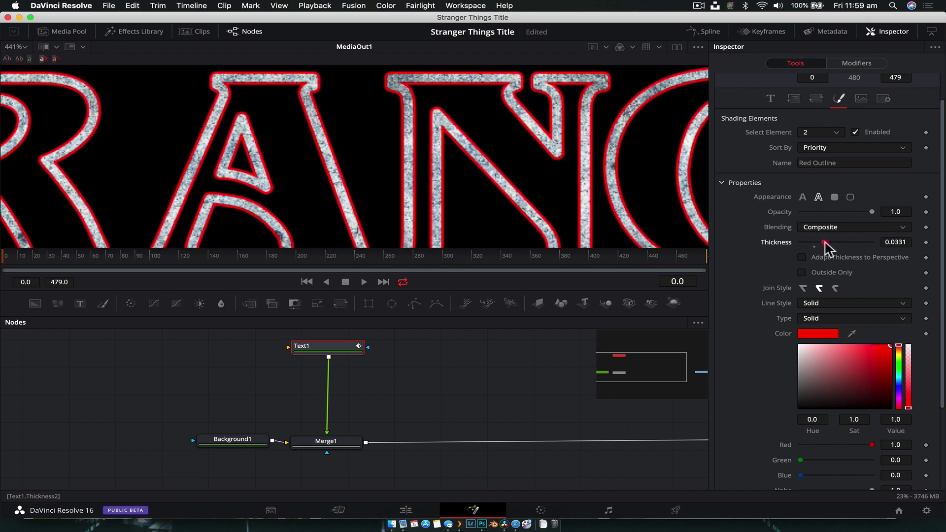
pyautogui.moveTo(828, 249); pyautogui.dragTo(829, 248)
pyautogui.scroll(-5, 536, 217)
pyautogui.scroll(-6, 536, 217)
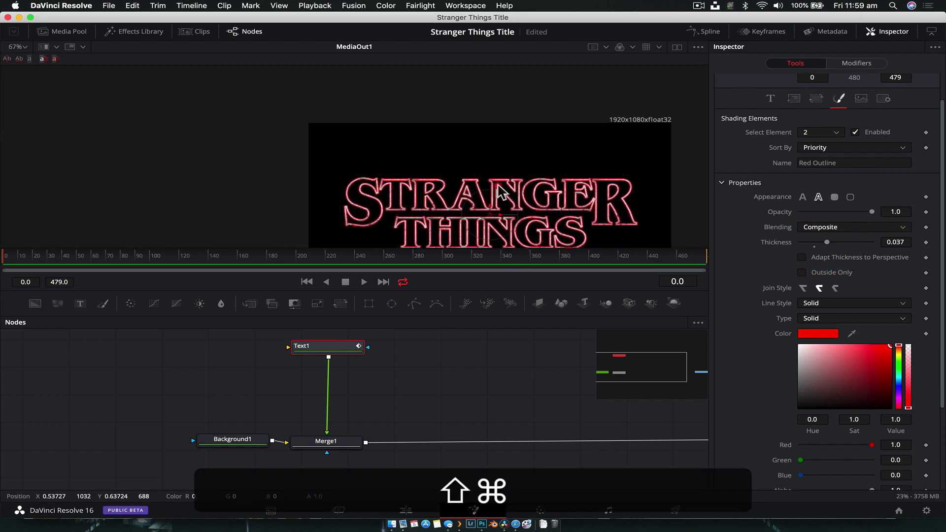
pyautogui.scroll(10, 508, 196)
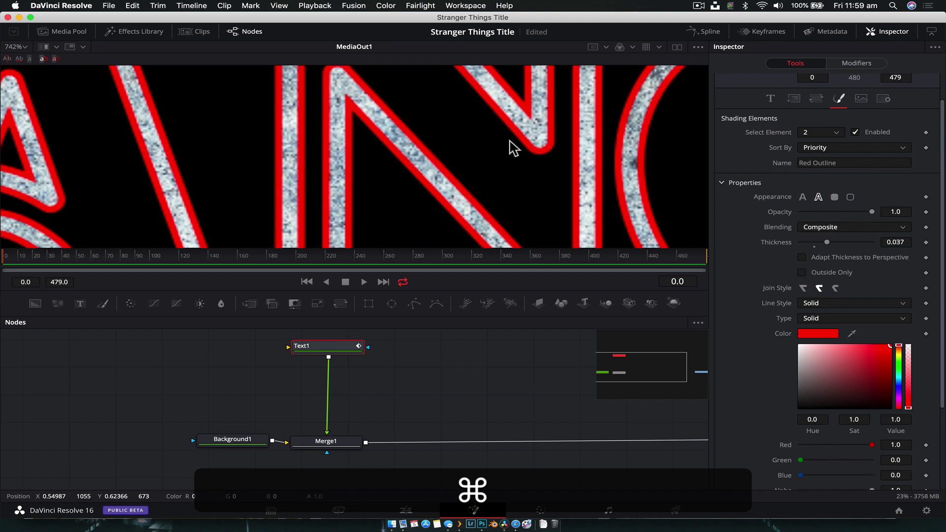
pyautogui.moveTo(829, 245); pyautogui.dragTo(830, 245)
pyautogui.scroll(-2, 539, 180)
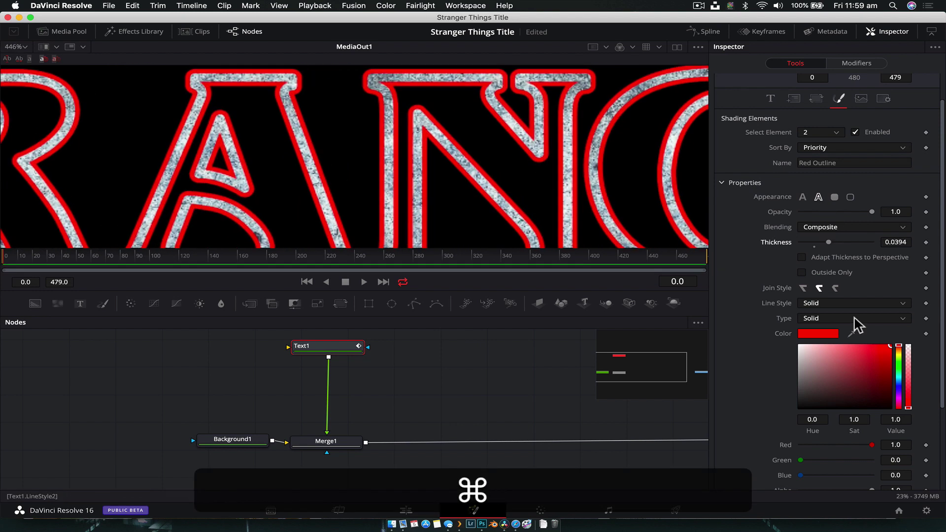
# Step: Compare the three join styles on the red outline and set it to the sharp, pointed corner style
pyautogui.click(803, 289)
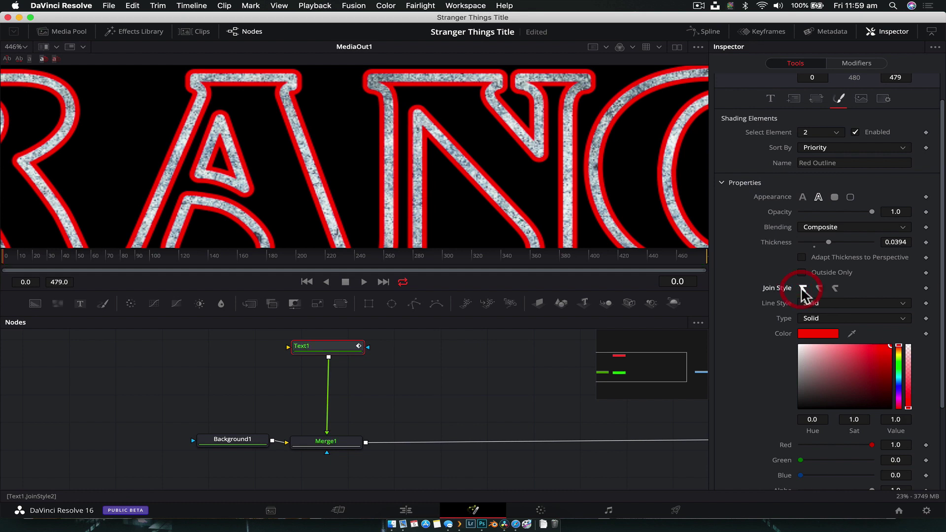
pyautogui.press('super+Tab')
pyautogui.click(493, 509)
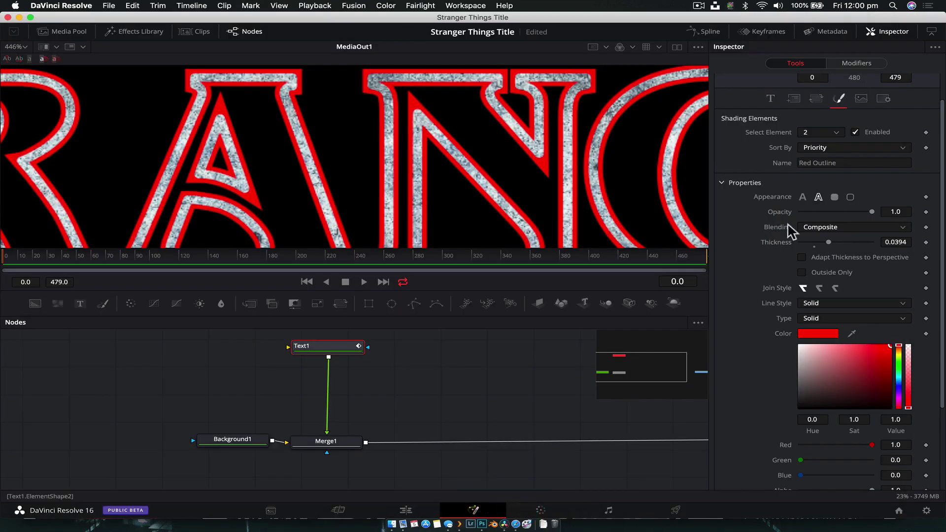
pyautogui.click(819, 288)
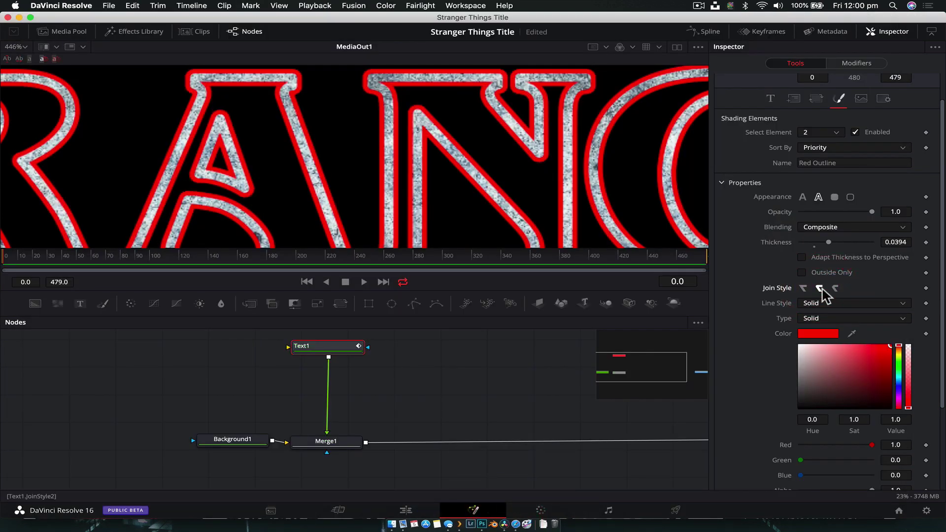
pyautogui.click(836, 289)
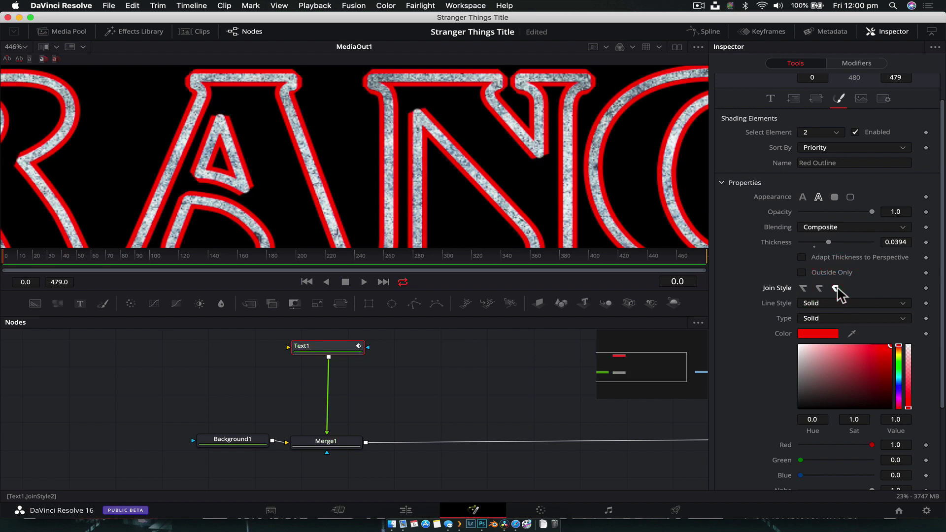
pyautogui.click(803, 286)
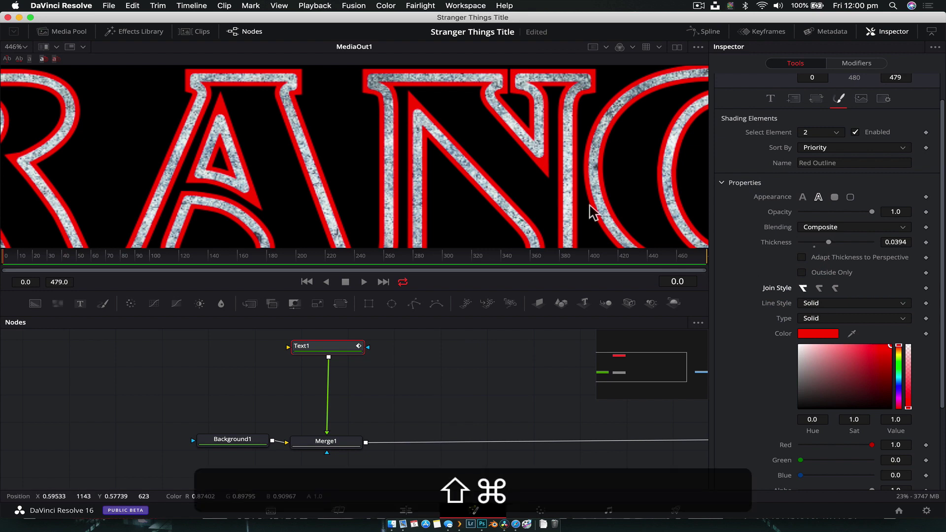
# Step: Check the sharp red outline at different scales and open the element's Softness settings
pyautogui.scroll(-5, 594, 212)
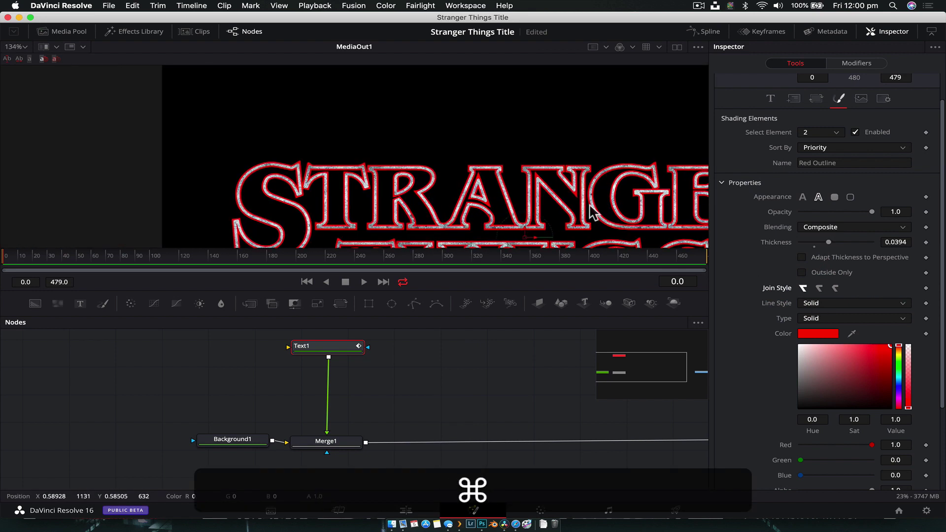
pyautogui.scroll(7, 594, 212)
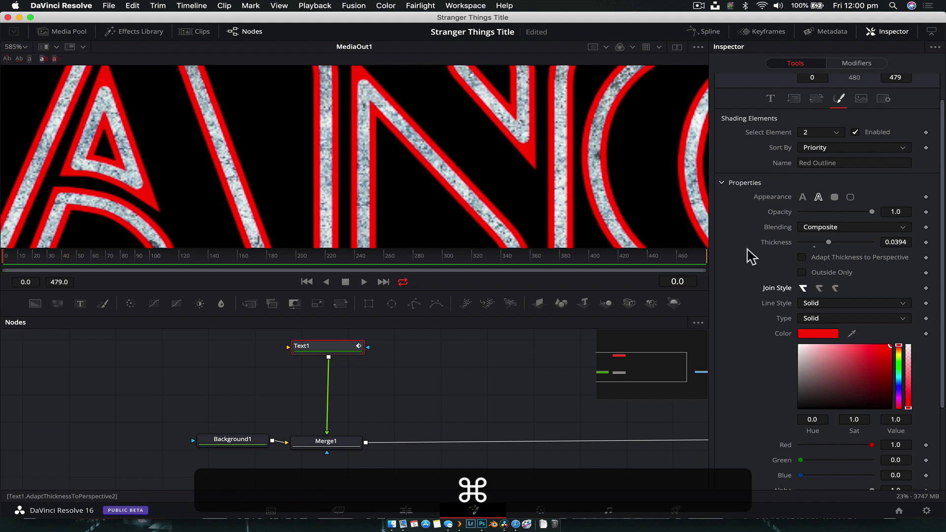
pyautogui.scroll(-5, 797, 301)
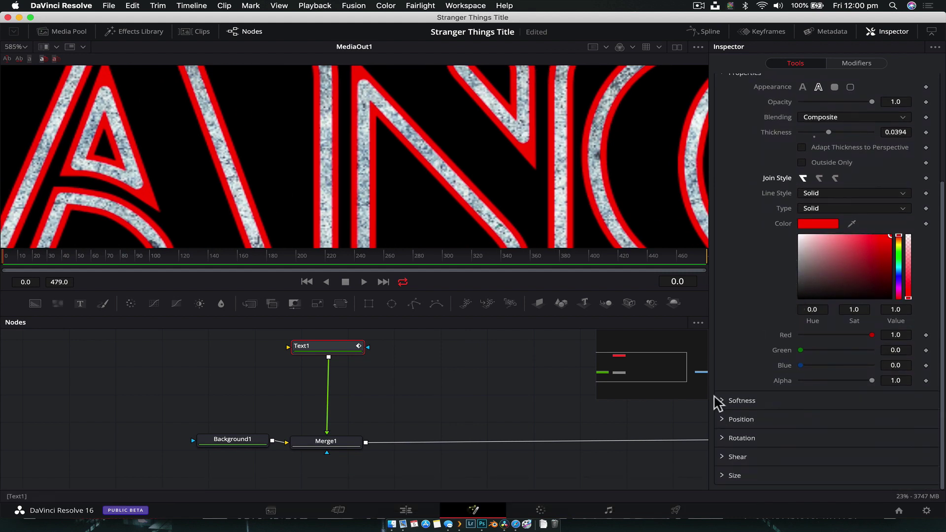
pyautogui.click(723, 400)
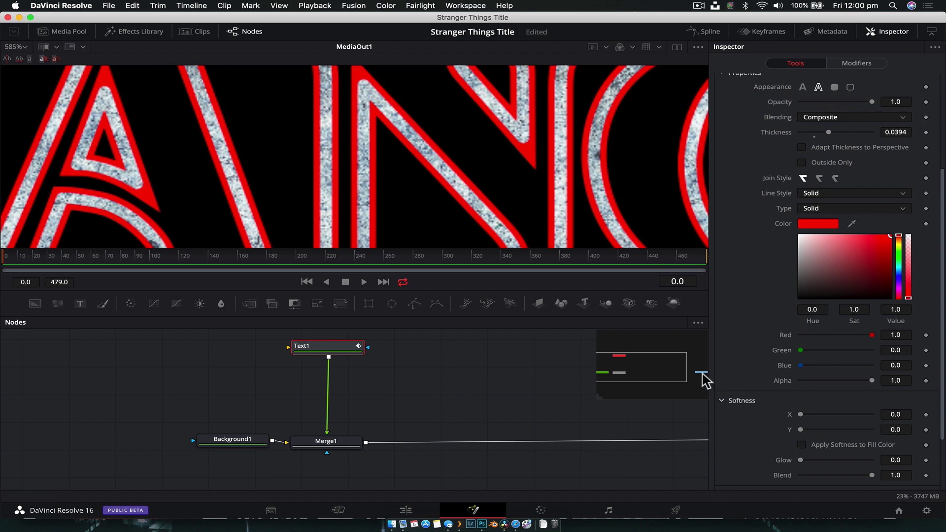
# Step: Switch to Safari, examine the letter edges in the YouTube Stranger Things title sequence, and return to DaVinci Resolve
pyautogui.rightClick(579, 165)
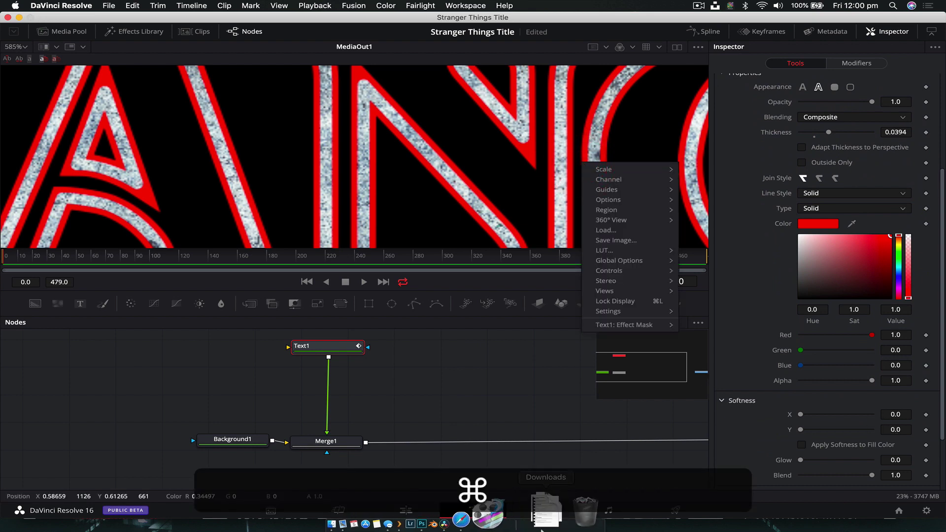
pyautogui.press('super+Tab')
pyautogui.click(211, 38)
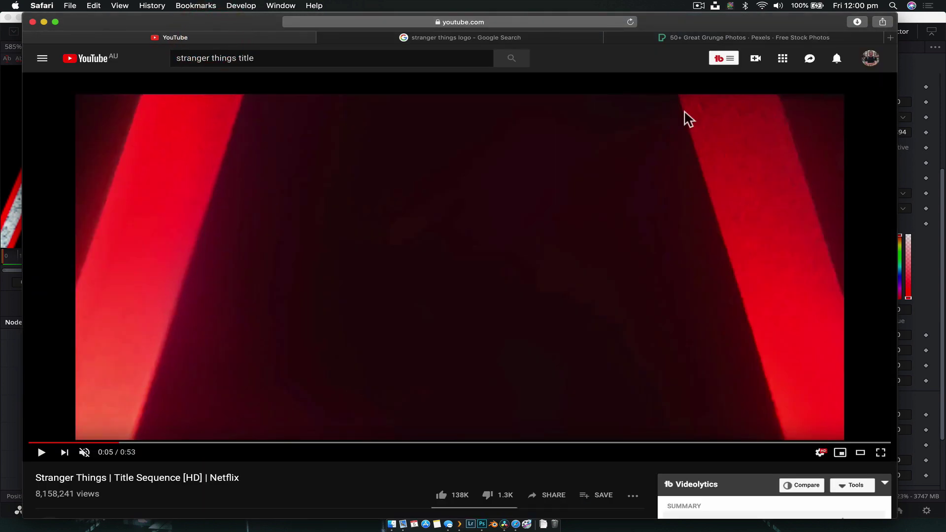
pyautogui.click(909, 21)
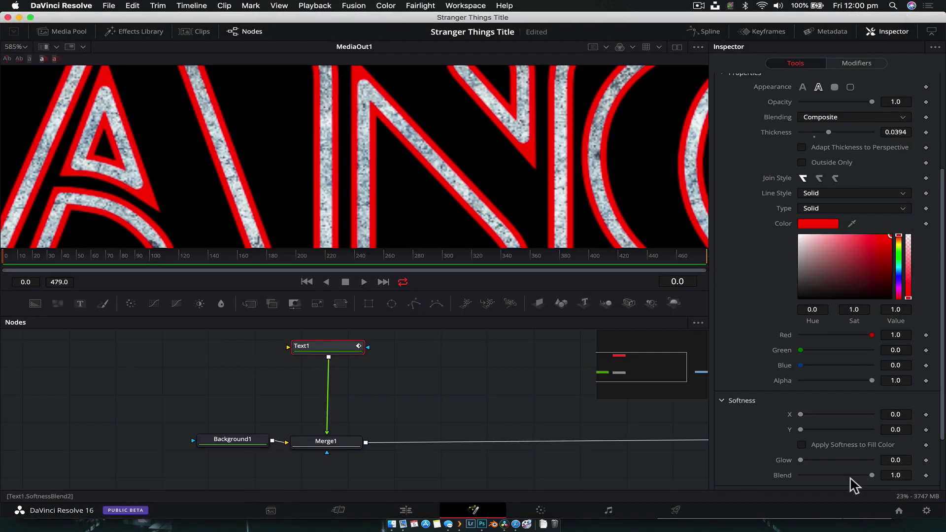
# Step: Set the red outline's Softness X to 0.5
pyautogui.moveTo(801, 415); pyautogui.dragTo(801, 414)
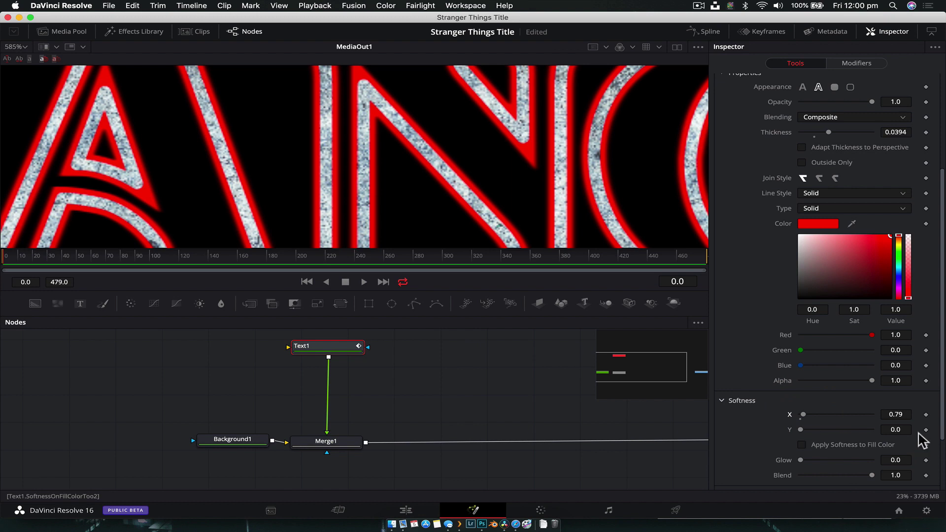
pyautogui.write('0.5')
pyautogui.press('Return')
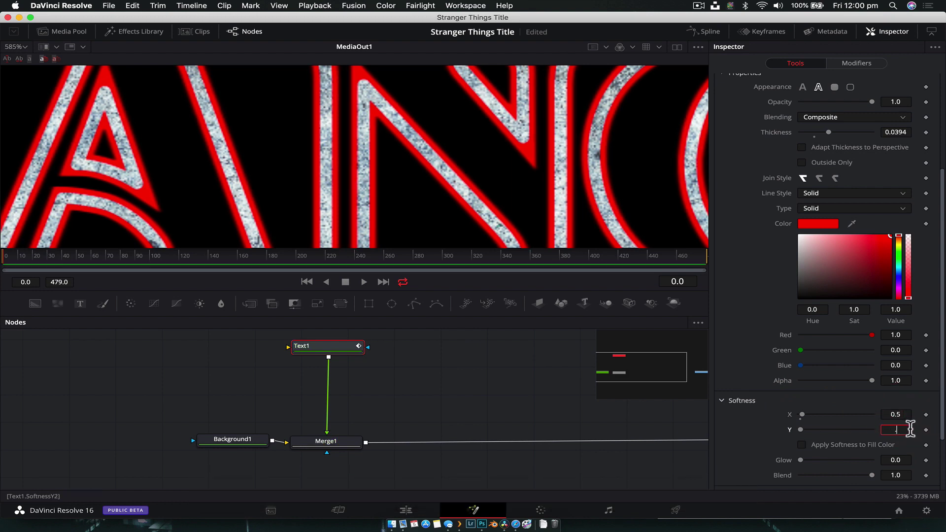
# Step: Set the red outline's Softness Y to 0.5 and inspect the softened letter edges at different scales
pyautogui.write('0.5')
pyautogui.press('Return')
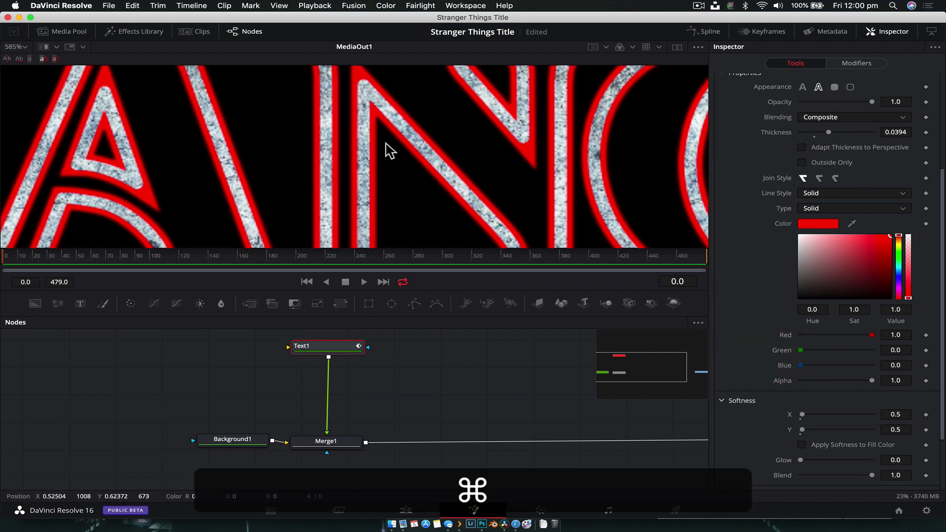
pyautogui.scroll(2, 389, 150)
pyautogui.scroll(-10, 389, 151)
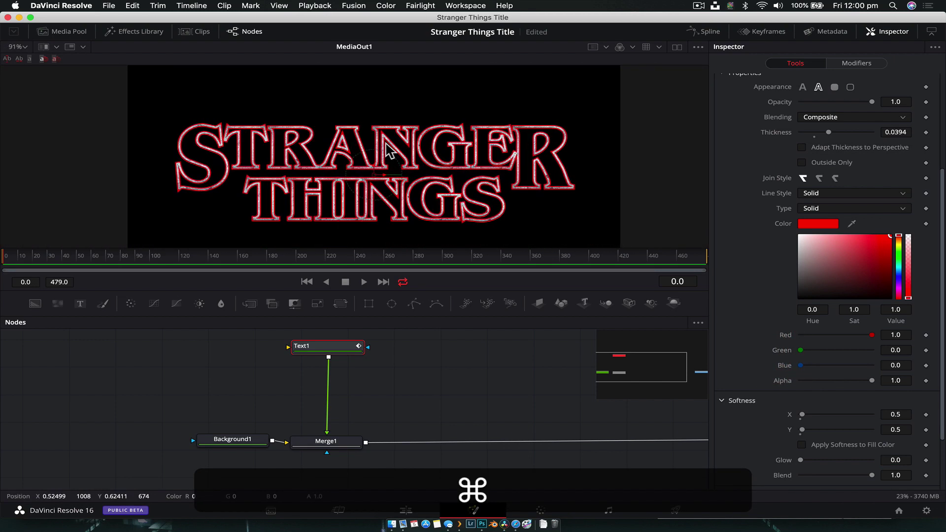
pyautogui.scroll(8, 390, 150)
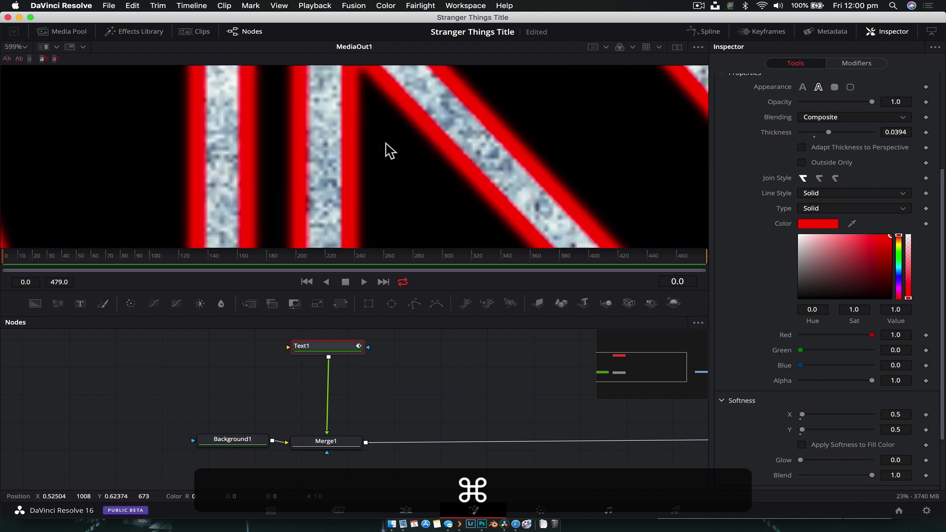
pyautogui.scroll(-4, 390, 151)
pyautogui.scroll(2, 389, 150)
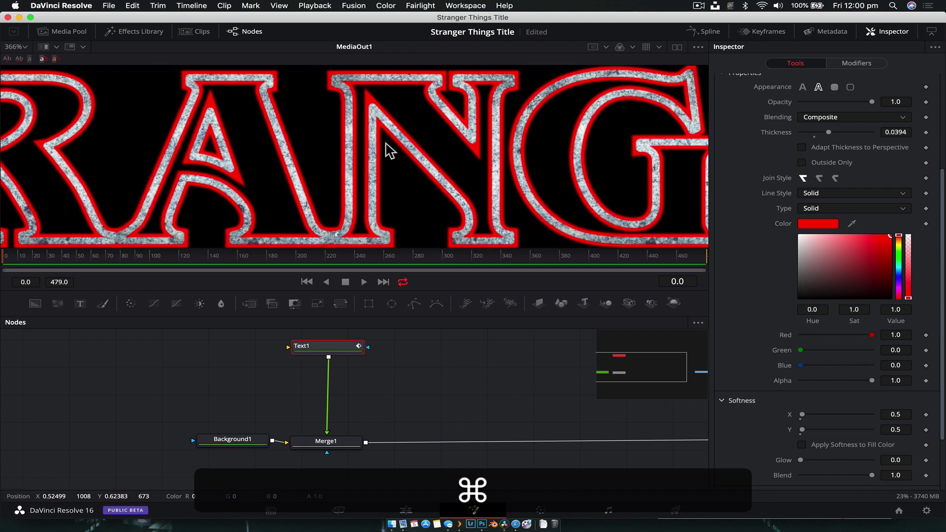
pyautogui.scroll(3, 432, 145)
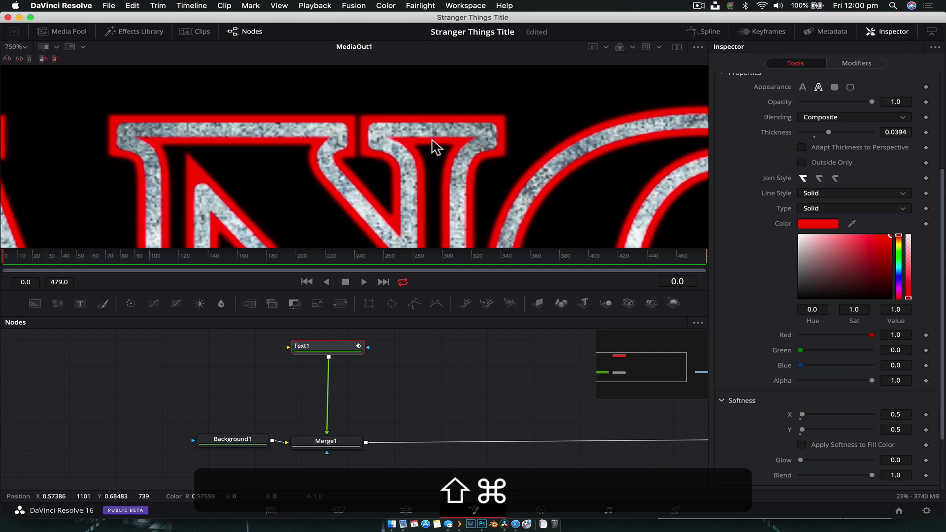
pyautogui.scroll(1, 433, 146)
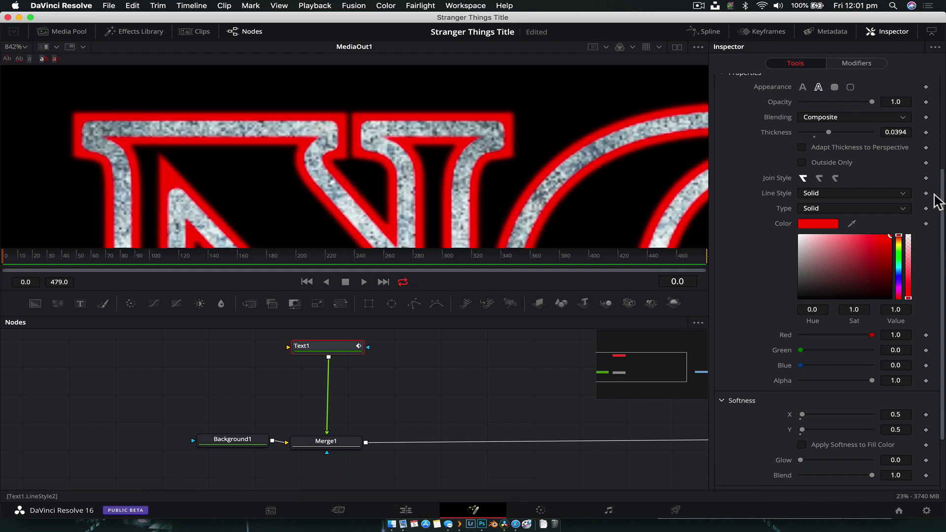
# Step: Switch to shading element 1 and give the white fill a Thickness of about 0.0157 and the sharp, pointed join style
pyautogui.scroll(5, 893, 164)
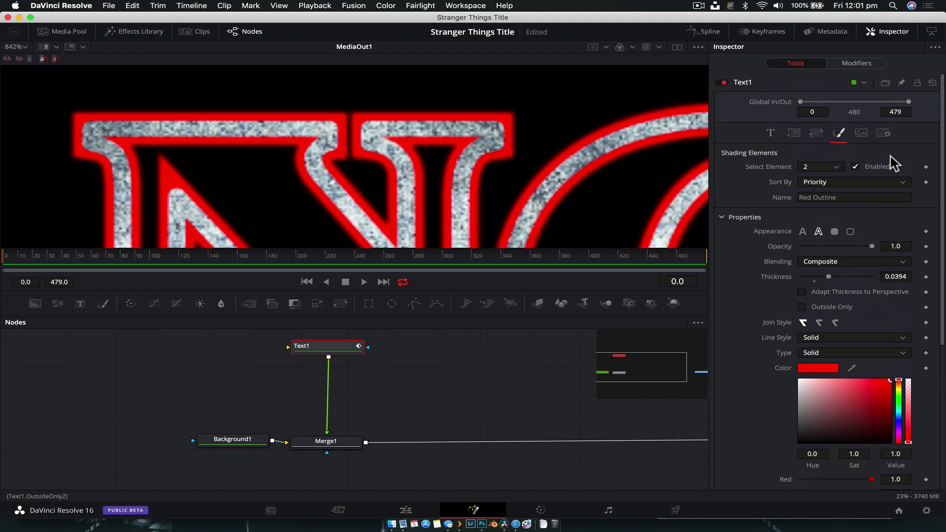
pyautogui.click(822, 166)
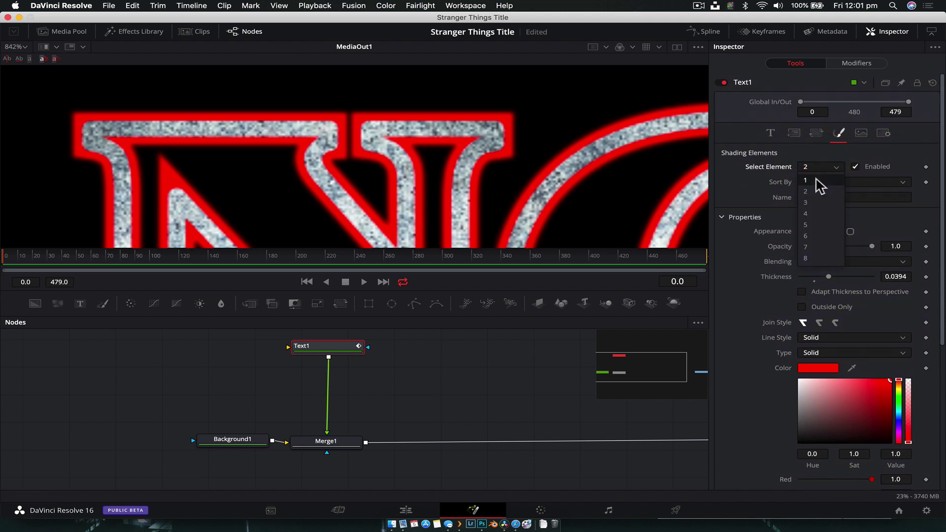
pyautogui.click(818, 184)
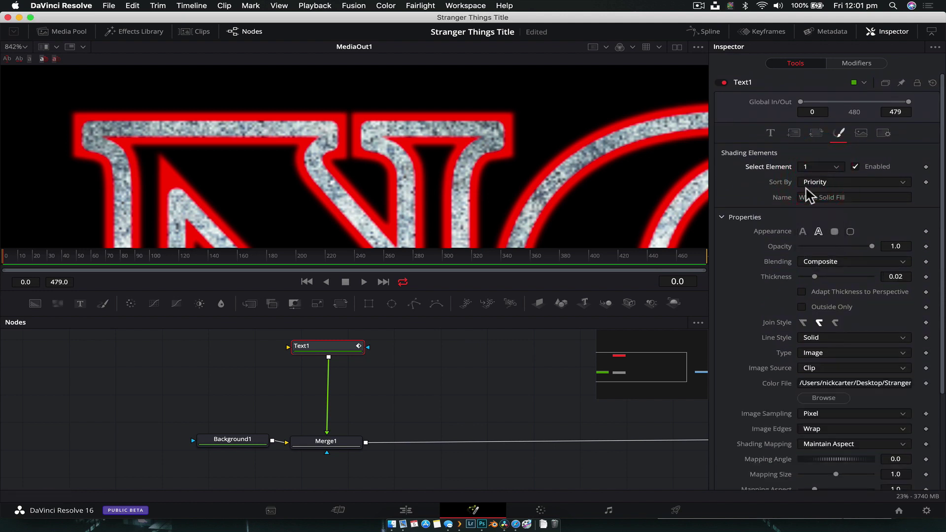
pyautogui.scroll(-3, 739, 250)
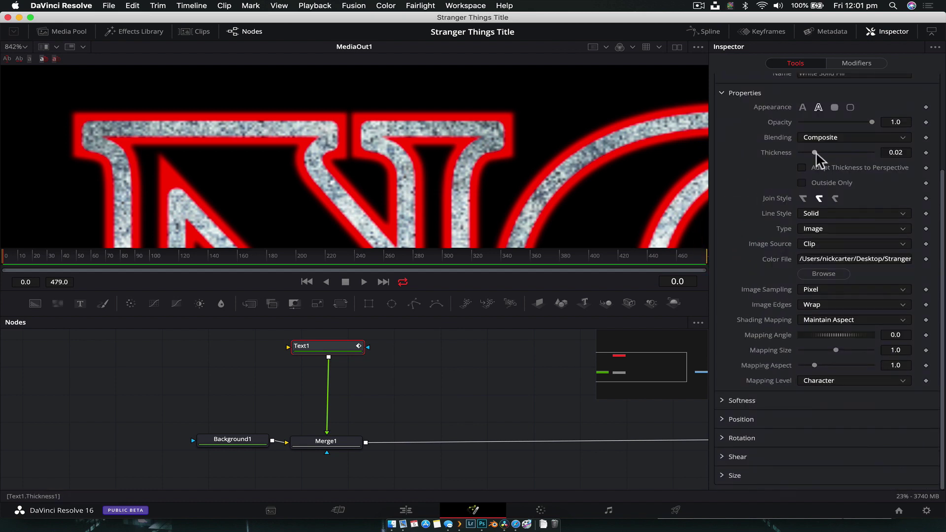
pyautogui.moveTo(811, 152); pyautogui.dragTo(807, 151)
pyautogui.click(804, 198)
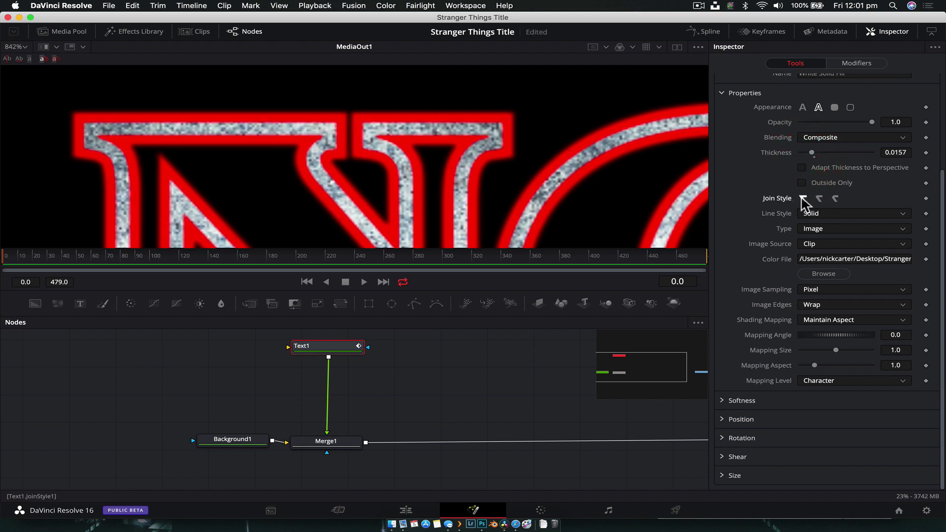
pyautogui.click(837, 199)
pyautogui.click(805, 199)
# Step: Lower the white fill's Opacity to 0.7 and check the grunge texture over the red outline at different scales
pyautogui.moveTo(853, 122); pyautogui.dragTo(845, 124)
pyautogui.scroll(3, 451, 129)
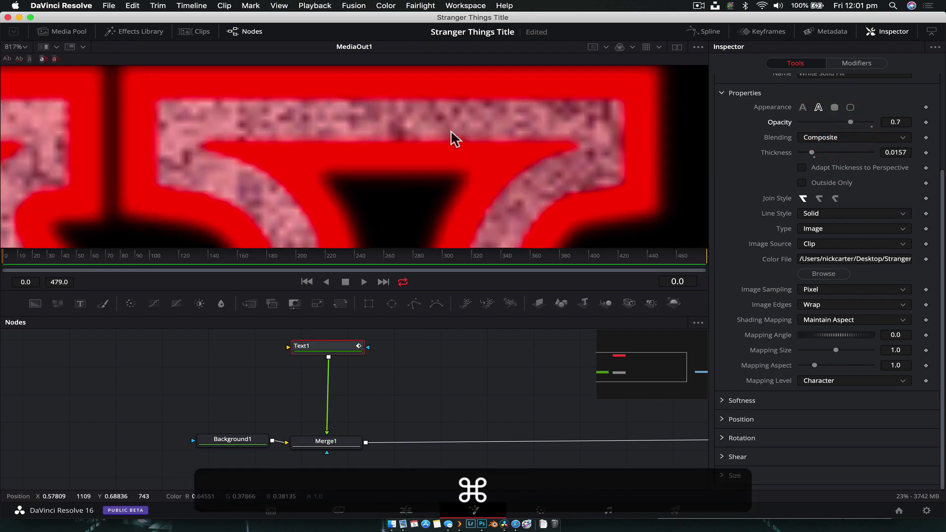
pyautogui.scroll(-10, 451, 132)
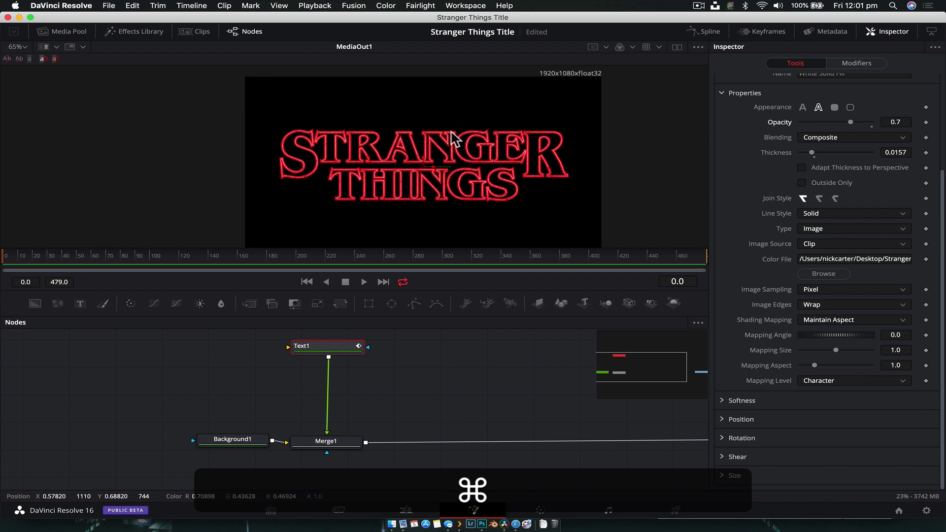
pyautogui.scroll(10, 451, 132)
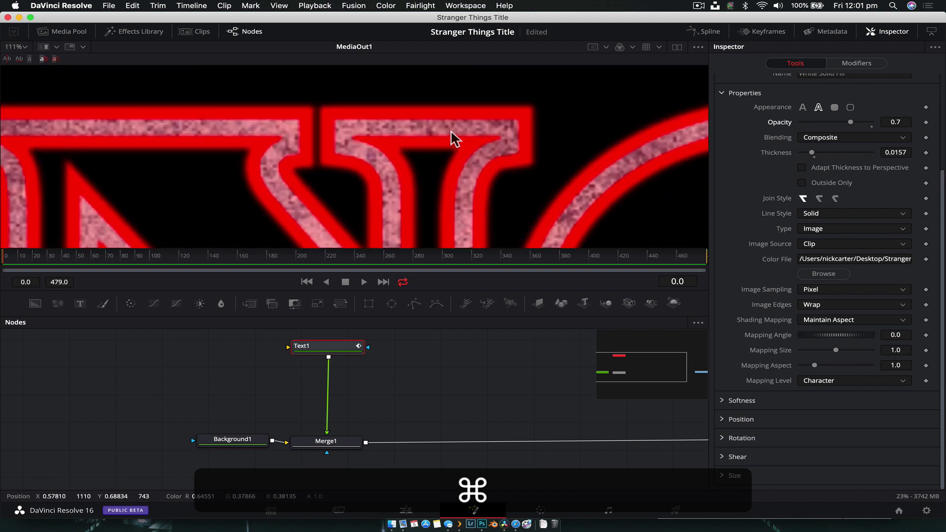
pyautogui.scroll(-1, 451, 129)
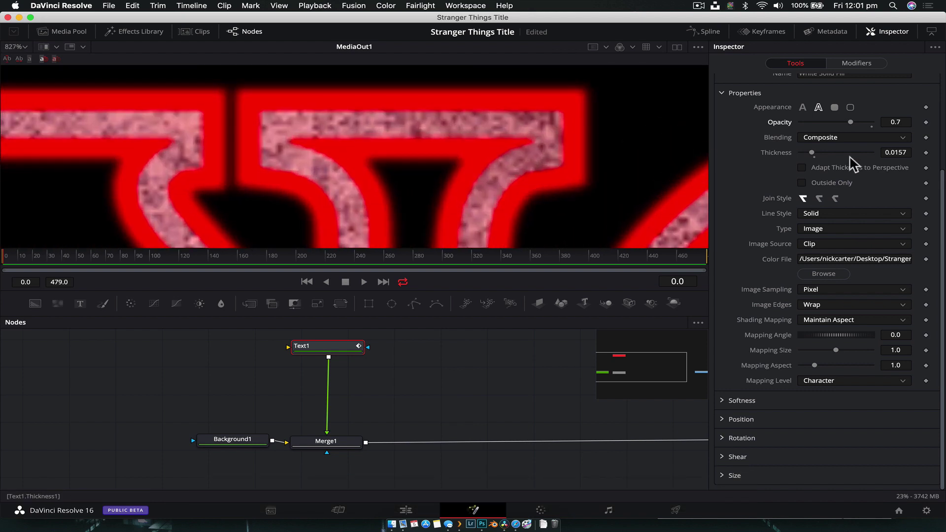
# Step: Set the white fill's Thickness to about 0.0189, lower its Opacity to 0.3, and review the whole title
pyautogui.click(841, 121)
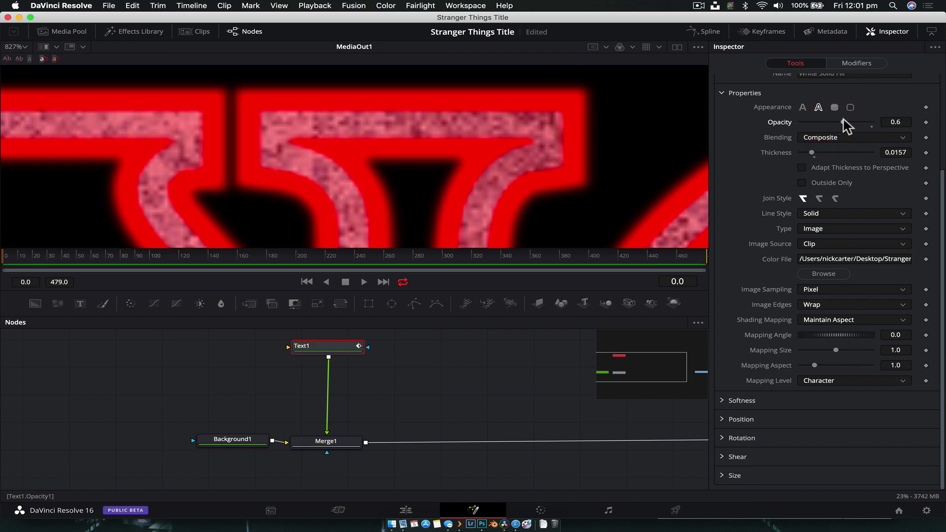
pyautogui.moveTo(810, 155); pyautogui.dragTo(814, 154)
pyautogui.click(824, 124)
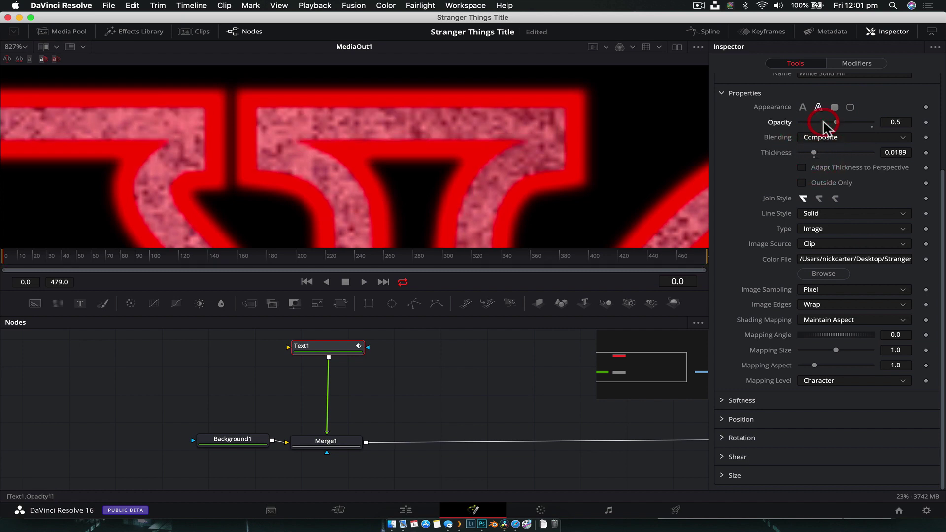
pyautogui.click(814, 123)
pyautogui.click(814, 123)
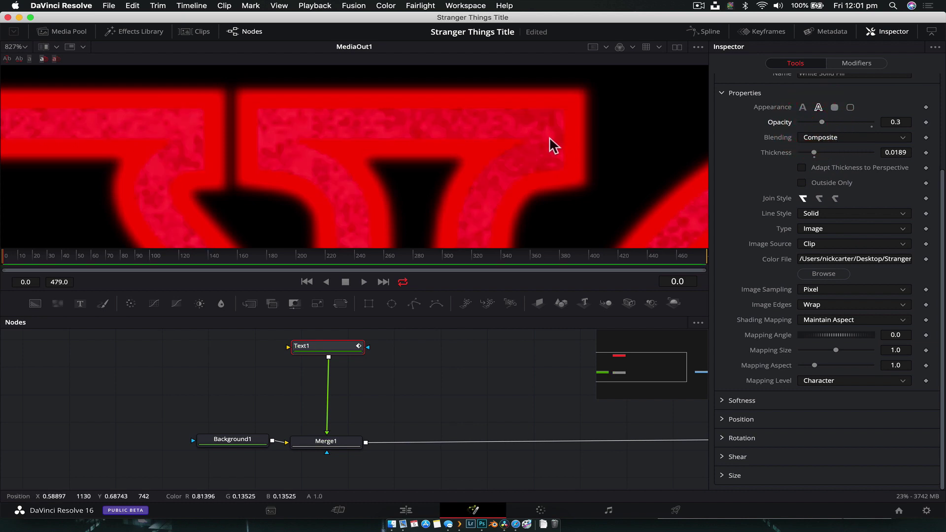
pyautogui.scroll(-2, 549, 137)
pyautogui.scroll(-10, 549, 137)
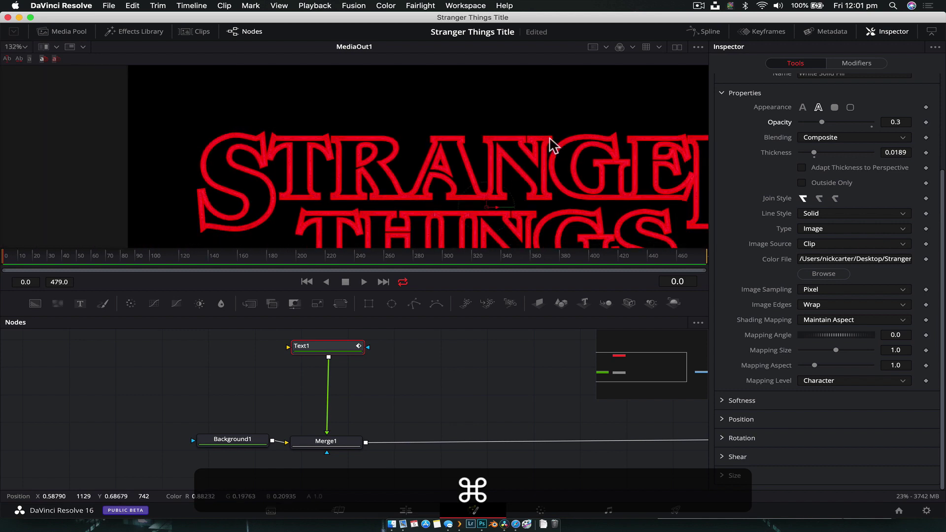
pyautogui.scroll(-2, 539, 139)
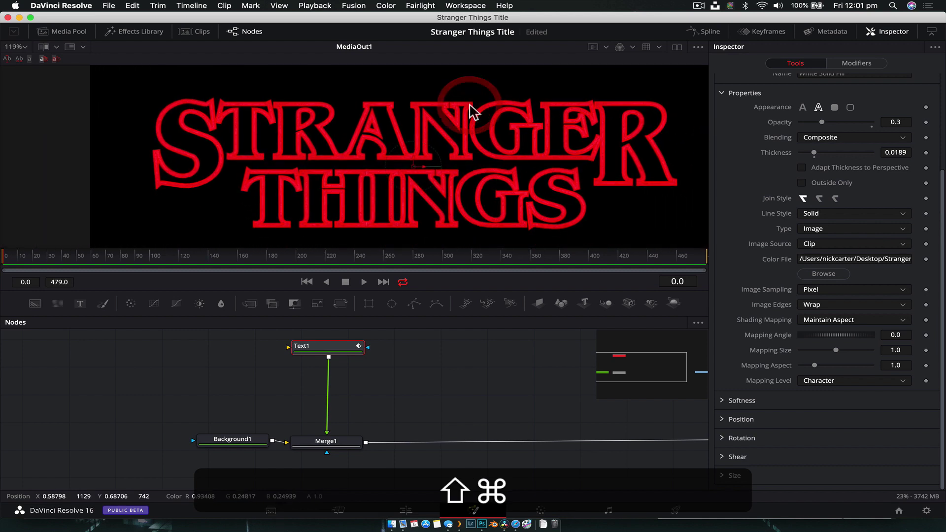
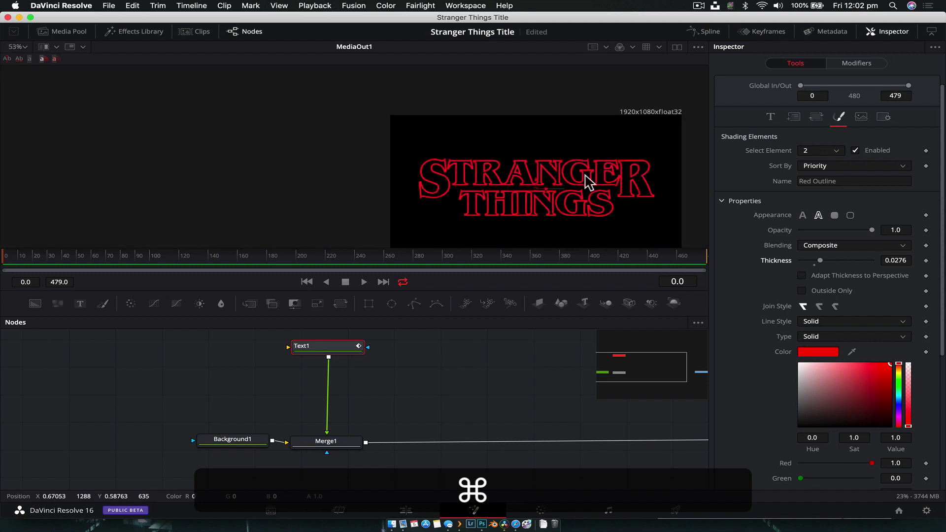
# Step: Select shading element 1 again and fine-tune the white fill's Thickness to about 0.0173
pyautogui.scroll(8, 589, 182)
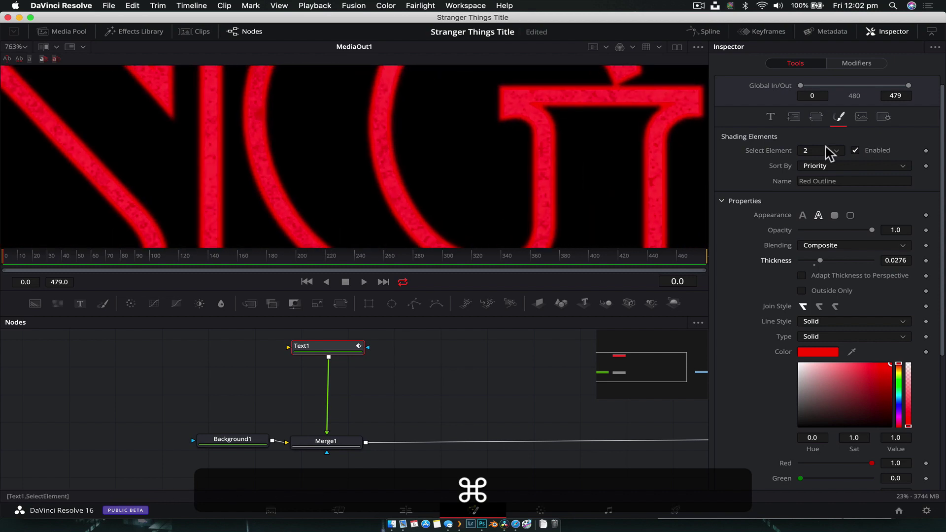
pyautogui.click(829, 150)
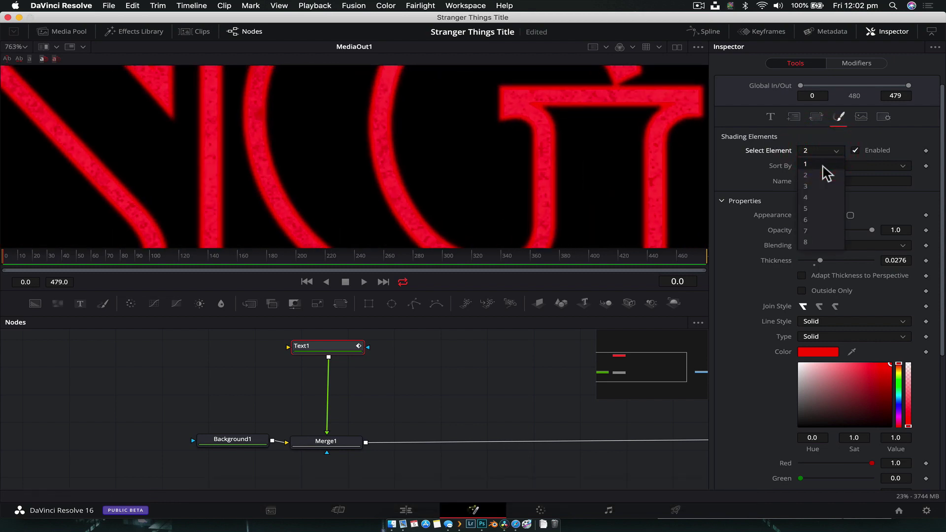
pyautogui.click(822, 167)
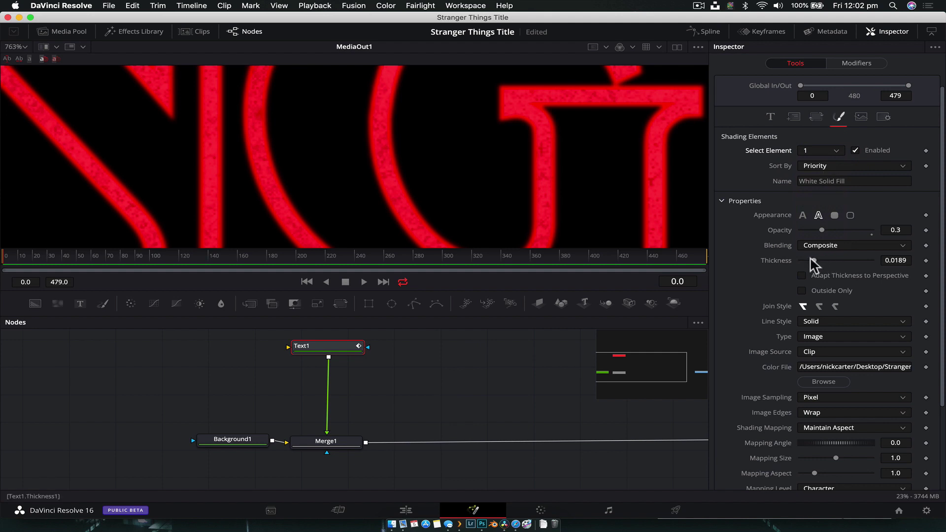
pyautogui.moveTo(811, 260); pyautogui.dragTo(808, 258)
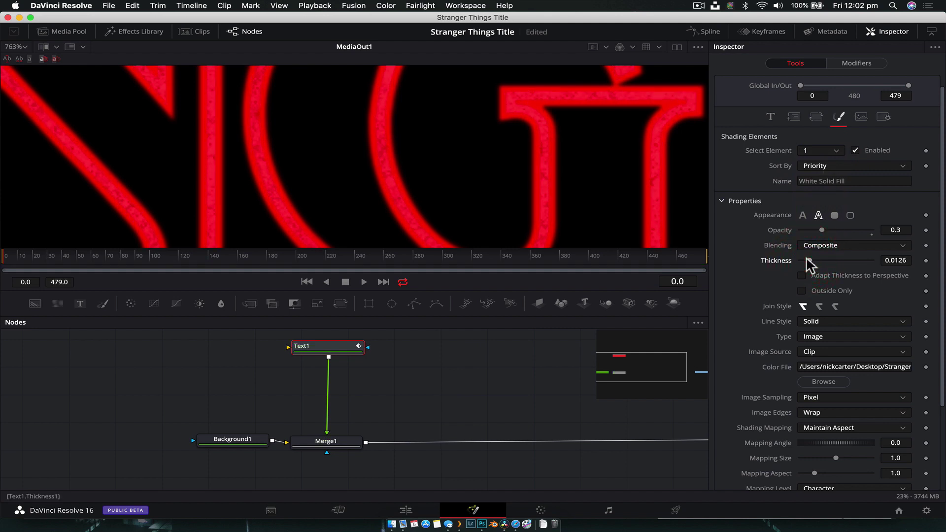
pyautogui.moveTo(810, 260); pyautogui.dragTo(813, 261)
# Step: Set the white fill's Softness X and Y to 0.5 and inspect the blended letter edges
pyautogui.scroll(-5, 812, 260)
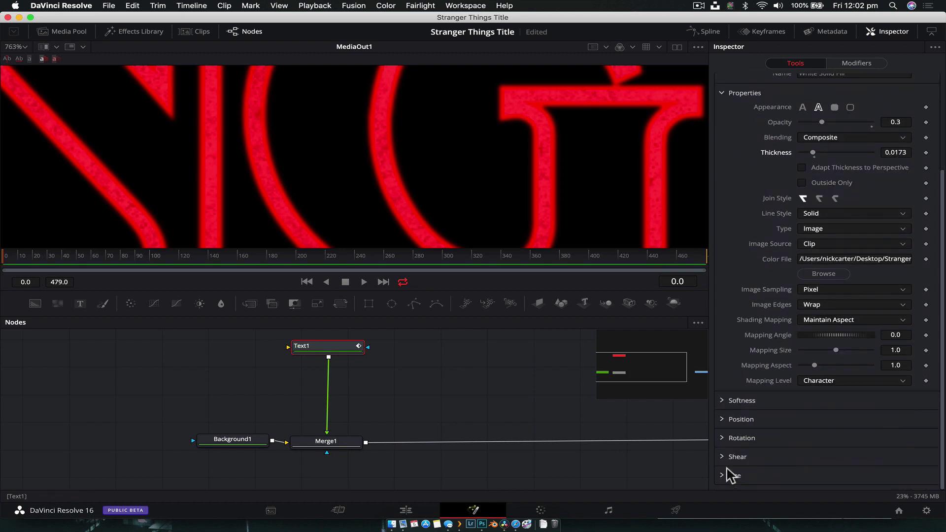
pyautogui.click(722, 400)
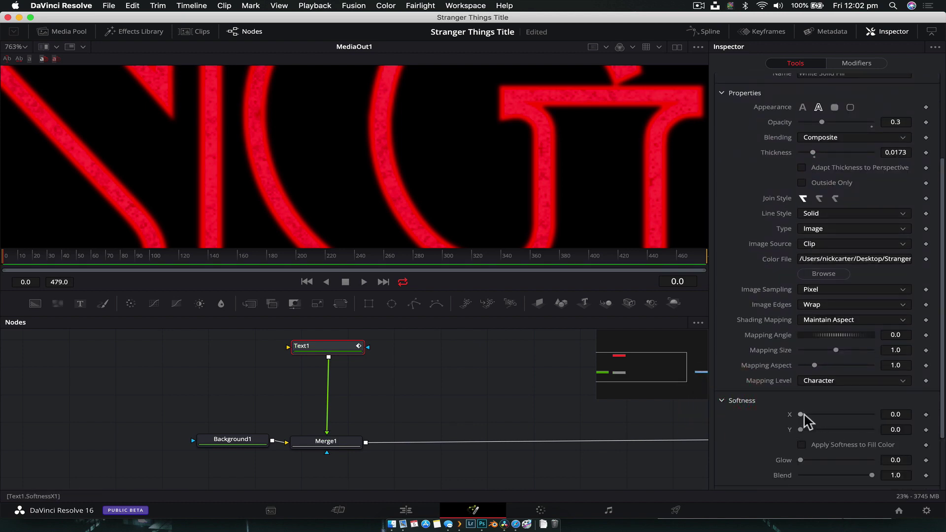
pyautogui.moveTo(805, 413); pyautogui.dragTo(803, 429)
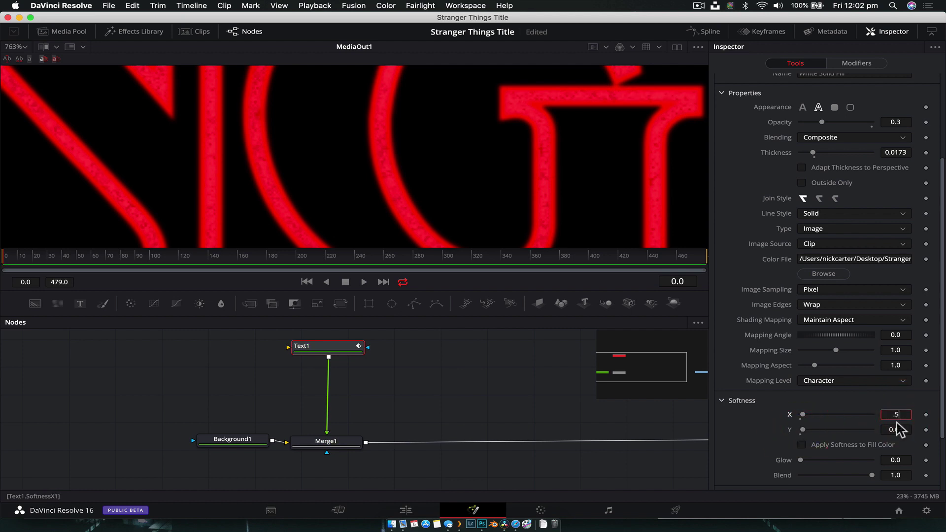
pyautogui.press('Return')
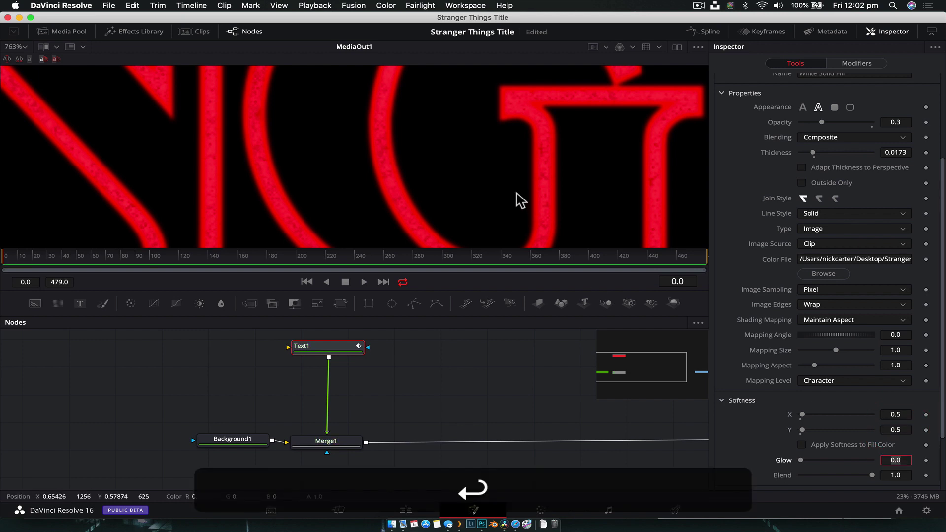
pyautogui.scroll(5, 556, 141)
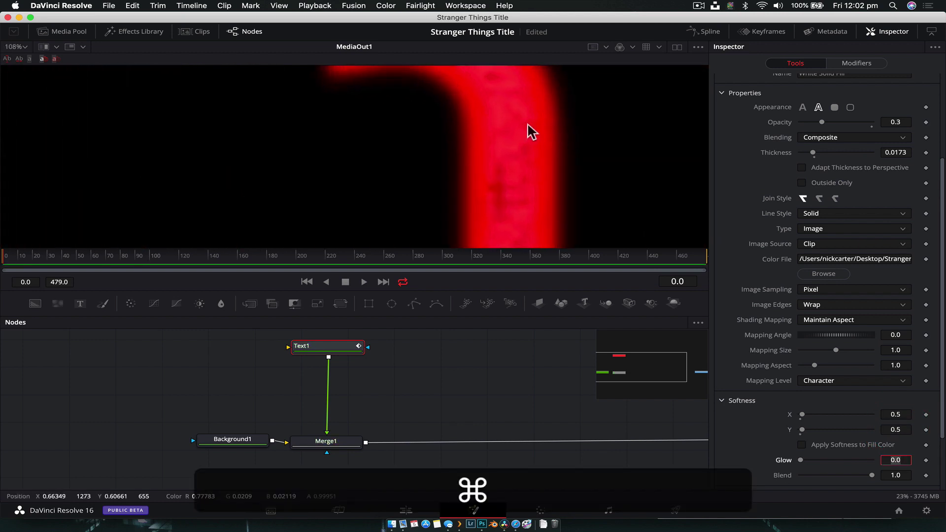
pyautogui.scroll(-3, 559, 190)
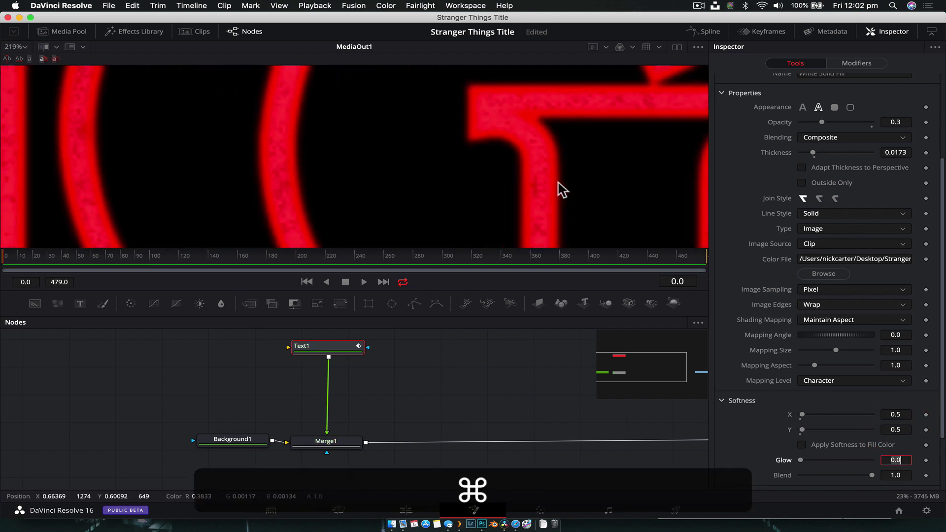
pyautogui.scroll(-3, 559, 189)
# Step: Try a stronger Glow of 0.5 on the white fill and settle on 0.3
pyautogui.click(755, 440)
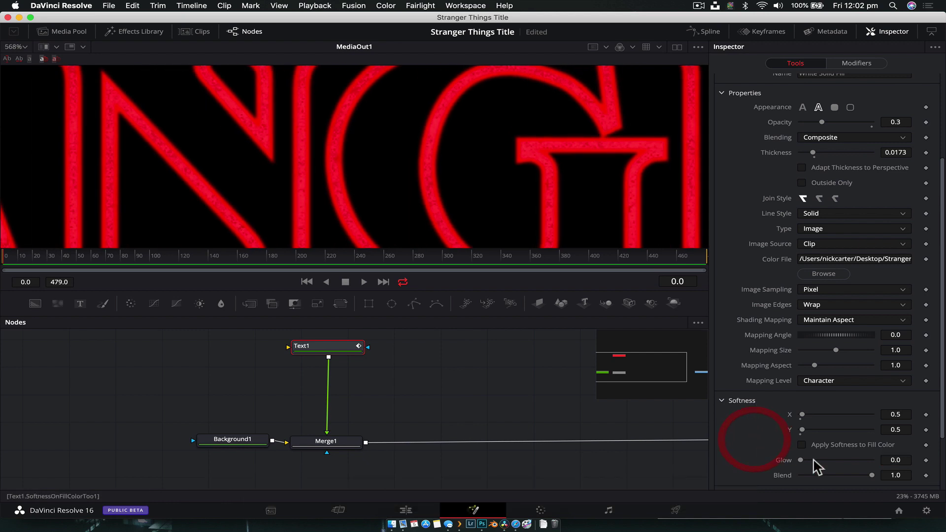
pyautogui.click(838, 460)
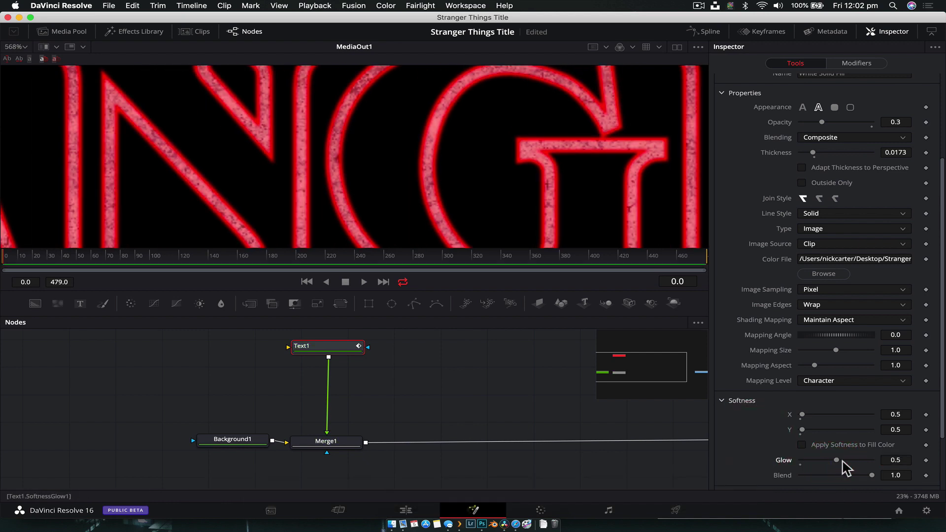
pyautogui.click(821, 461)
pyautogui.scroll(3, 602, 137)
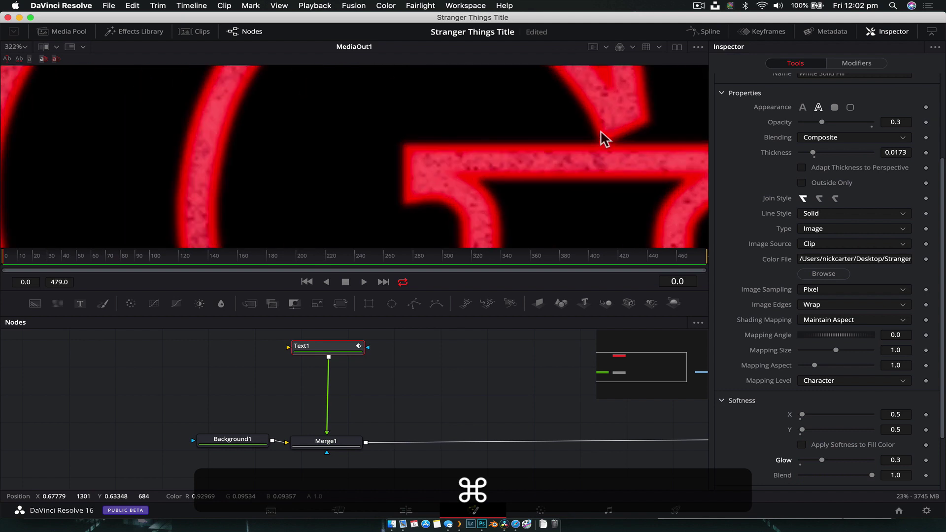
# Step: Switch to Safari and scrub through the original title sequence to examine the letters' texture and glow before returning to the composition
pyautogui.press('super+Tab')
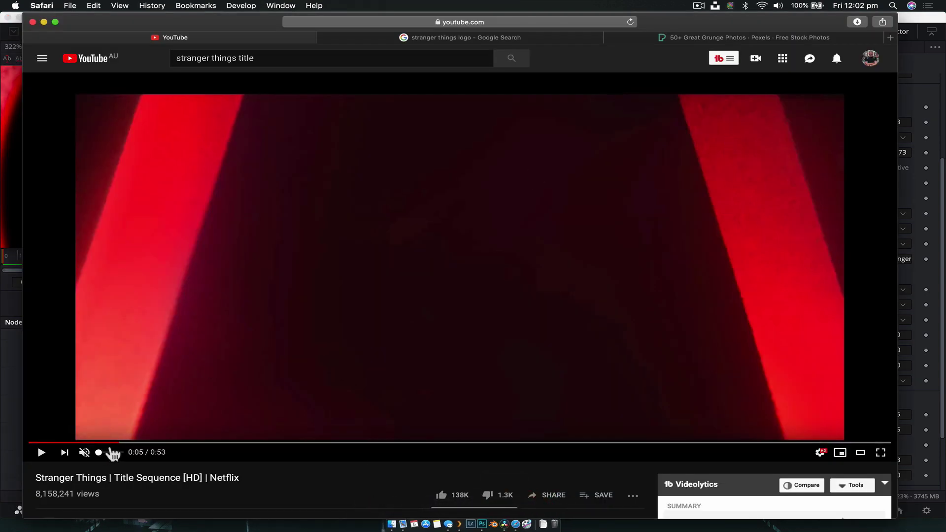
pyautogui.moveTo(123, 443); pyautogui.dragTo(152, 446)
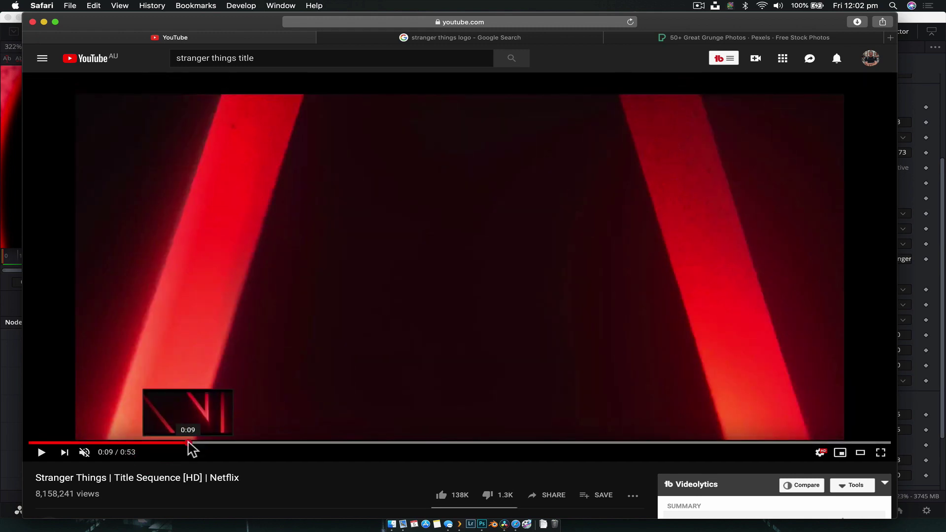
pyautogui.moveTo(188, 448); pyautogui.dragTo(256, 446)
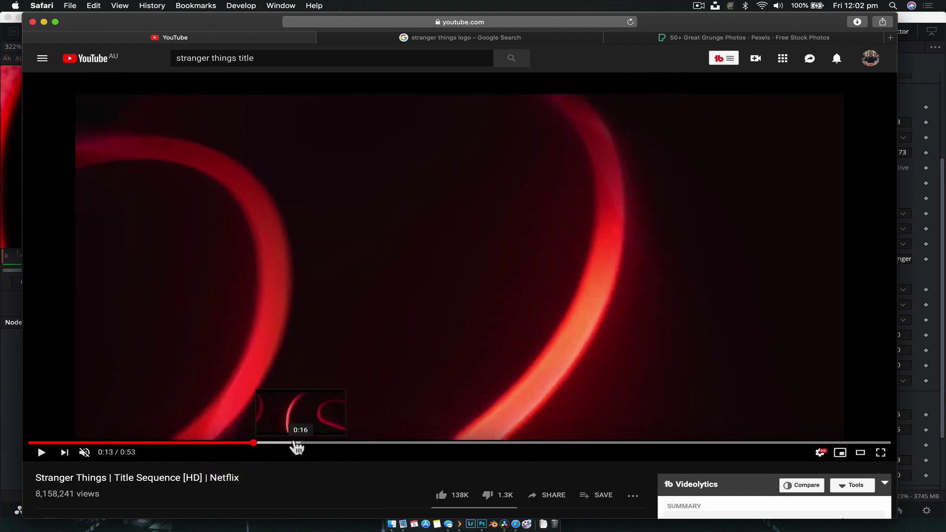
pyautogui.click(44, 22)
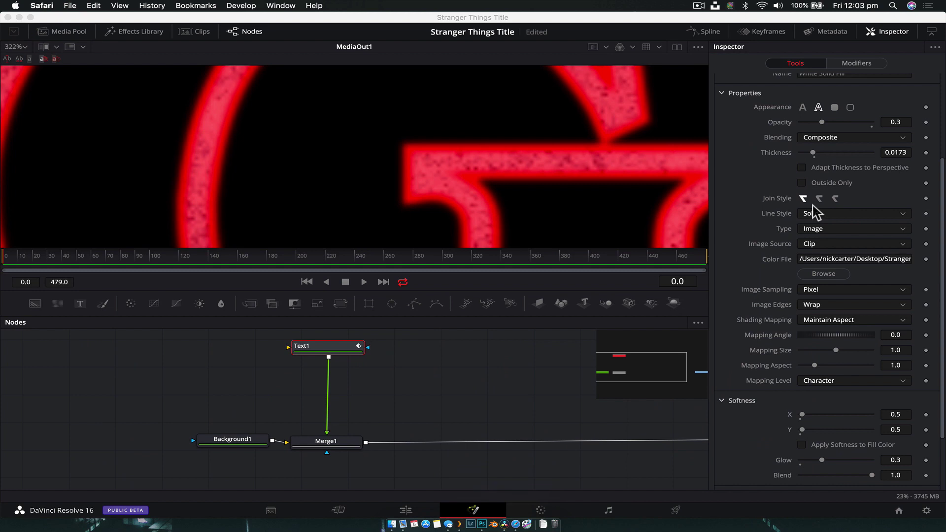
# Step: Try a Glow of 0.4 and an Opacity of about 0.165 on the white fill and review the letters
pyautogui.click(831, 464)
pyautogui.click(829, 460)
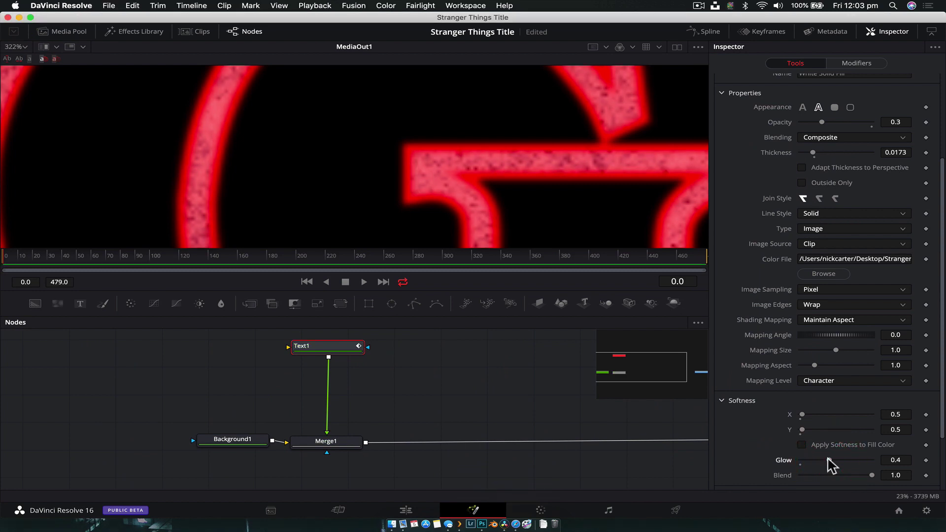
pyautogui.scroll(5, 818, 246)
pyautogui.moveTo(821, 247); pyautogui.dragTo(807, 249)
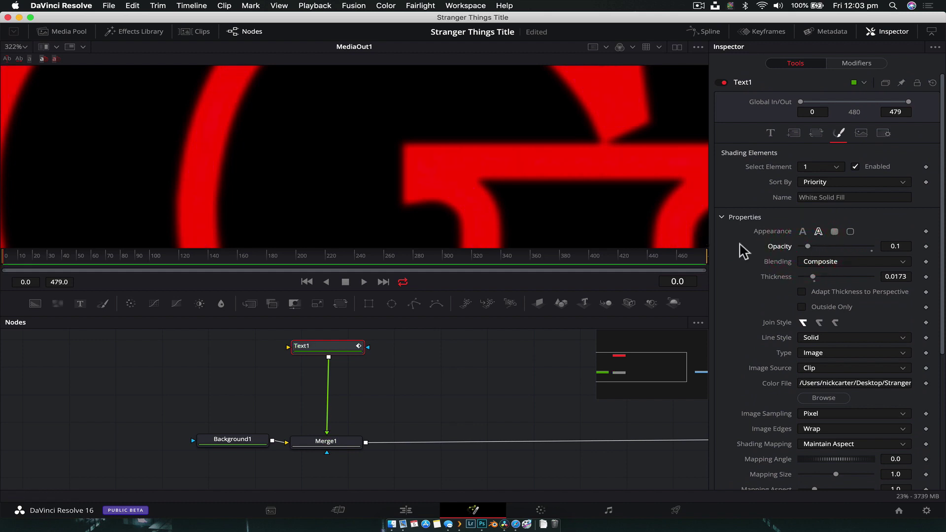
pyautogui.click(811, 244)
pyautogui.moveTo(810, 246); pyautogui.dragTo(816, 249)
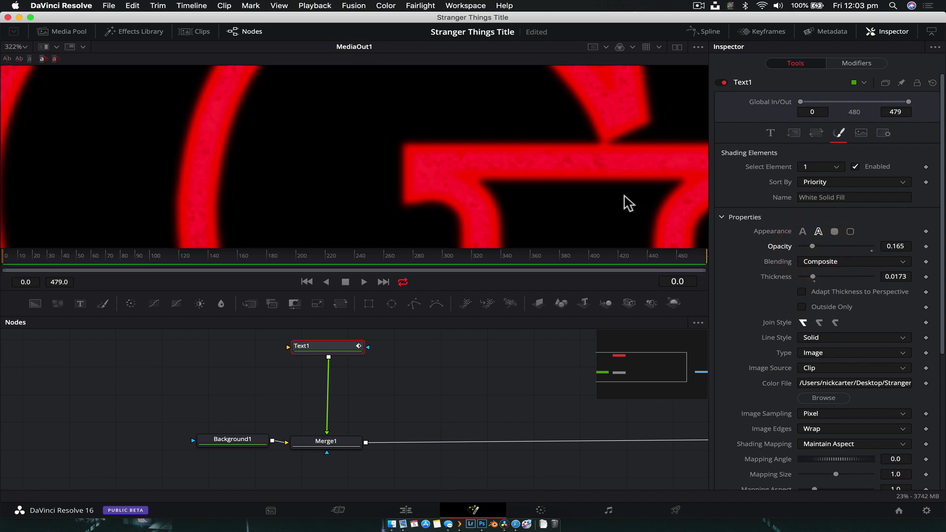
pyautogui.scroll(-2, 564, 186)
pyautogui.scroll(-3, 563, 186)
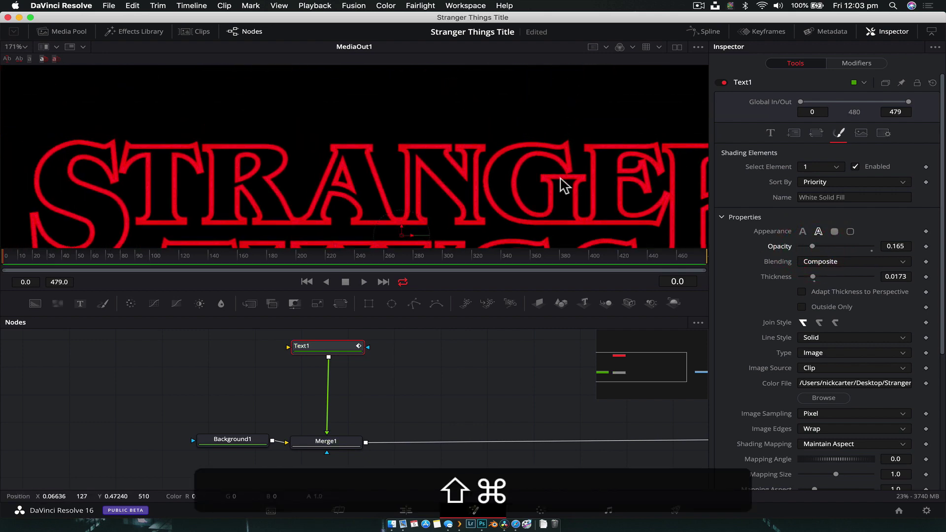
pyautogui.scroll(-2, 563, 186)
pyautogui.moveTo(564, 186); pyautogui.dragTo(507, 138)
pyautogui.scroll(8, 507, 138)
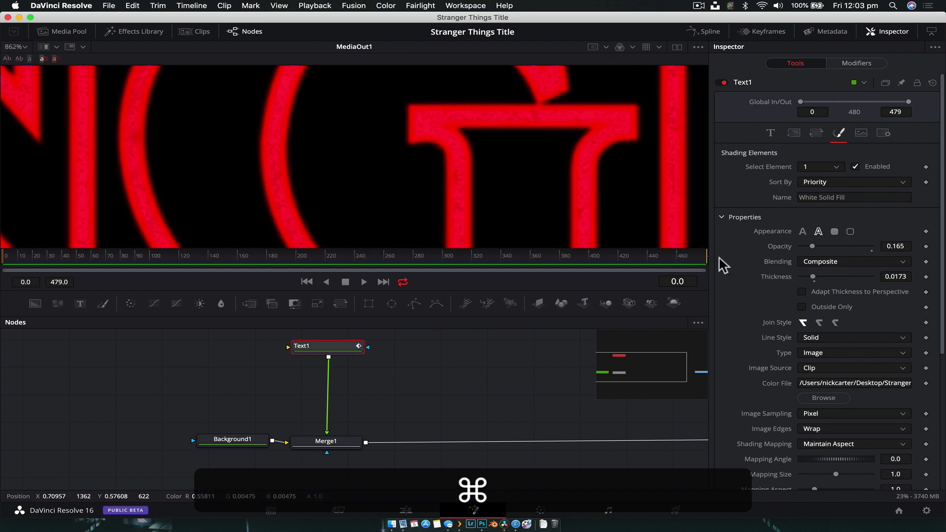
# Step: Set the white fill's softness Glow to 0.5
pyautogui.scroll(-5, 835, 335)
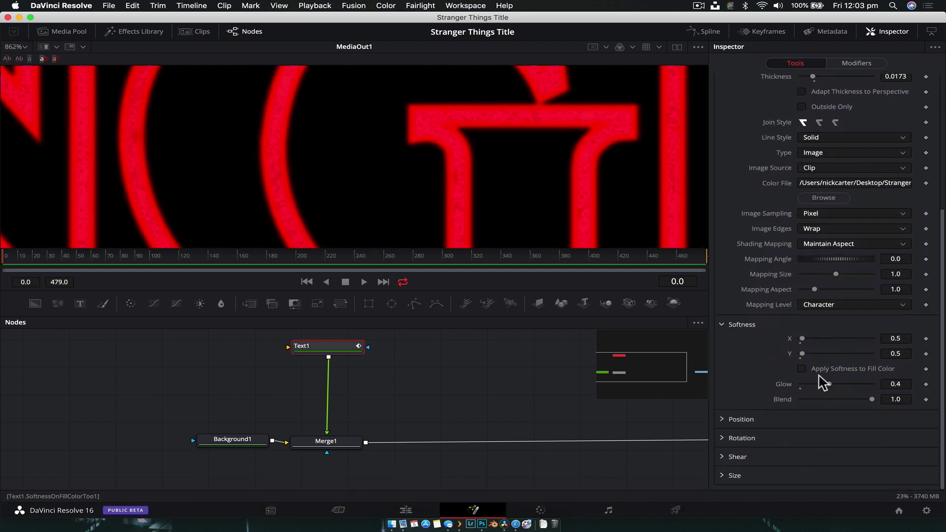
pyautogui.moveTo(829, 384); pyautogui.dragTo(835, 391)
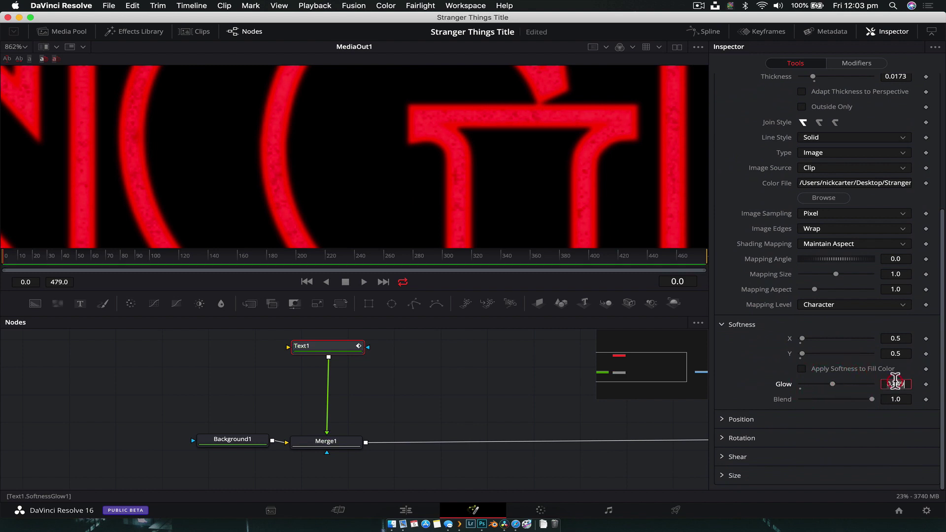
pyautogui.press('Return')
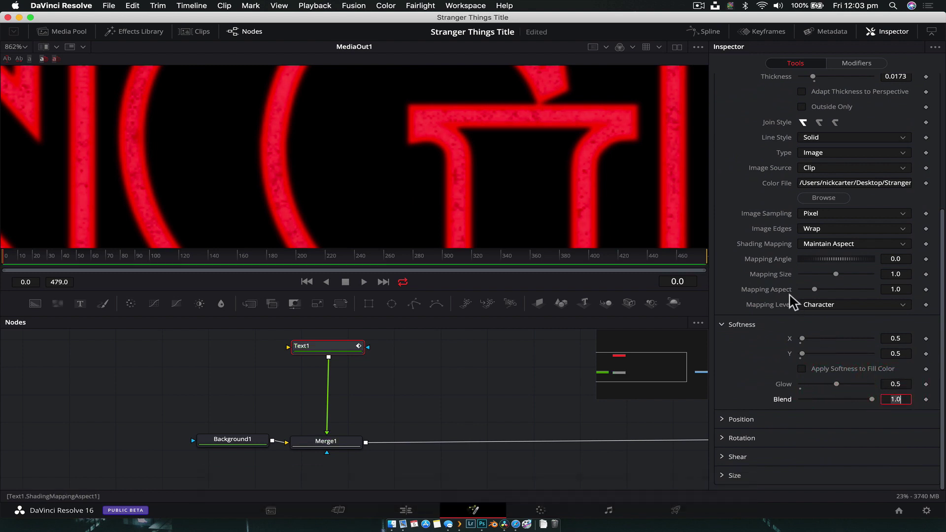
# Step: Set the white fill's Opacity to 0.15 and check the texture on the letters
pyautogui.scroll(4, 793, 301)
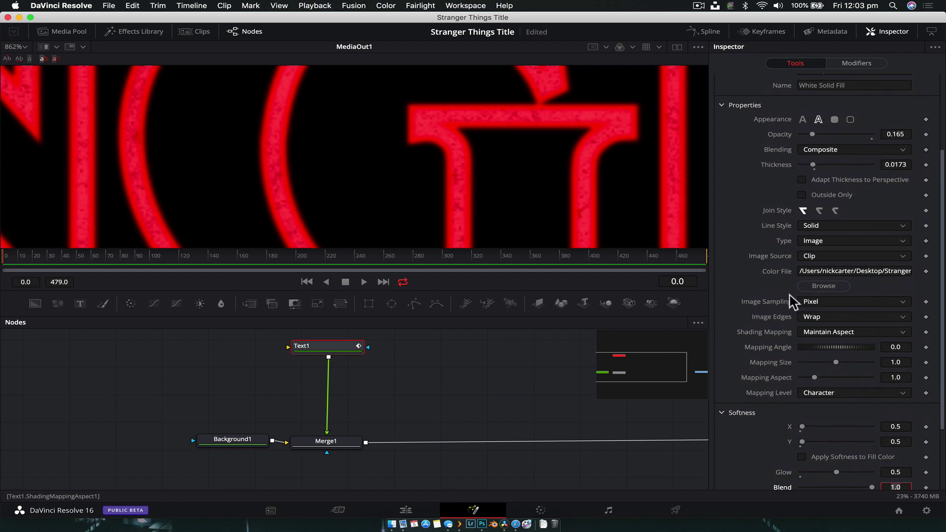
pyautogui.click(906, 134)
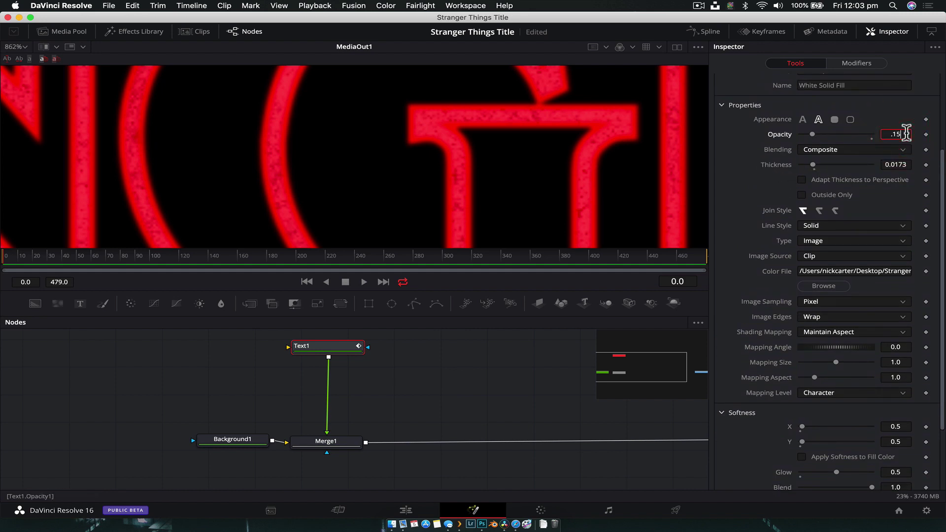
pyautogui.write('.15')
pyautogui.press('Return')
pyautogui.click(738, 184)
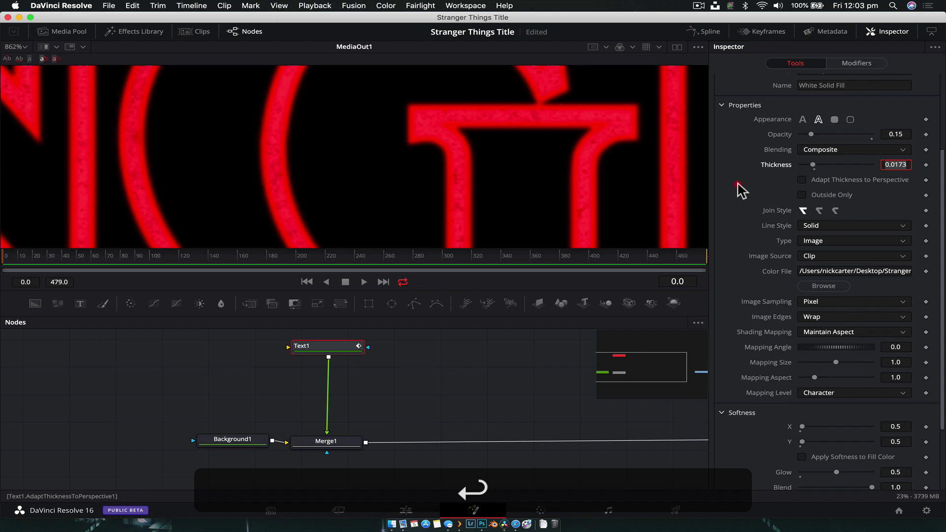
pyautogui.press('alt')
pyautogui.keyDown('alt'); pyautogui.click(517, 135); pyautogui.keyUp('alt')
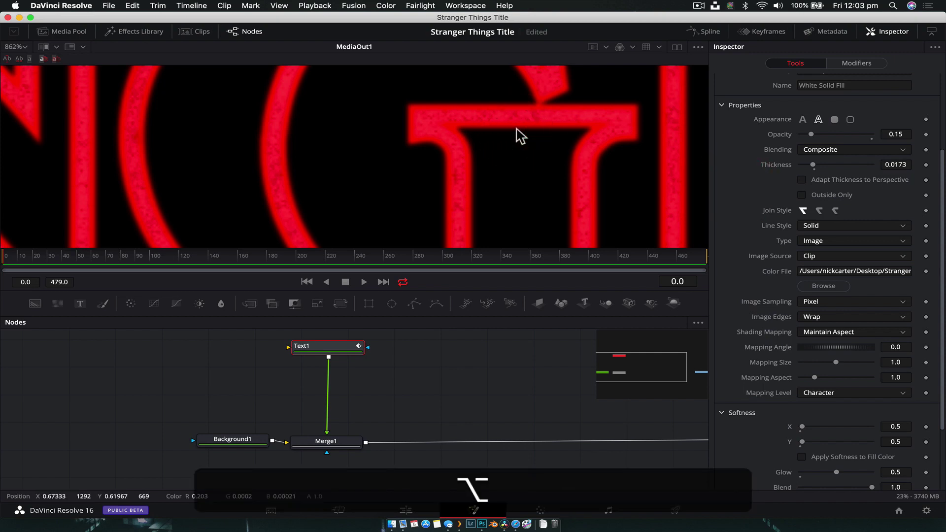
pyautogui.press('shift')
pyautogui.scroll(-6, 523, 194)
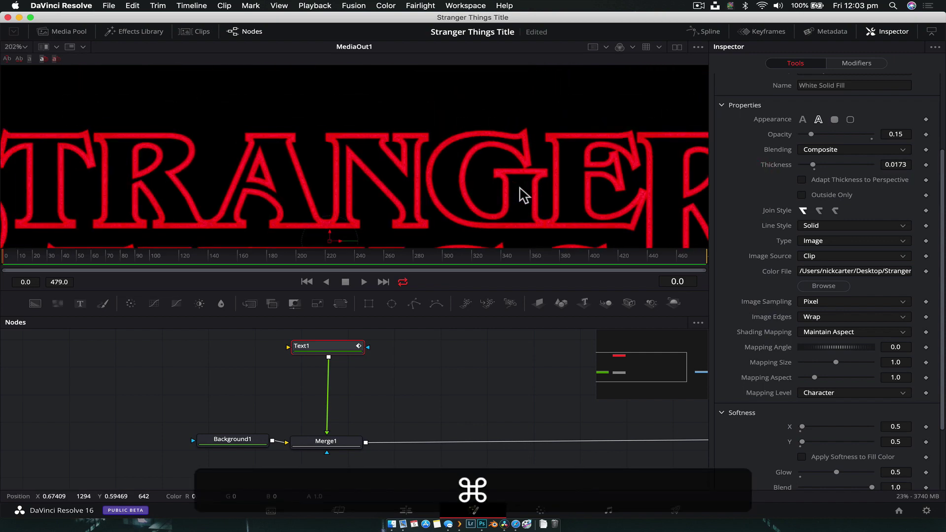
# Step: Shorten the Inspector to half height, enlarge the viewer slightly, and centre the whole title in it
pyautogui.click(889, 33)
pyautogui.click(888, 33)
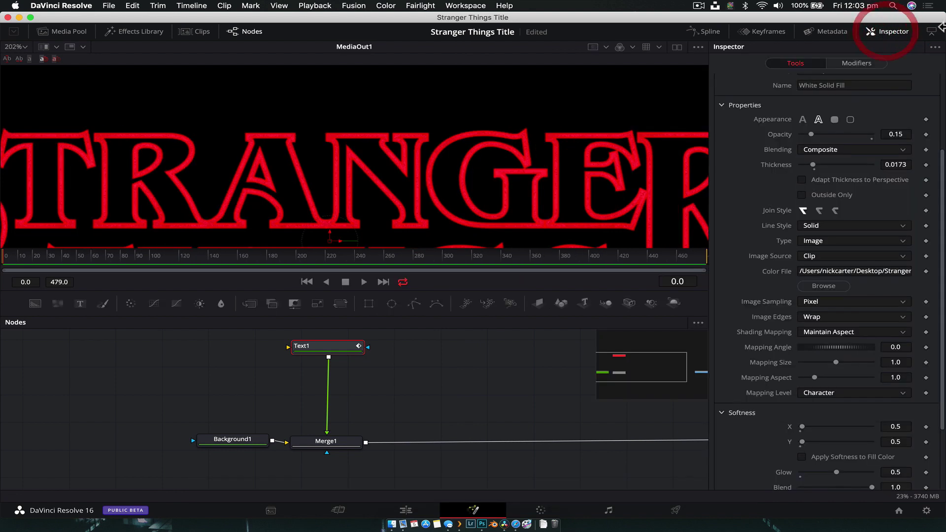
pyautogui.click(932, 31)
pyautogui.moveTo(591, 291); pyautogui.dragTo(598, 306)
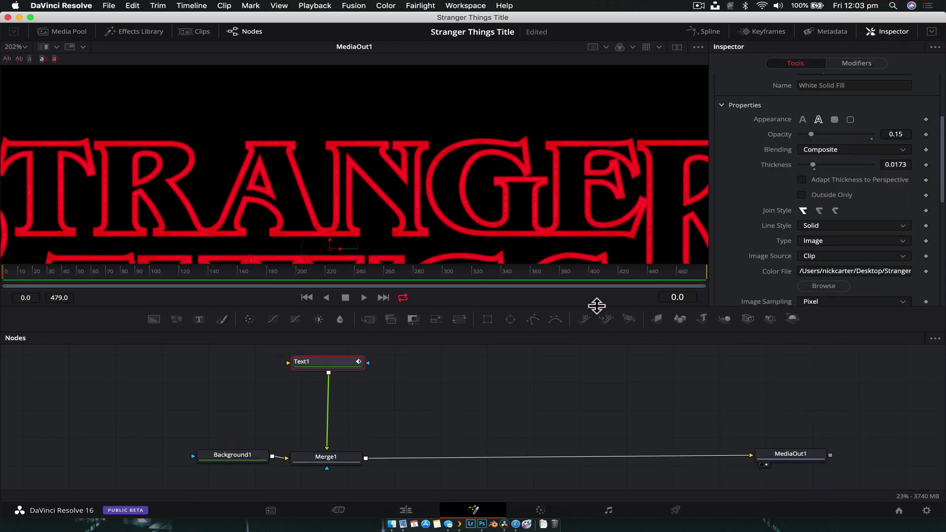
pyautogui.scroll(-4, 553, 226)
pyautogui.moveTo(553, 226); pyautogui.dragTo(484, 186)
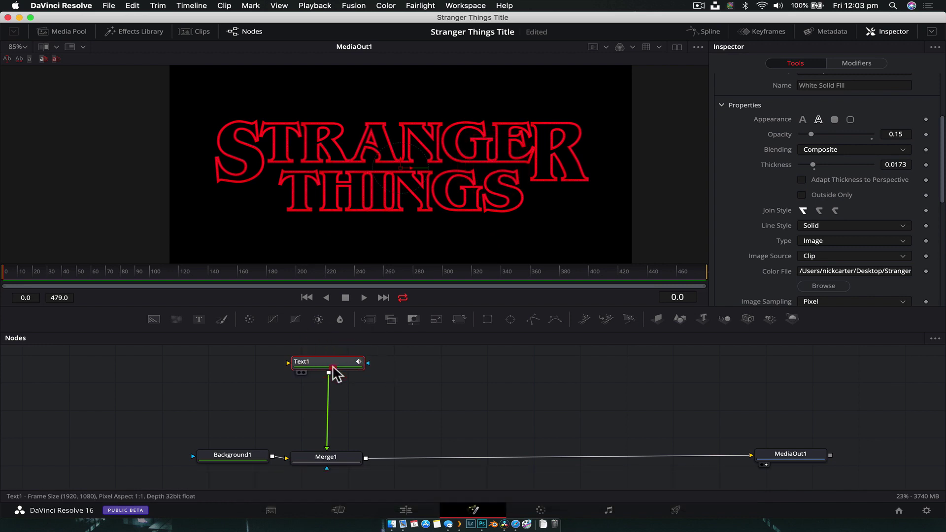
# Step: Switch to Safari and replay the title sequence from 0:04 to study the glow around the letters, returning to DaVinci Resolve
pyautogui.moveTo(333, 366); pyautogui.dragTo(331, 364)
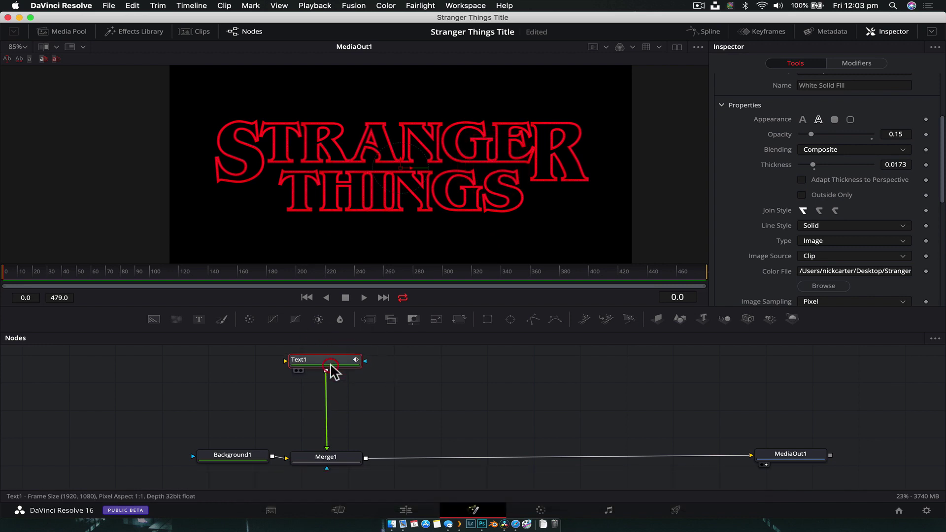
pyautogui.click(515, 523)
pyautogui.click(94, 442)
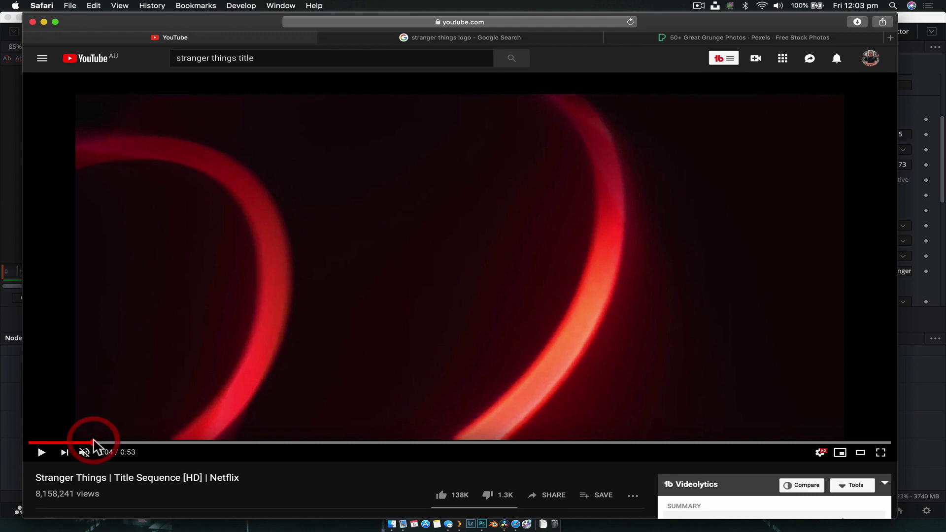
pyautogui.click(40, 453)
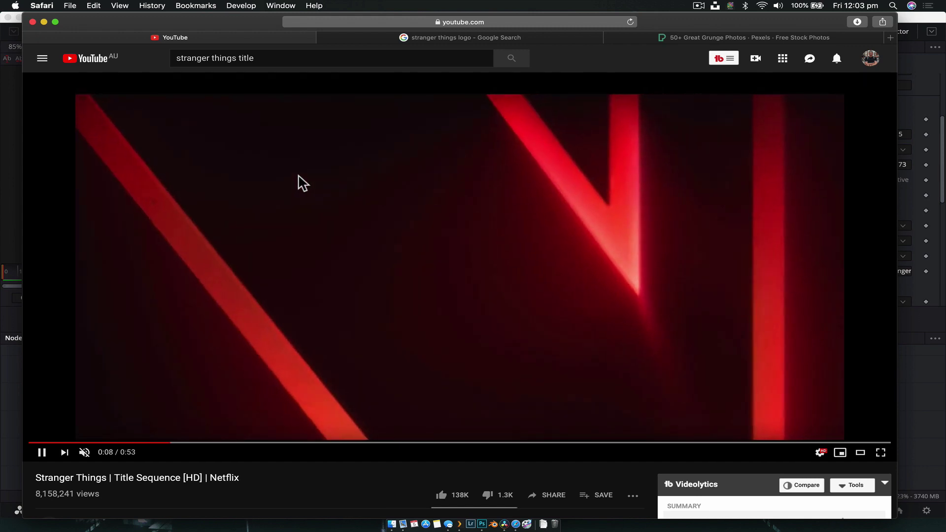
pyautogui.click(42, 451)
pyautogui.click(9, 436)
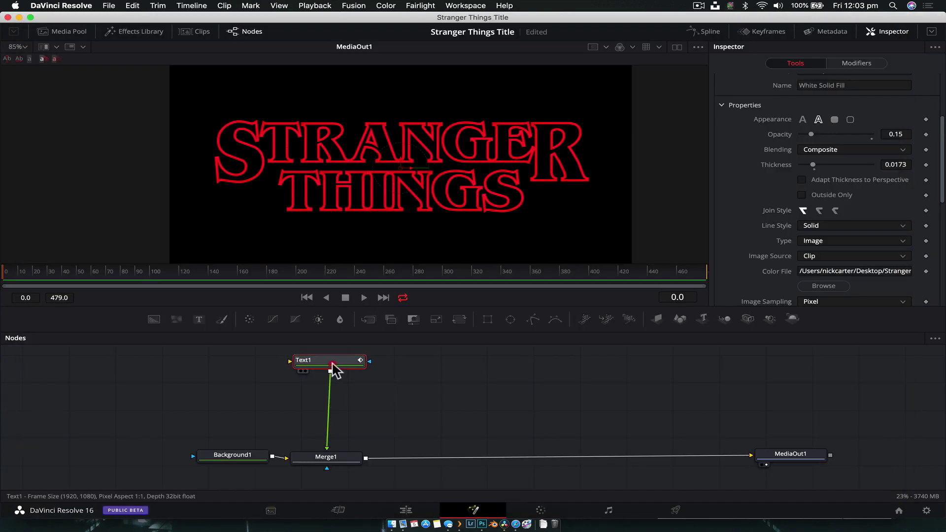
# Step: Search the tool list for glow and add a Glow (Glo) node directly after Text1
pyautogui.moveTo(328, 362); pyautogui.dragTo(331, 360)
pyautogui.hotkey('shift', 'space')
pyautogui.write('Text+')
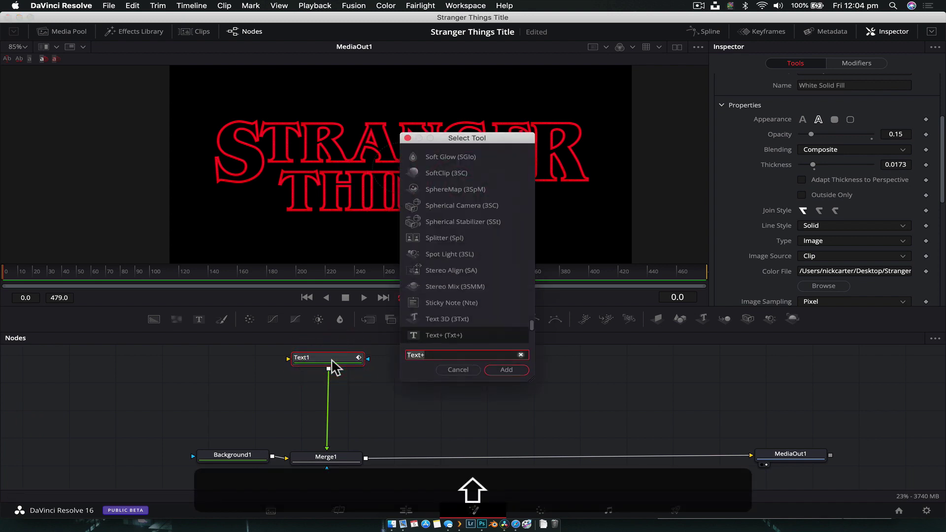
pyautogui.press('BackSpace')
pyautogui.press('BackSpace')
pyautogui.press('BackSpace')
pyautogui.press('BackSpace')
pyautogui.press('BackSpace')
pyautogui.write('glow')
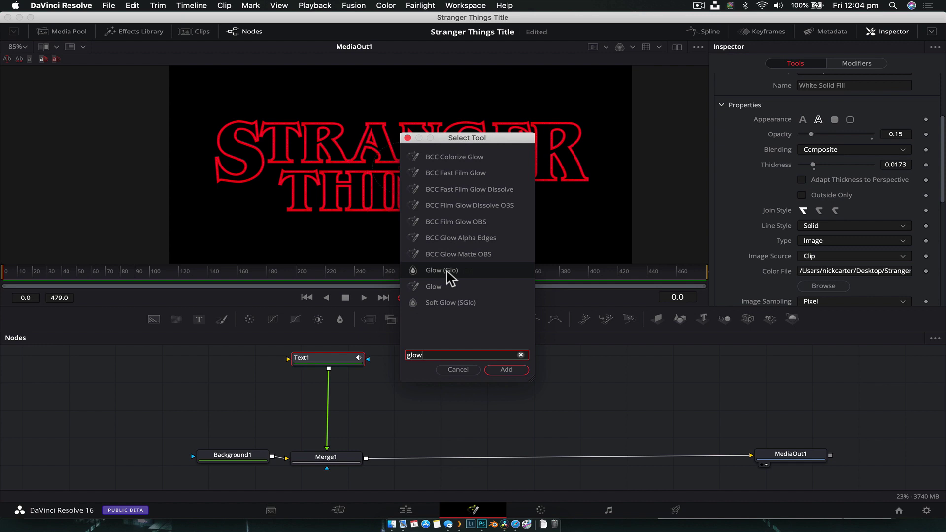
pyautogui.click(513, 374)
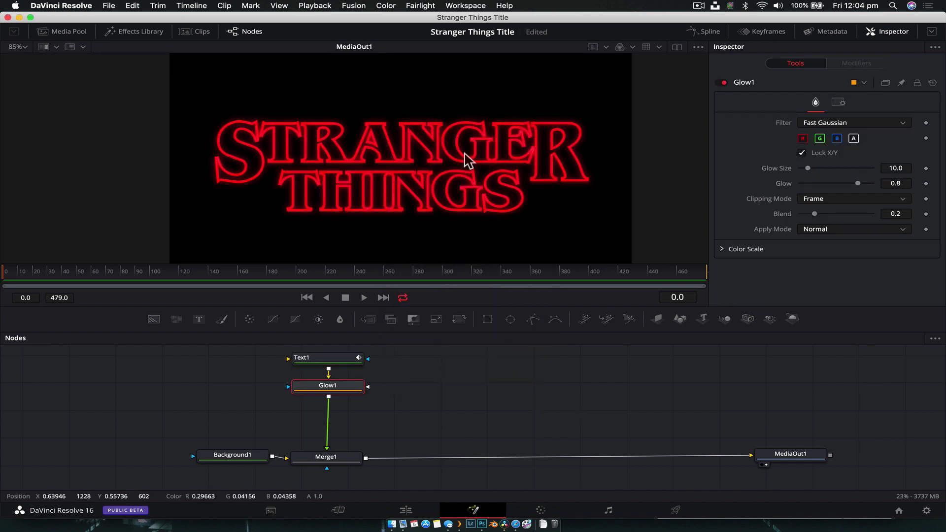
# Step: Toggle the Glow1 node off and on repeatedly to compare the title with and without the glow
pyautogui.scroll(5, 464, 158)
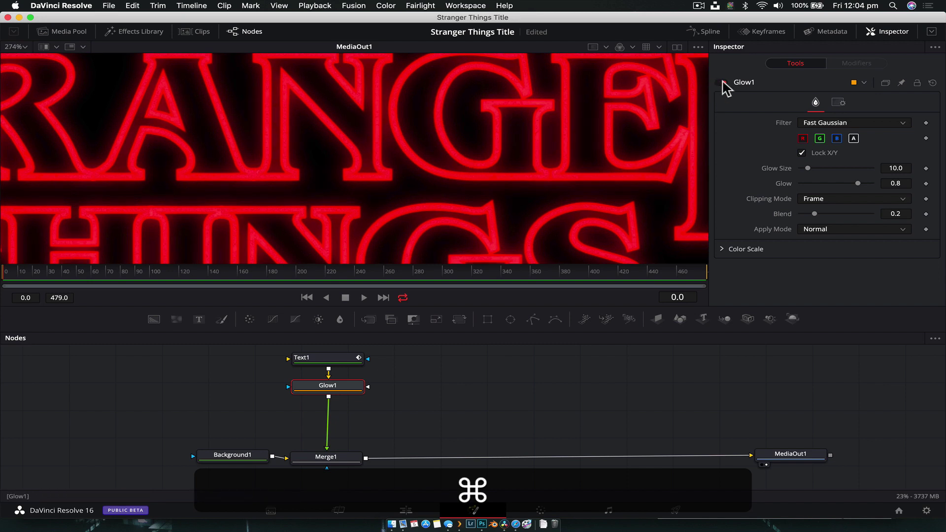
pyautogui.click(723, 82)
pyautogui.click(722, 83)
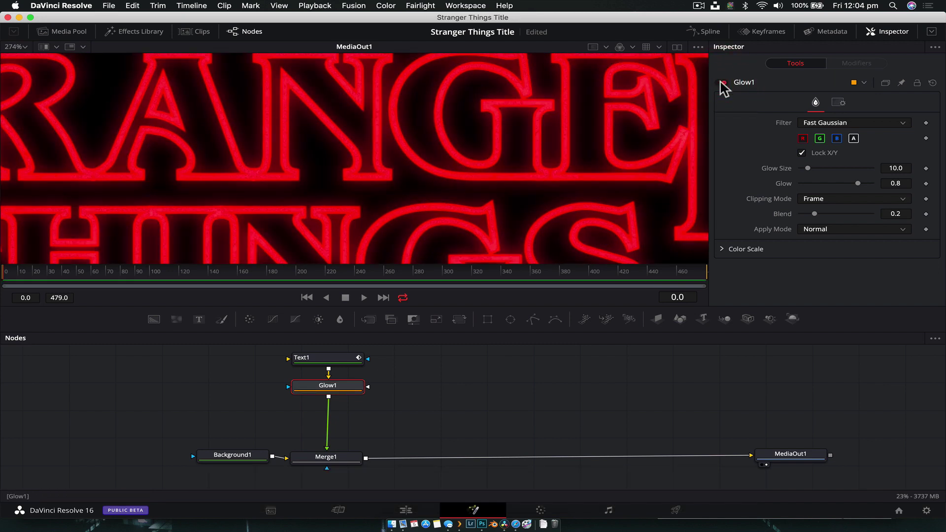
pyautogui.click(723, 82)
pyautogui.click(723, 82)
pyautogui.click(723, 83)
pyautogui.click(723, 82)
pyautogui.scroll(-5, 496, 109)
pyautogui.scroll(7, 496, 106)
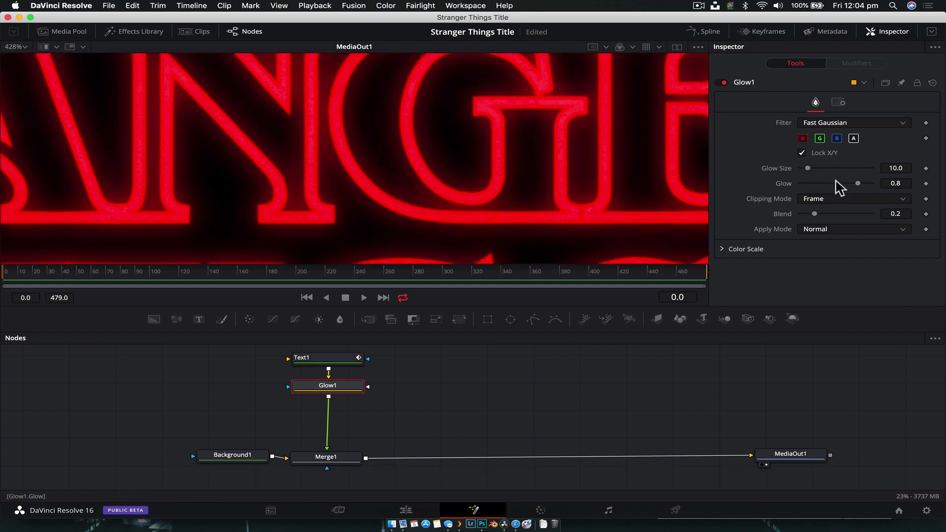
# Step: Set Glow1's Glow amount to 0.6 and inspect the result across the whole title and close up
pyautogui.click(820, 185)
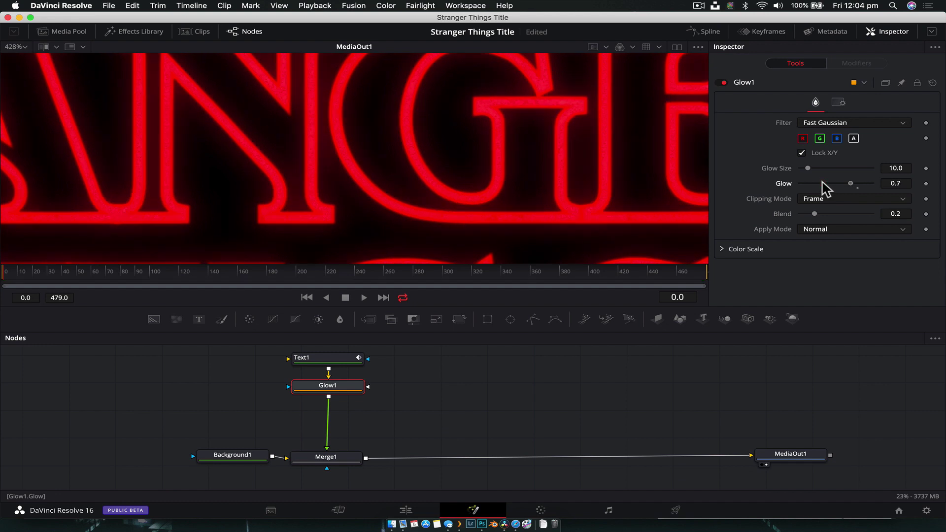
pyautogui.click(819, 186)
pyautogui.click(818, 184)
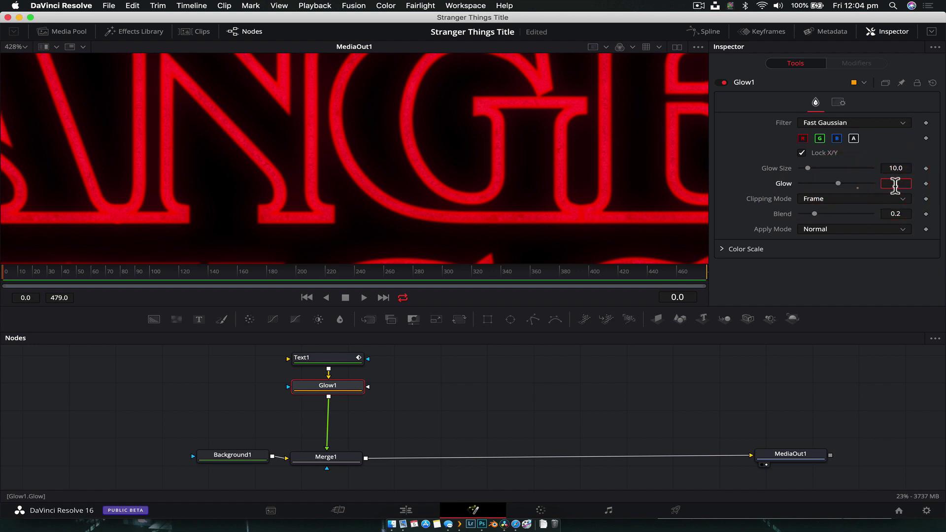
pyautogui.write('0.6')
pyautogui.press('Return')
pyautogui.scroll(-3, 542, 186)
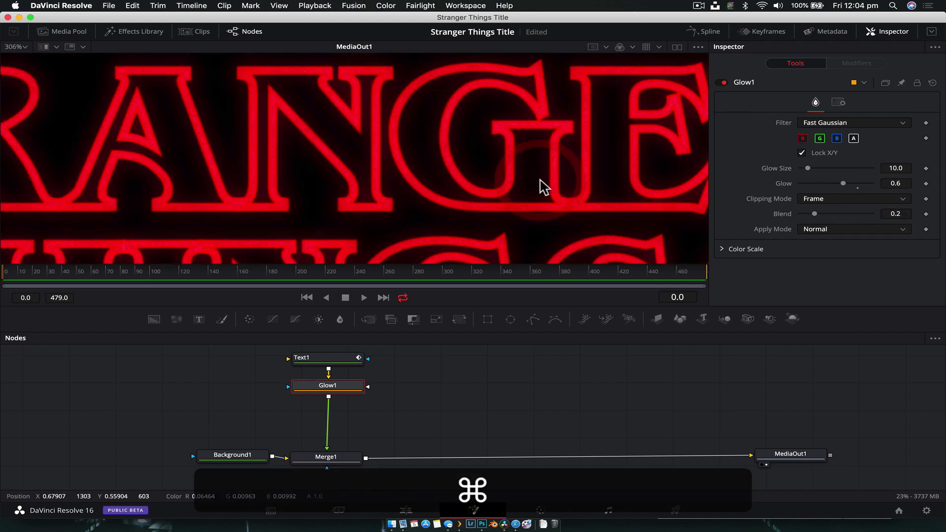
pyautogui.scroll(-6, 541, 181)
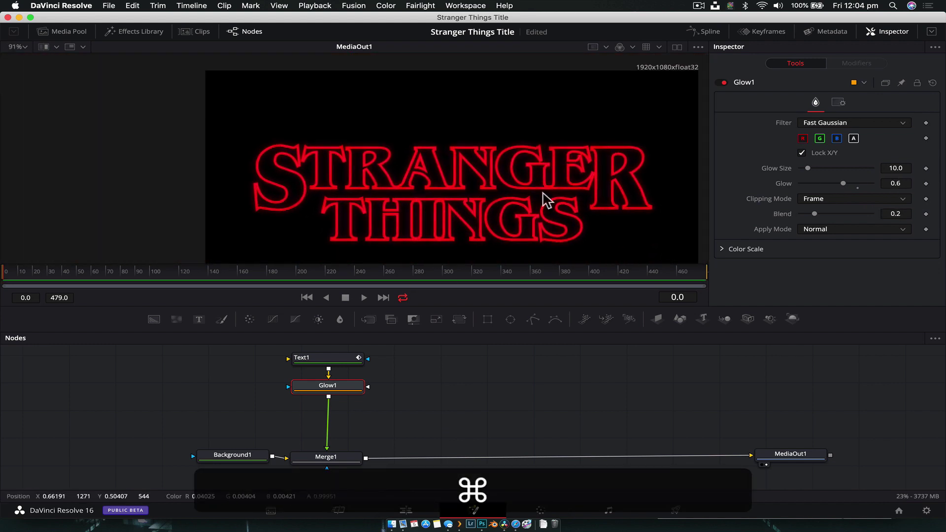
pyautogui.scroll(8, 504, 179)
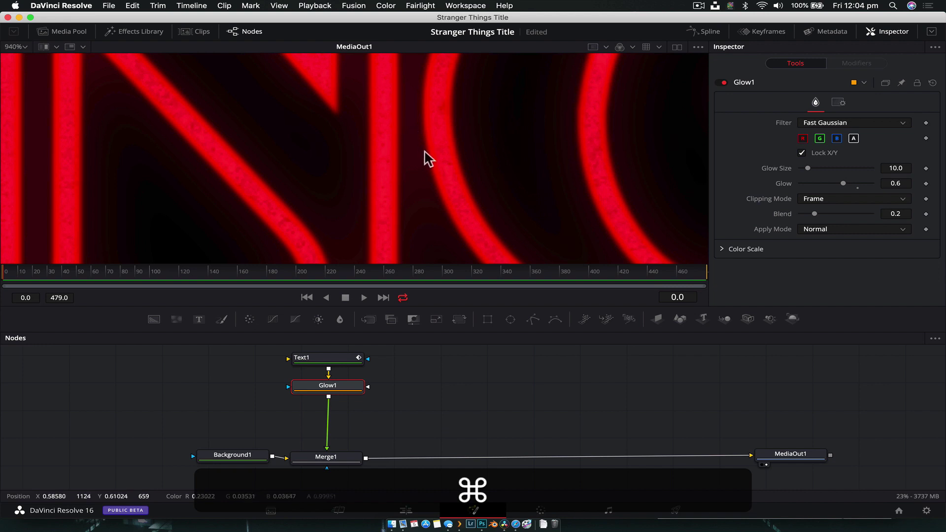
# Step: Compare the title with Glow1 off and on, add a Shake modifier to its Glow amount, and open the modifier's settings
pyautogui.click(723, 83)
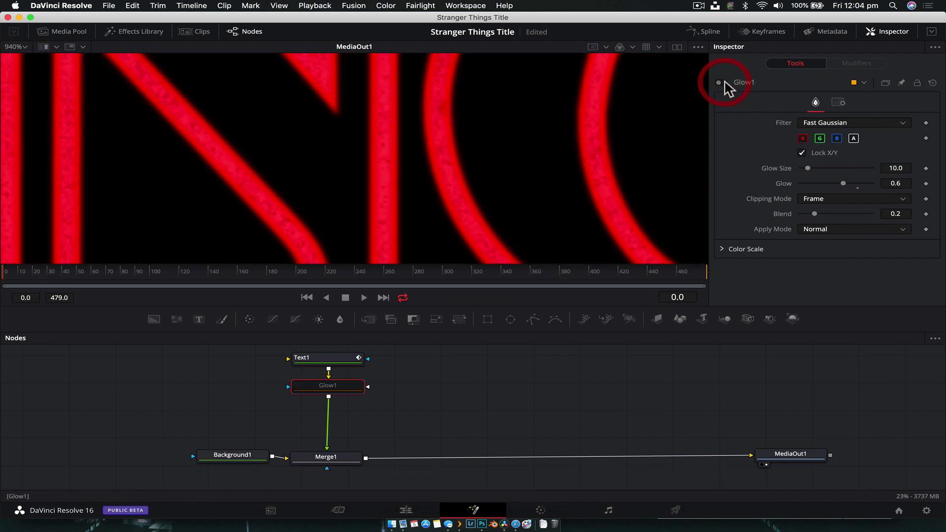
pyautogui.click(724, 82)
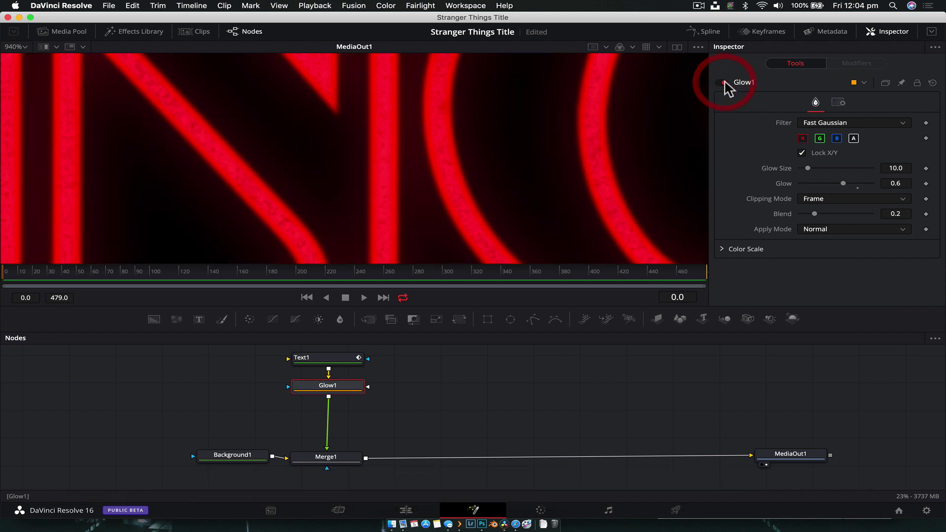
pyautogui.rightClick(784, 186)
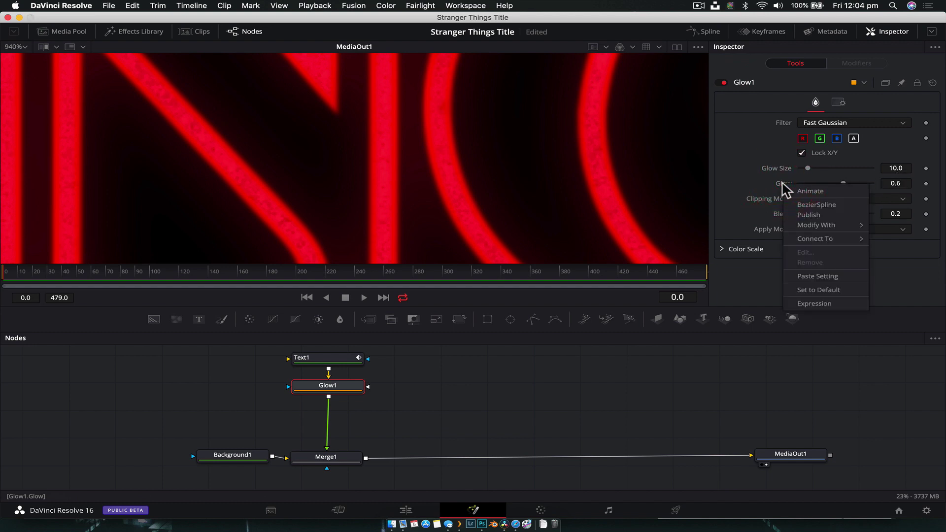
pyautogui.moveTo(809, 225)
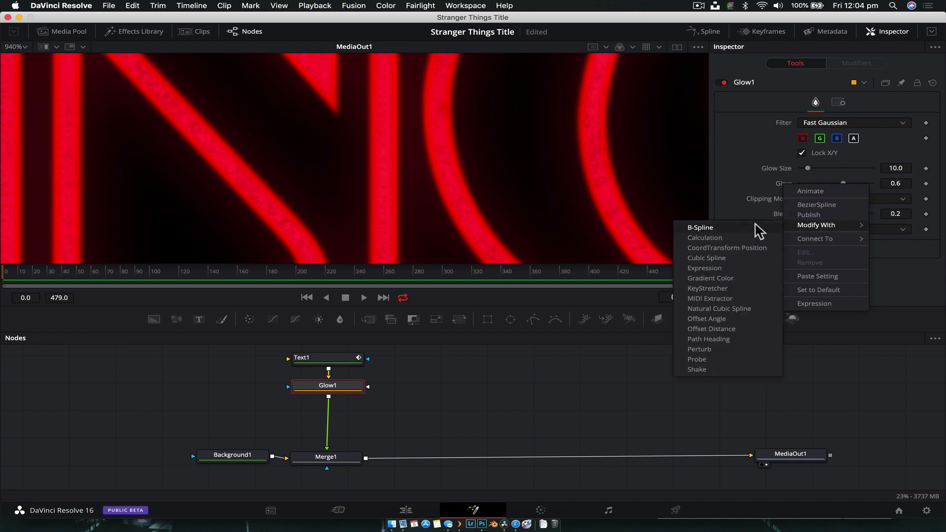
pyautogui.click(729, 370)
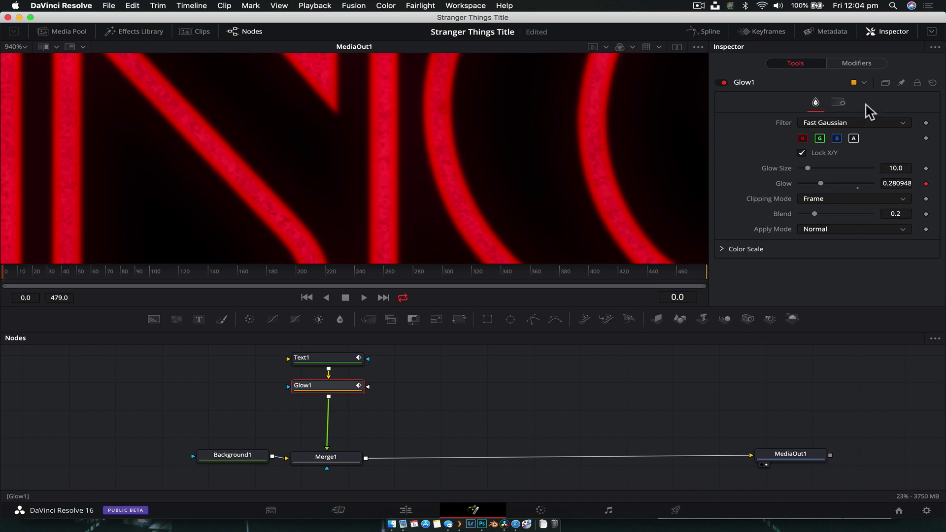
pyautogui.click(856, 64)
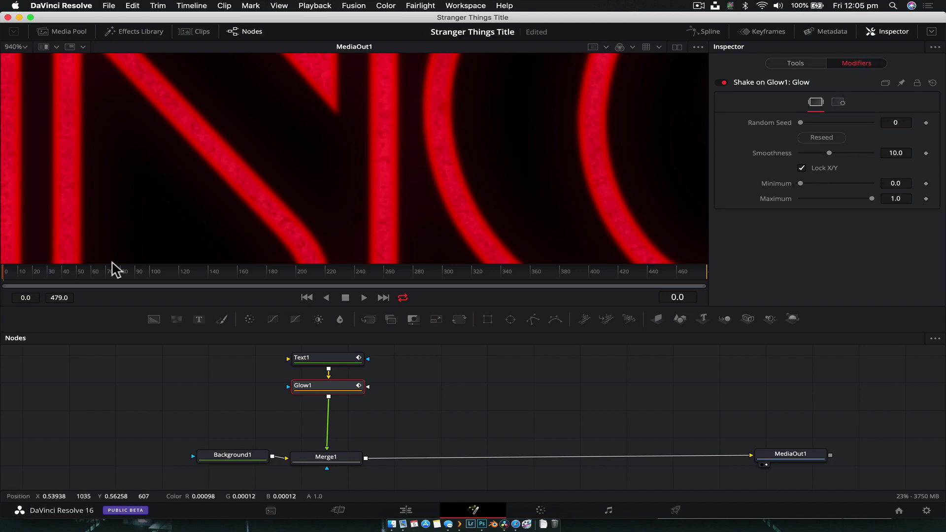
# Step: Play back and scrub through the shaking glow on the close-up letters, and save the project
pyautogui.press('space')
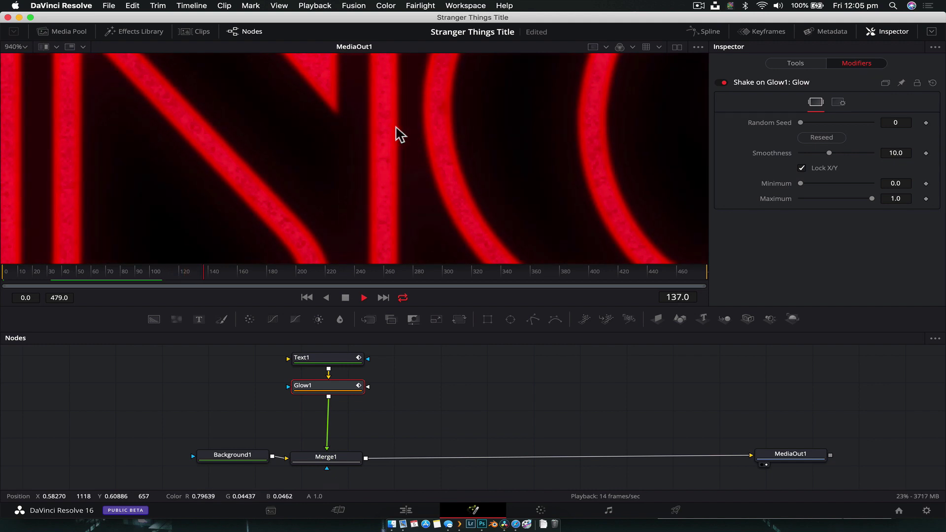
pyautogui.moveTo(98, 272); pyautogui.dragTo(72, 272)
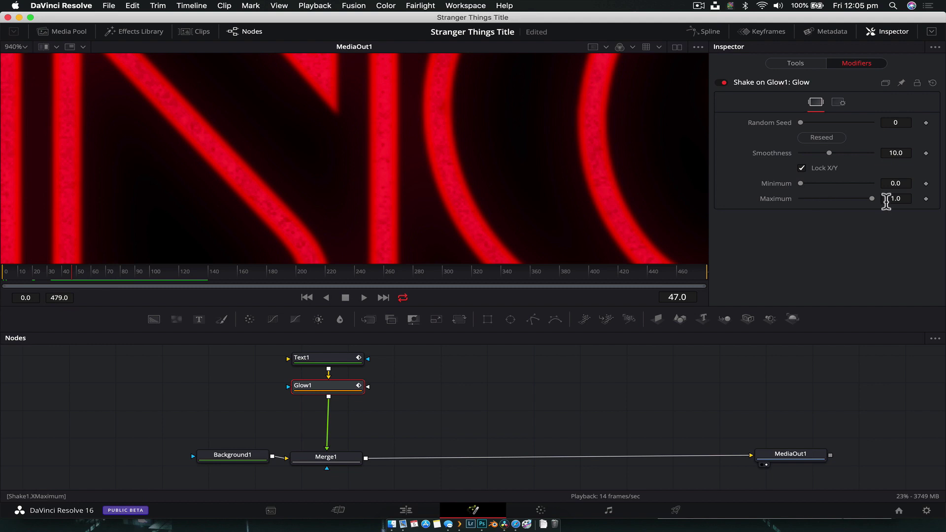
pyautogui.press('super+s')
# Step: Limit the Shake modifier on Glow1 to a Maximum of 0.6 and a Minimum of 0.25
pyautogui.click(895, 198)
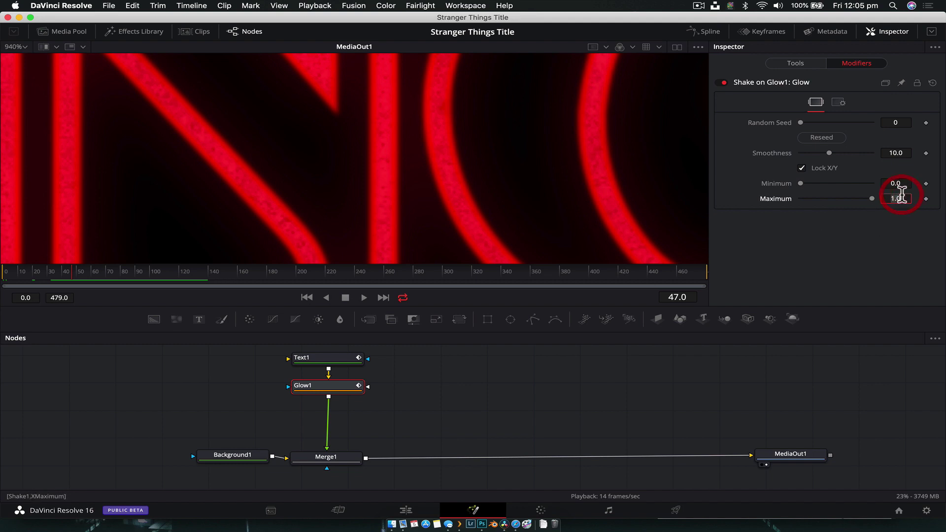
pyautogui.click(795, 63)
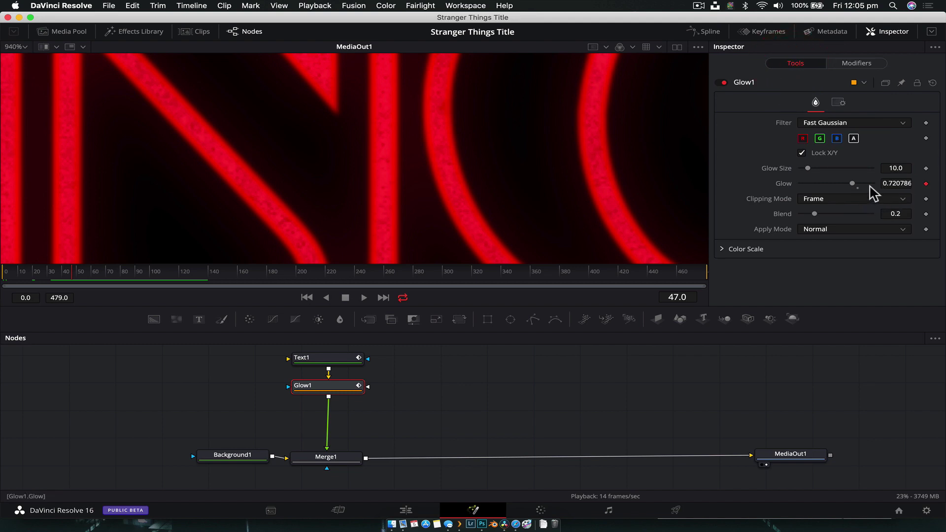
pyautogui.click(866, 64)
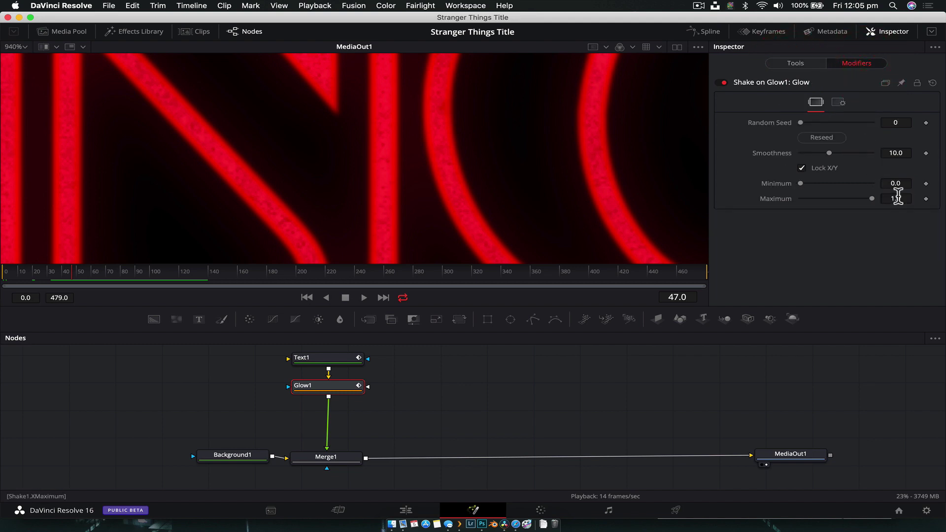
pyautogui.write('0.6')
pyautogui.press('Return')
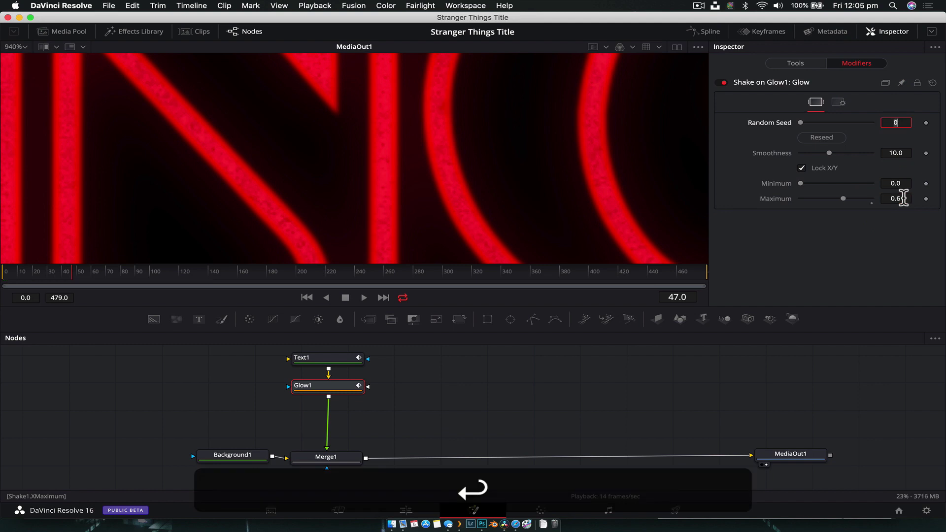
pyautogui.click(216, 274)
pyautogui.moveTo(218, 274); pyautogui.dragTo(160, 270)
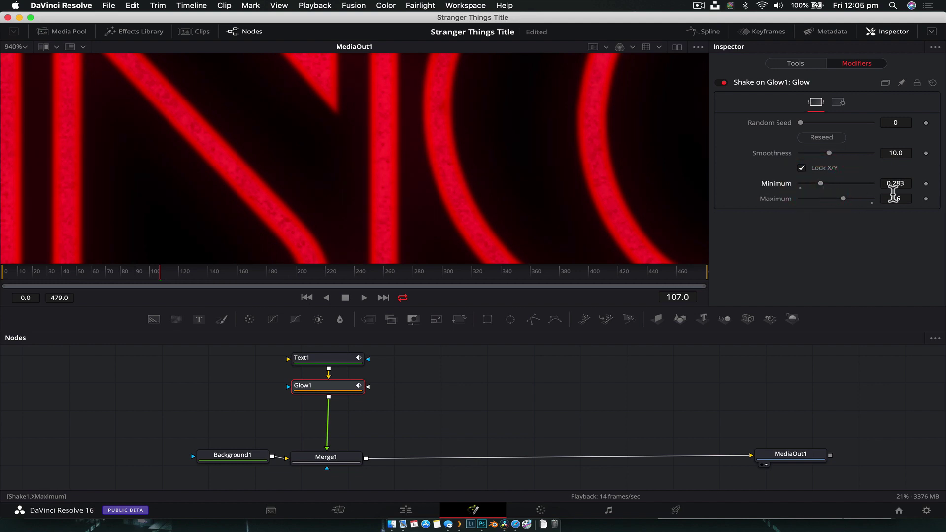
pyautogui.hotkey('ctrl', 'z')
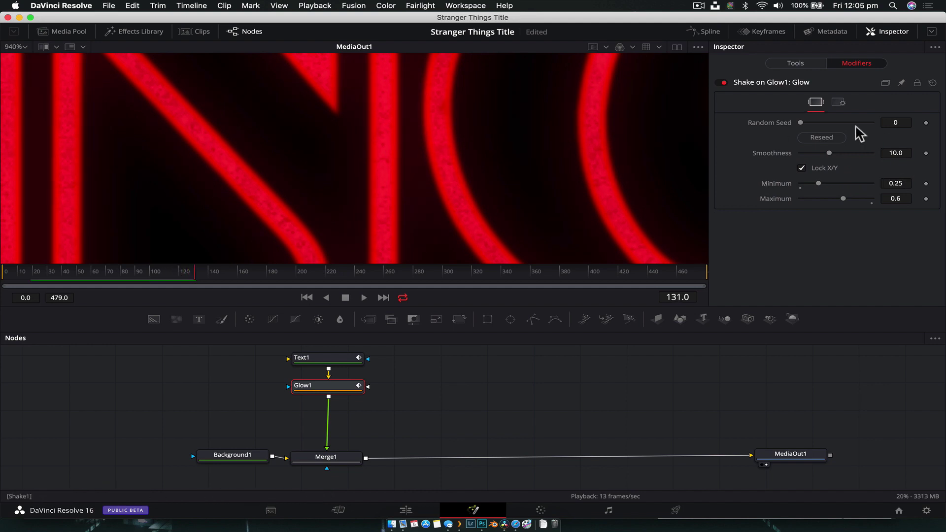
# Step: Set the Shake modifier's Random Seed to 20800, Minimum to 0.339 and Maximum to 0.646 while replaying the flicker
pyautogui.hotkey('ctrl', 'z')
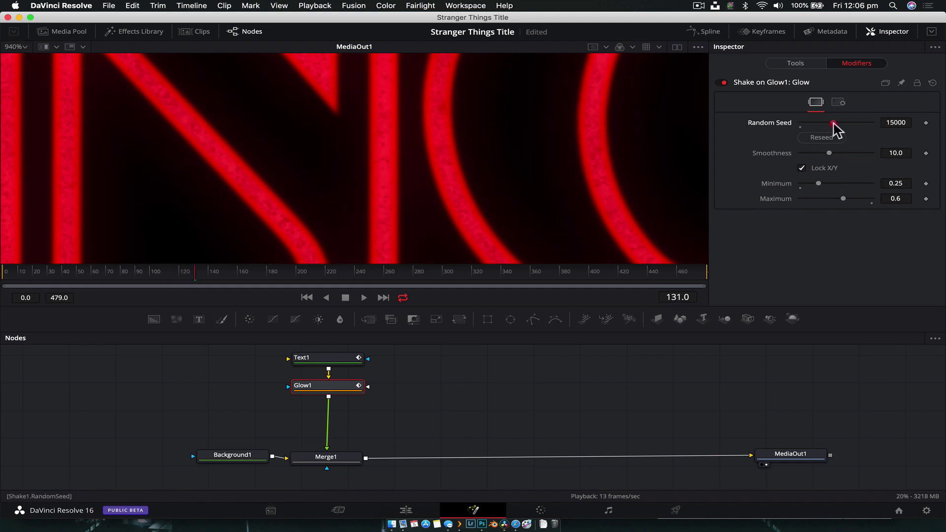
pyautogui.click(38, 274)
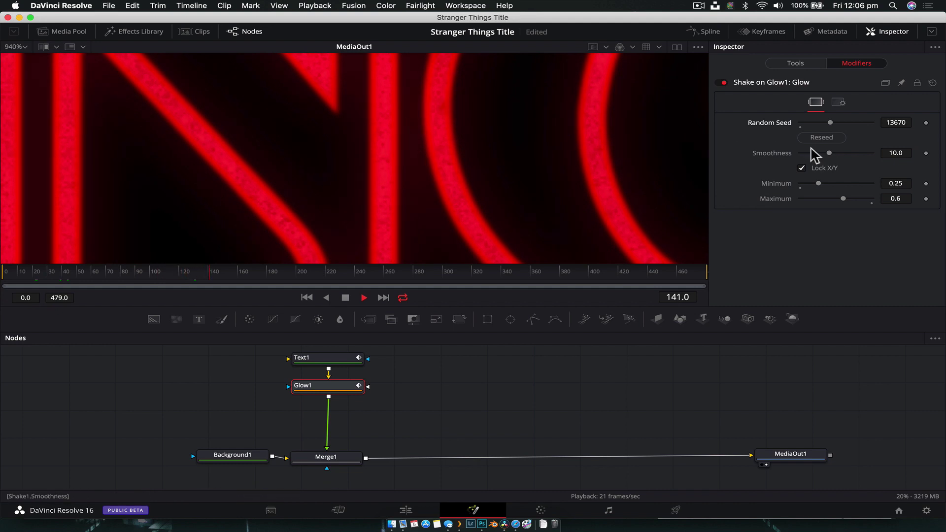
pyautogui.press('space')
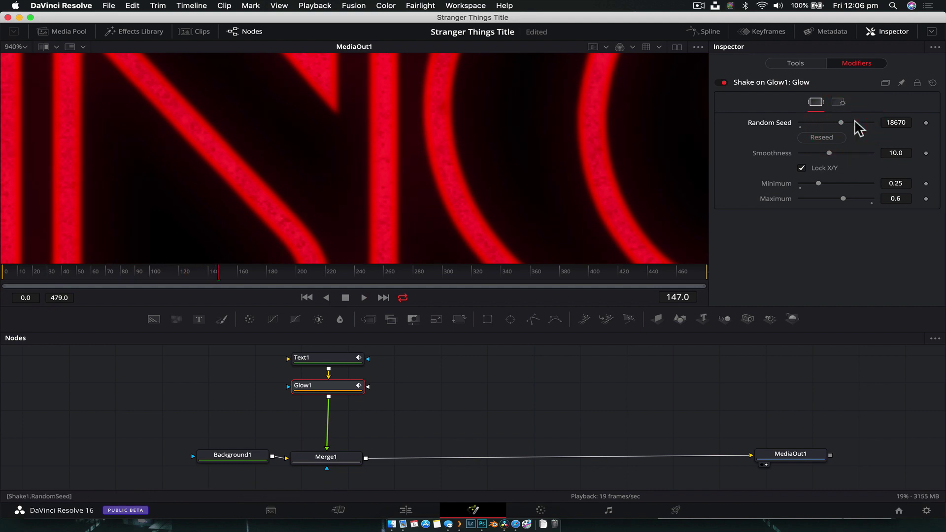
pyautogui.click(835, 122)
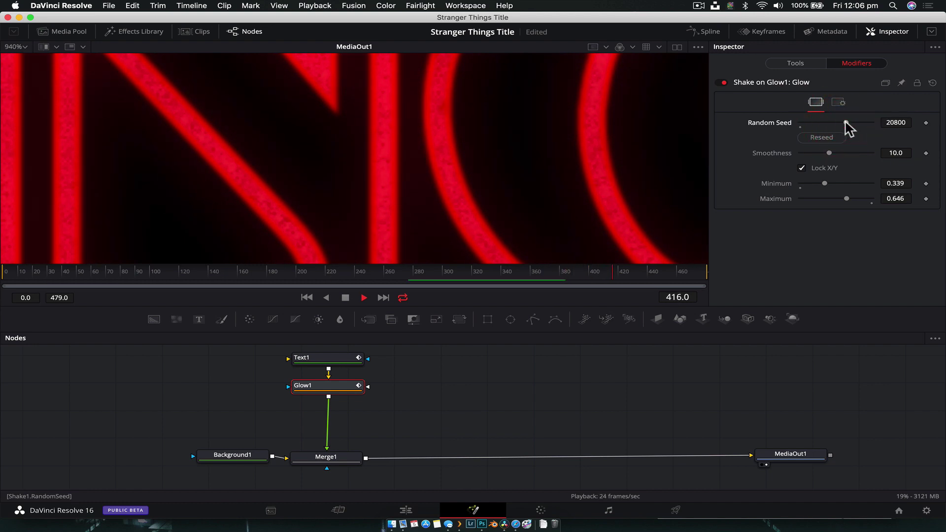
pyautogui.press('space')
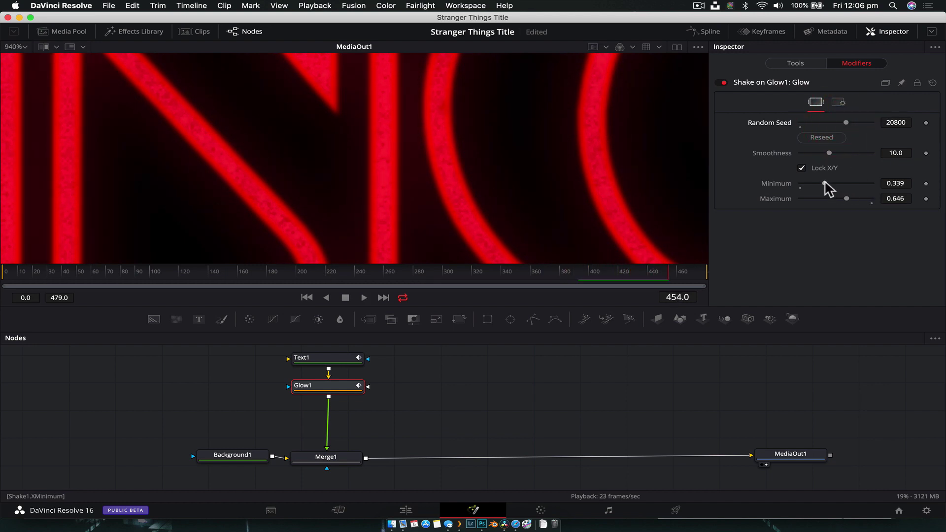
pyautogui.moveTo(547, 272); pyautogui.dragTo(106, 293)
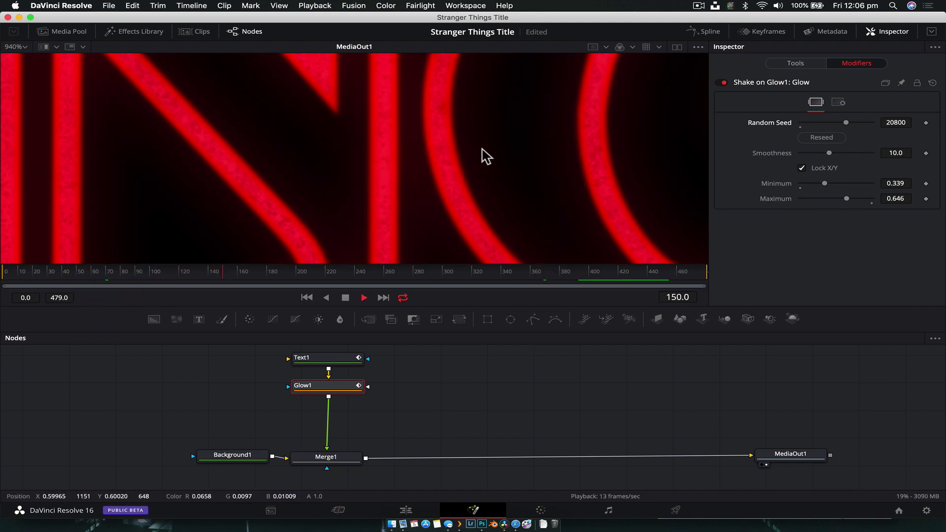
# Step: Set the Shake modifier's Smoothness to 6.0, Maximum to 0.6 and Minimum to 0.3
pyautogui.moveTo(818, 147); pyautogui.dragTo(814, 157)
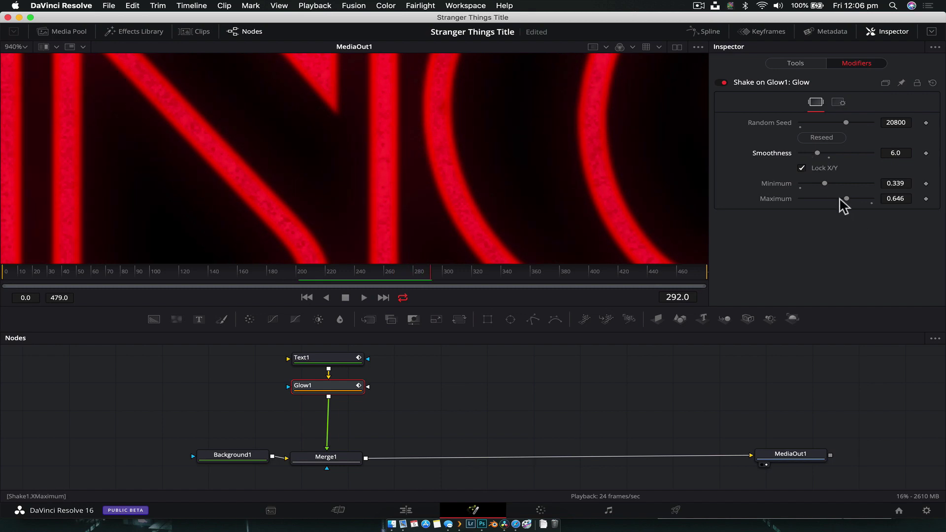
pyautogui.moveTo(840, 200); pyautogui.dragTo(842, 199)
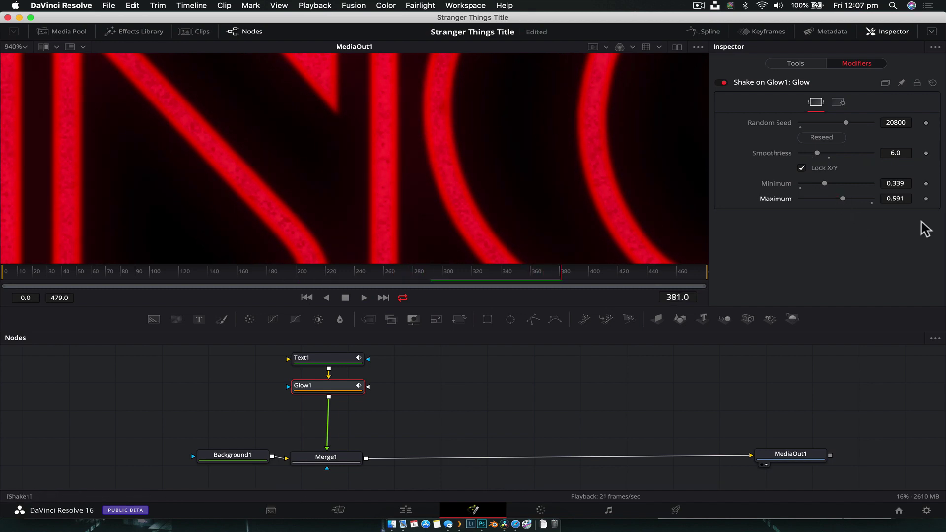
pyautogui.press('Return')
pyautogui.click(906, 182)
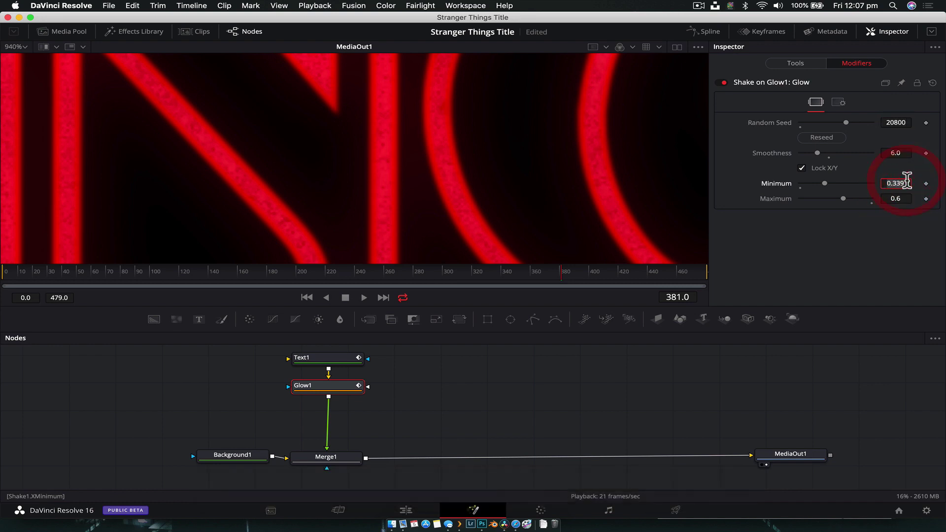
pyautogui.write('0.3')
pyautogui.press('Return')
# Step: Lower the Shake modifier's Smoothness to 4.92 and play back the flickering glow
pyautogui.click(849, 292)
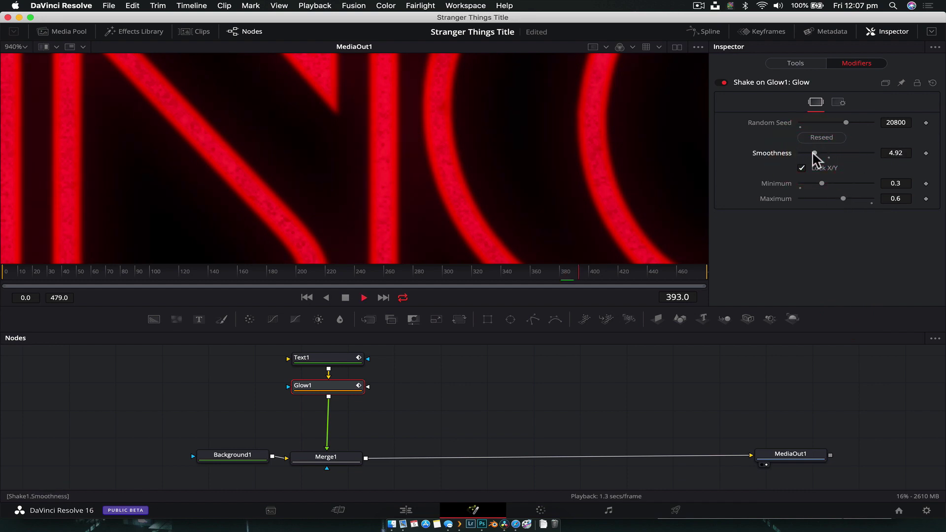
pyautogui.click(212, 274)
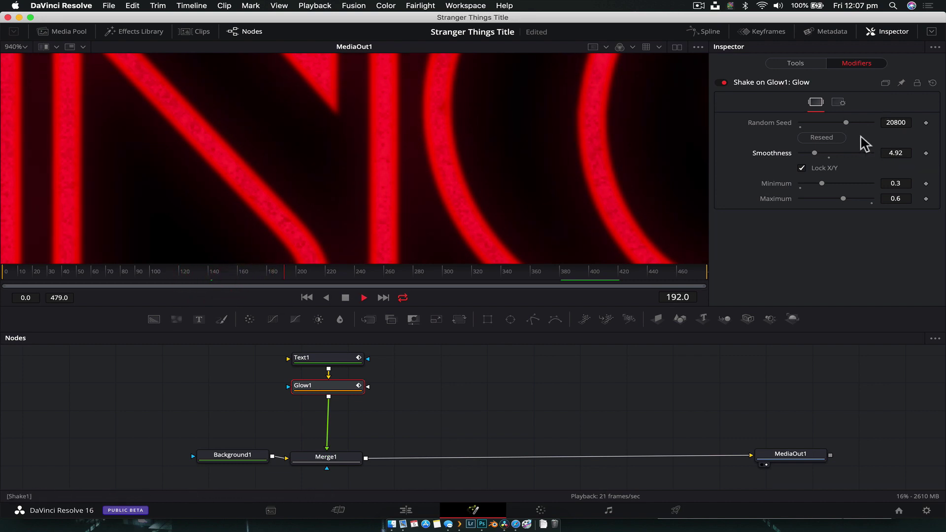
pyautogui.press('space')
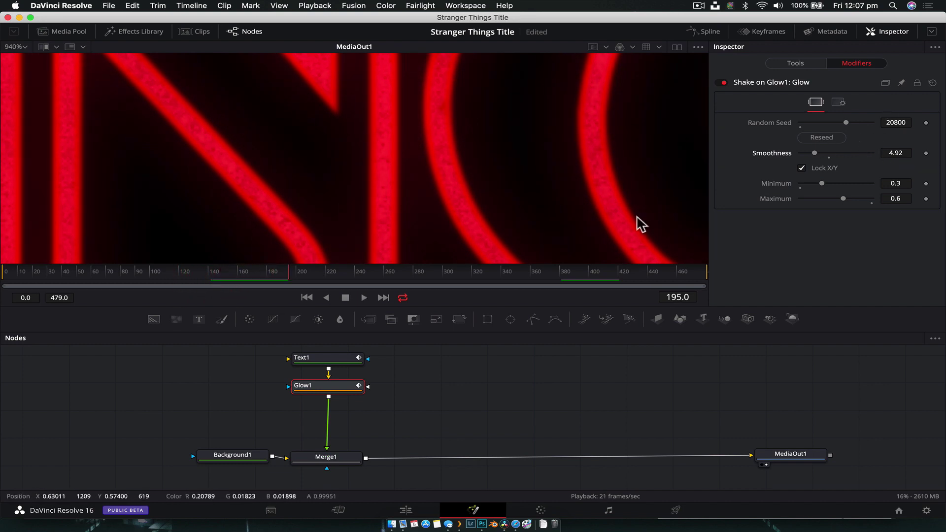
# Step: Try a Glow Size of 30 on Glow1 during playback and return it to 10
pyautogui.click(796, 64)
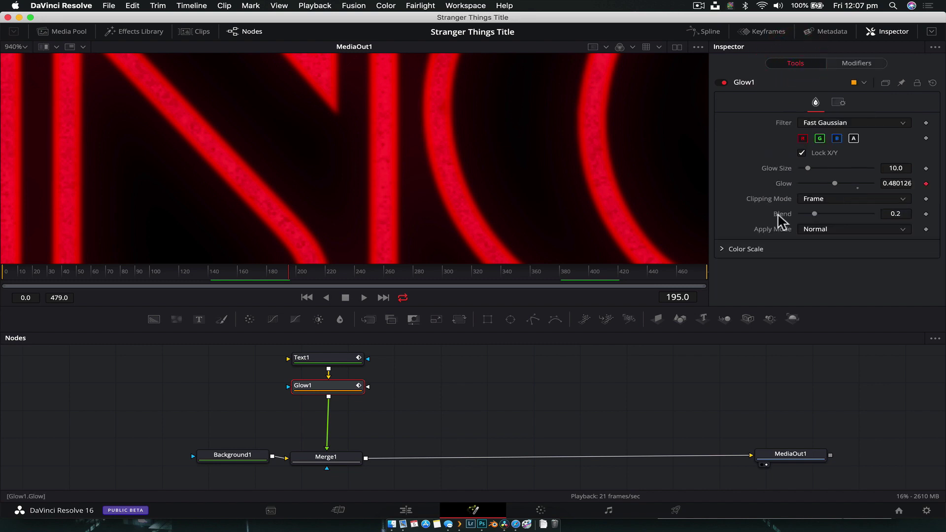
pyautogui.scroll(-8, 542, 225)
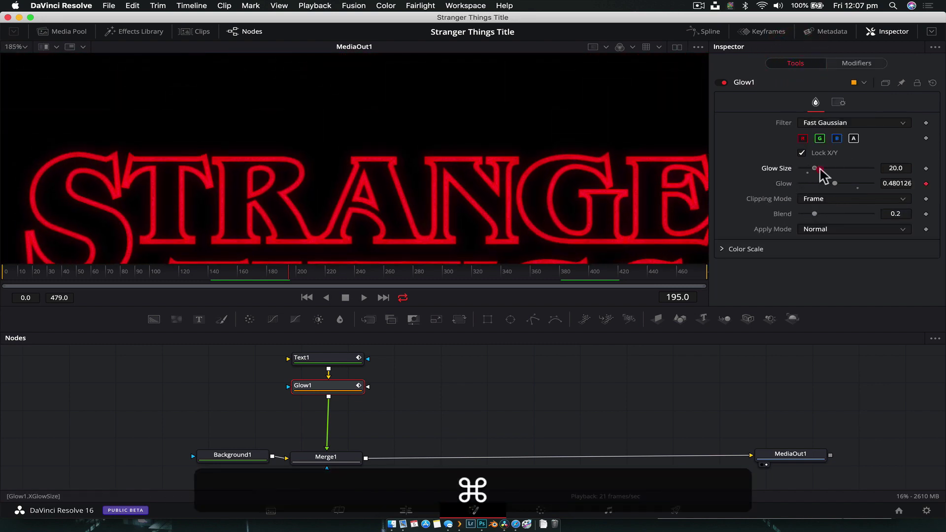
pyautogui.moveTo(808, 168); pyautogui.dragTo(841, 172)
pyautogui.scroll(8, 563, 184)
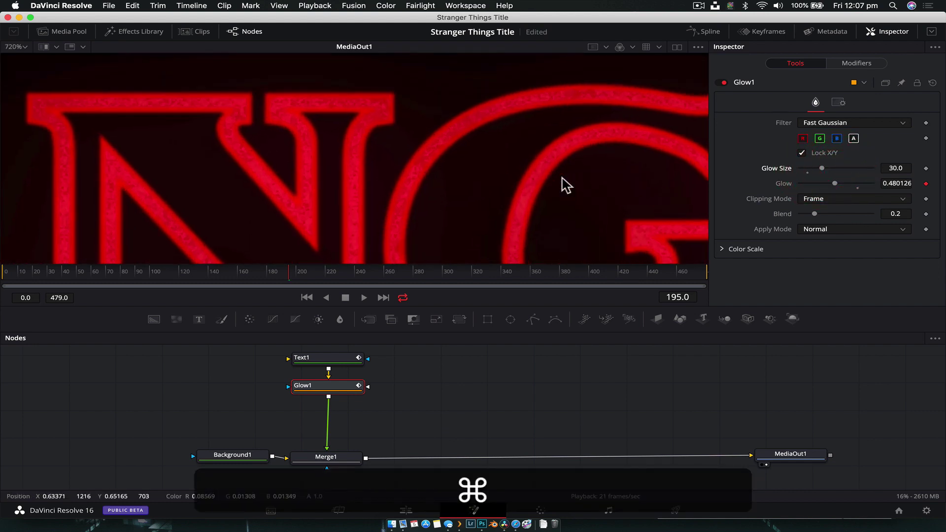
pyautogui.press('space')
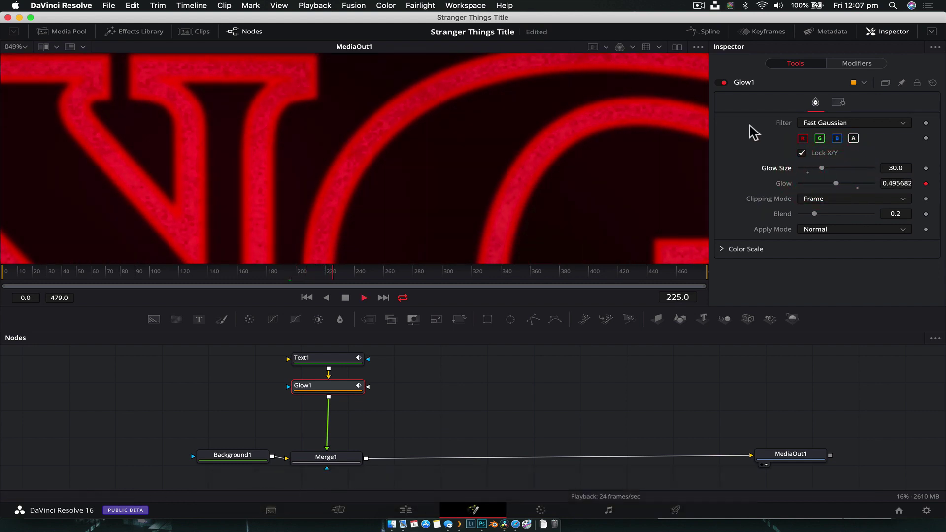
pyautogui.press('space')
pyautogui.click(807, 168)
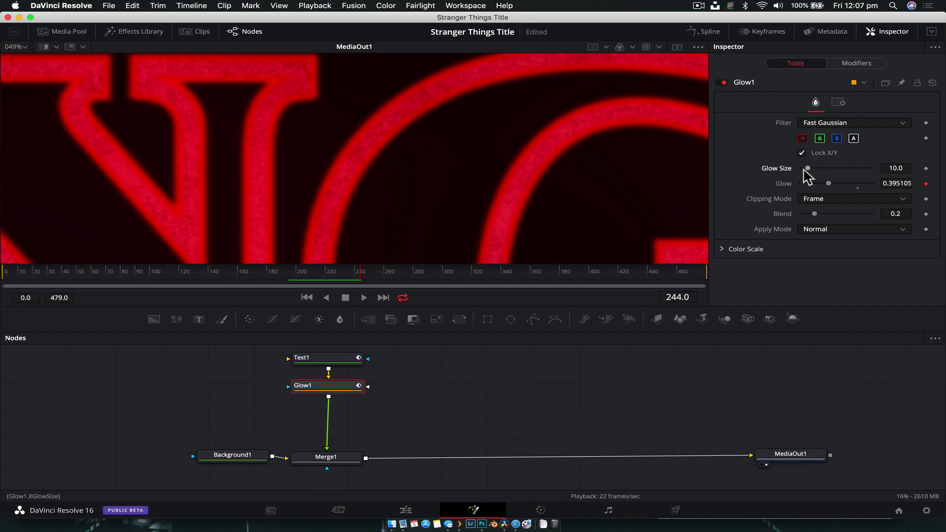
# Step: Play back the composition to examine the flickering glow close up and across the whole title
pyautogui.press('space')
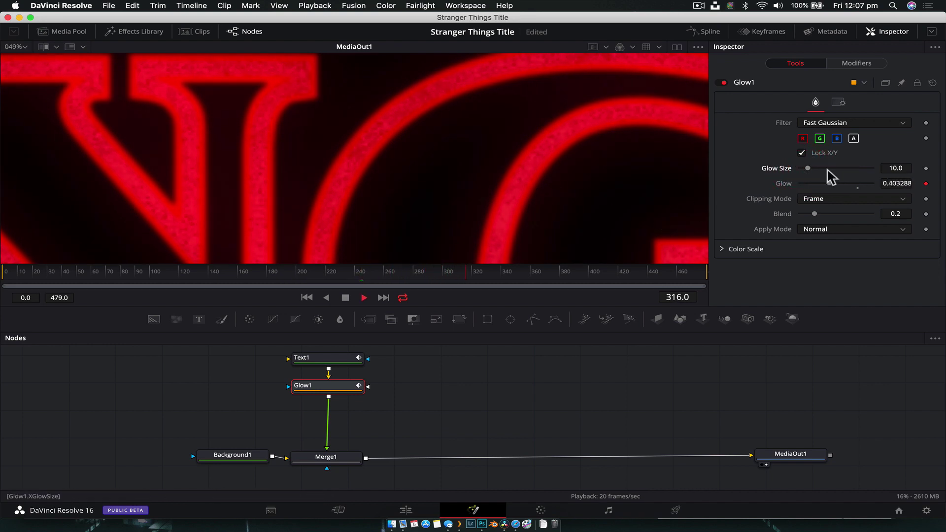
pyautogui.press('space')
pyautogui.keyDown('super'); pyautogui.scroll(-3, 501, 239); pyautogui.keyUp('super')
pyautogui.keyDown('shift'); pyautogui.keyDown('super'); pyautogui.scroll(-5, 501, 239); pyautogui.keyUp('super'); pyautogui.keyUp('shift')
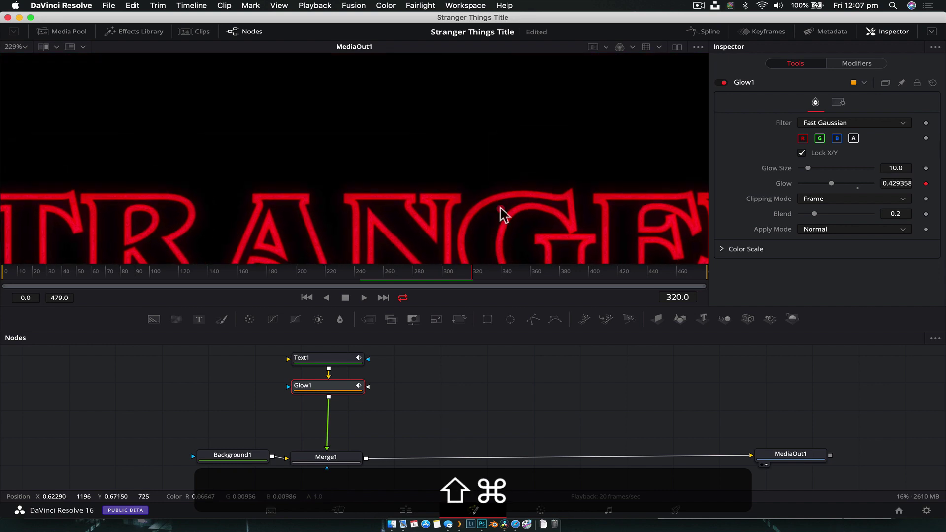
pyautogui.keyDown('super'); pyautogui.scroll(-3, 476, 153); pyautogui.keyUp('super')
pyautogui.press('space')
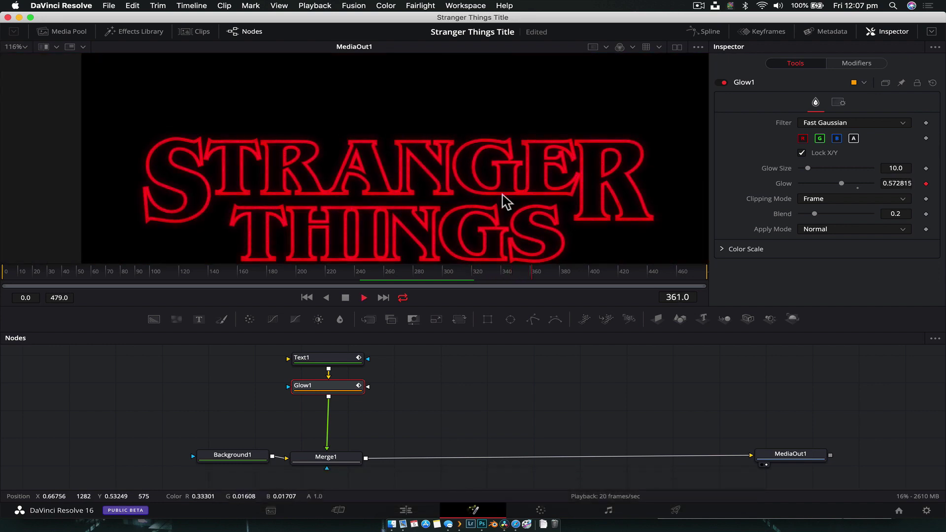
pyautogui.keyDown('super'); pyautogui.scroll(10, 507, 202); pyautogui.keyUp('super')
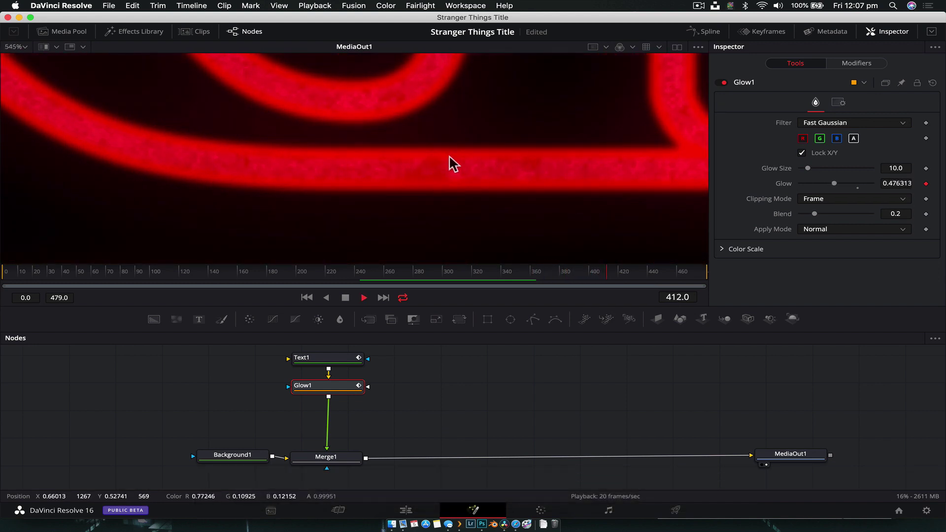
# Step: Examine the grunge texture in the glowing outlines close up and the overall look of the whole title
pyautogui.keyDown('super'); pyautogui.scroll(5, 444, 165); pyautogui.keyUp('super')
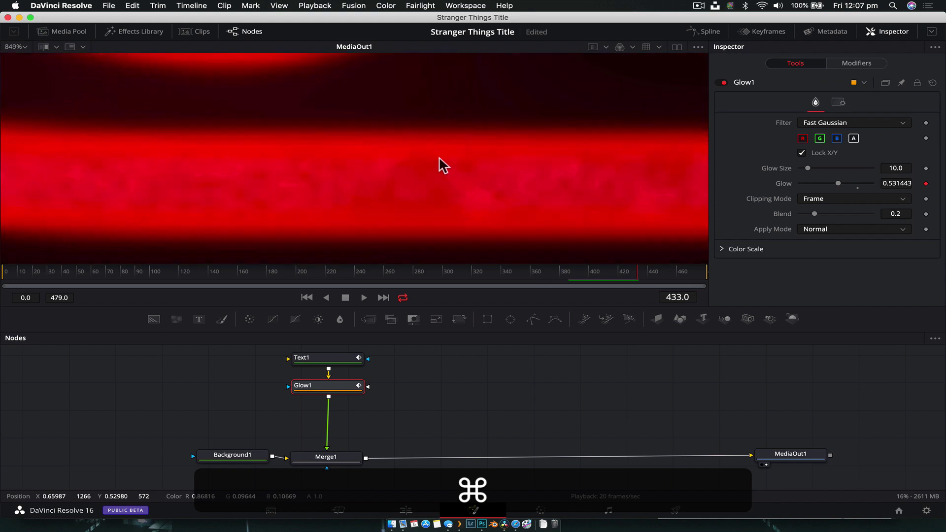
pyautogui.keyDown('super'); pyautogui.scroll(-10, 444, 165); pyautogui.keyUp('super')
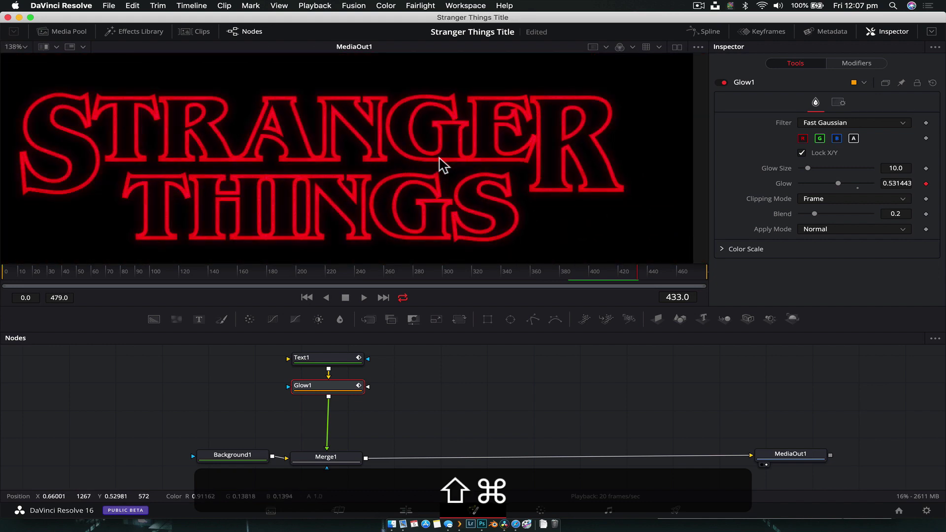
pyautogui.keyDown('super'); pyautogui.scroll(-3, 444, 165); pyautogui.keyUp('super')
pyautogui.keyDown('shift'); pyautogui.keyDown('super'); pyautogui.hscroll(-2, 473, 169); pyautogui.keyUp('super'); pyautogui.keyUp('shift')
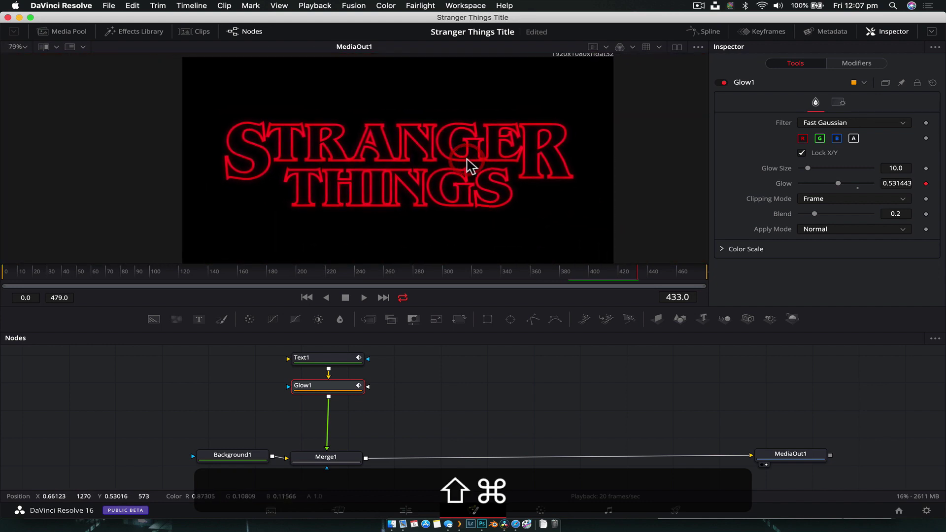
pyautogui.keyDown('shift'); pyautogui.keyDown('super'); pyautogui.scroll(-2, 470, 167); pyautogui.keyUp('super'); pyautogui.keyUp('shift')
pyautogui.keyDown('super'); pyautogui.scroll(3, 471, 166); pyautogui.keyUp('super')
pyautogui.keyDown('super'); pyautogui.scroll(-1, 468, 167); pyautogui.keyUp('super')
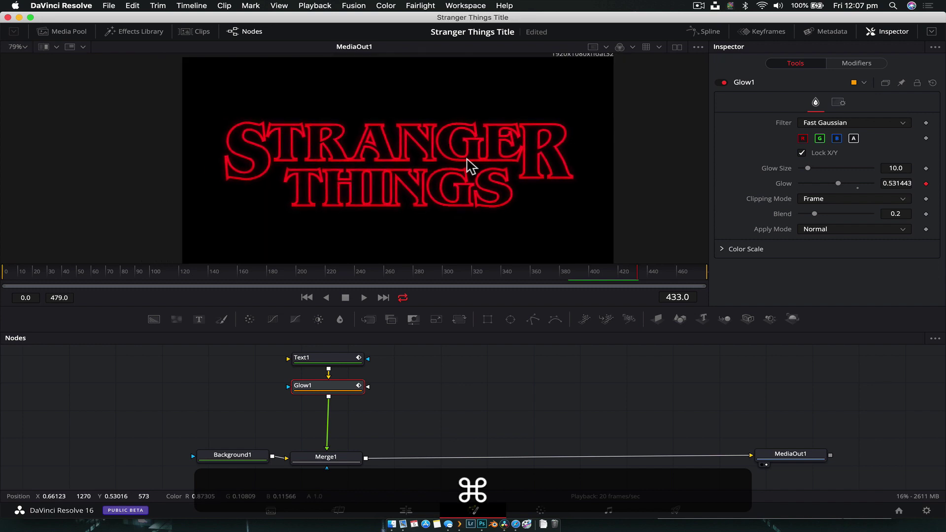
pyautogui.keyDown('shift'); pyautogui.keyDown('super'); pyautogui.scroll(-1, 493, 168); pyautogui.keyUp('super'); pyautogui.keyUp('shift')
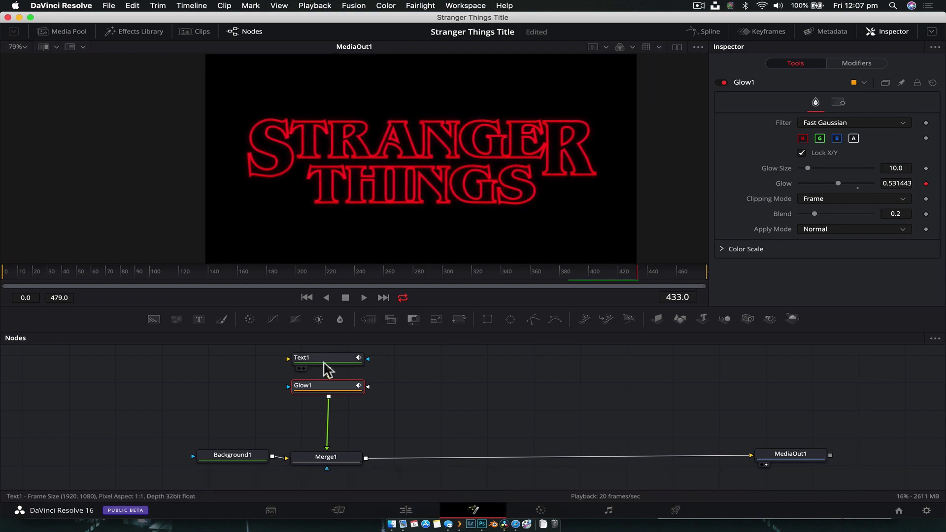
# Step: Switch to Safari to view the Stranger Things logo reference image, and return to DaVinci Resolve
pyautogui.moveTo(349, 386); pyautogui.dragTo(350, 389)
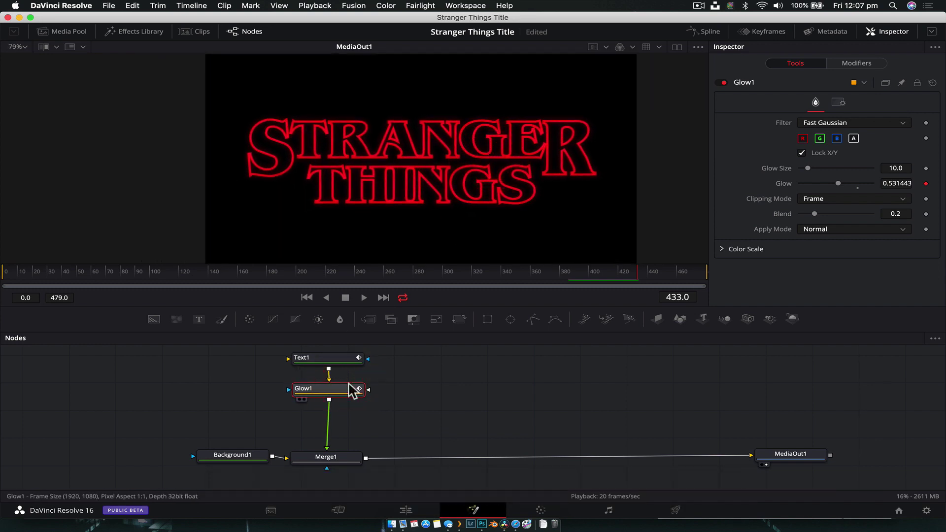
pyautogui.click(511, 521)
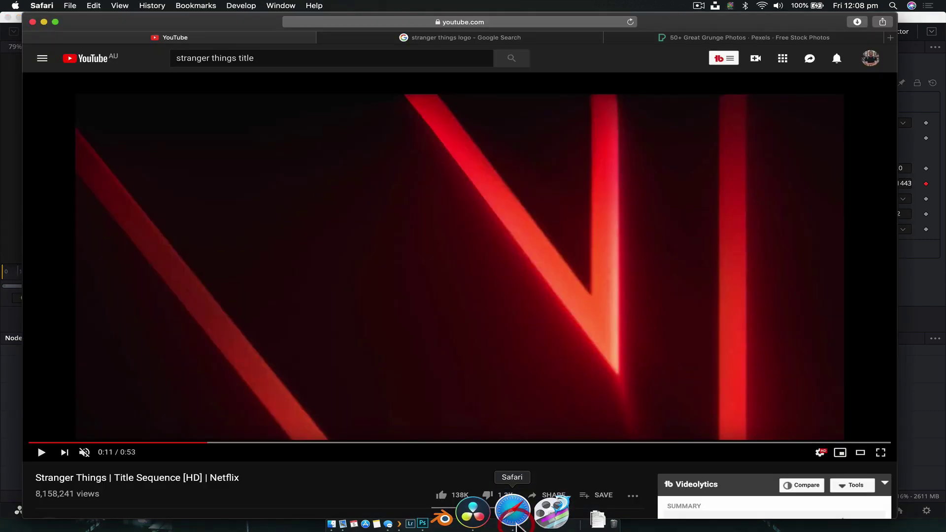
pyautogui.click(493, 37)
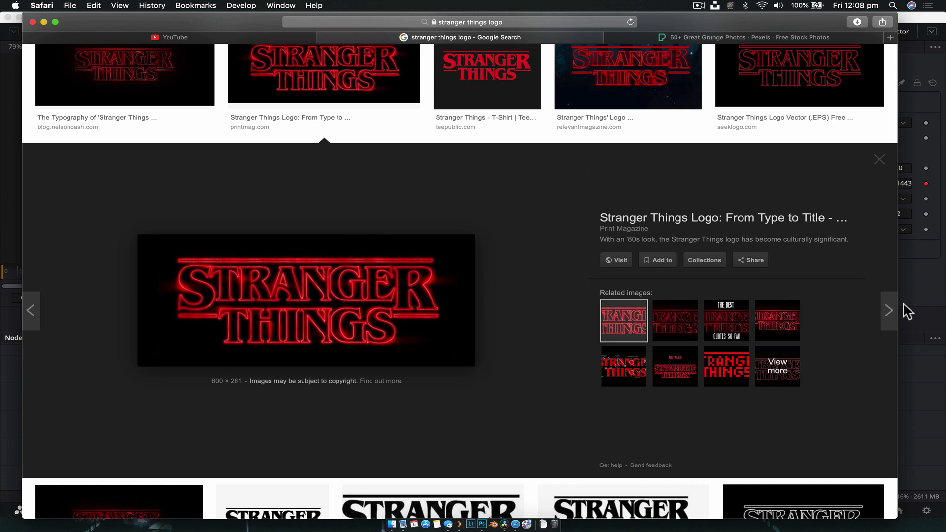
pyautogui.click(922, 281)
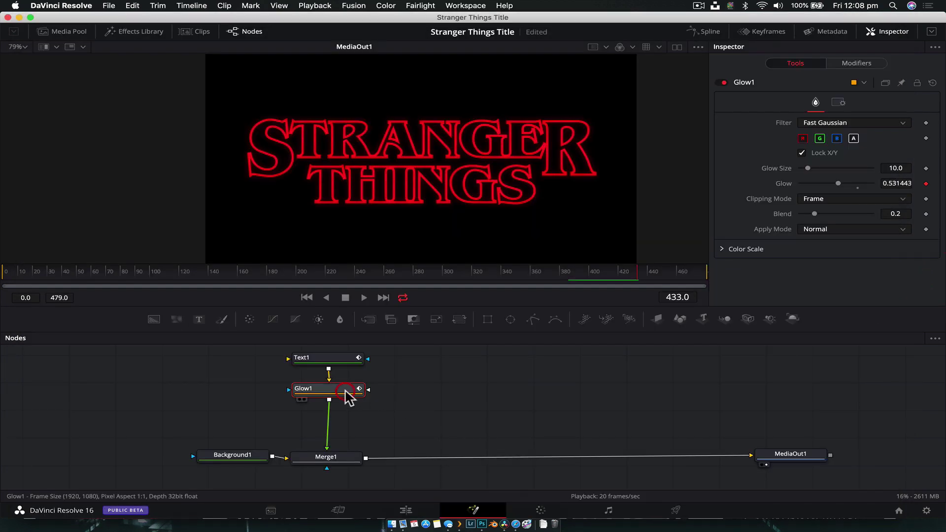
# Step: Add a second Glow node after Glow1 and set its Glow to 0.5
pyautogui.hotkey('shift', 'space')
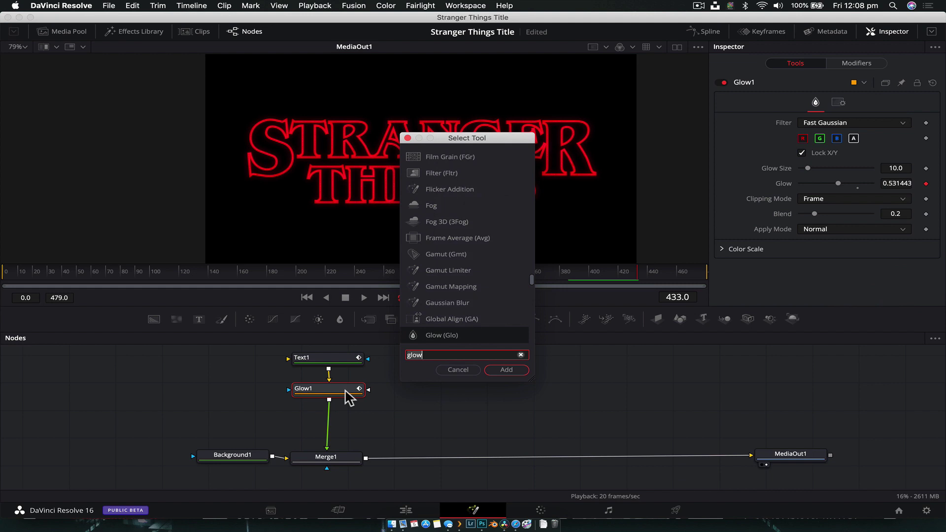
pyautogui.press('Return')
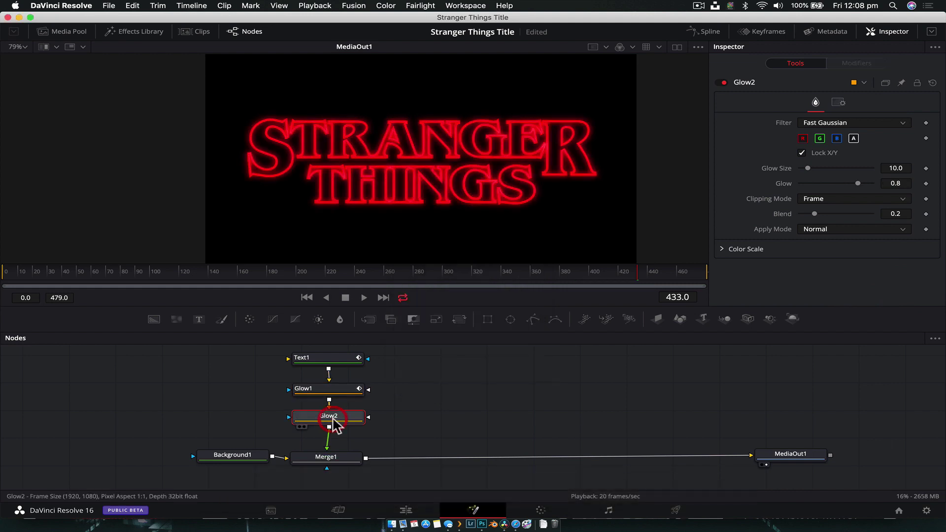
pyautogui.click(842, 183)
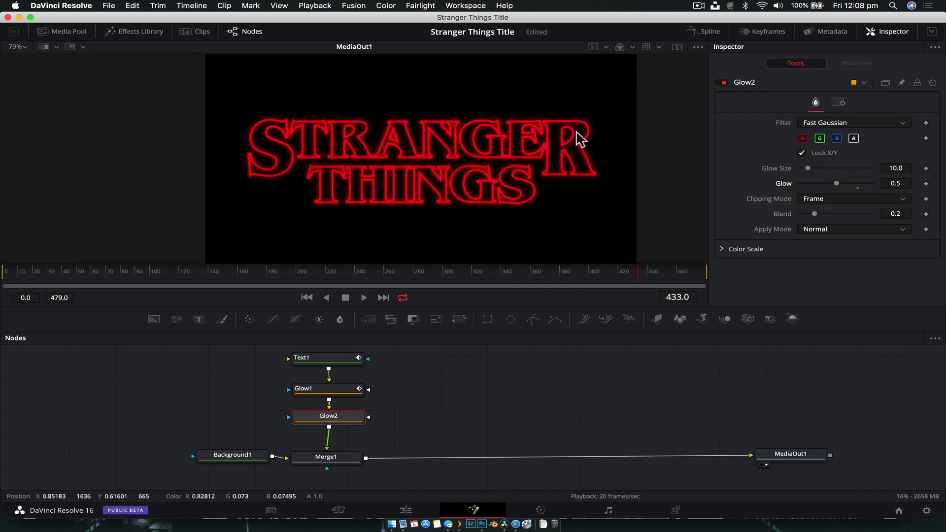
# Step: Compare the title with Glow2 disabled and enabled, and examine the combined glow close up
pyautogui.click(722, 82)
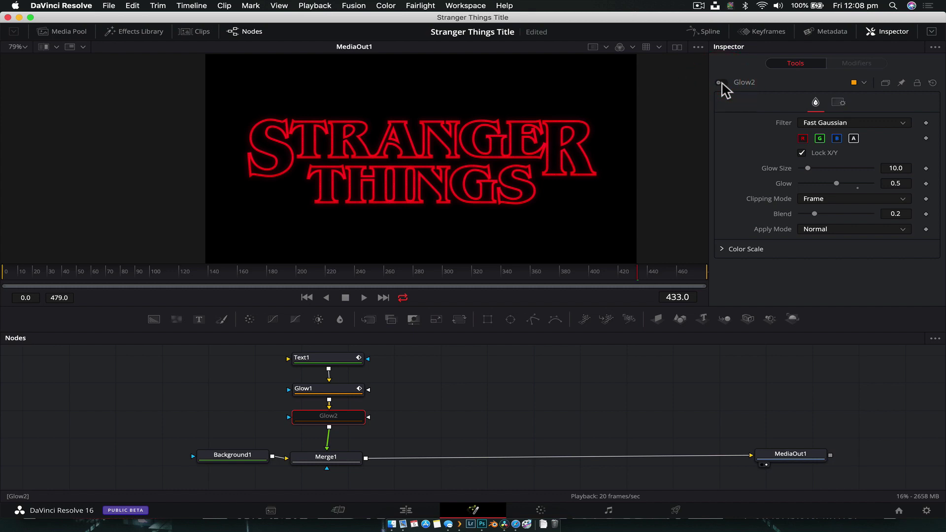
pyautogui.click(722, 83)
pyautogui.scroll(5, 531, 152)
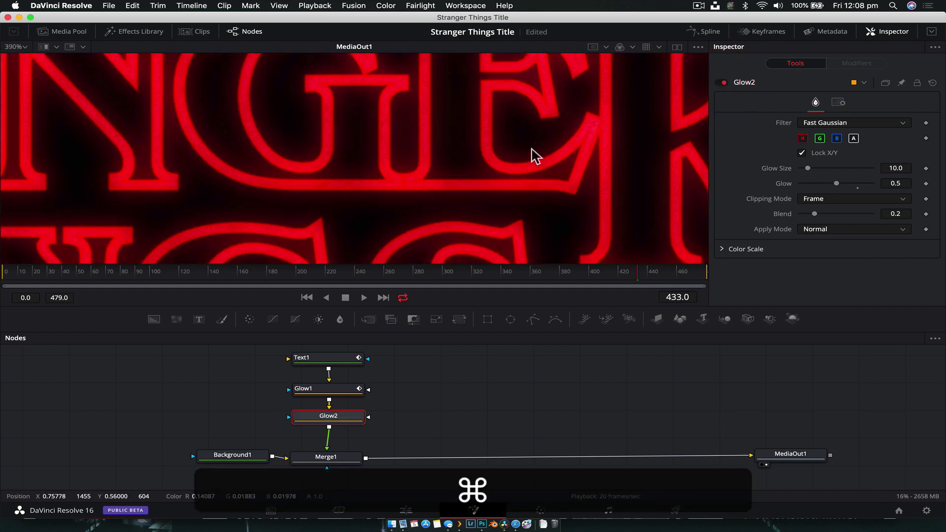
pyautogui.scroll(4, 531, 152)
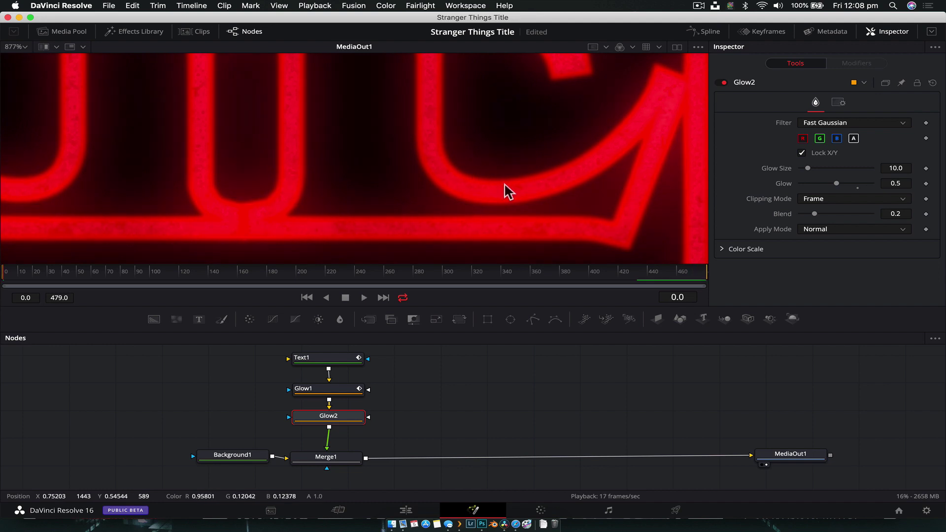
pyautogui.scroll(-1, 576, 233)
pyautogui.press('super+f')
# Step: Shift the Background1 and Merge1 nodes to tidy the row beneath the title branch
pyautogui.moveTo(231, 454); pyautogui.dragTo(202, 457)
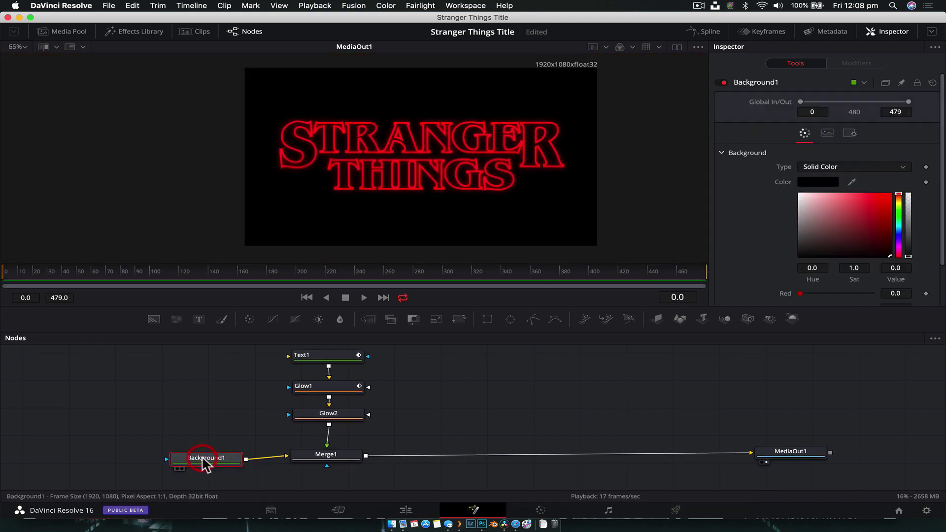
pyautogui.moveTo(329, 465); pyautogui.dragTo(326, 472)
pyautogui.moveTo(235, 464); pyautogui.dragTo(233, 468)
pyautogui.click(232, 468)
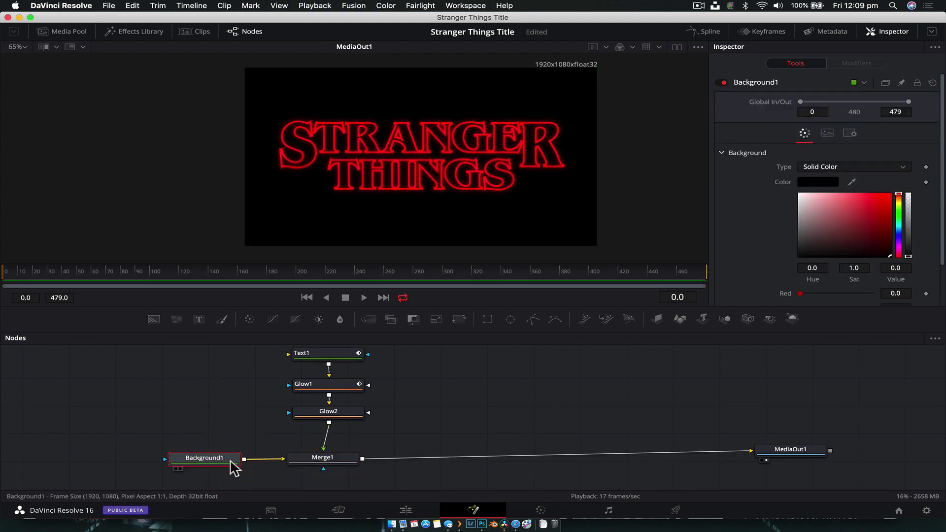
# Step: Add a Transform node between Glow2 and Merge1
pyautogui.click(347, 419)
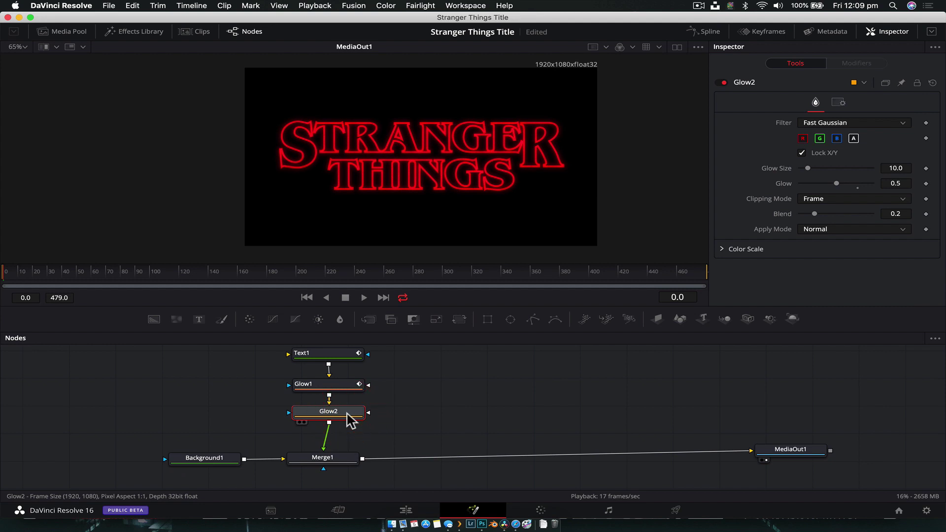
pyautogui.hotkey('shift', 'space')
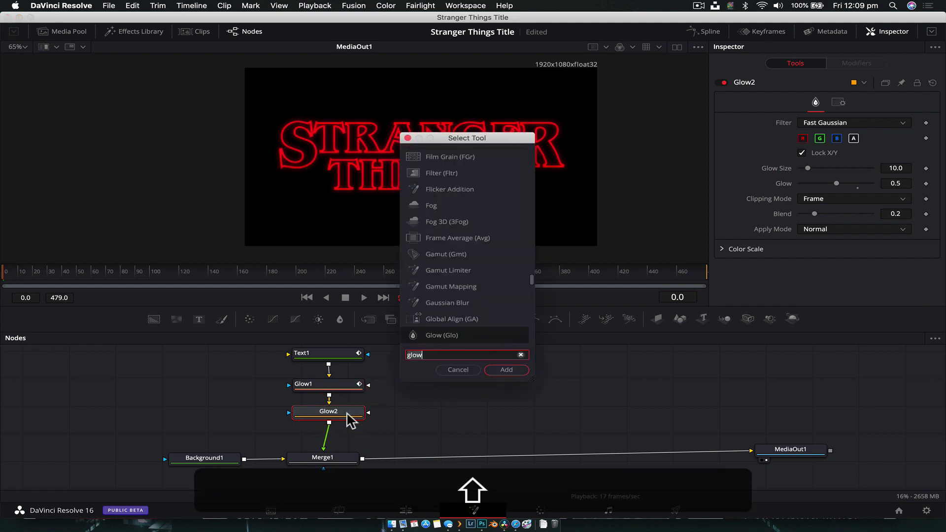
pyautogui.write('tran')
pyautogui.press('Return')
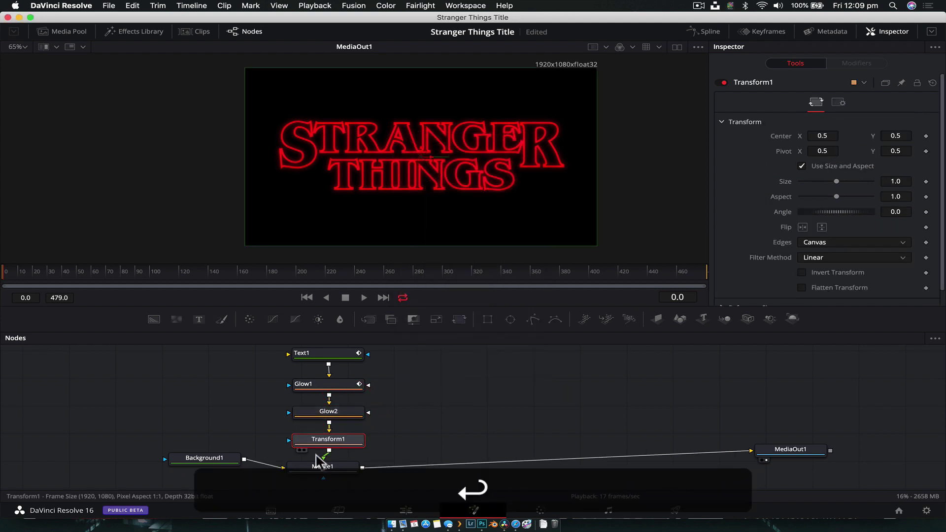
# Step: Realign the Background1, Merge1 and MediaOut1 nodes in one row beneath the Transform1 node
pyautogui.click(212, 468)
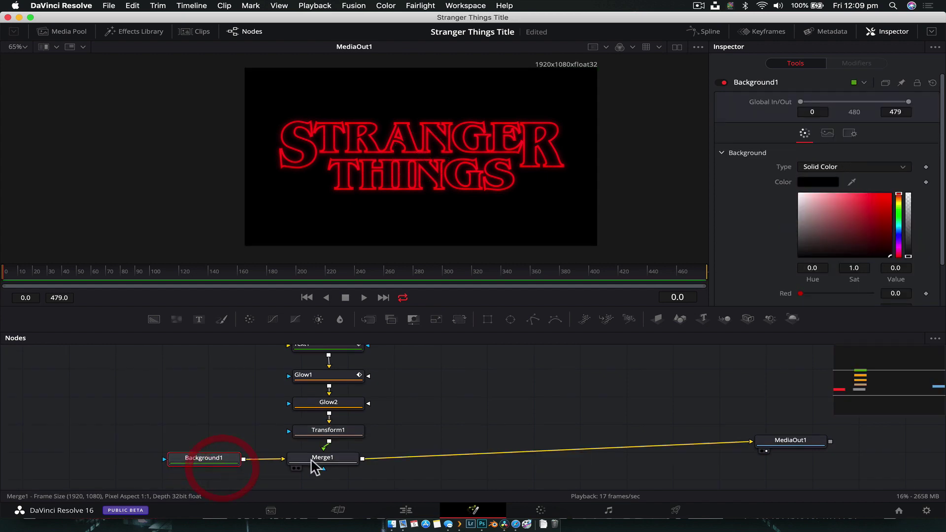
pyautogui.click(335, 437)
pyautogui.moveTo(422, 160)
pyautogui.mouseDown()
pyautogui.moveTo(363, 173)
pyautogui.moveTo(424, 158)
pyautogui.mouseUp()
pyautogui.press('super+z')
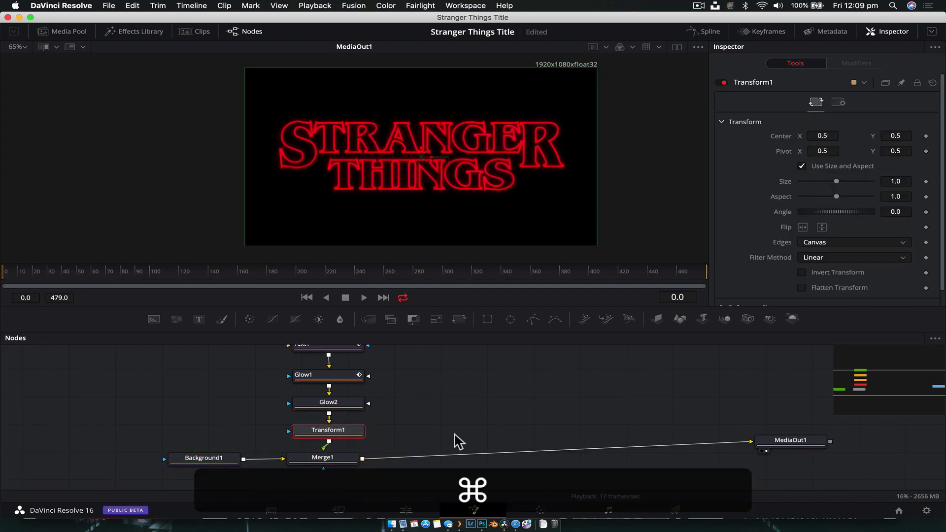
pyautogui.moveTo(783, 442); pyautogui.dragTo(789, 453)
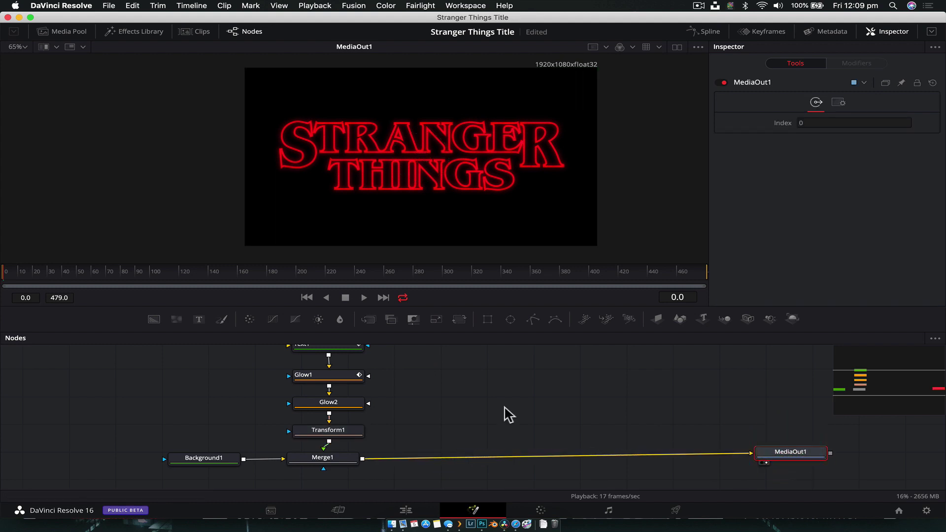
# Step: Switch to Safari, play the opening seconds of the Stranger Things title sequence on YouTube as reference, and return to DaVinci Resolve
pyautogui.click(337, 432)
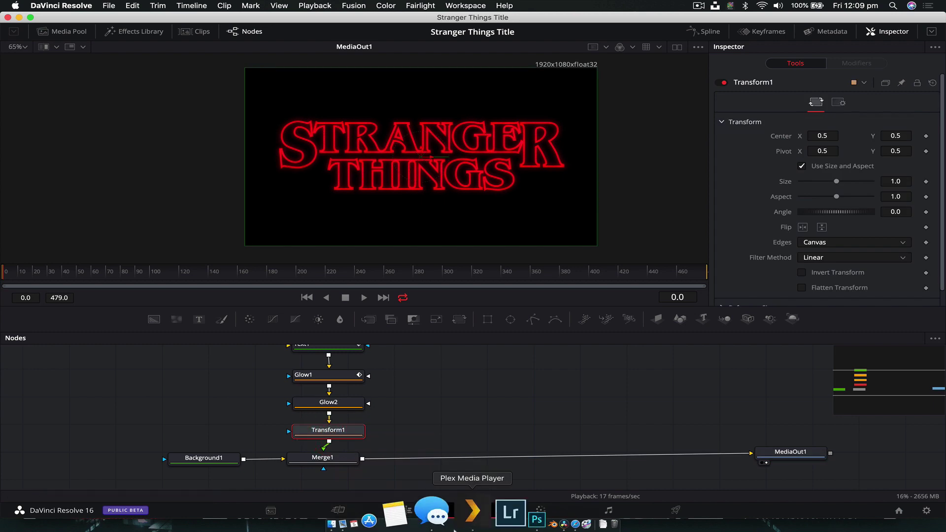
pyautogui.click(486, 512)
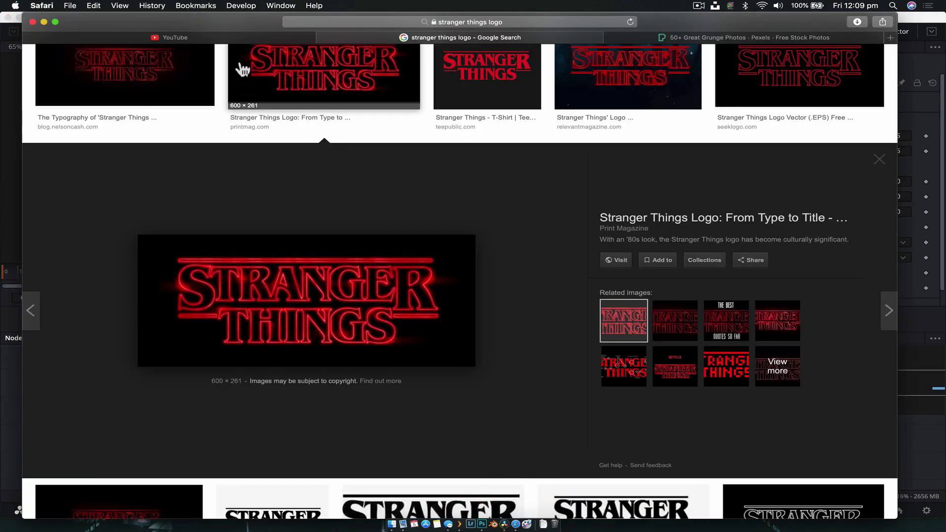
pyautogui.click(228, 37)
pyautogui.click(50, 443)
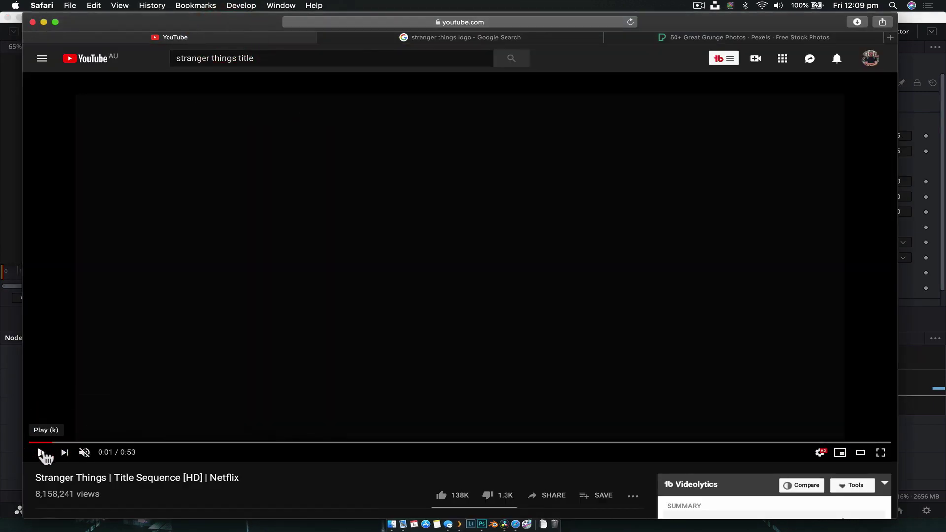
pyautogui.click(41, 453)
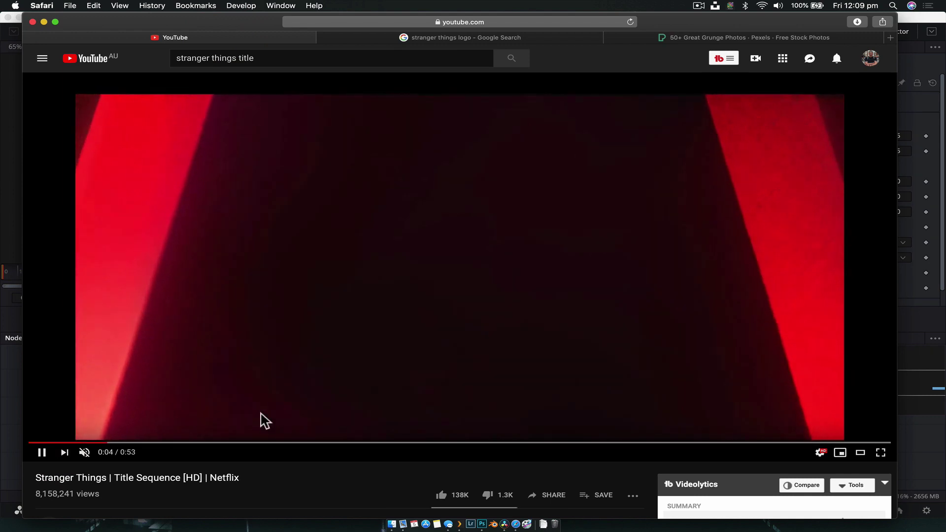
pyautogui.click(40, 452)
pyautogui.click(11, 450)
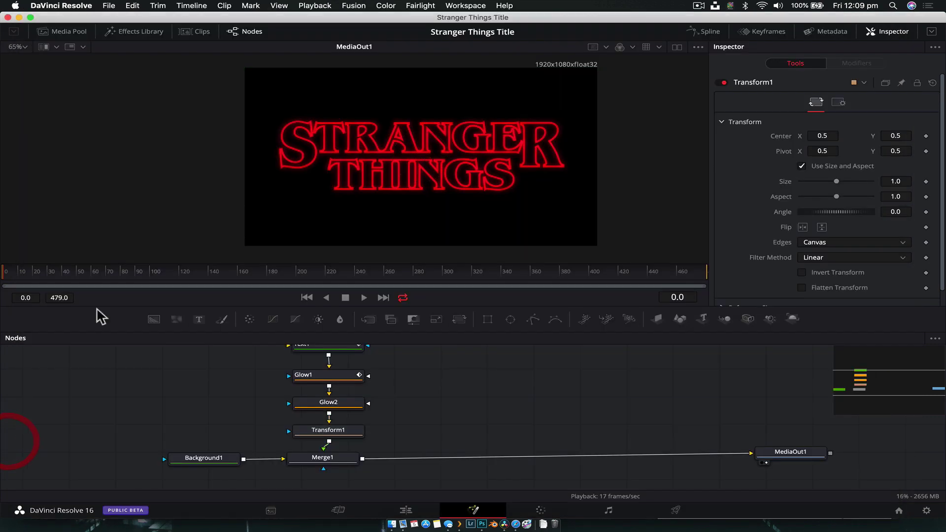
# Step: Enlarge the title at frame 0 by setting Transform1's Size to 40
pyautogui.click(119, 274)
pyautogui.click(5, 274)
pyautogui.click(319, 434)
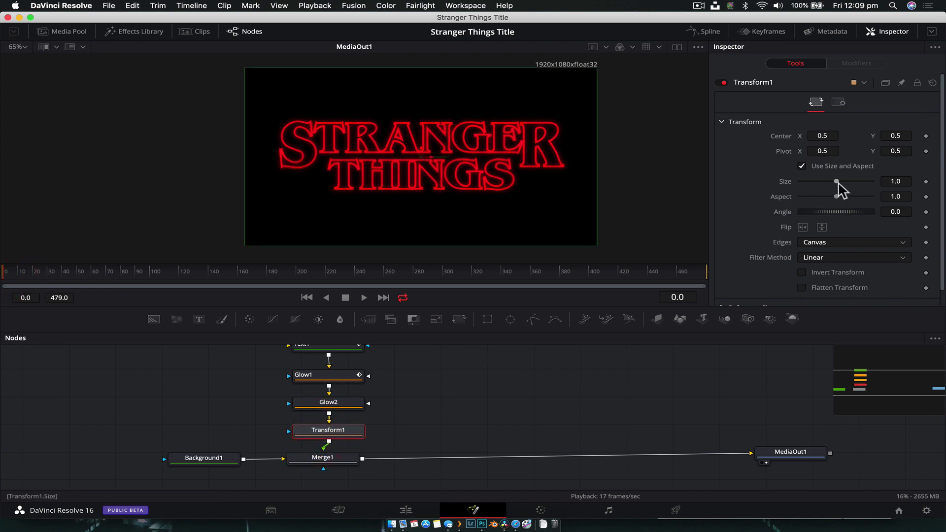
pyautogui.moveTo(838, 182); pyautogui.dragTo(880, 189)
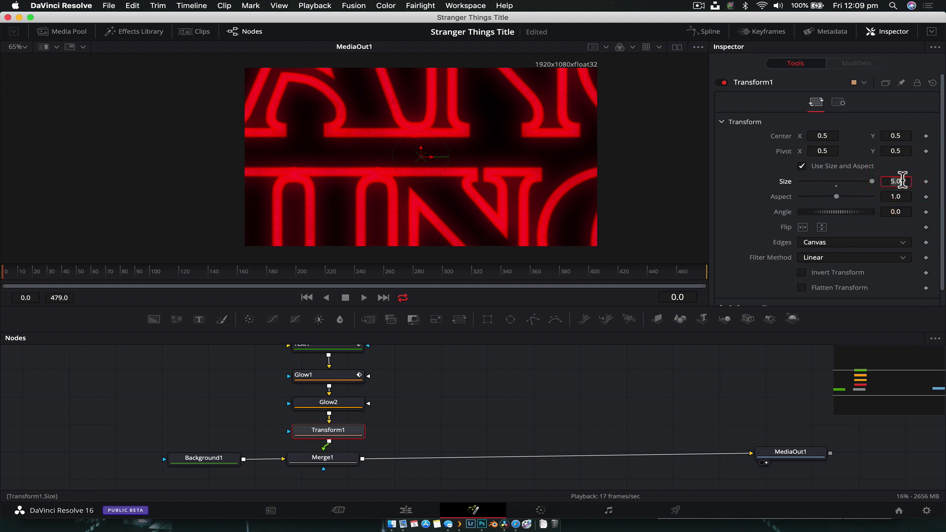
pyautogui.write('30')
pyautogui.press('Return')
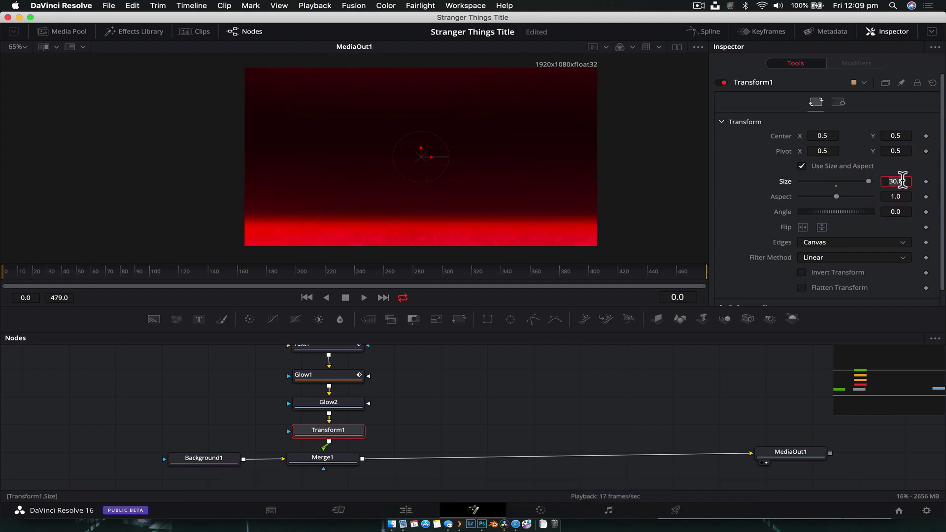
pyautogui.write('40')
pyautogui.press('Return')
pyautogui.click(903, 180)
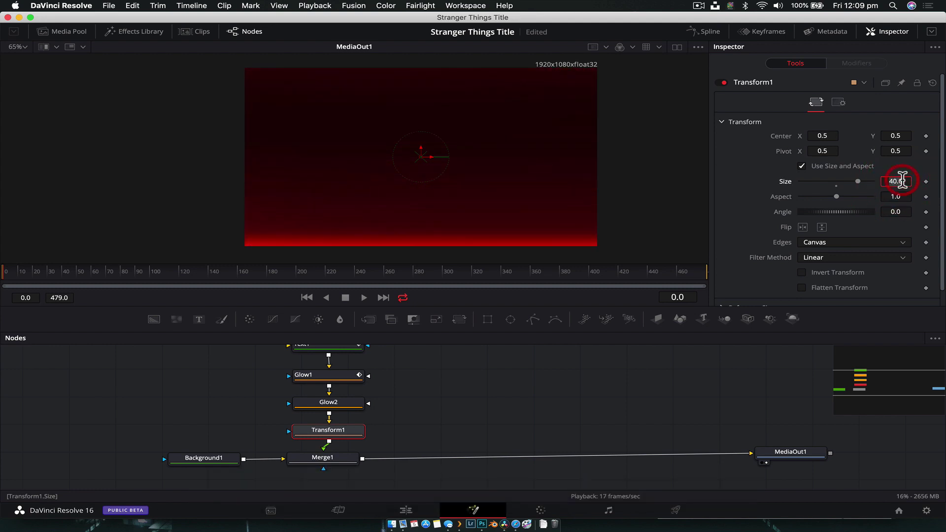
# Step: Set Transform1's Size to 60 and keyframe its Size and Center at frame 0
pyautogui.write('60')
pyautogui.press('Return')
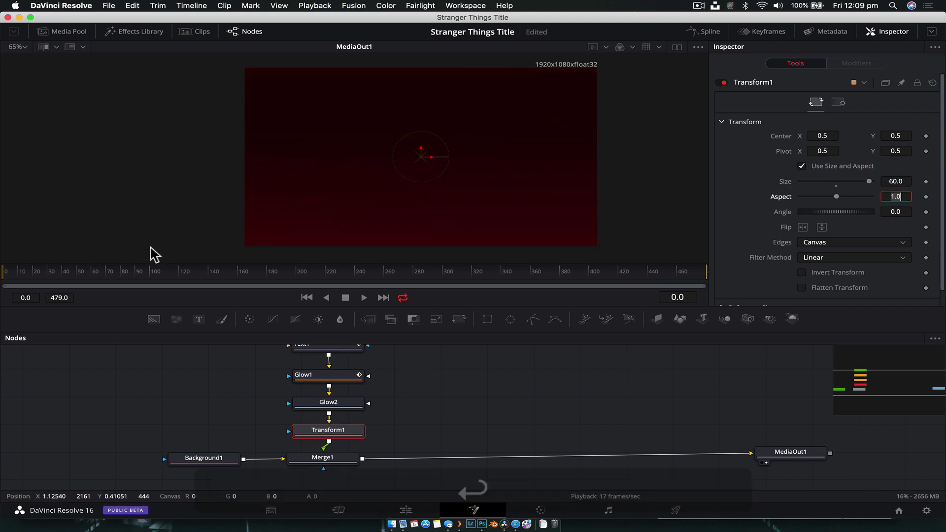
pyautogui.click(926, 182)
pyautogui.click(926, 136)
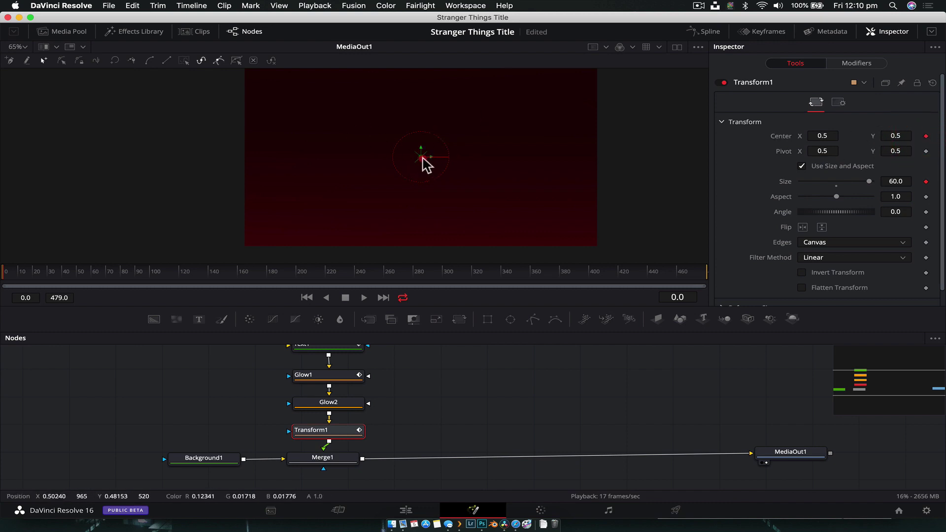
pyautogui.moveTo(422, 162)
pyautogui.mouseDown()
pyautogui.moveTo(424, 186)
pyautogui.moveTo(423, 159)
pyautogui.moveTo(404, 152)
pyautogui.moveTo(424, 169)
pyautogui.mouseUp()
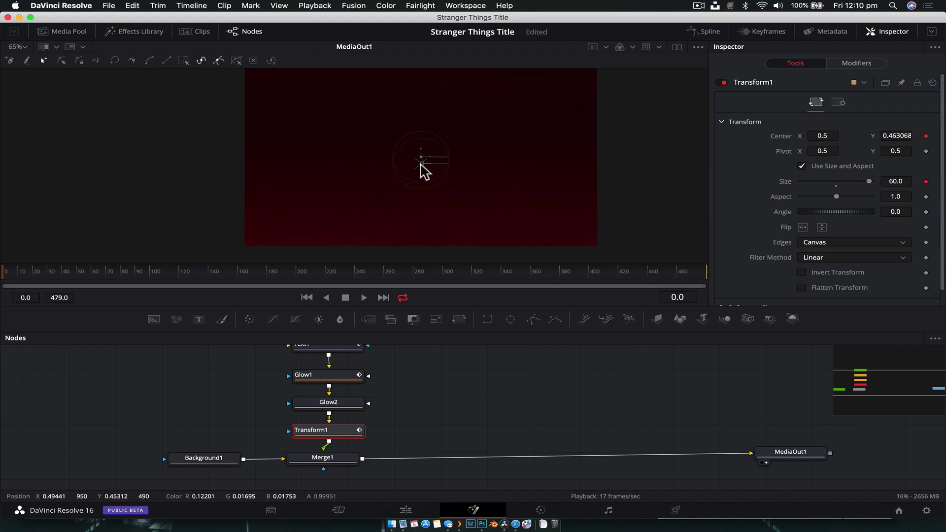
pyautogui.press('super+z')
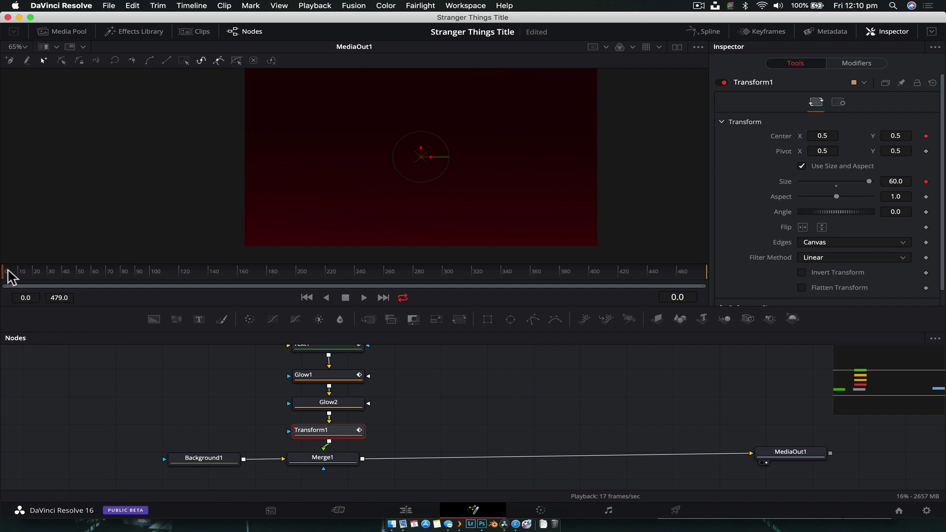
# Step: At frame 100, set Transform1's Size to 18.3 to create the first zoom-out of the title
pyautogui.moveTo(7, 270); pyautogui.dragTo(121, 275)
pyautogui.moveTo(121, 277); pyautogui.dragTo(150, 277)
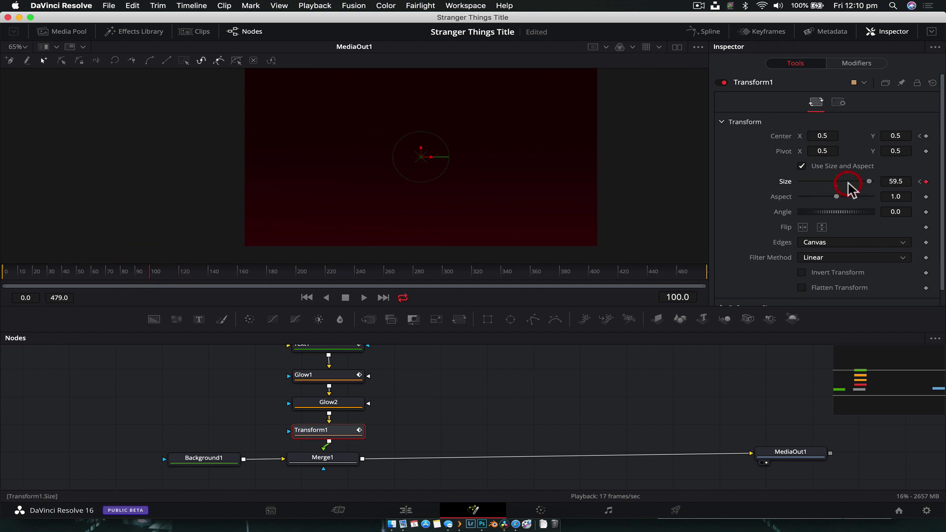
pyautogui.moveTo(856, 181); pyautogui.dragTo(844, 182)
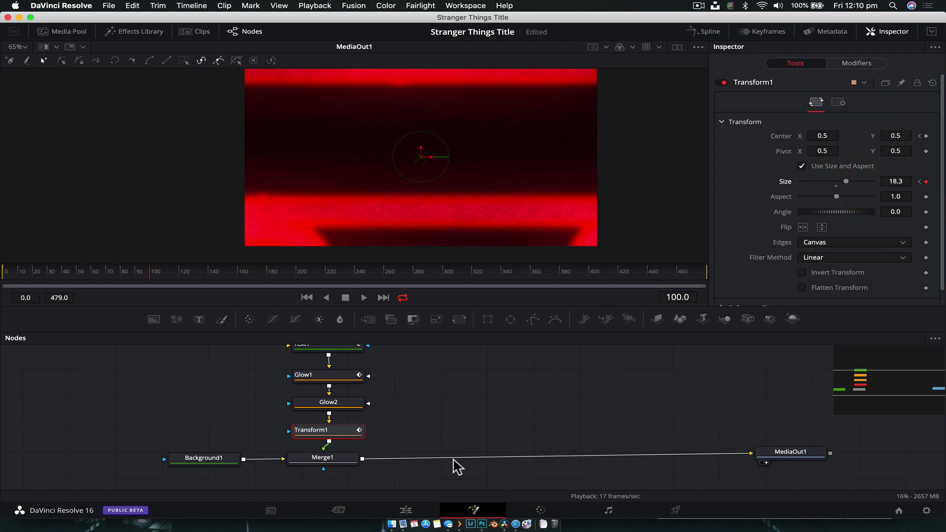
# Step: Switch to Safari to review the next shot of the Stranger Things title sequence video, and return to DaVinci Resolve
pyautogui.click(515, 523)
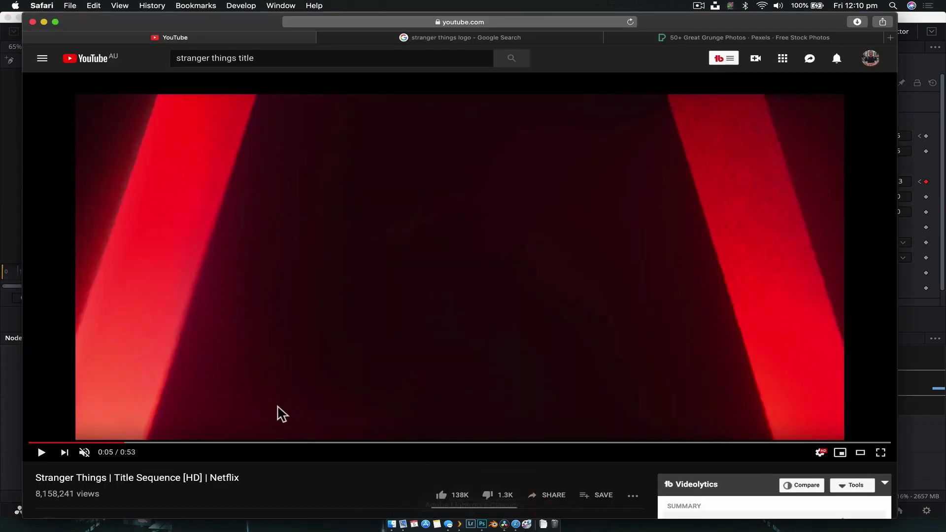
pyautogui.moveTo(123, 443); pyautogui.dragTo(164, 443)
pyautogui.hotkey('ctrl', 'Up')
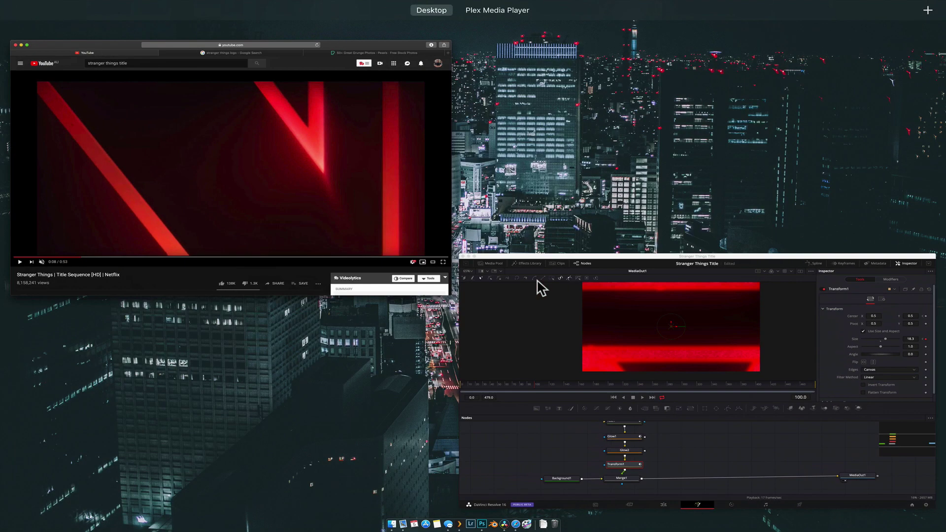
pyautogui.click(537, 286)
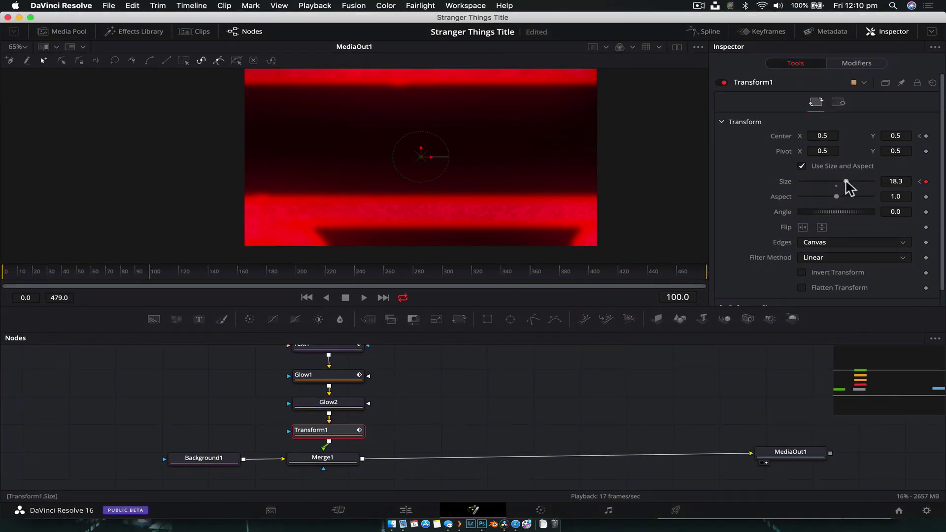
pyautogui.moveTo(846, 182); pyautogui.dragTo(846, 182)
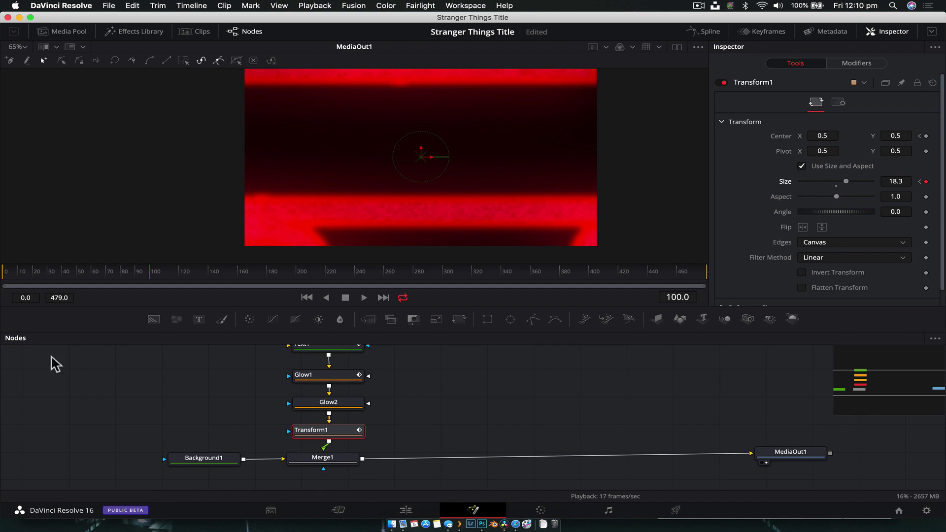
# Step: Play back the title zoom from frame 0 to frame 100
pyautogui.click(6, 279)
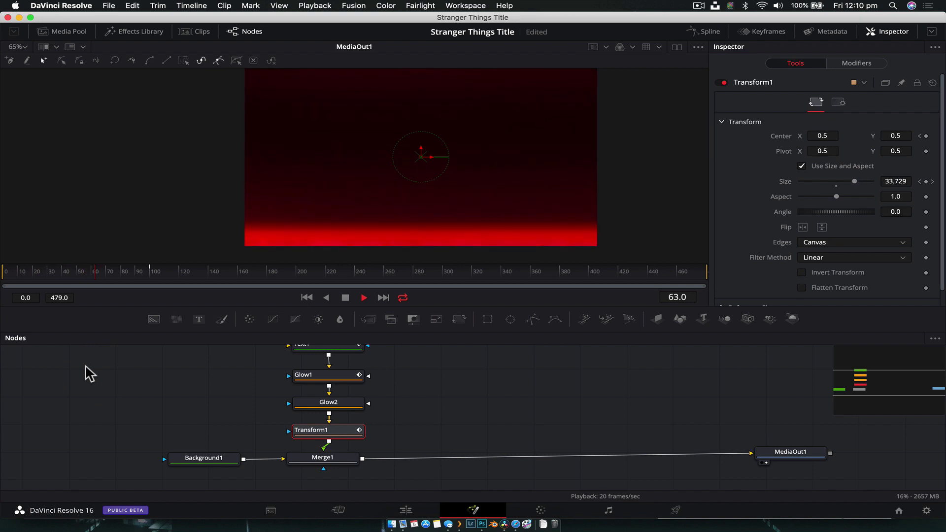
pyautogui.press('space')
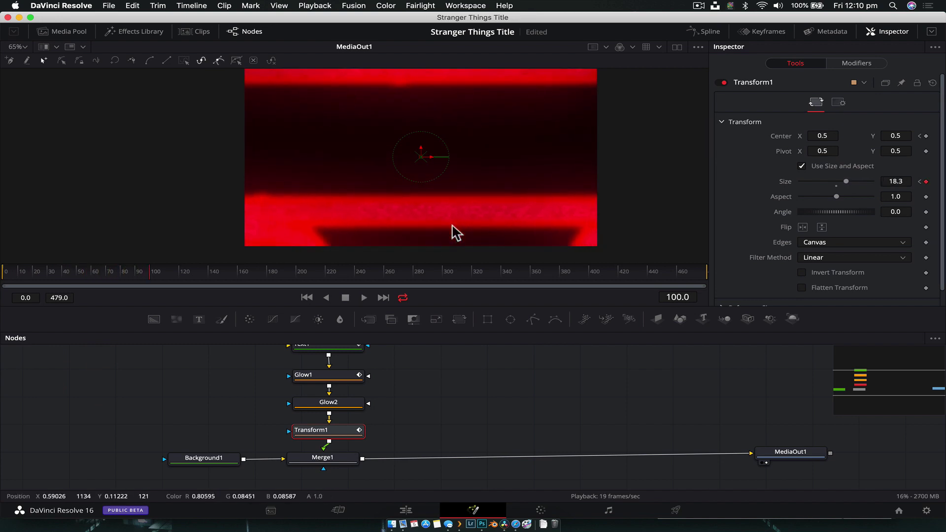
pyautogui.click(2, 271)
pyautogui.press('space')
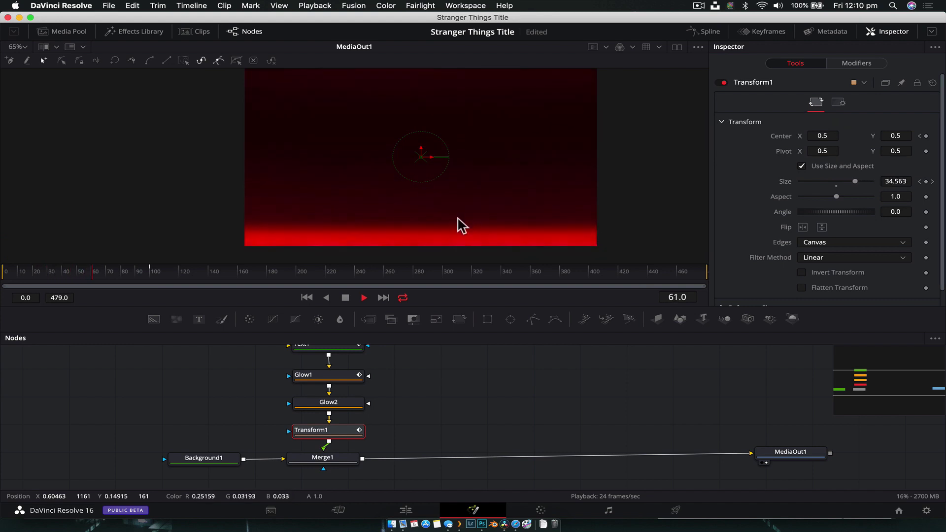
pyautogui.press('space')
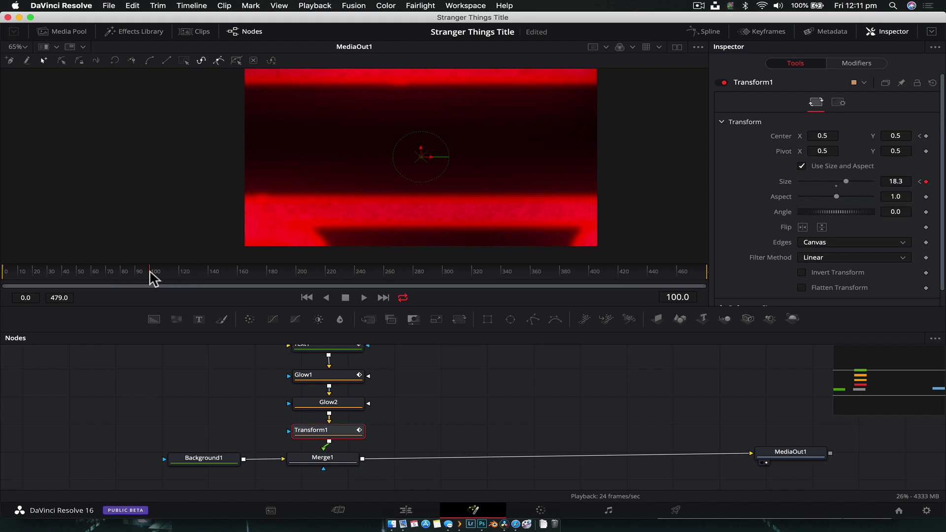
# Step: Keyframe Transform1's Center and Size unchanged at frame 101, and set the Size to 13.2 at frame 102
pyautogui.moveTo(480, 305); pyautogui.dragTo(478, 316)
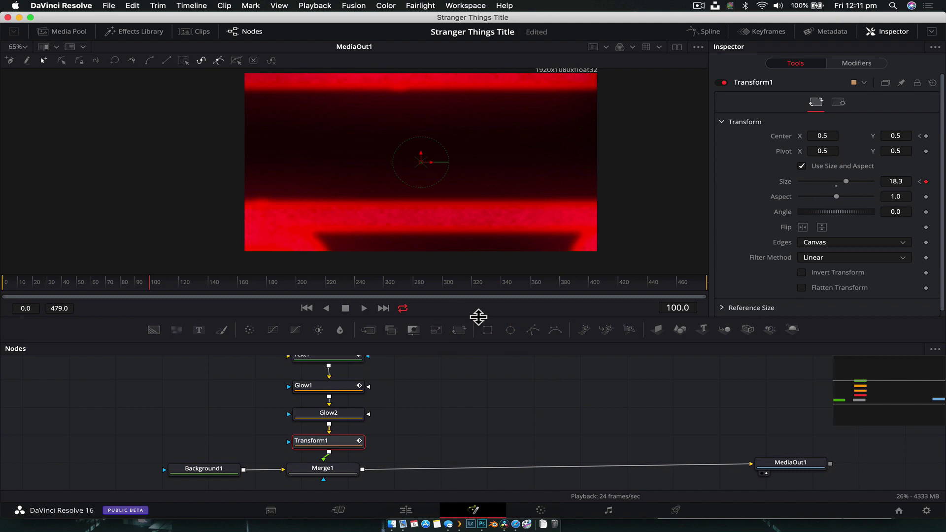
pyautogui.press('Right')
pyautogui.press('Right')
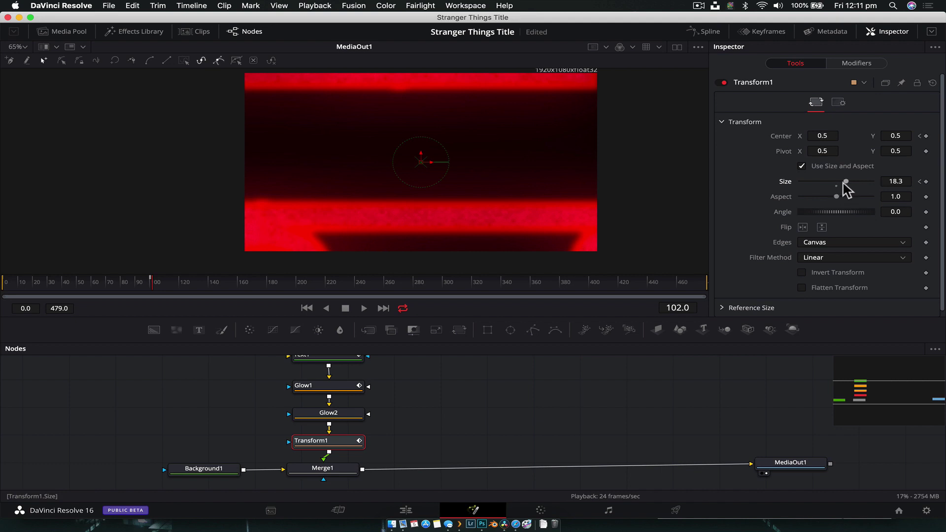
pyautogui.moveTo(844, 182); pyautogui.dragTo(842, 183)
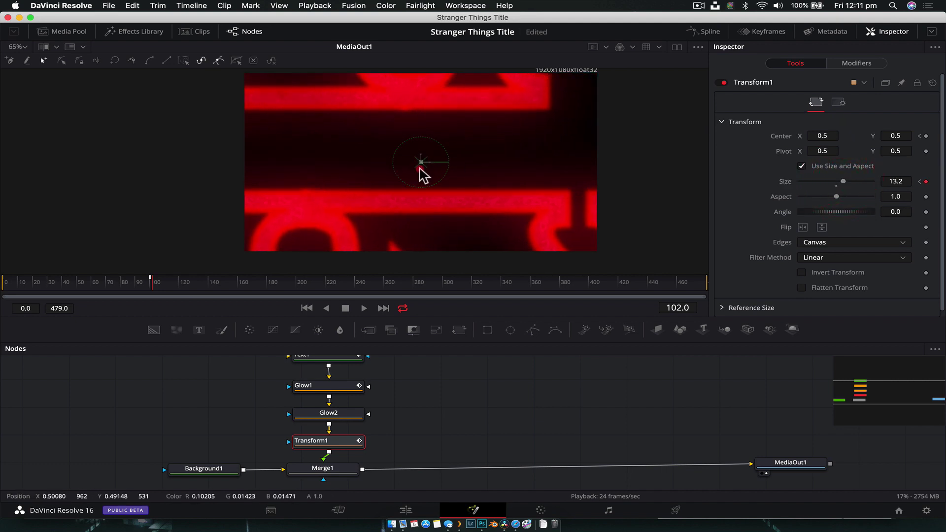
# Step: At frame 102, move the Transform1 center to about X -0.054, Y -1.585 to frame other letters
pyautogui.moveTo(421, 173); pyautogui.dragTo(306, 416)
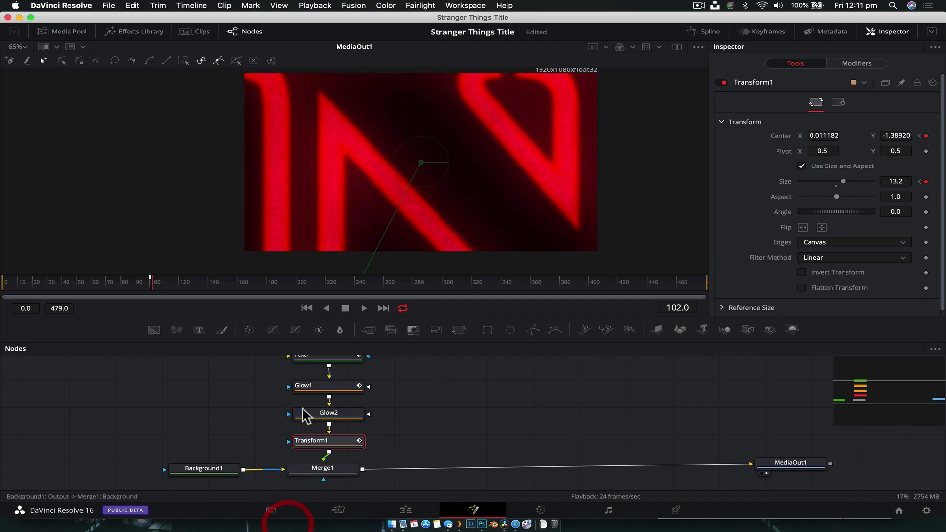
pyautogui.scroll(-3, 445, 217)
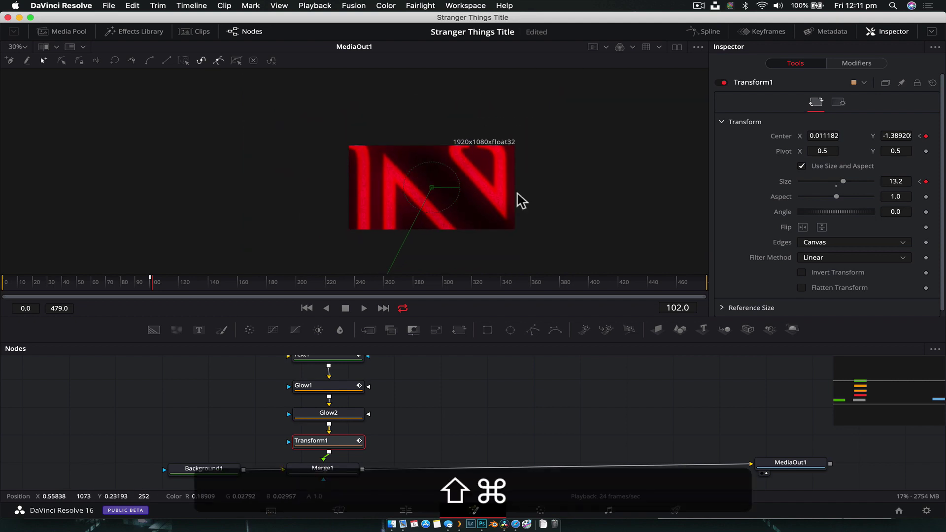
pyautogui.moveTo(517, 201); pyautogui.dragTo(528, 157)
pyautogui.scroll(-1, 527, 157)
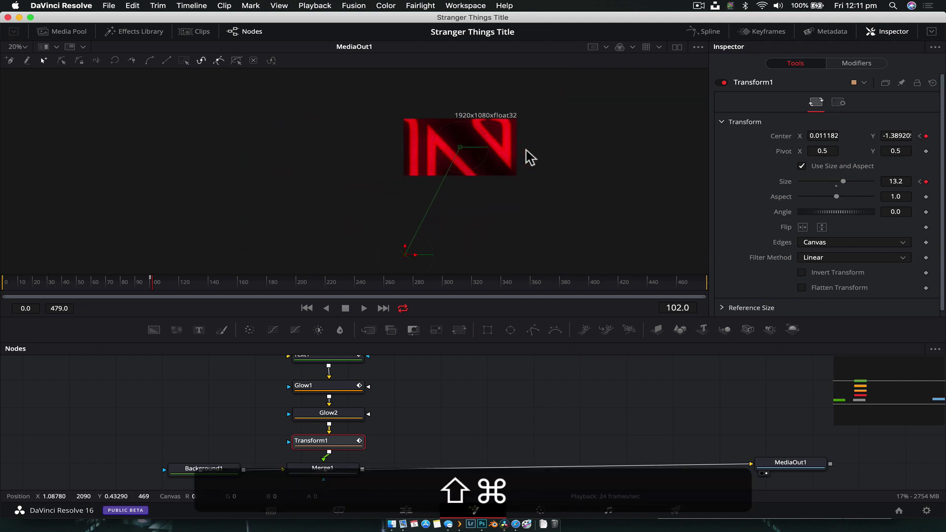
pyautogui.moveTo(405, 254); pyautogui.dragTo(399, 265)
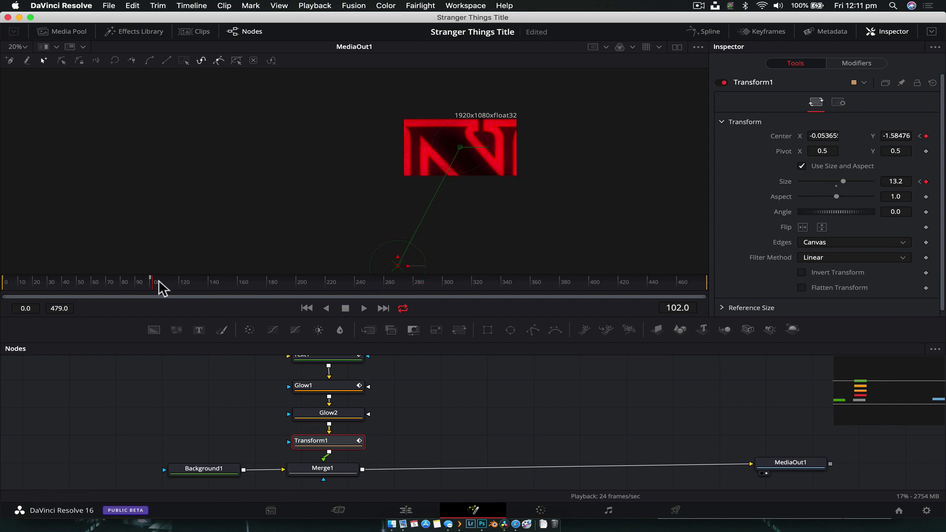
# Step: Step back and forth between frames 100 and 102 to check the cut between the two framings
pyautogui.press('Left')
pyautogui.press('Left')
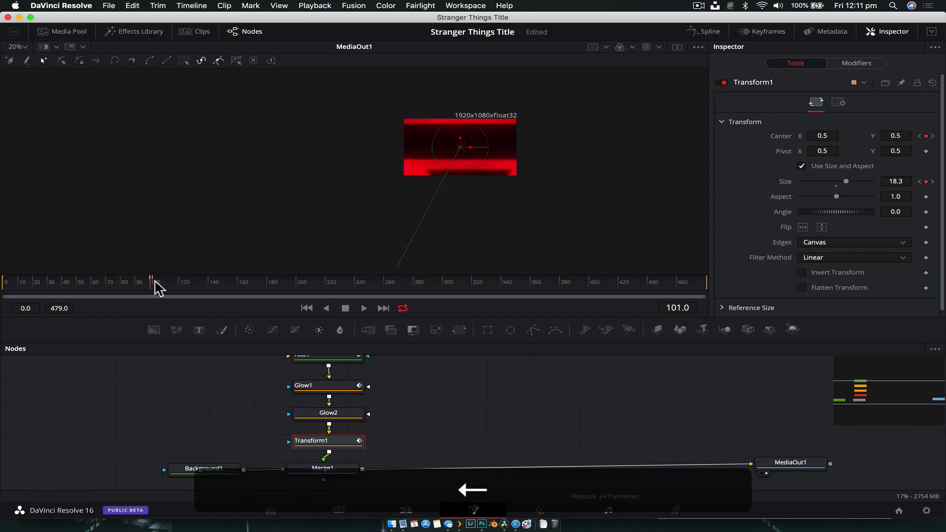
pyautogui.press('Left')
pyautogui.press('Right')
pyautogui.press('Right')
# Step: At frame 200, shift the Transform1 center horizontally to about X -0.682 to create a sideways pan
pyautogui.press('Right')
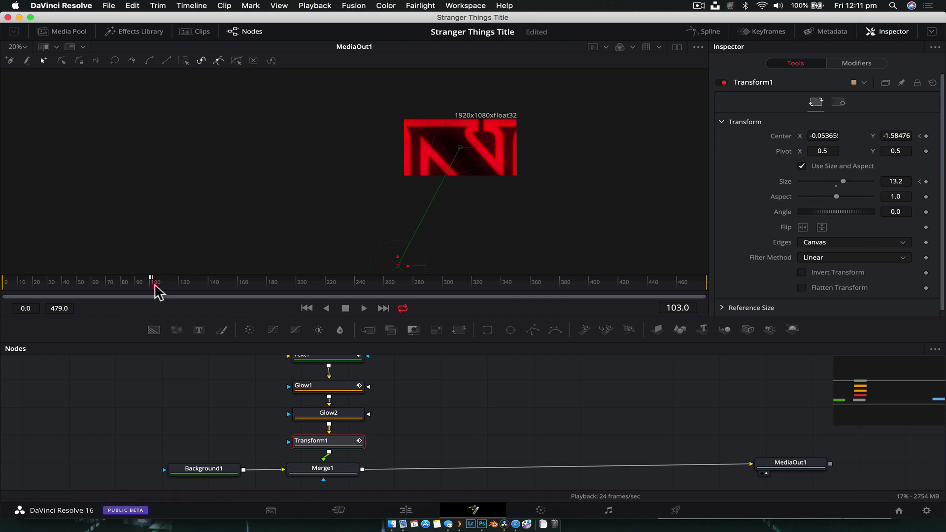
pyautogui.moveTo(215, 287); pyautogui.dragTo(236, 288)
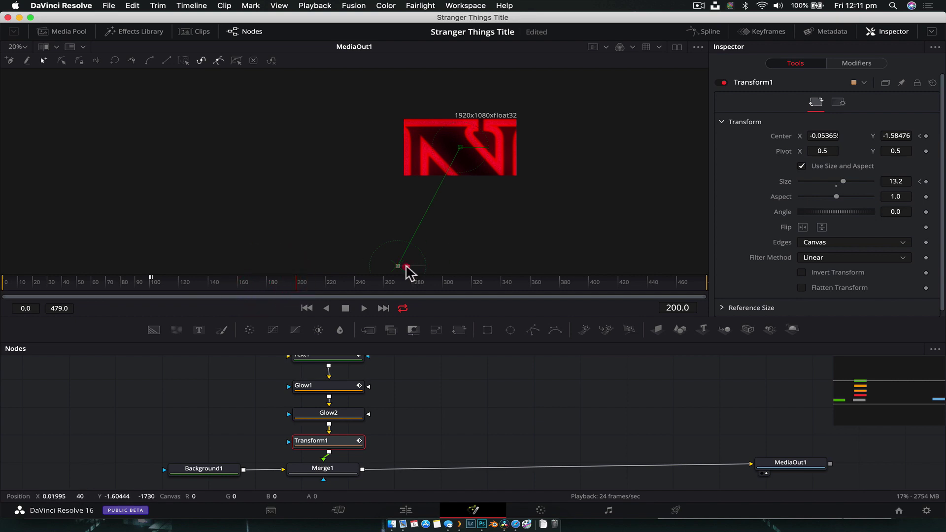
pyautogui.moveTo(406, 266); pyautogui.dragTo(338, 267)
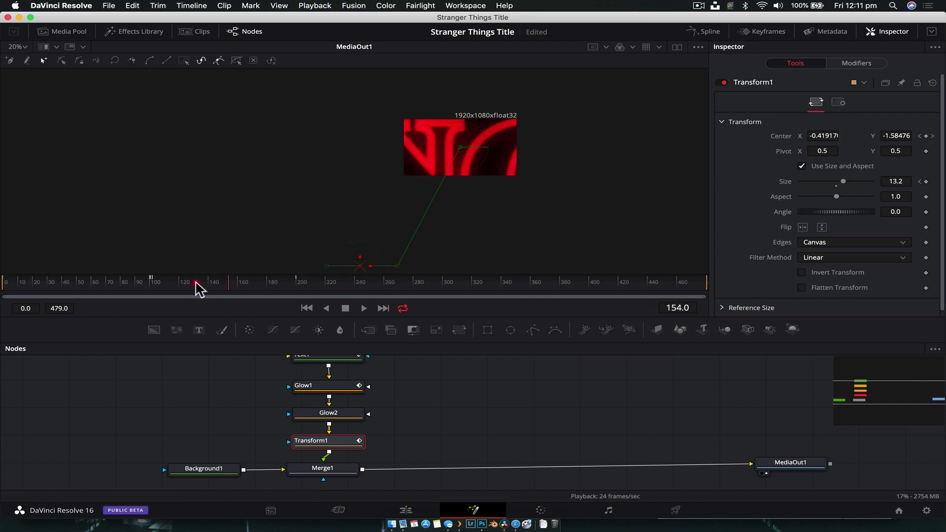
# Step: Play back the sideways letter pan between frames 100 and 200
pyautogui.moveTo(200, 288); pyautogui.dragTo(155, 292)
pyautogui.click(235, 172)
pyautogui.press('space')
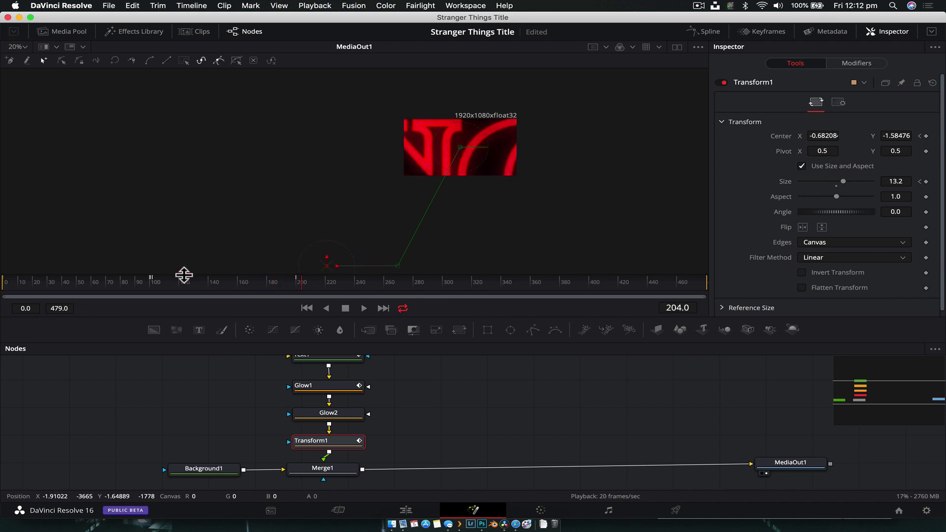
pyautogui.moveTo(181, 289); pyautogui.dragTo(146, 291)
pyautogui.press('space')
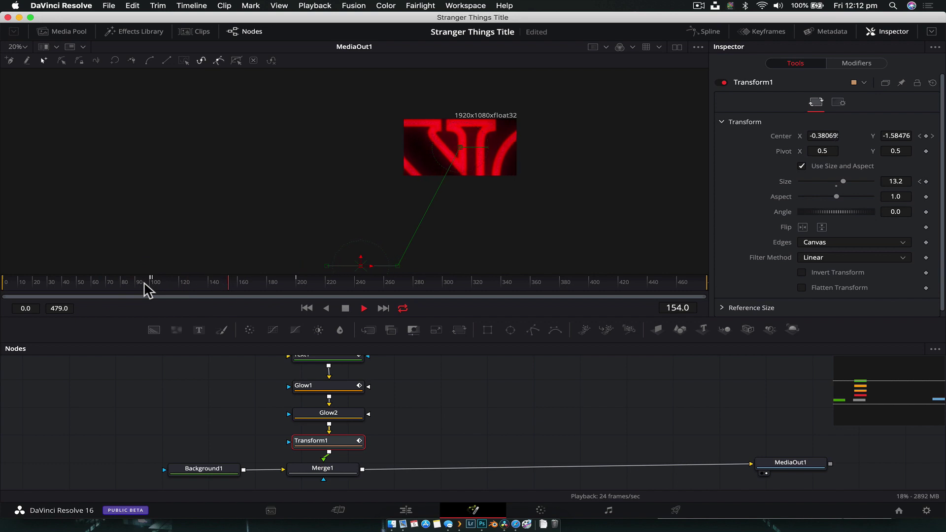
pyautogui.press('space')
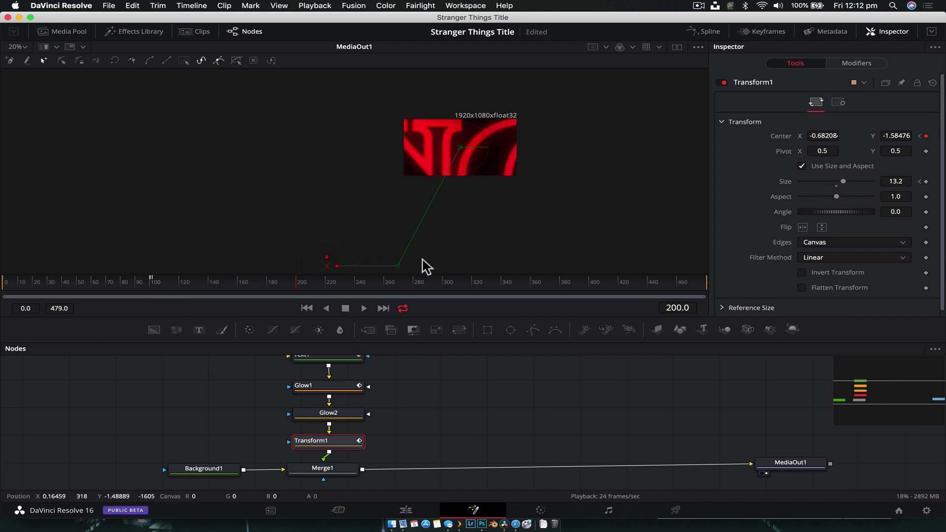
# Step: Keyframe Center and Size unchanged at frame 201, and at frame 202 set Size to 11.2 and Center to about X 1.991, Y 1.002
pyautogui.press('Right')
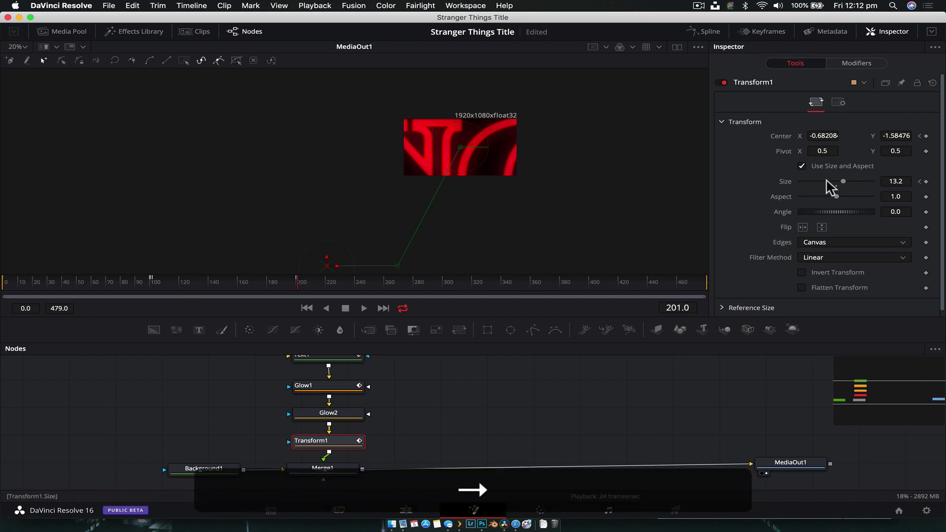
pyautogui.click(927, 136)
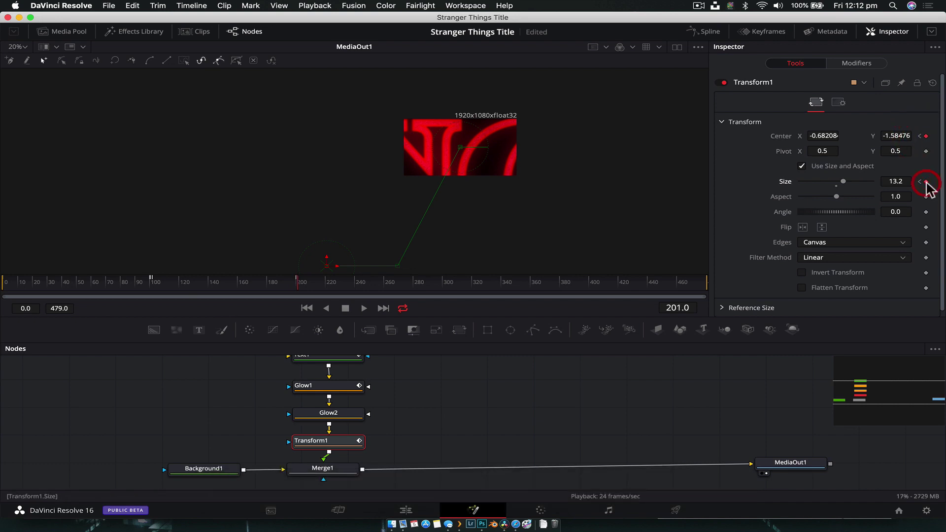
pyautogui.press('Right')
pyautogui.moveTo(846, 188); pyautogui.dragTo(844, 187)
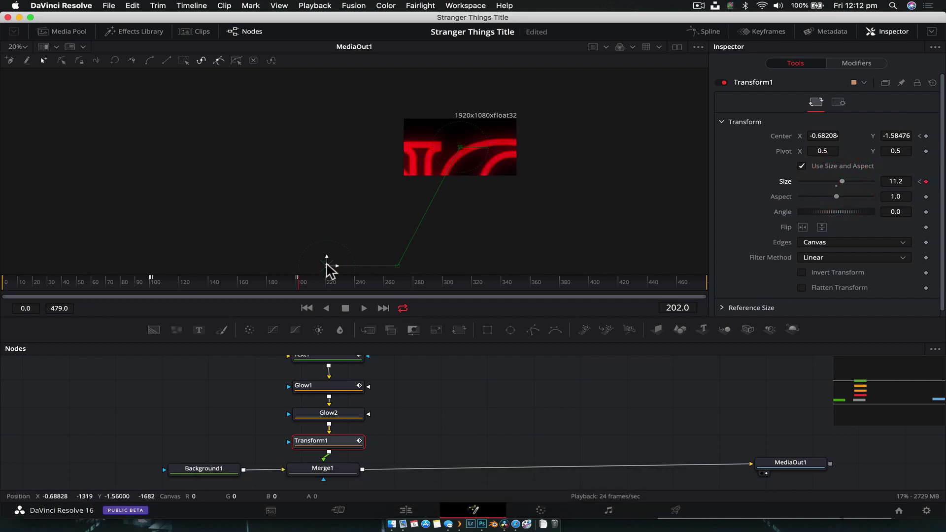
pyautogui.moveTo(327, 266); pyautogui.dragTo(628, 117)
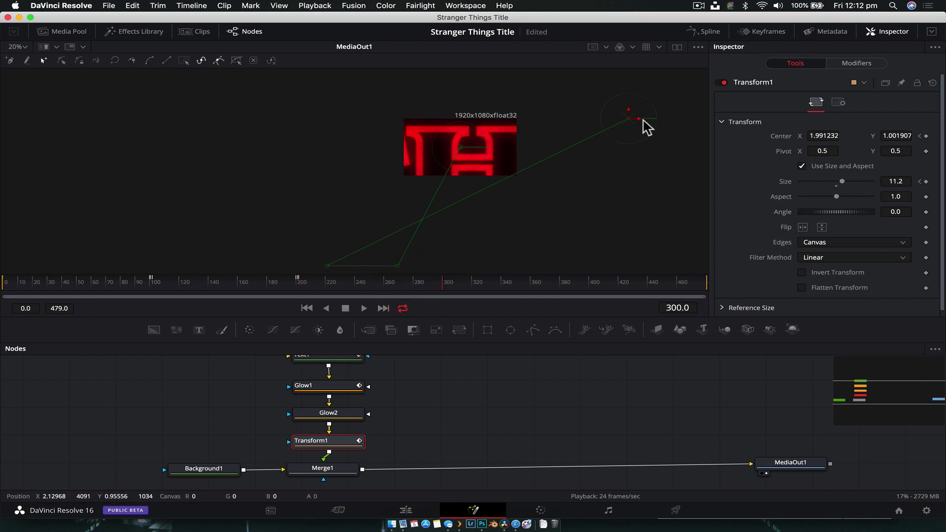
# Step: At frame 300, shift the Transform1 center horizontally to about X 1.238 and play back the pan from around frame 200
pyautogui.moveTo(640, 119); pyautogui.dragTo(548, 117)
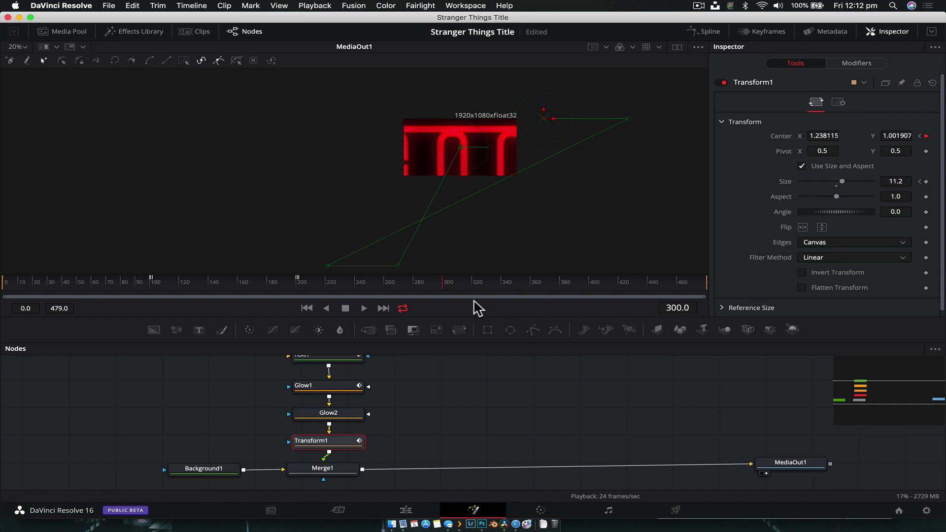
pyautogui.click(316, 285)
pyautogui.click(301, 199)
pyautogui.press('space')
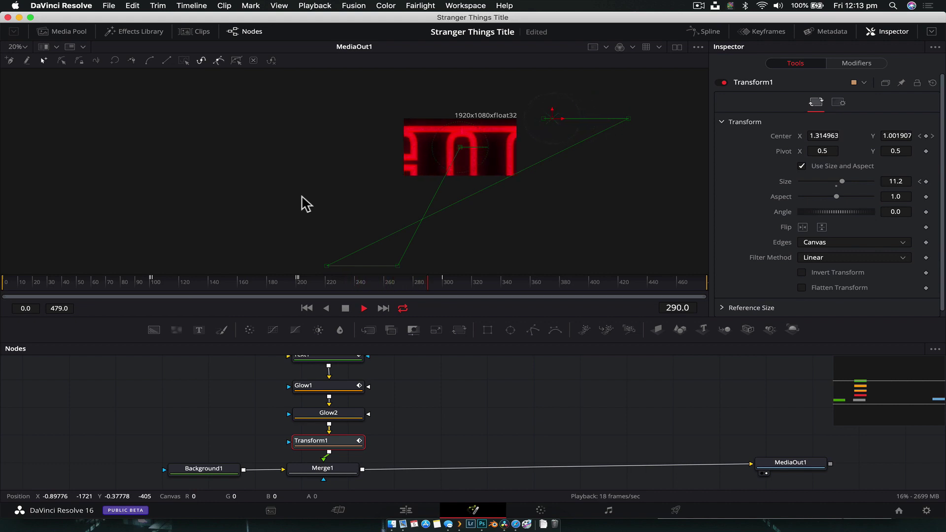
pyautogui.click(298, 282)
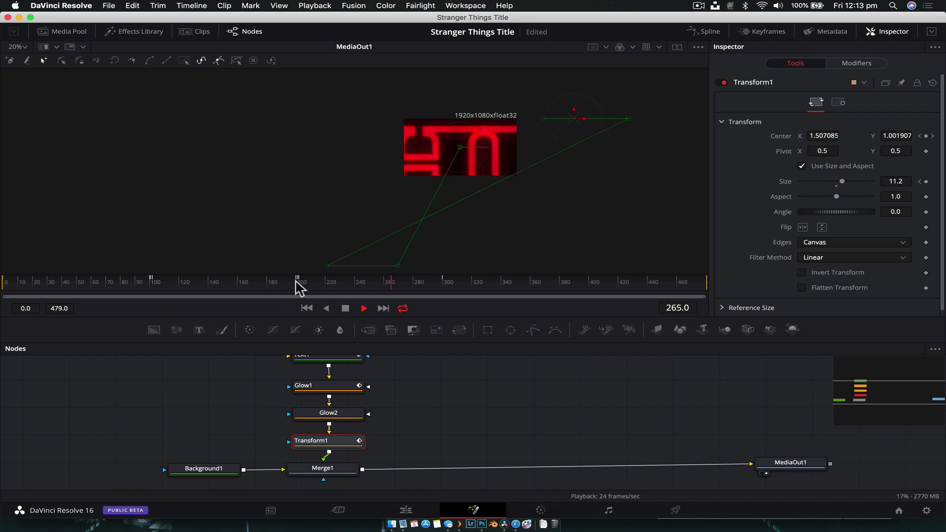
# Step: At frame 300, shift the Transform1 center horizontally to about X 1.273
pyautogui.press('space')
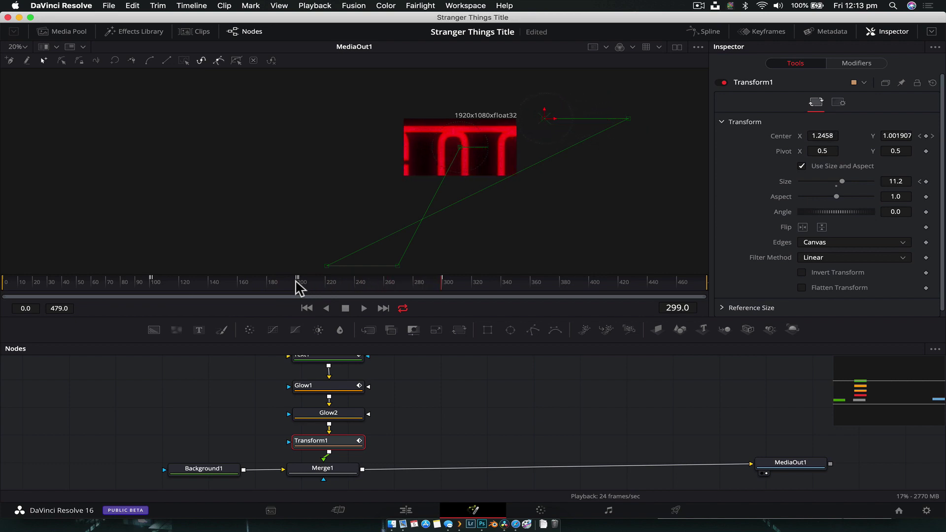
pyautogui.press('Right')
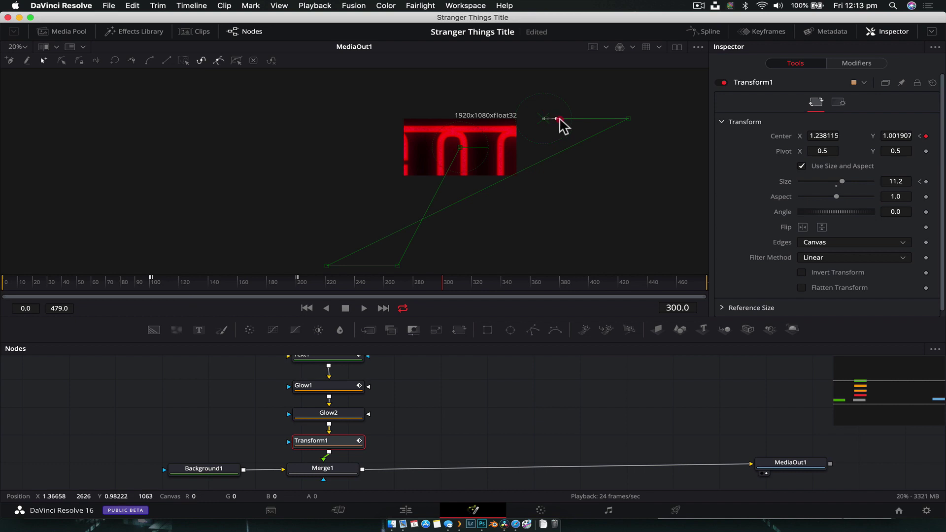
pyautogui.moveTo(560, 119); pyautogui.dragTo(565, 120)
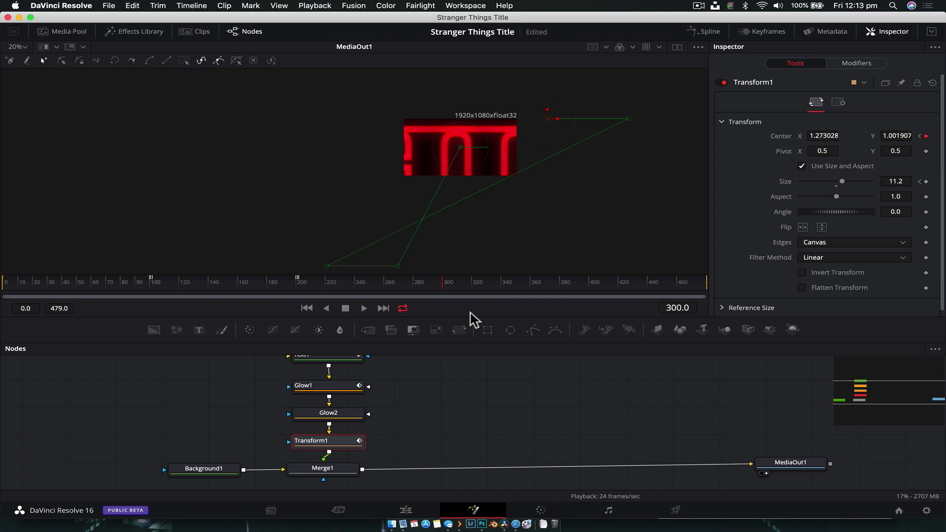
# Step: Switch to the Stranger Things title sequence in Safari, review the final logo pull-back from 0:36, and return to DaVinci Resolve
pyautogui.click(513, 523)
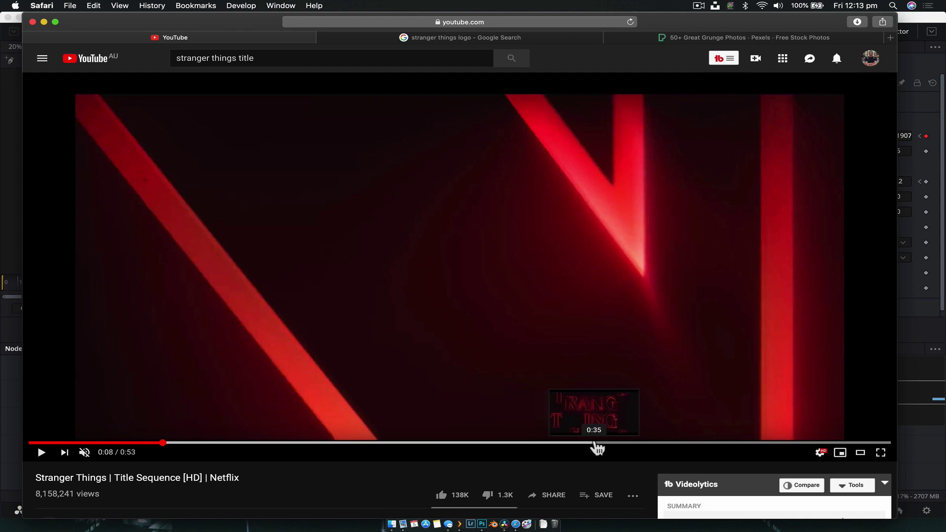
pyautogui.click(618, 443)
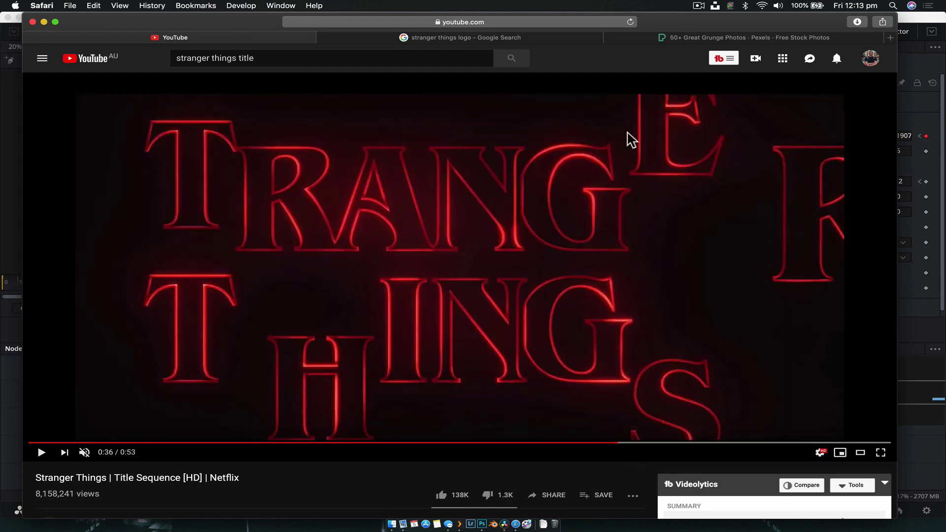
pyautogui.click(41, 454)
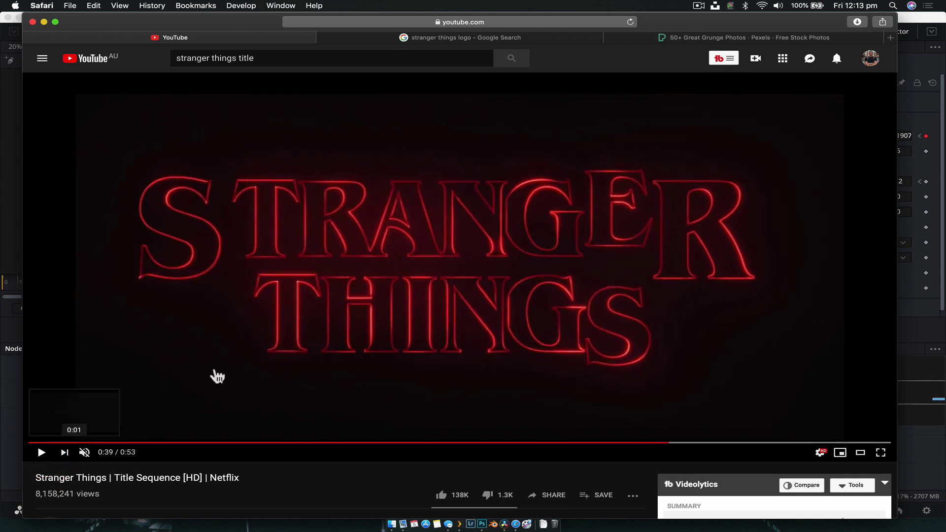
pyautogui.click(920, 112)
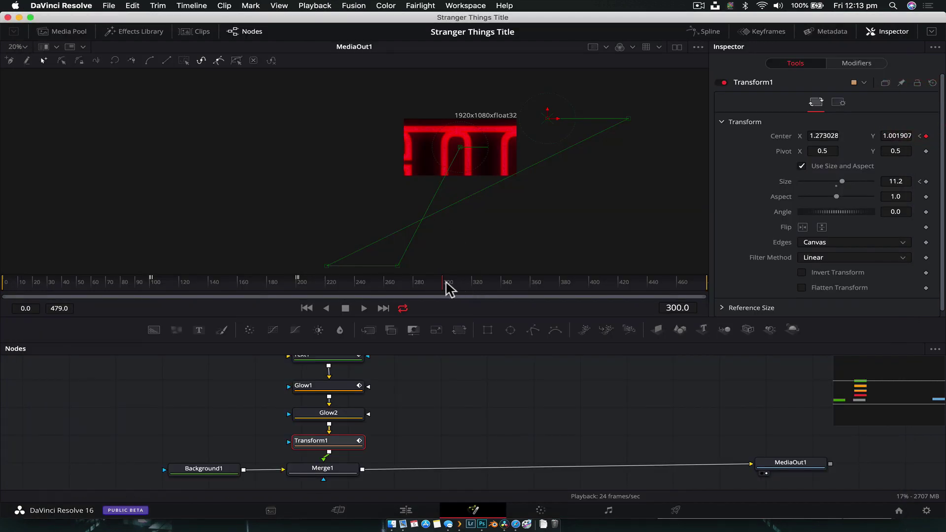
# Step: Keyframe Center and Size unchanged at frame 301, and set the Transform1 Center to X 0.5, Y 0.5 at frame 302
pyautogui.press('Right')
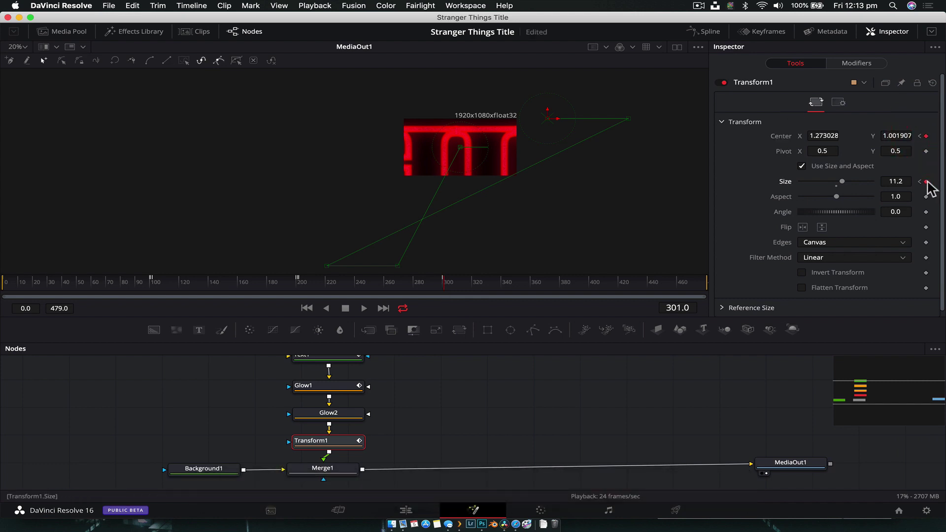
pyautogui.press('Right')
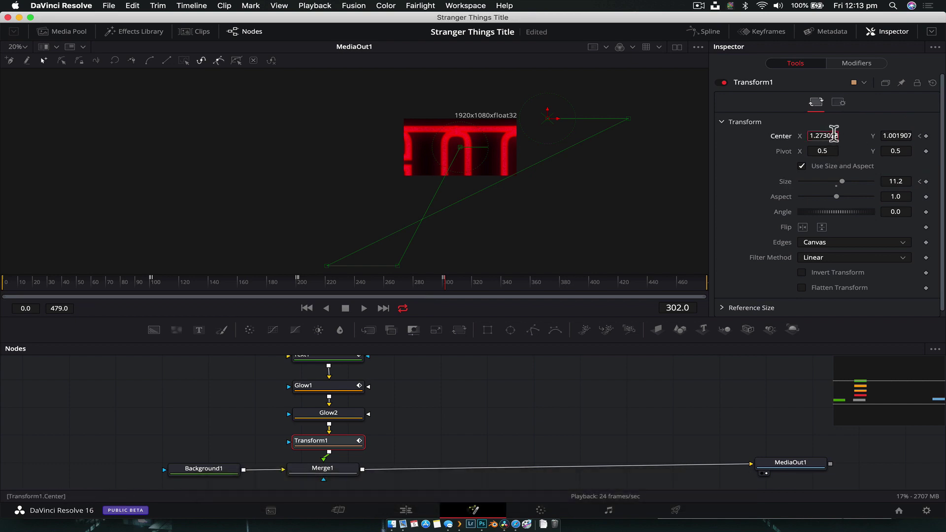
pyautogui.click(891, 135)
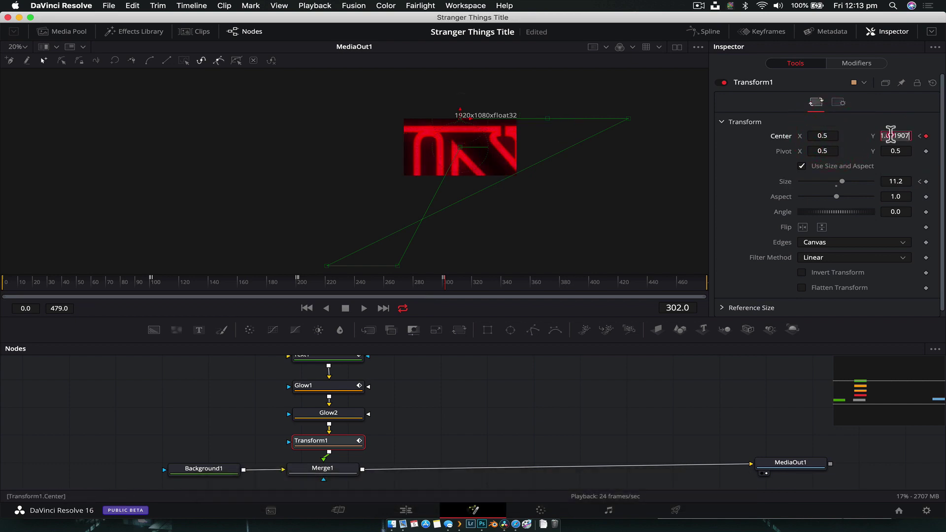
pyautogui.write('0.5')
pyautogui.press('Return')
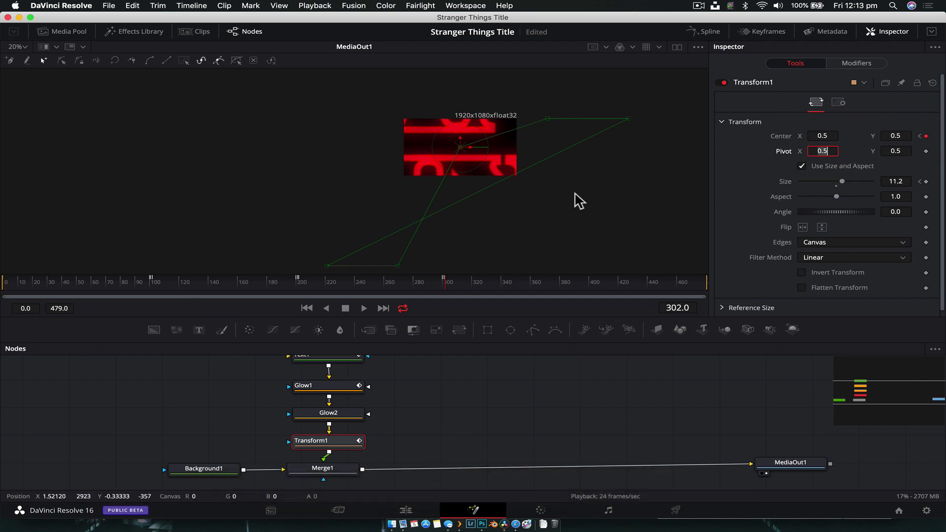
# Step: At frame 302, reduce the Transform1 Size to 7.0 for the start of the title zoom-out
pyautogui.moveTo(841, 183); pyautogui.dragTo(840, 182)
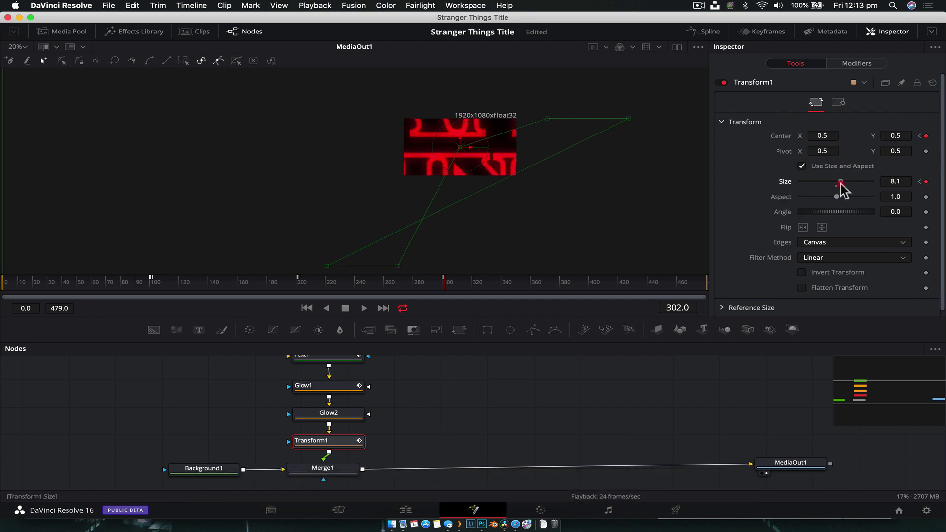
pyautogui.scroll(5, 636, 159)
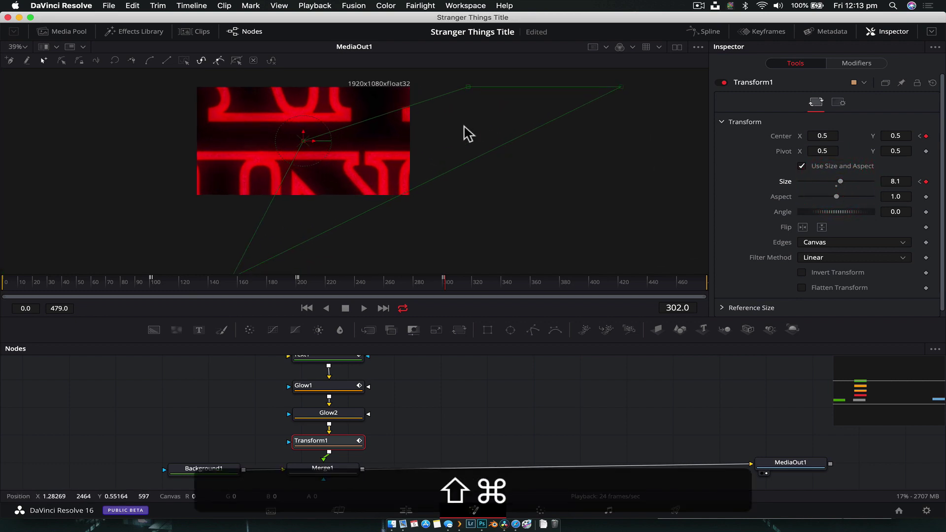
pyautogui.scroll(4, 523, 161)
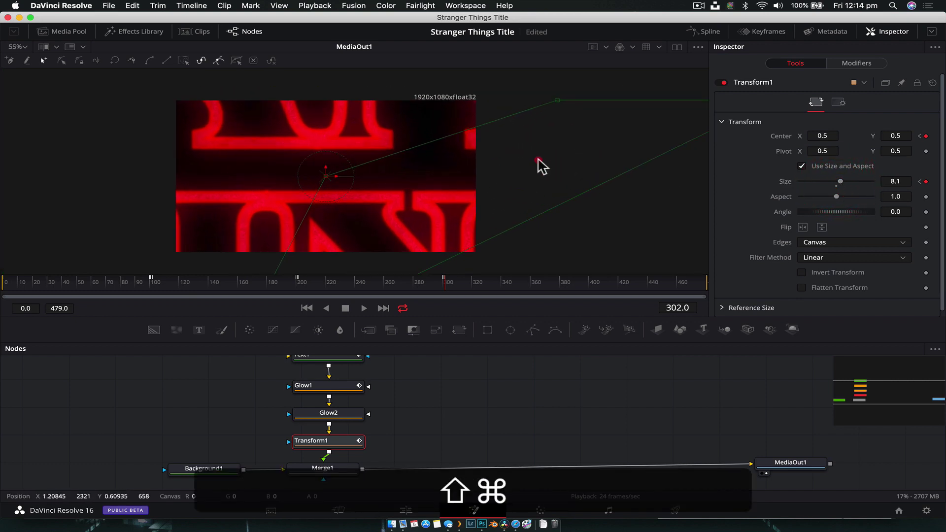
pyautogui.click(900, 181)
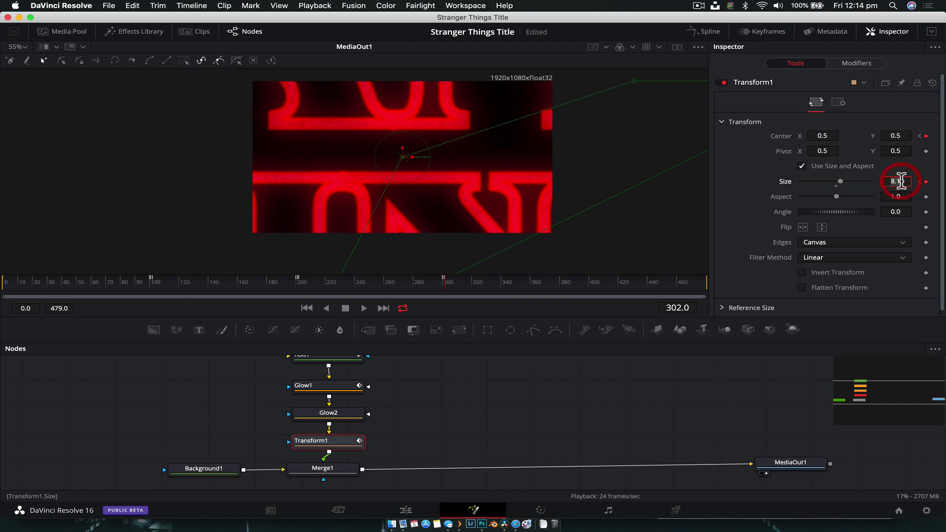
pyautogui.press('Return')
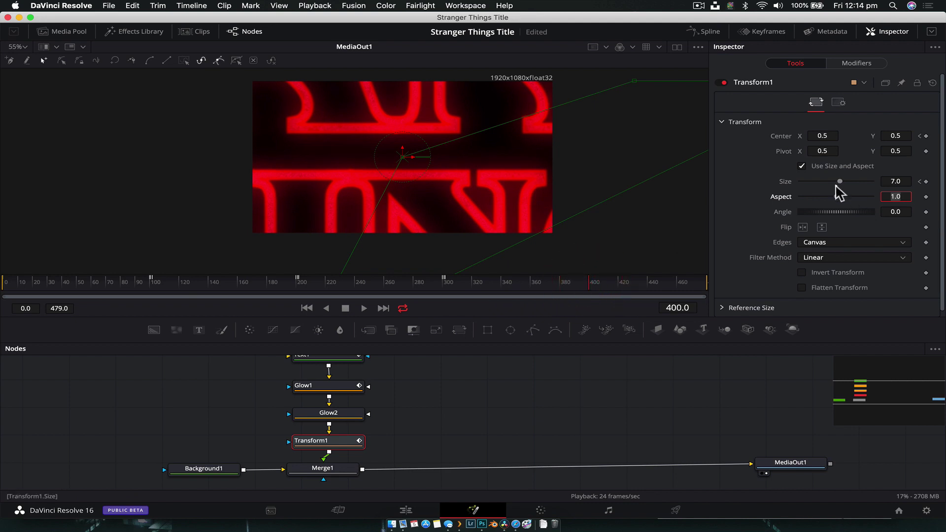
# Step: At frame 400, reset the Transform1 Size to 1.0 so the full title fits the frame
pyautogui.doubleClick(837, 182)
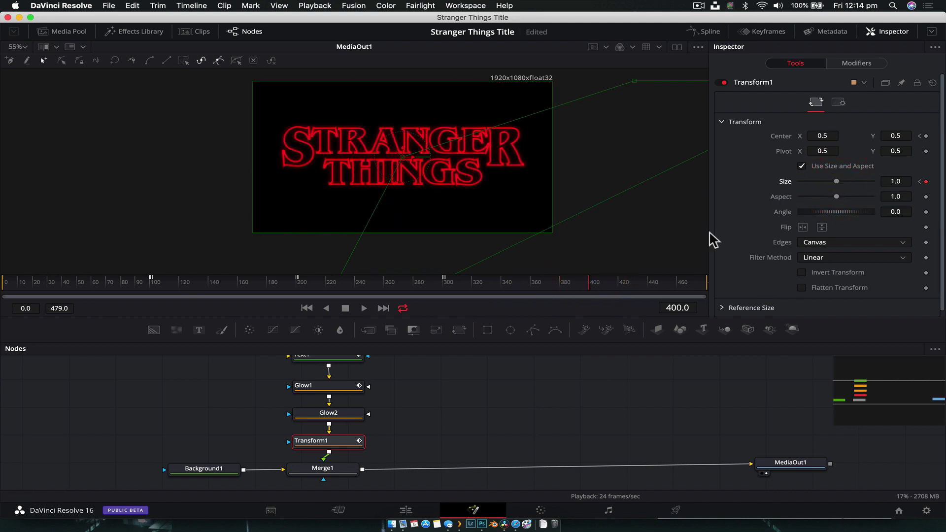
pyautogui.click(844, 186)
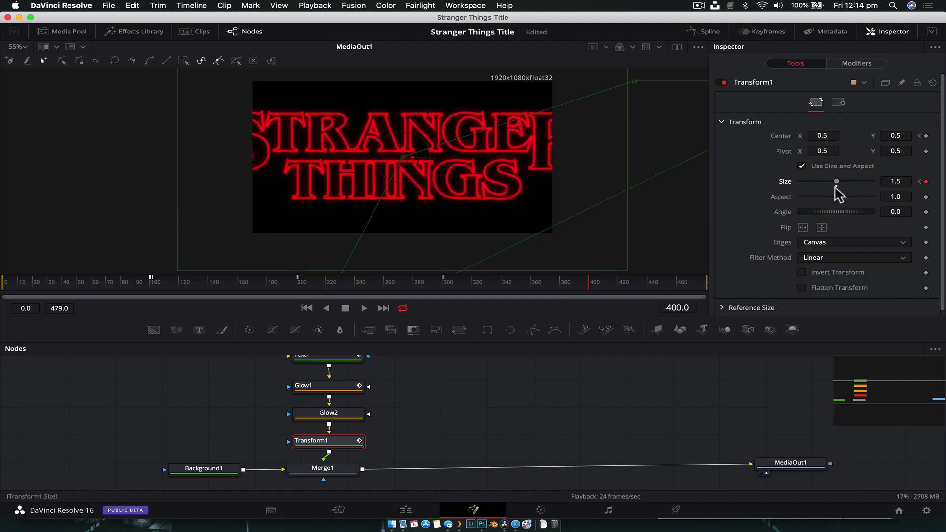
pyautogui.doubleClick(837, 186)
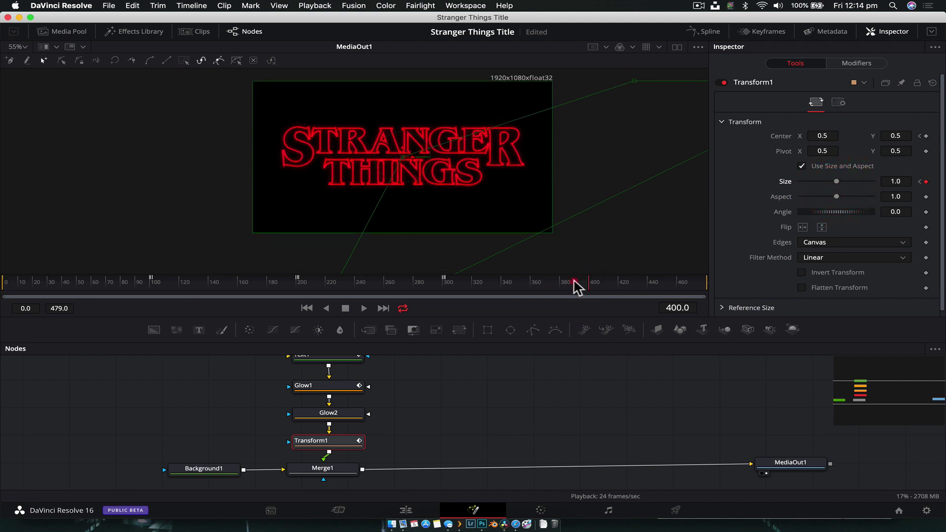
# Step: Play back the title zoom-out from frame 300 to just past frame 400
pyautogui.click(444, 284)
pyautogui.click(617, 229)
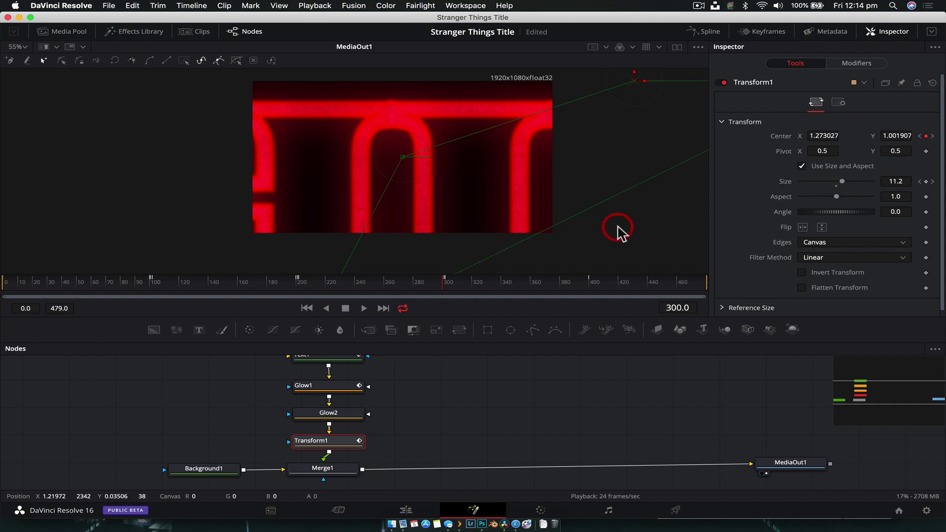
pyautogui.press('space')
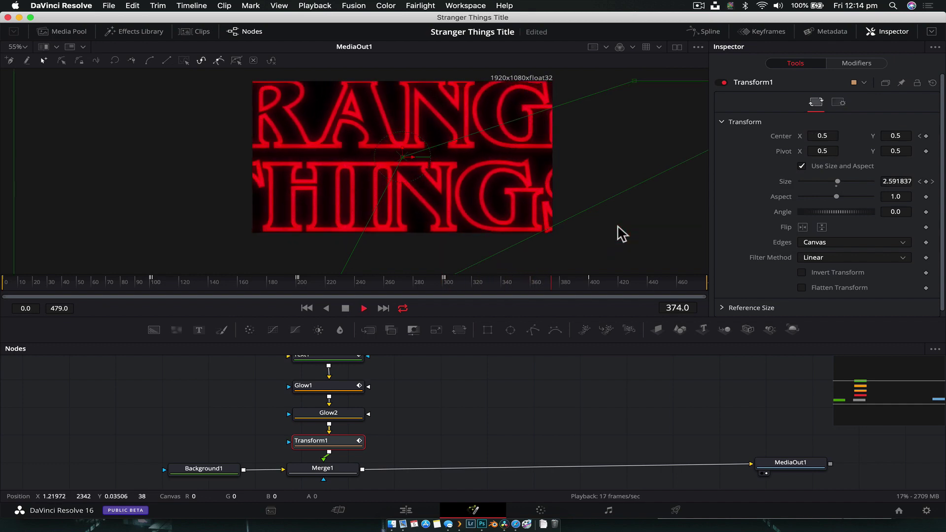
pyautogui.press('space')
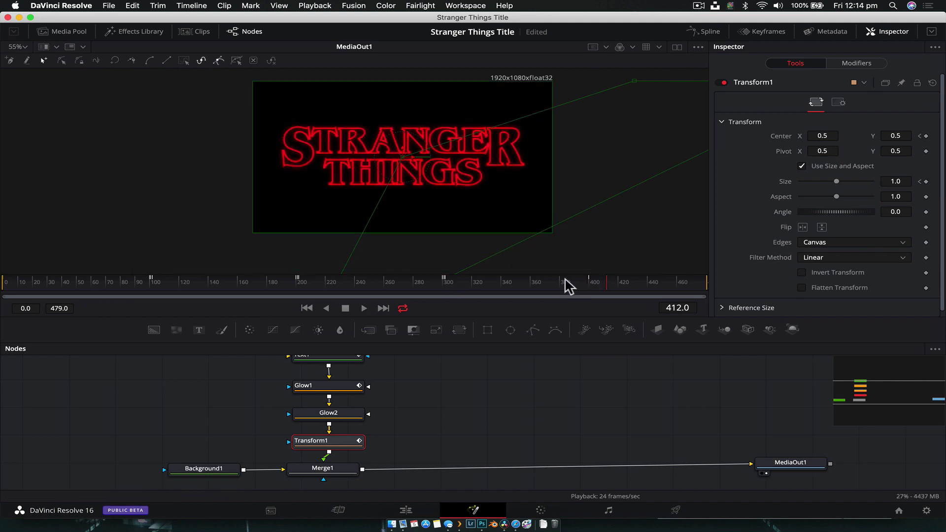
# Step: At frame 302, set the Transform1 Size to 6.0 and review the zoom-out up to frame 400
pyautogui.moveTo(596, 289); pyautogui.dragTo(444, 290)
pyautogui.click(450, 285)
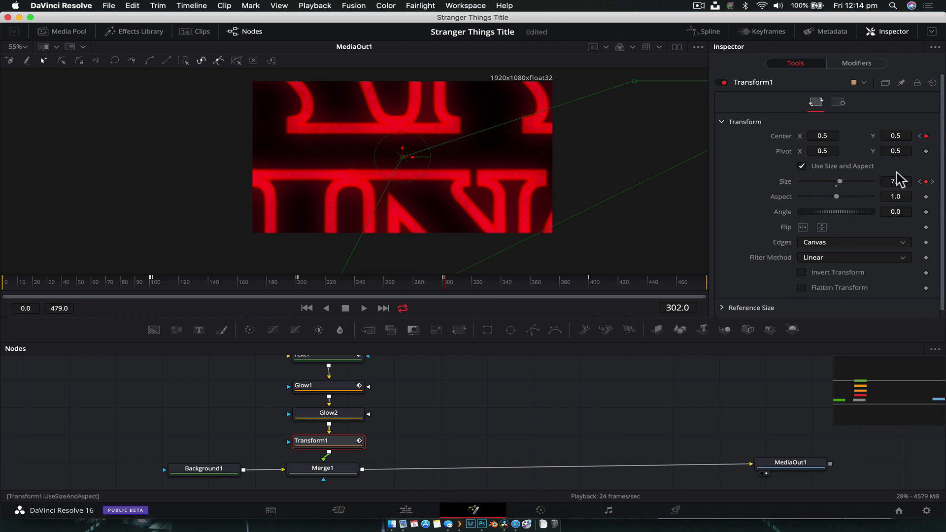
pyautogui.press('Return')
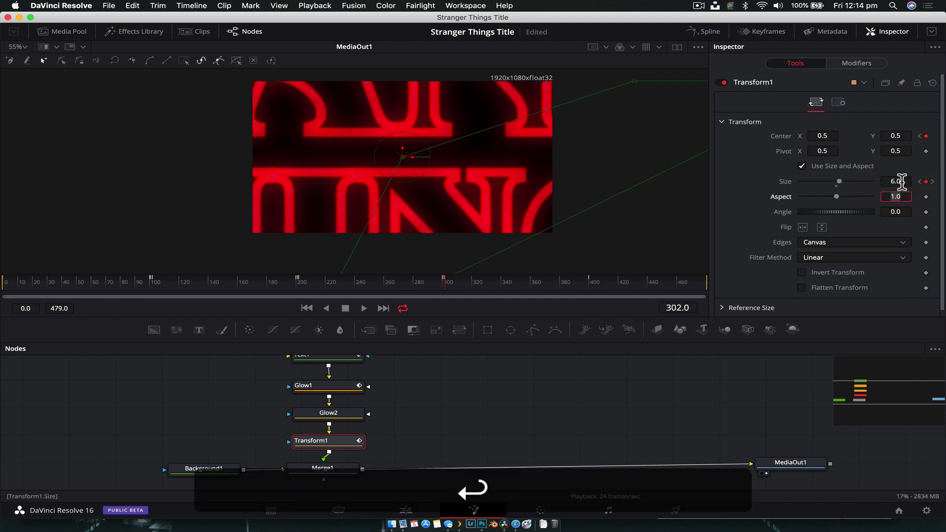
pyautogui.moveTo(453, 284)
pyautogui.mouseDown()
pyautogui.moveTo(500, 283)
pyautogui.moveTo(442, 284)
pyautogui.mouseUp()
pyautogui.press(']')
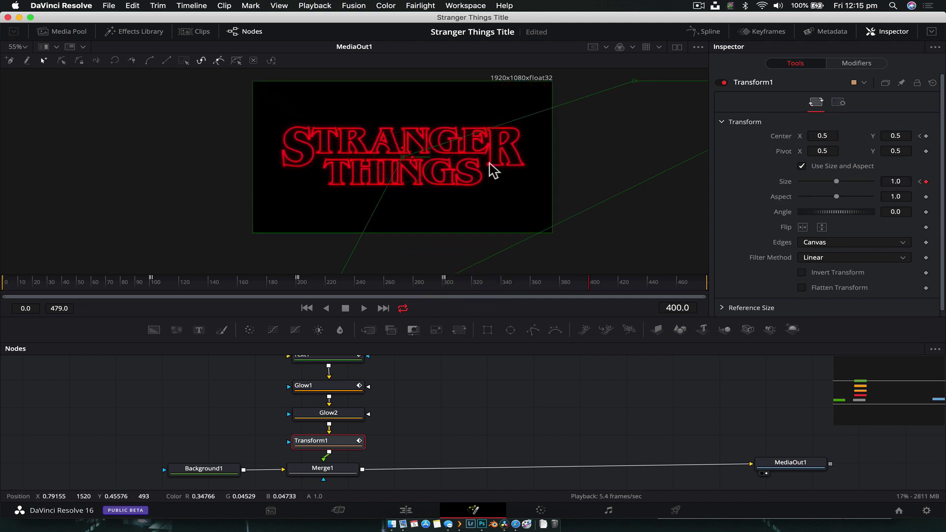
# Step: At frame 400, test a wider Tracking of 1.134 on the Text1 title and reset it to 1.0
pyautogui.click(334, 361)
pyautogui.scroll(1, 334, 361)
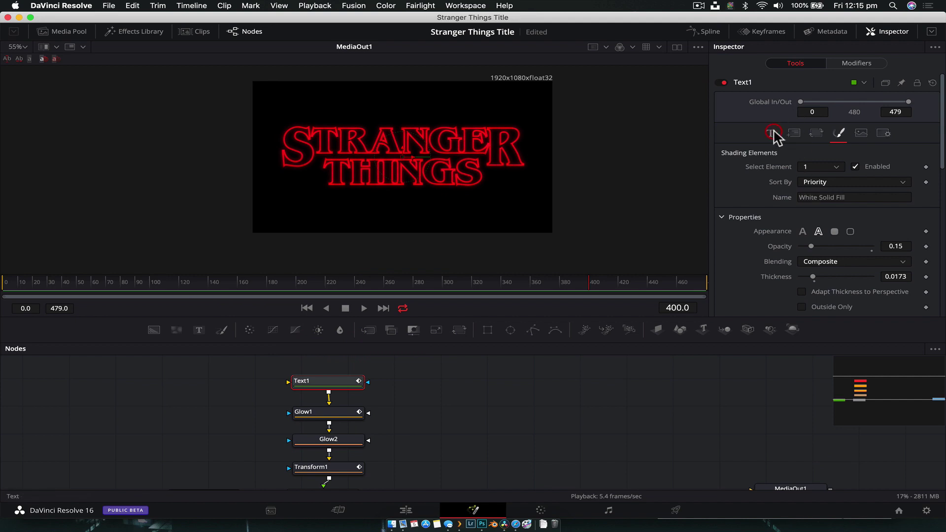
pyautogui.click(772, 133)
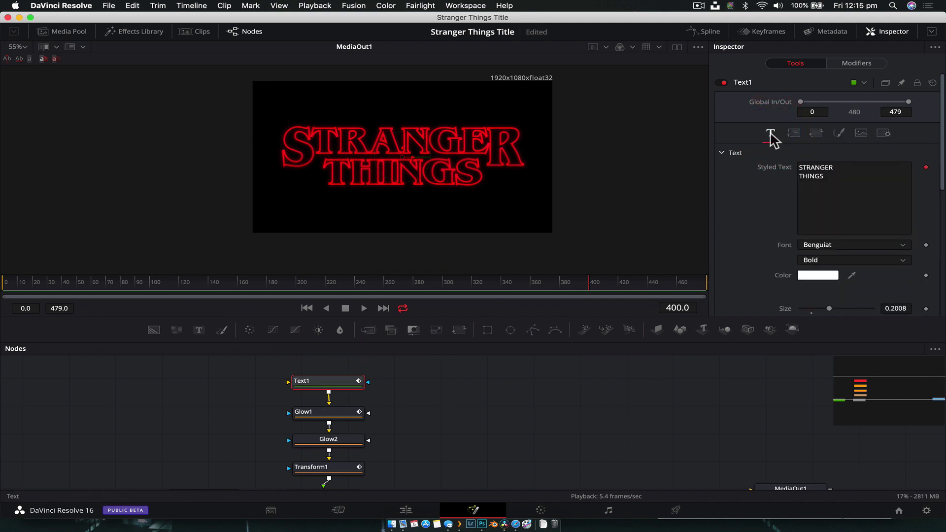
pyautogui.scroll(-3, 772, 140)
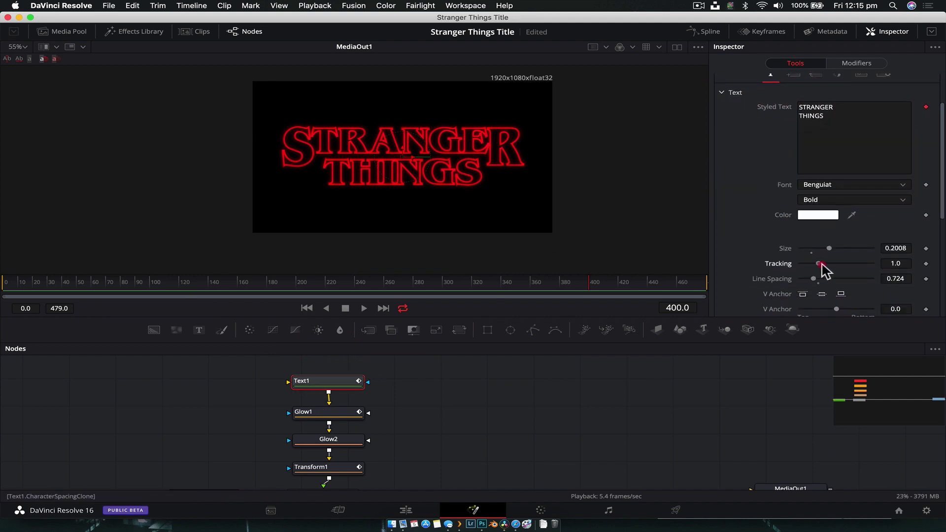
pyautogui.moveTo(819, 264); pyautogui.dragTo(820, 265)
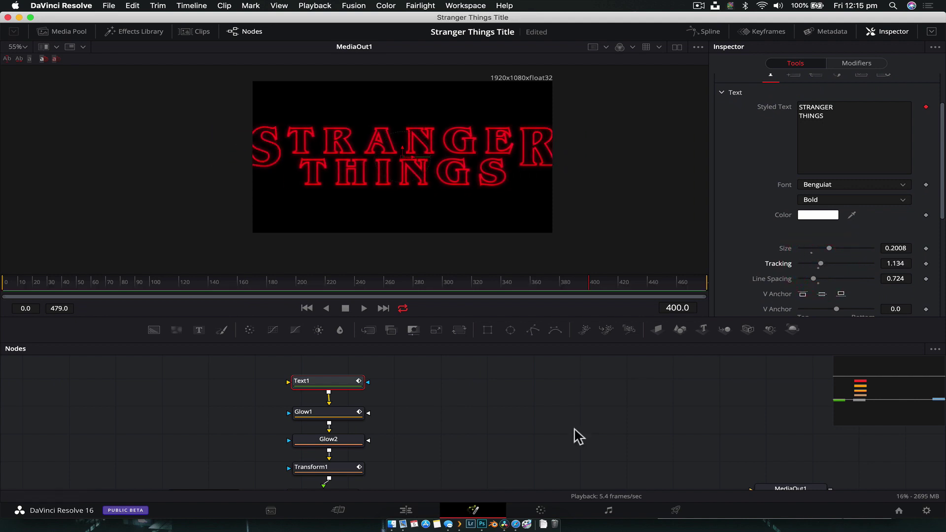
pyautogui.doubleClick(820, 264)
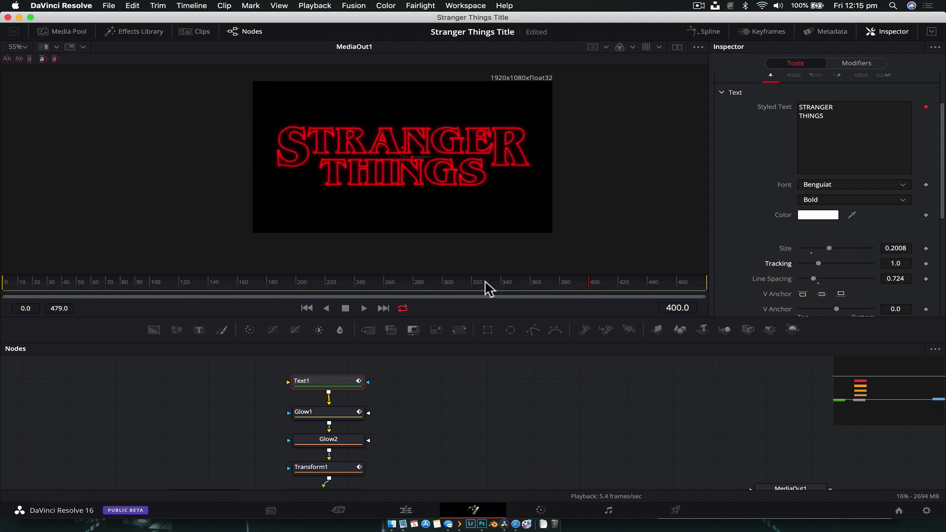
# Step: Keyframe the Text1 Tracking at 1.0 on frame 301, just before the cut to the zoom-out shot
pyautogui.click(448, 283)
pyautogui.press('Right')
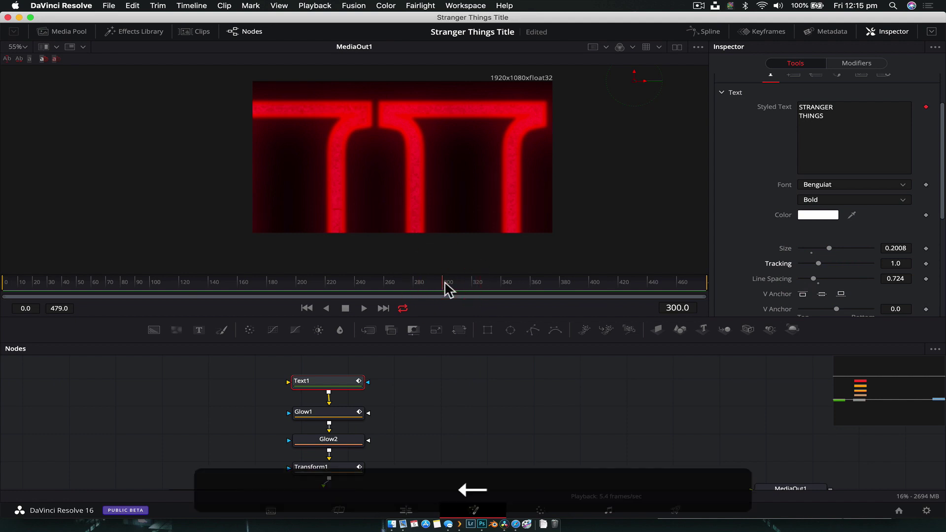
pyautogui.press('Right')
pyautogui.press('Right')
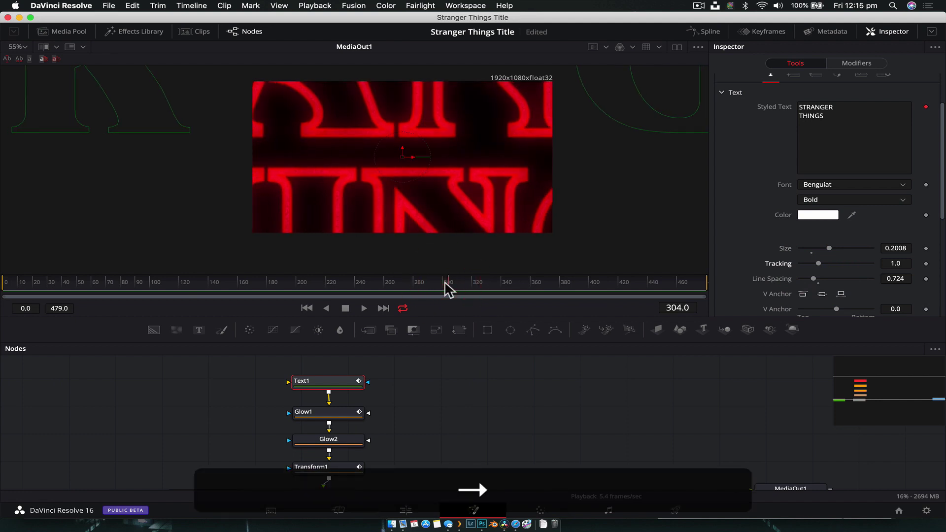
pyautogui.press('Left')
pyautogui.press('Left')
pyautogui.press('Left')
pyautogui.press('Right')
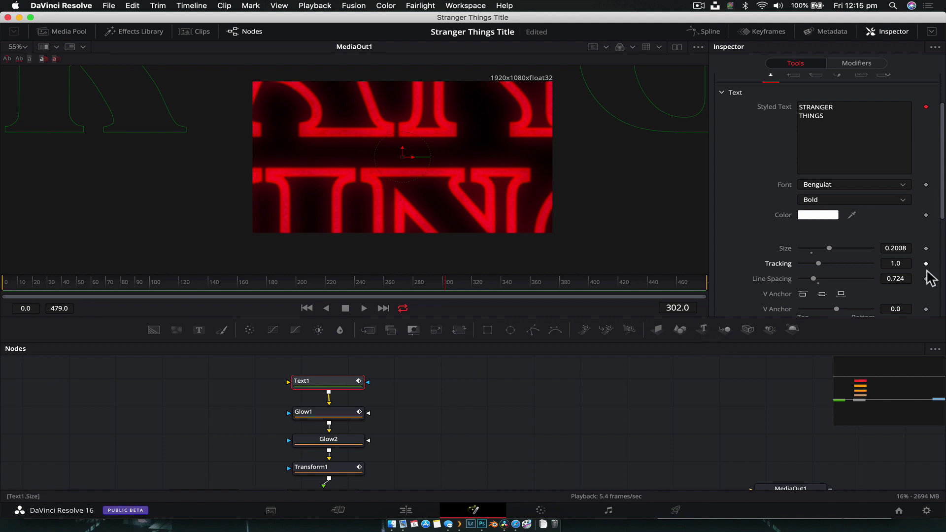
pyautogui.press('Left')
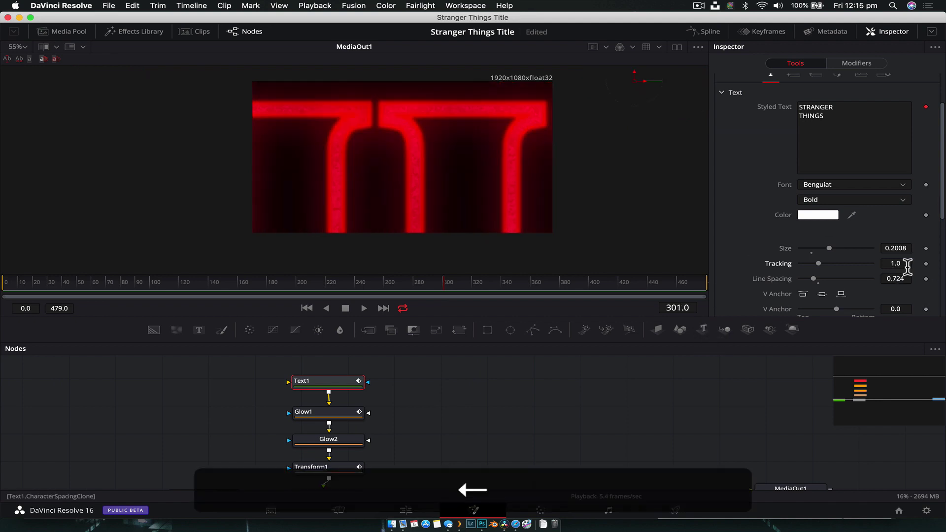
pyautogui.click(926, 263)
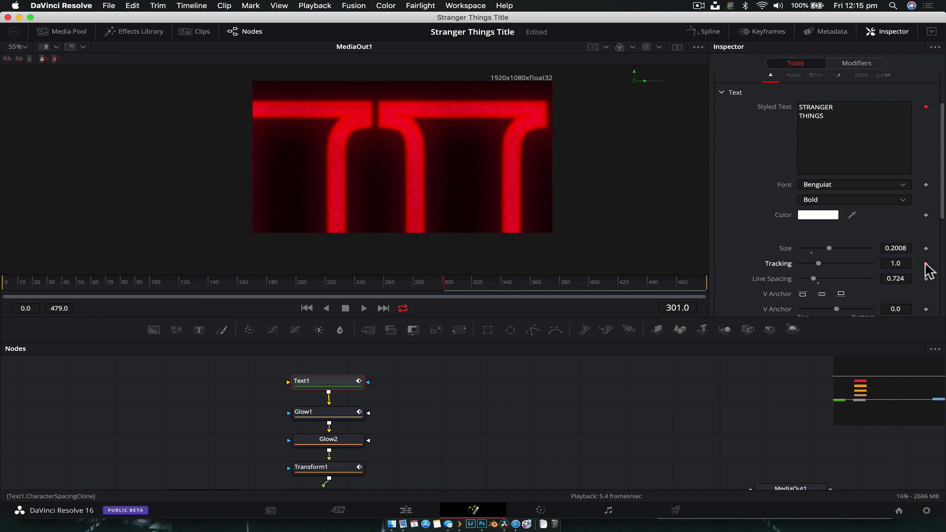
# Step: Keyframe the Text1 Tracking at 1.228 on frame 302 and at 1.0 on frame 400
pyautogui.press('Right')
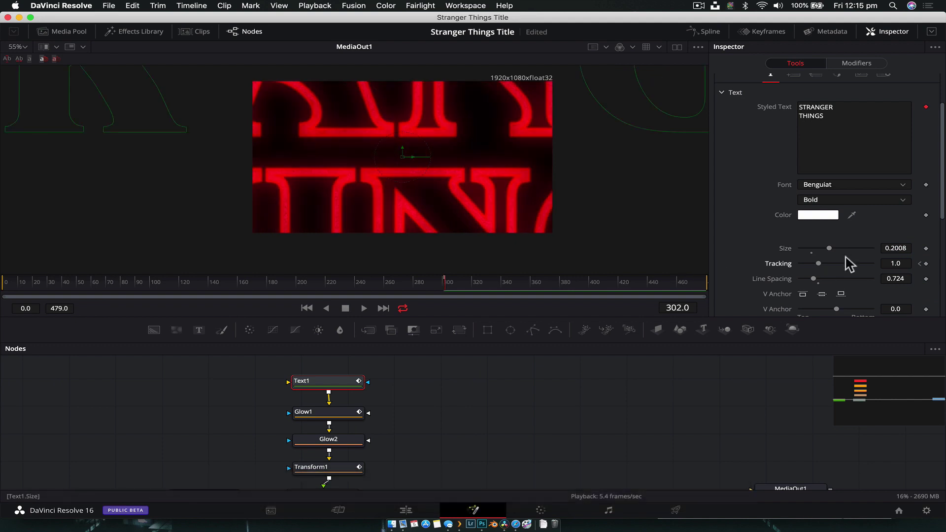
pyautogui.moveTo(819, 267); pyautogui.dragTo(825, 268)
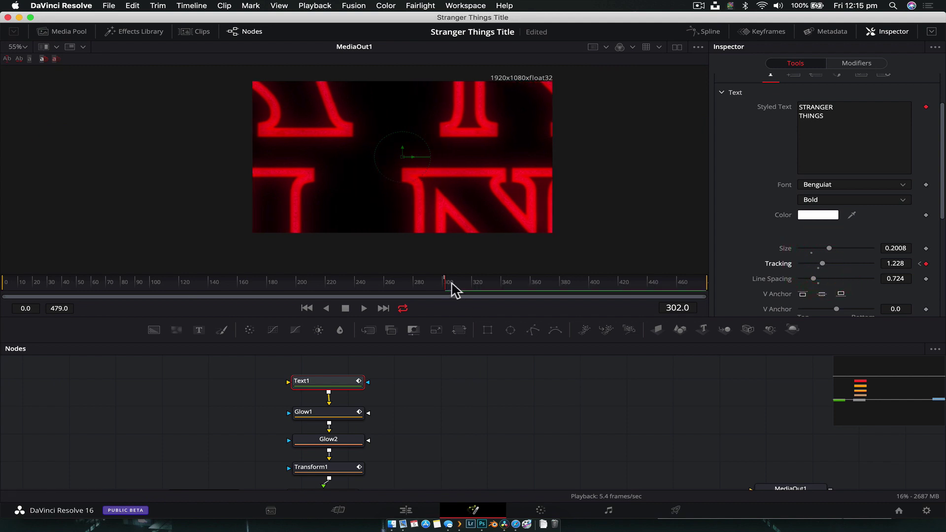
pyautogui.moveTo(452, 283); pyautogui.dragTo(590, 286)
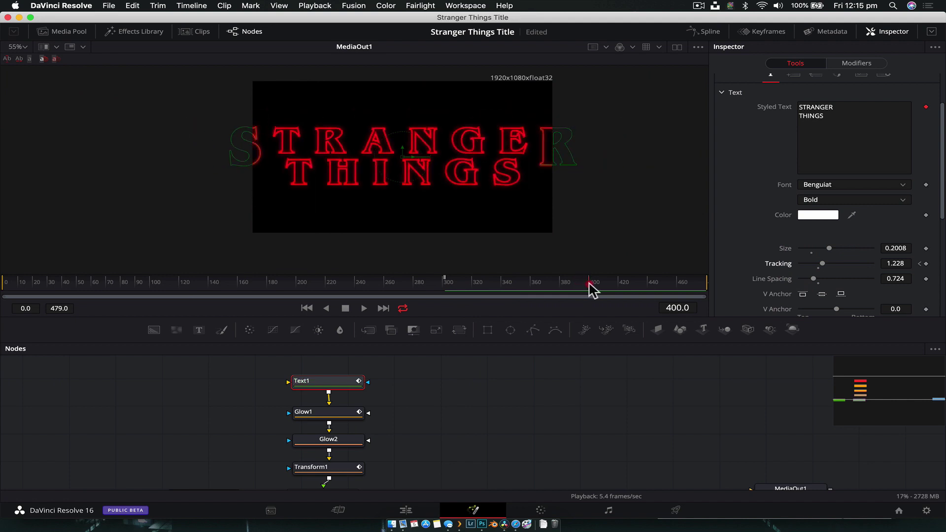
pyautogui.doubleClick(818, 267)
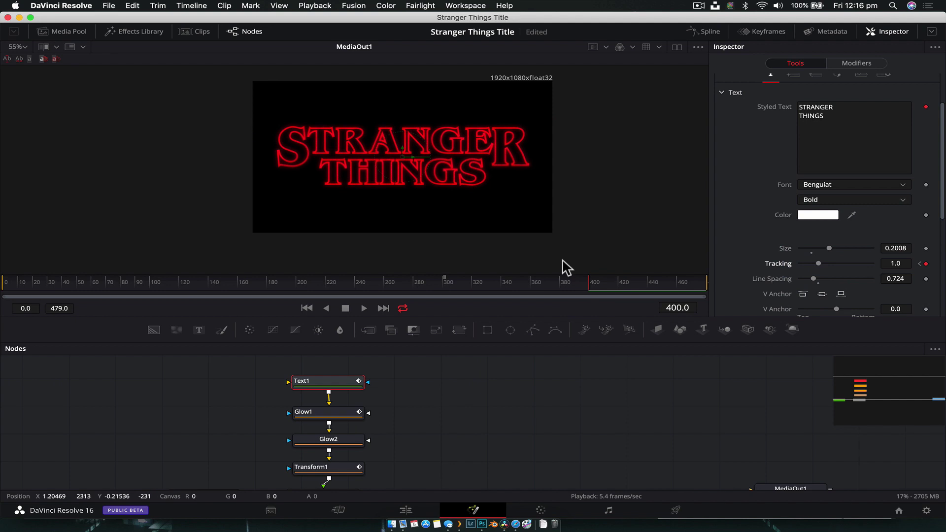
# Step: Review the narrowing letter tracking from about frame 302 to frame 367
pyautogui.moveTo(575, 287); pyautogui.dragTo(452, 287)
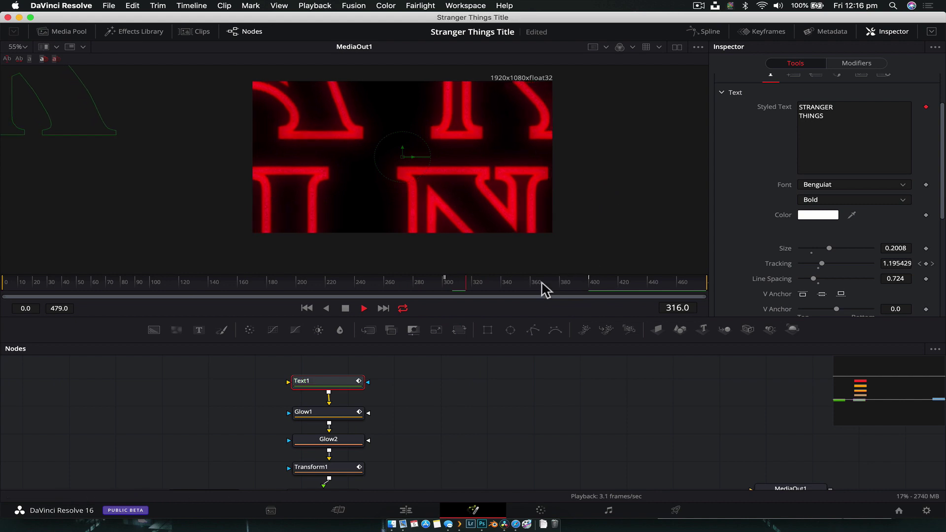
pyautogui.click(522, 284)
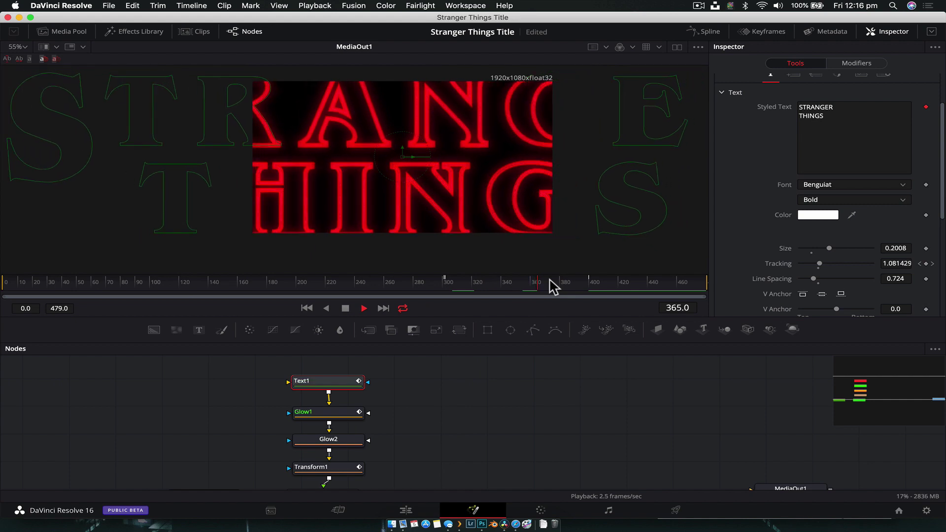
pyautogui.click(540, 287)
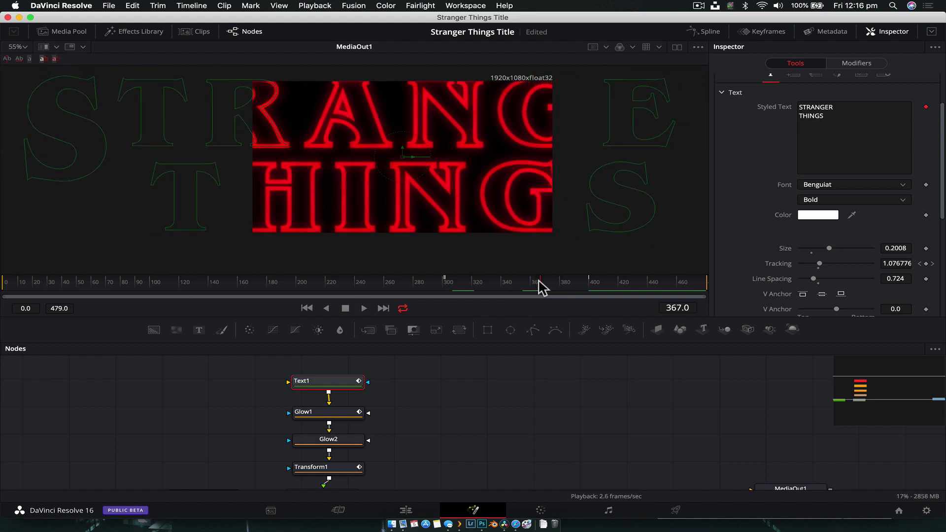
# Step: Return to frame 302 and set the Text1 Tracking keyframe there to 1.2
pyautogui.click(447, 285)
pyautogui.press('Left')
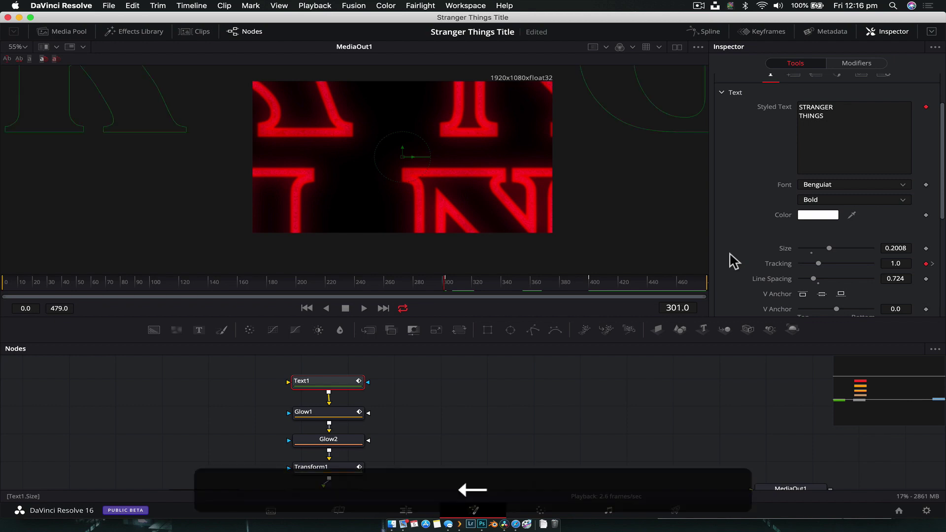
pyautogui.press('Right')
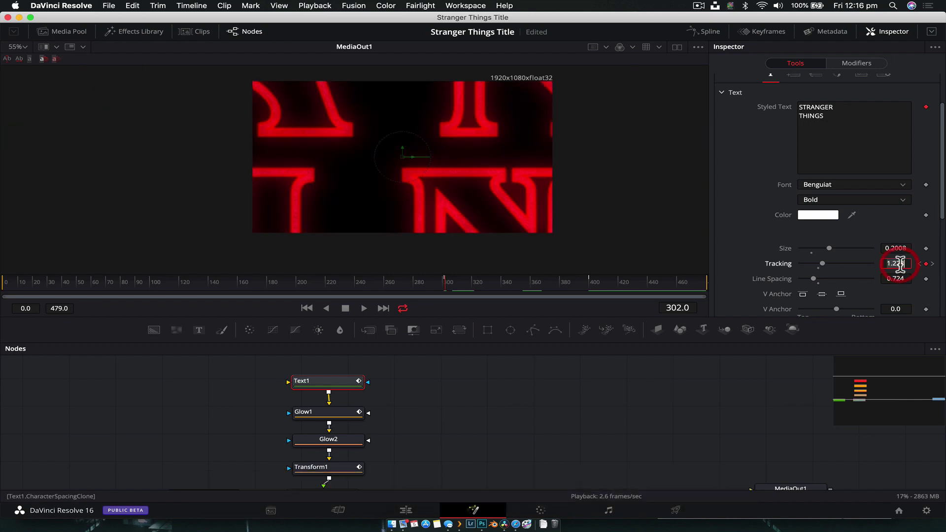
pyautogui.press('Return')
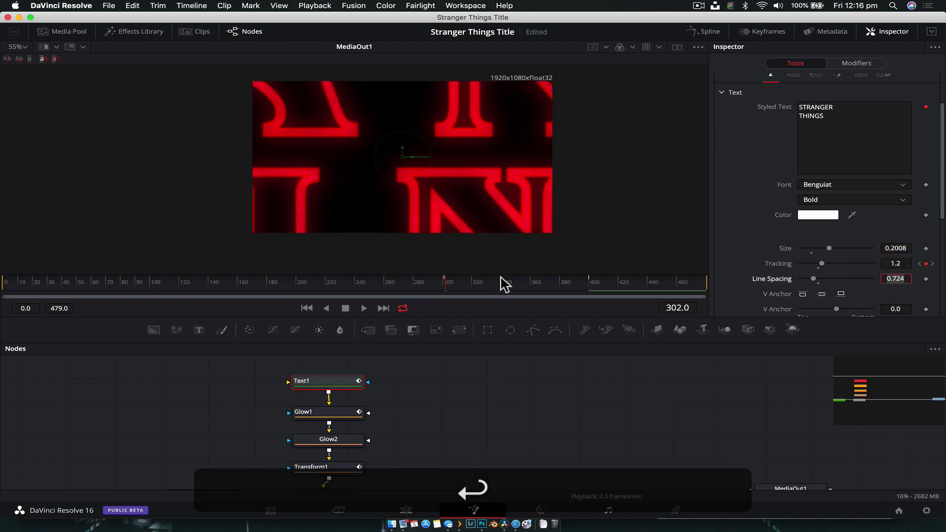
# Step: Keyframe the Text1 Tracking at 1.2 on frame 380 to hold the wide spacing through most of the zoom-out
pyautogui.click(531, 282)
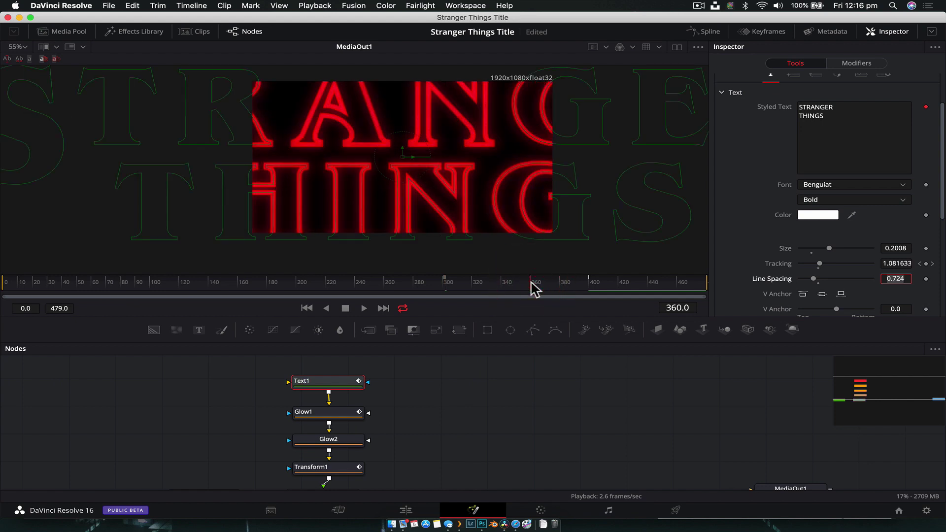
pyautogui.click(561, 284)
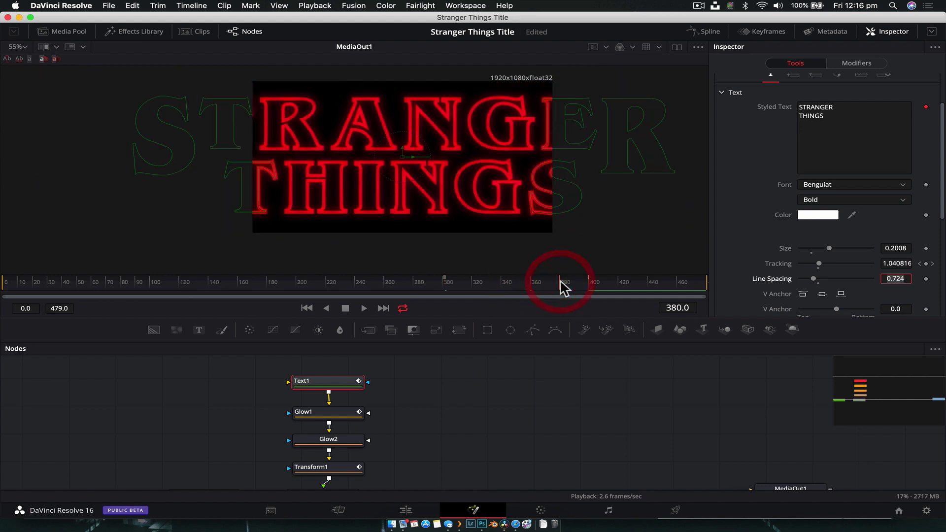
pyautogui.click(897, 263)
pyautogui.write('1.2')
pyautogui.press('Return')
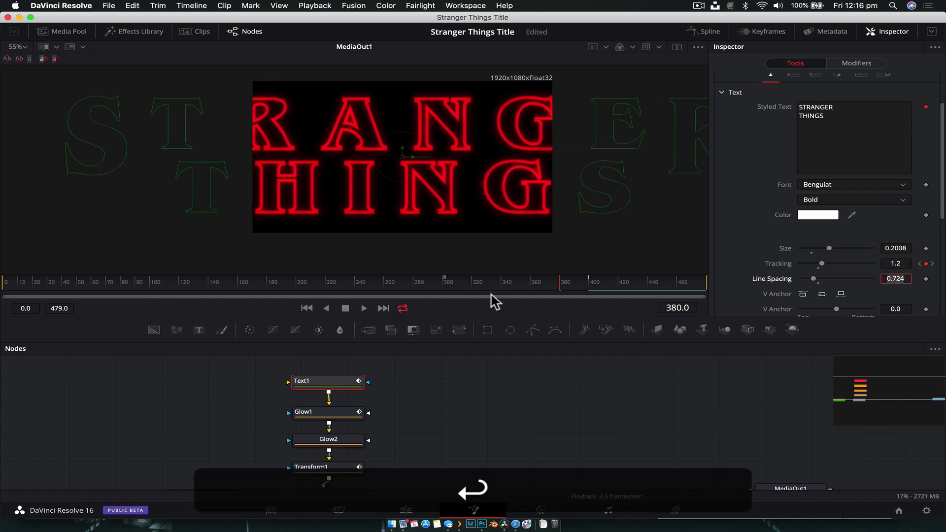
# Step: Play back the zoom-out around frames 359 to 400 to check how the letters close together
pyautogui.click(481, 284)
pyautogui.click(529, 286)
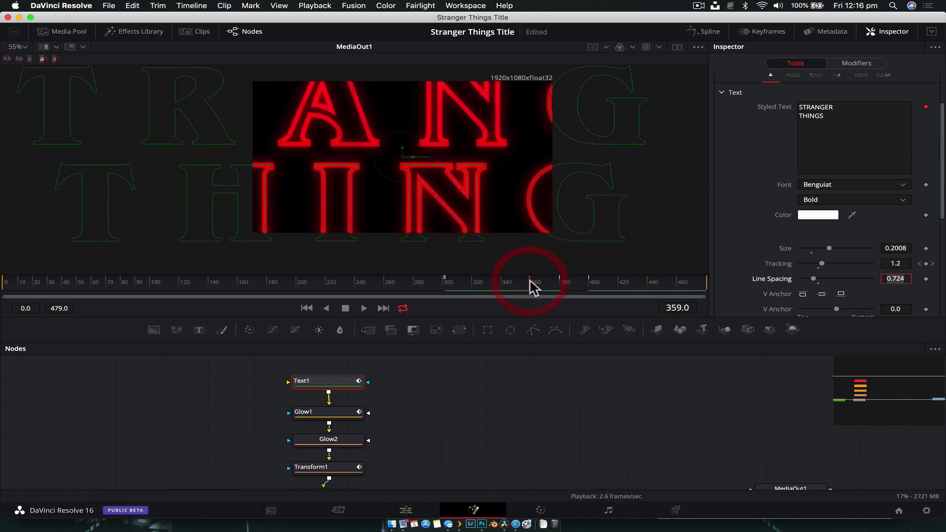
pyautogui.click(560, 285)
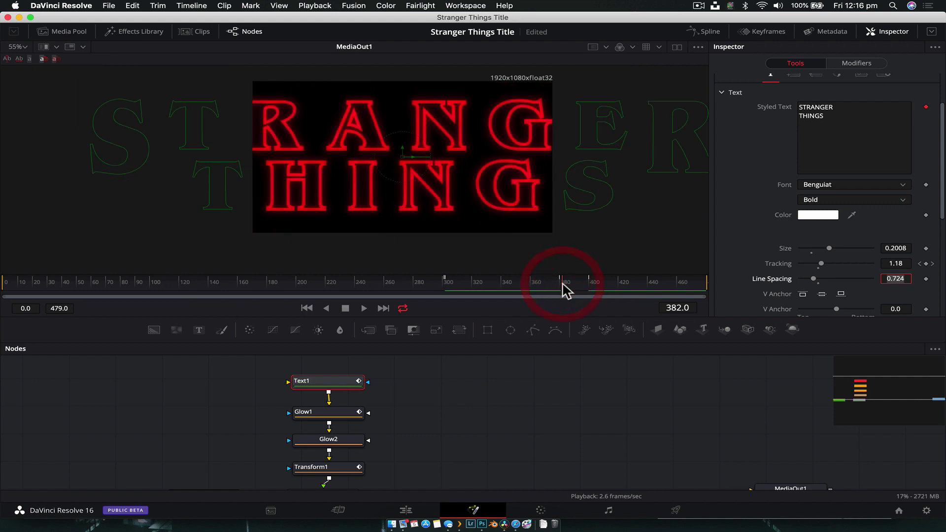
pyautogui.click(606, 243)
pyautogui.press('space')
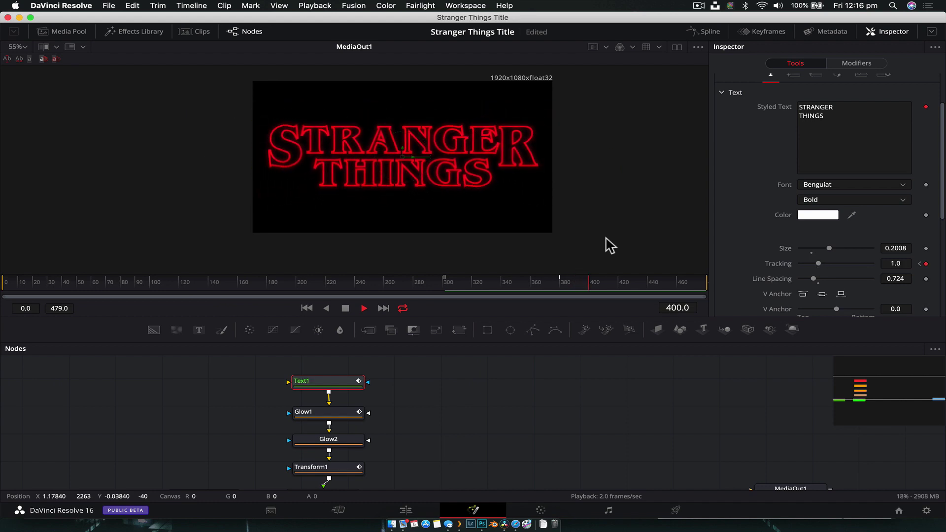
pyautogui.click(546, 286)
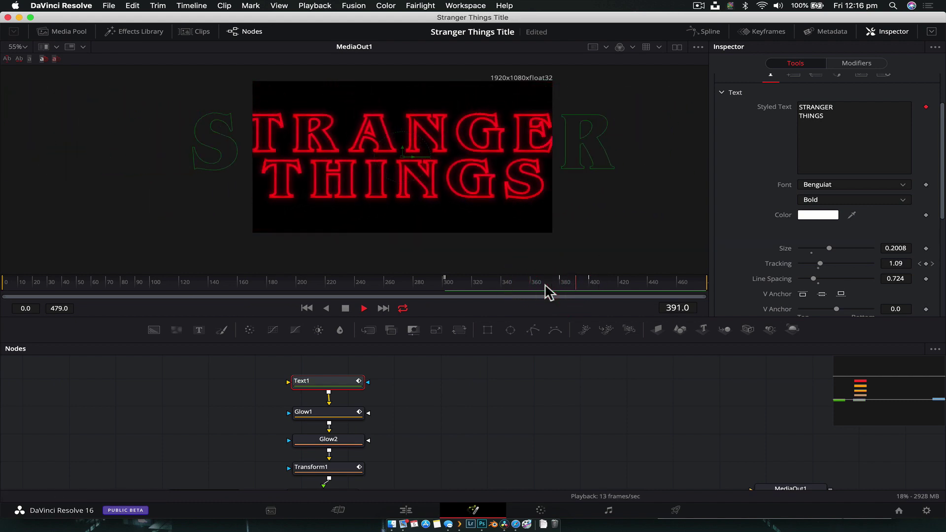
# Step: Replace the closing Tracking keyframe at frame 400 with one of 1.0 at frame 420
pyautogui.moveTo(548, 291); pyautogui.dragTo(593, 290)
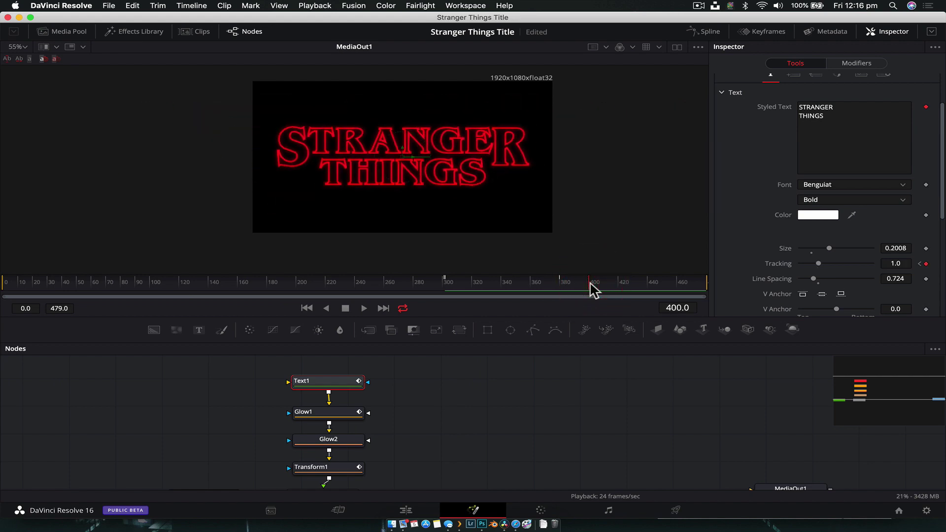
pyautogui.write('1.2')
pyautogui.press('Return')
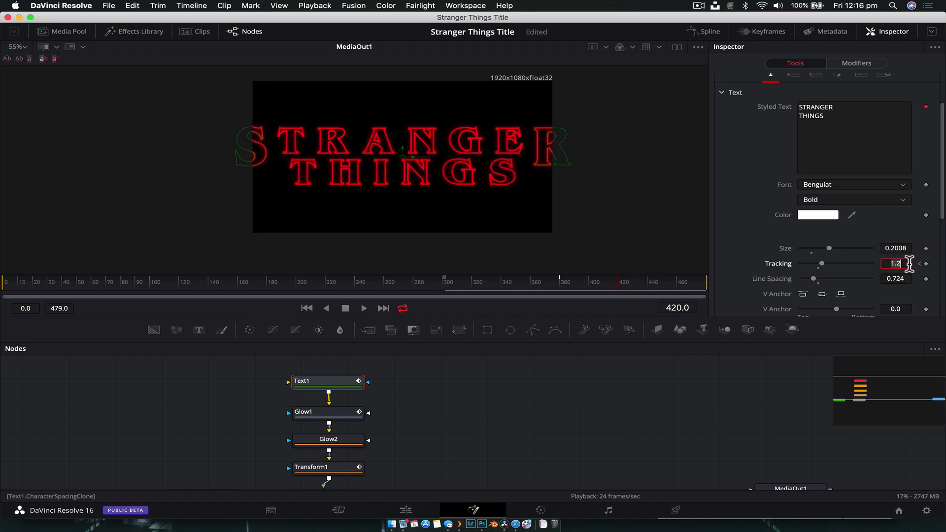
pyautogui.click(890, 264)
pyautogui.write('1.15')
pyautogui.press('Return')
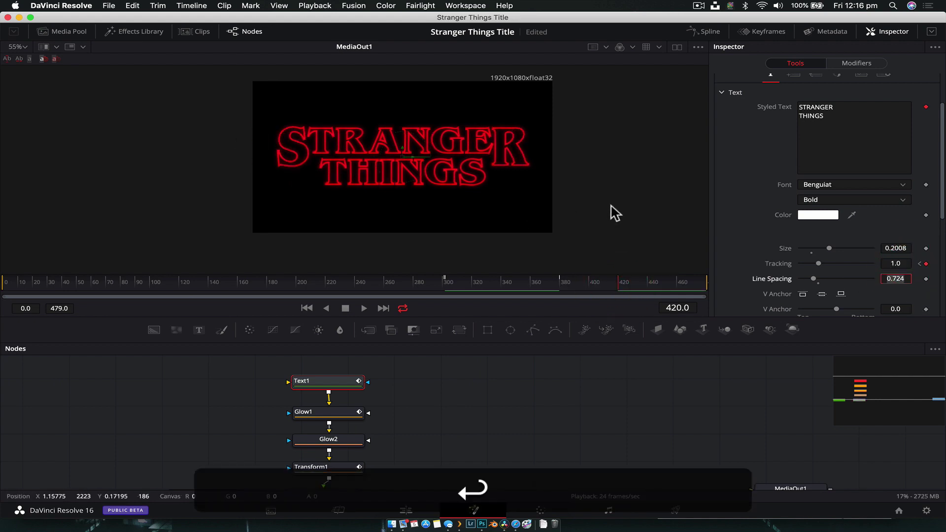
# Step: Play back the letters closing together from about frame 370 to 420, and save the project
pyautogui.click(569, 282)
pyautogui.click(542, 285)
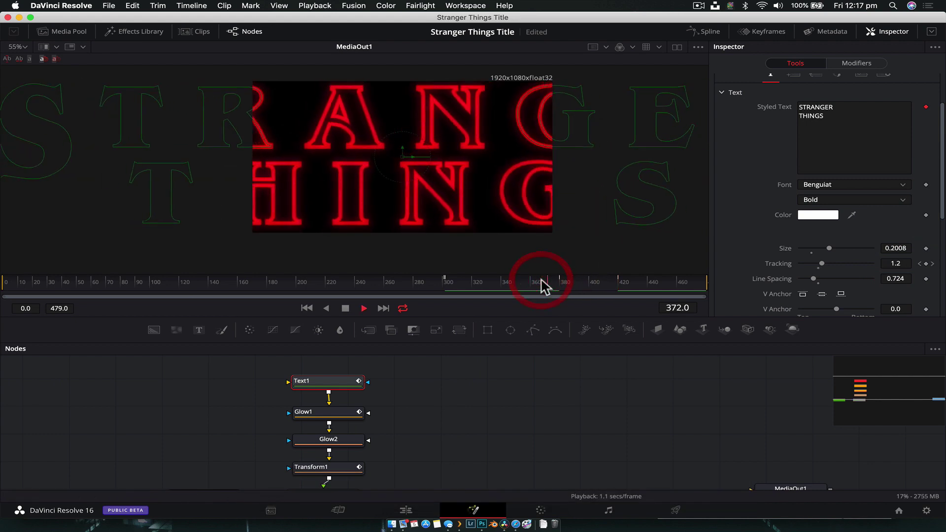
pyautogui.moveTo(542, 285); pyautogui.dragTo(562, 282)
pyautogui.press('space')
pyautogui.click(589, 244)
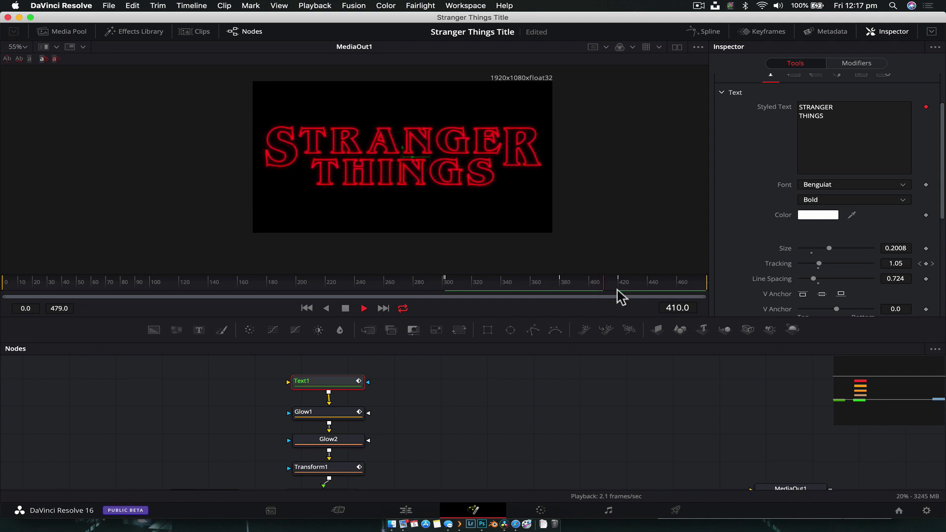
pyautogui.click(546, 285)
pyautogui.press('space')
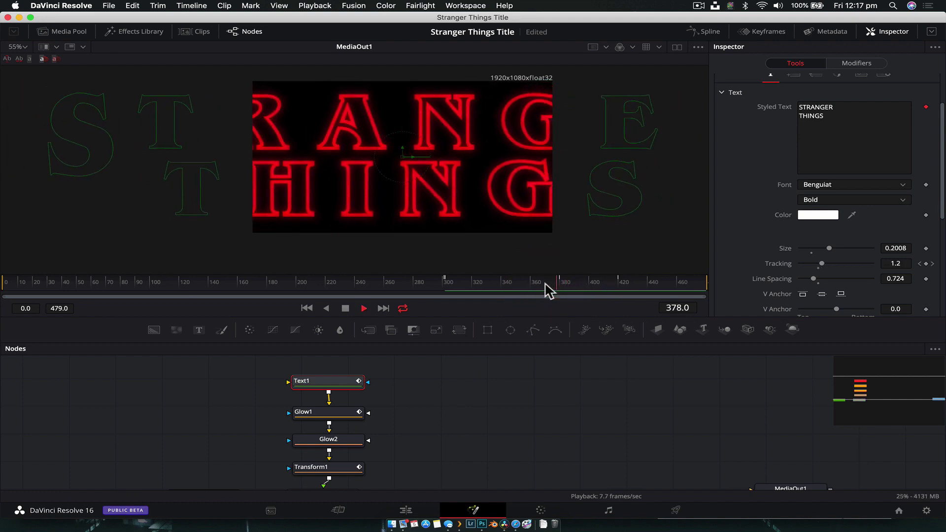
pyautogui.press('space')
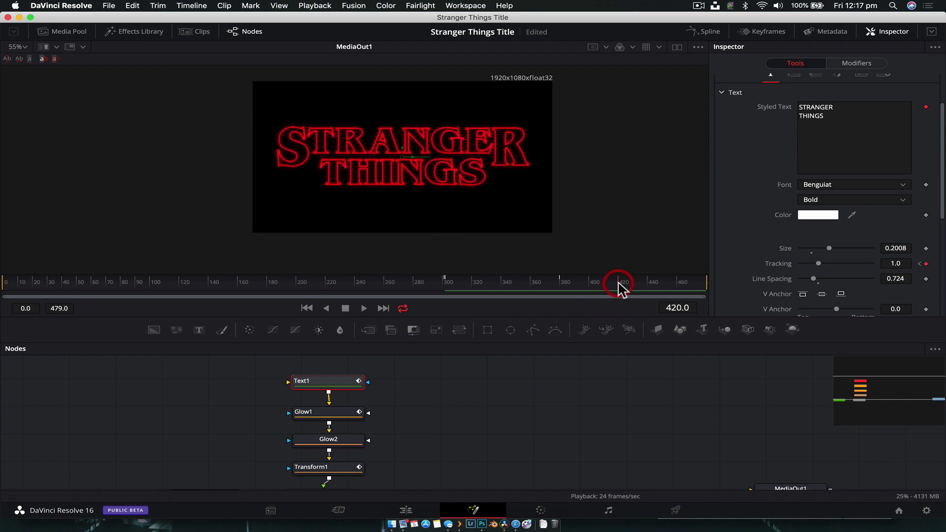
pyautogui.press('super+f')
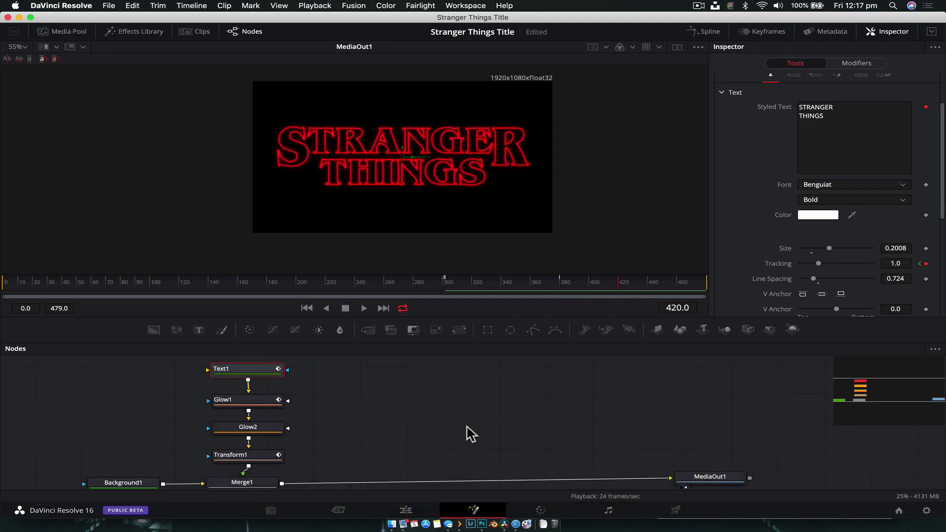
# Step: Switch to Safari, scrub the reference title sequence to 0:42 to examine the lines framing the title, and return to DaVinci Resolve
pyautogui.click(513, 523)
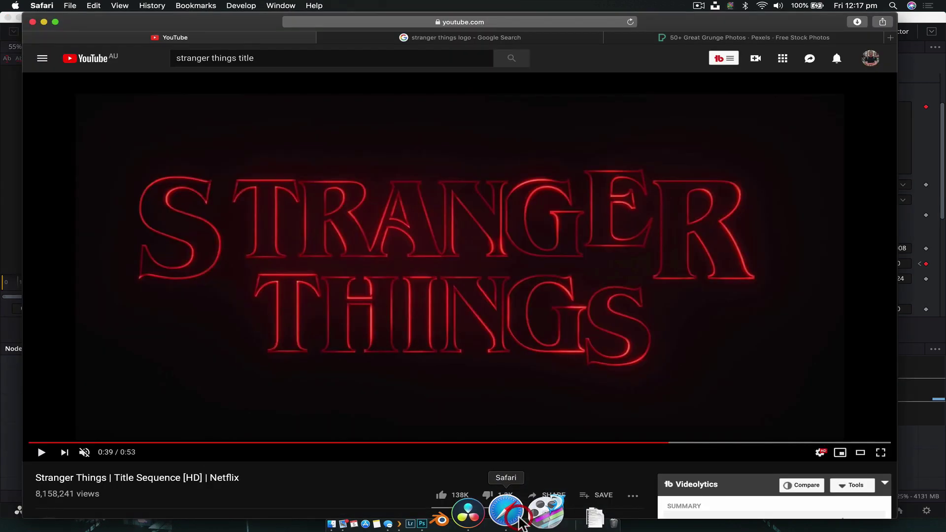
pyautogui.moveTo(671, 445); pyautogui.dragTo(714, 443)
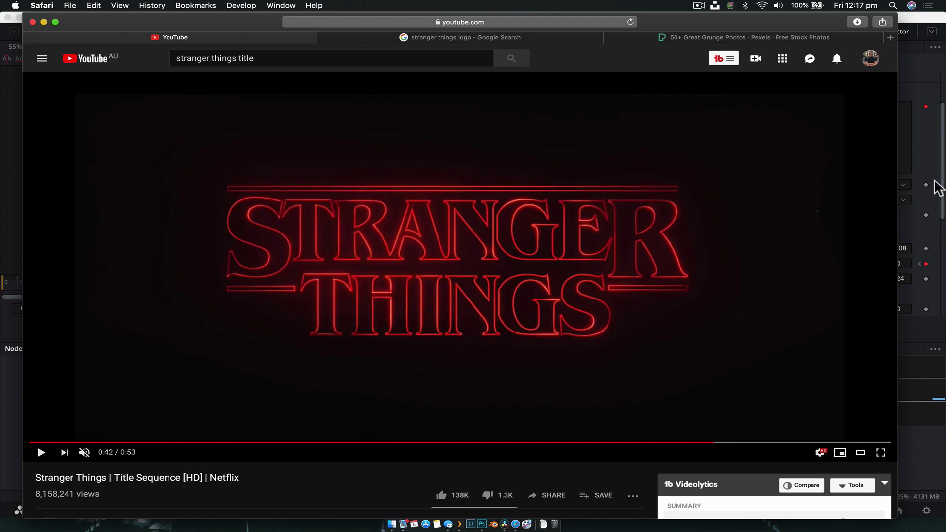
pyautogui.click(922, 151)
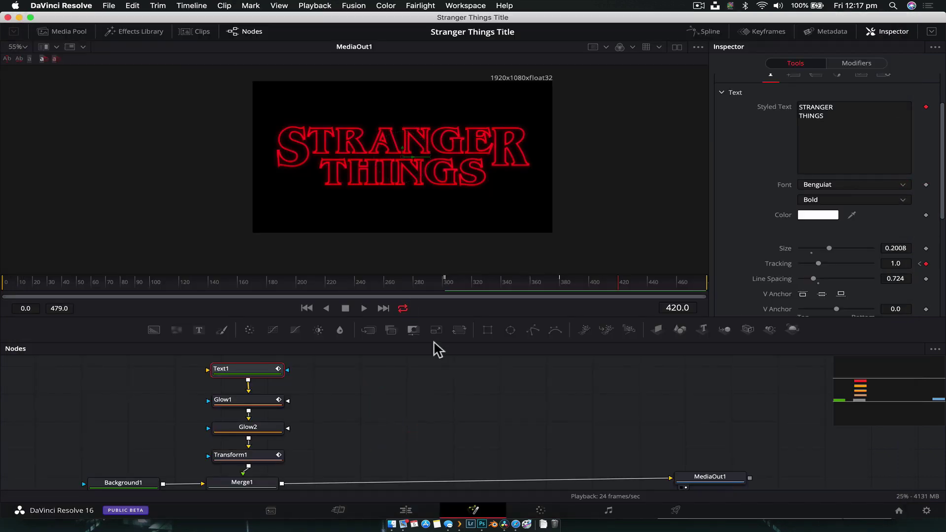
# Step: Add a bright red Background node beside the title nodes and mask it with a Rectangle placed above it
pyautogui.moveTo(152, 330); pyautogui.dragTo(388, 461)
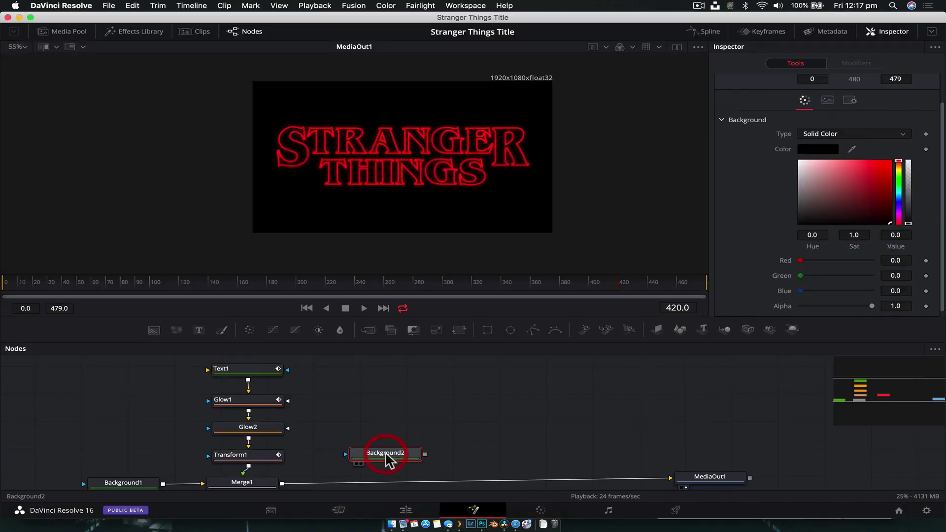
pyautogui.moveTo(884, 184); pyautogui.dragTo(888, 147)
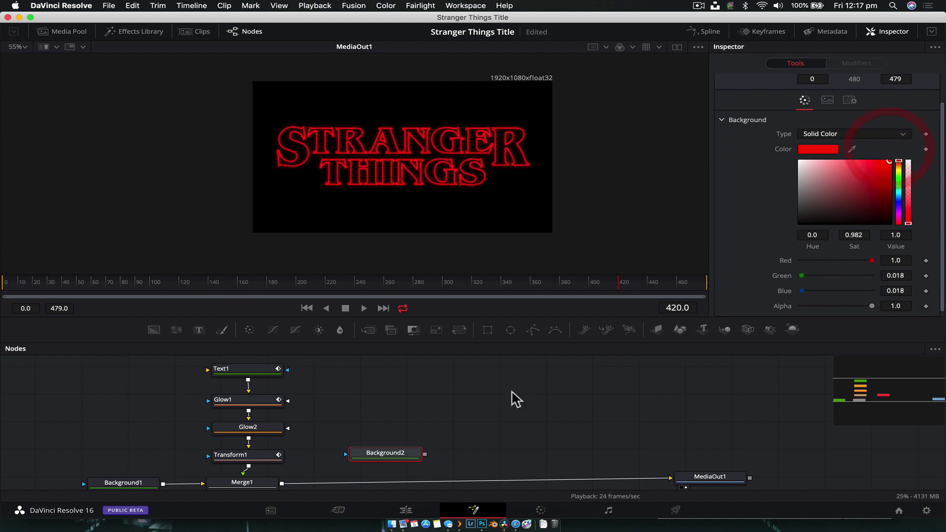
pyautogui.click(484, 330)
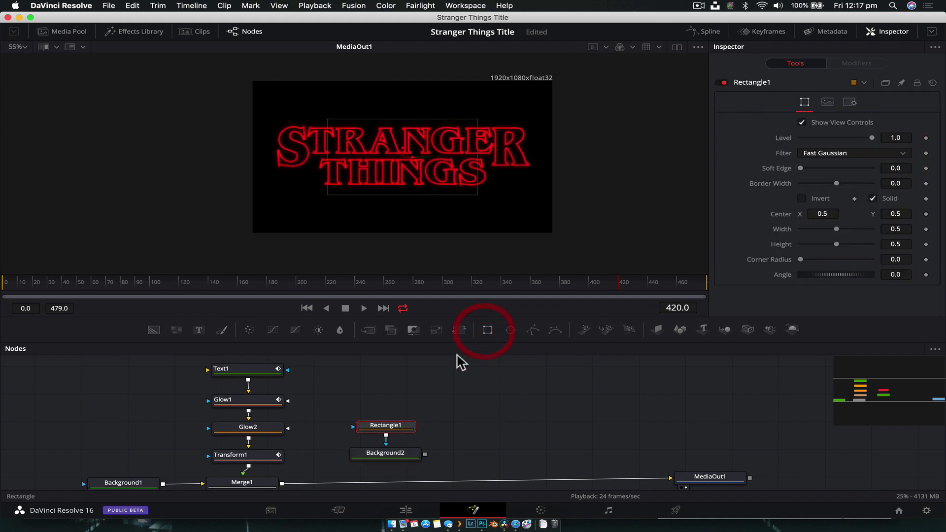
pyautogui.moveTo(376, 425); pyautogui.dragTo(375, 370)
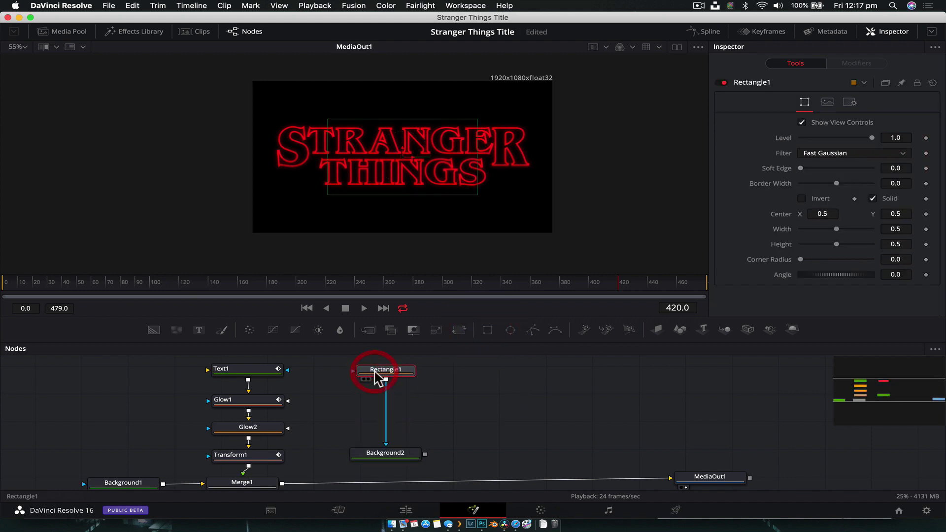
# Step: Shape the Rectangle1 mask into a thin bar above the title, with Center Y about 0.854, Width 0.835 and Height 0.024
pyautogui.moveTo(403, 147); pyautogui.dragTo(401, 101)
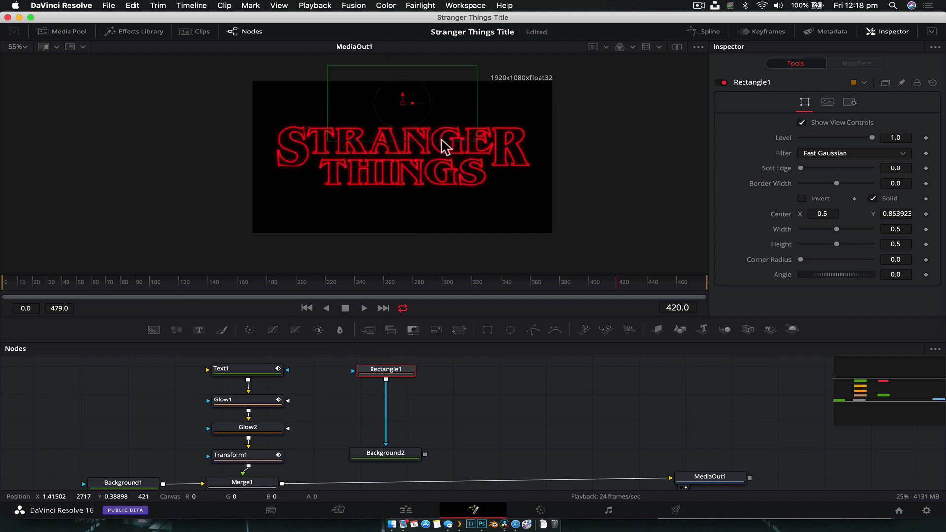
pyautogui.scroll(5, 444, 147)
pyautogui.moveTo(418, 173); pyautogui.dragTo(478, 212)
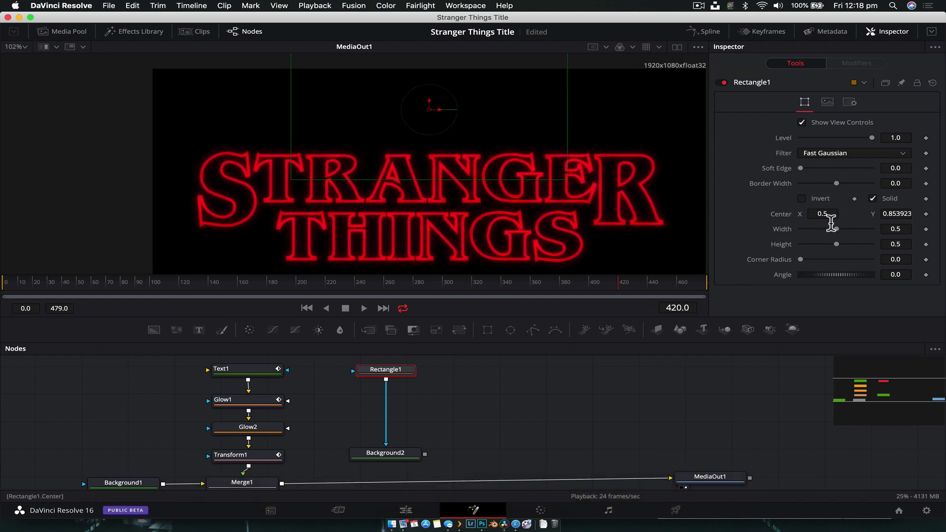
pyautogui.moveTo(835, 230); pyautogui.dragTo(803, 243)
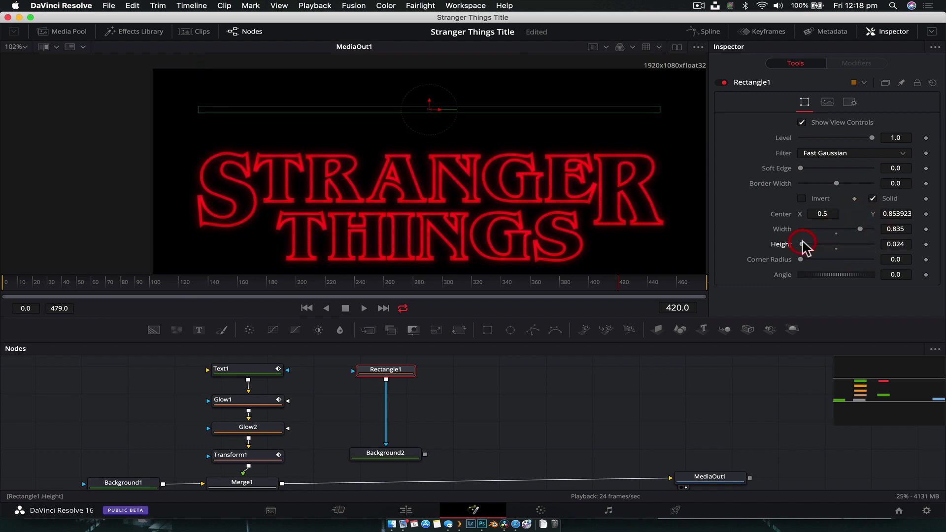
# Step: Lower the Rectangle1 bar to just above the title with Solid turned off, and merge Background2 over the Merge1 output
pyautogui.moveTo(429, 98); pyautogui.dragTo(434, 131)
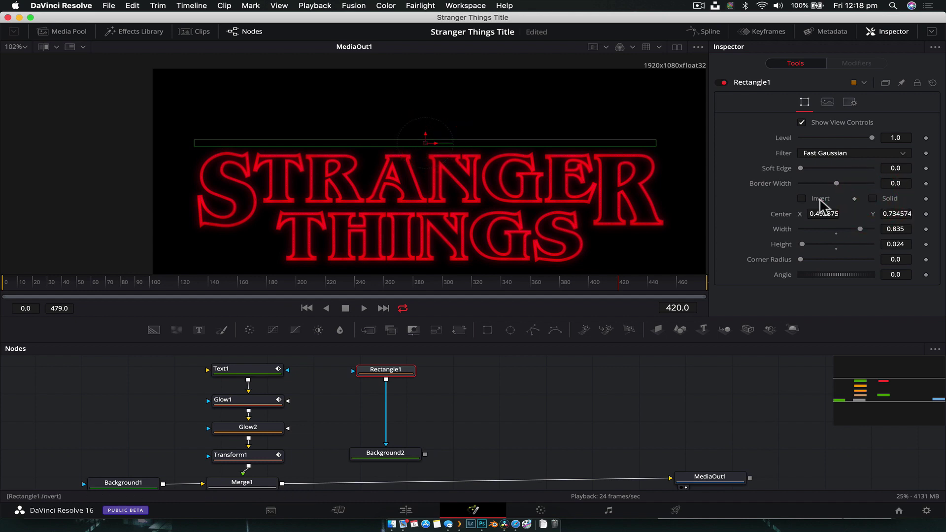
pyautogui.moveTo(416, 454); pyautogui.dragTo(408, 435)
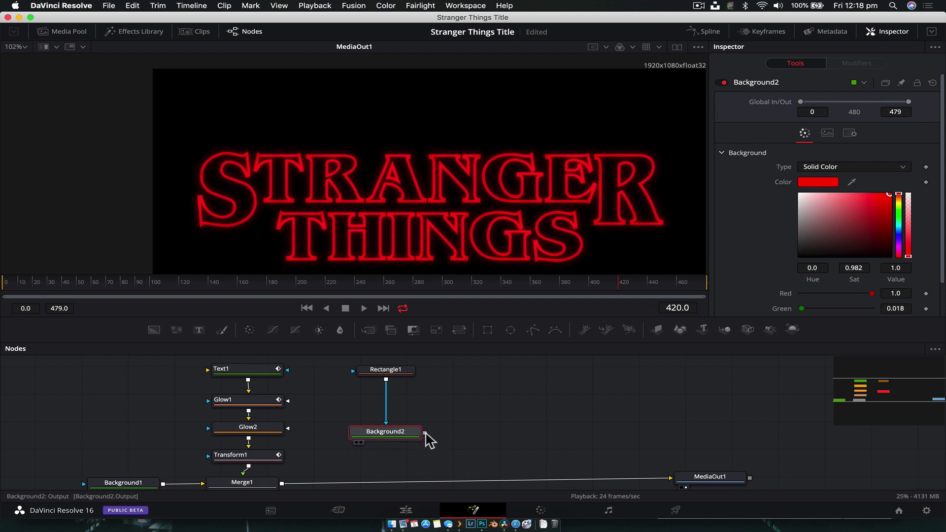
pyautogui.moveTo(426, 434); pyautogui.dragTo(281, 487)
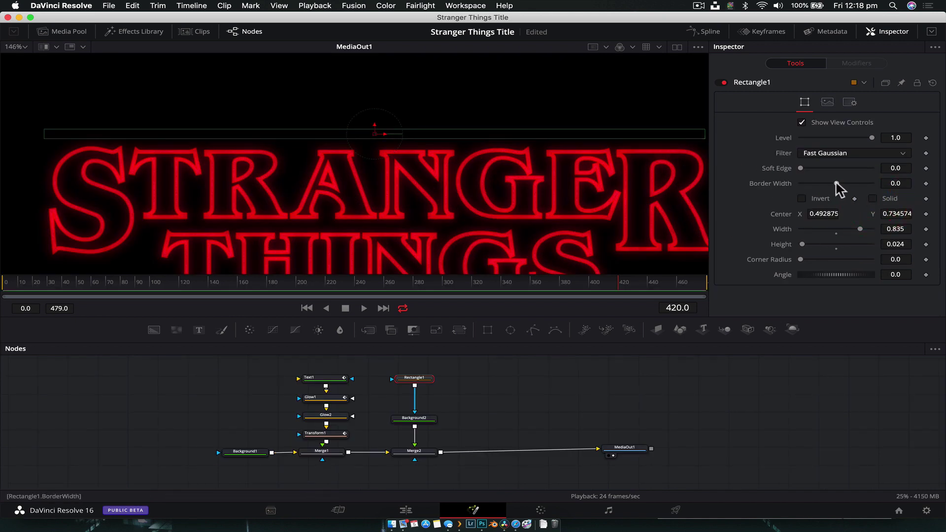
# Step: Give the Rectangle1 outline a Border Width of 0.006 and shift its Center X to about 0.494
pyautogui.moveTo(837, 182); pyautogui.dragTo(838, 183)
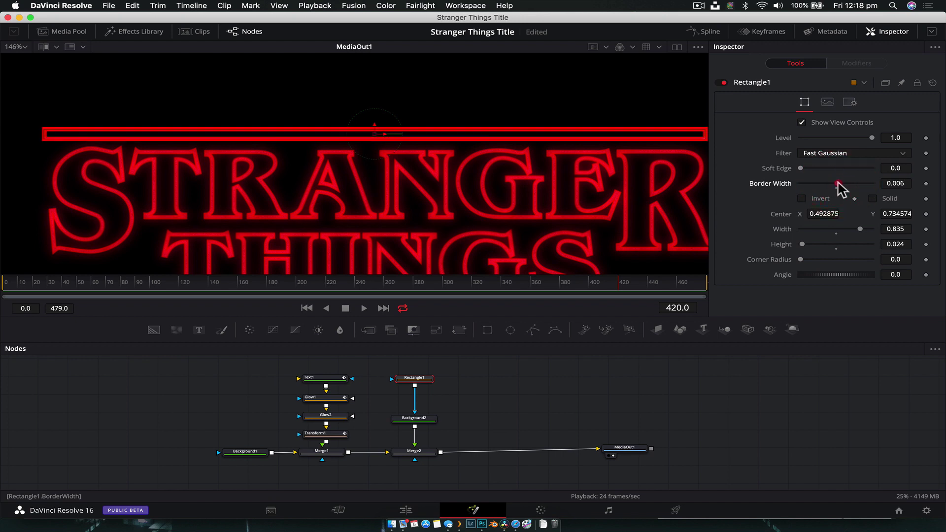
pyautogui.scroll(-5, 603, 186)
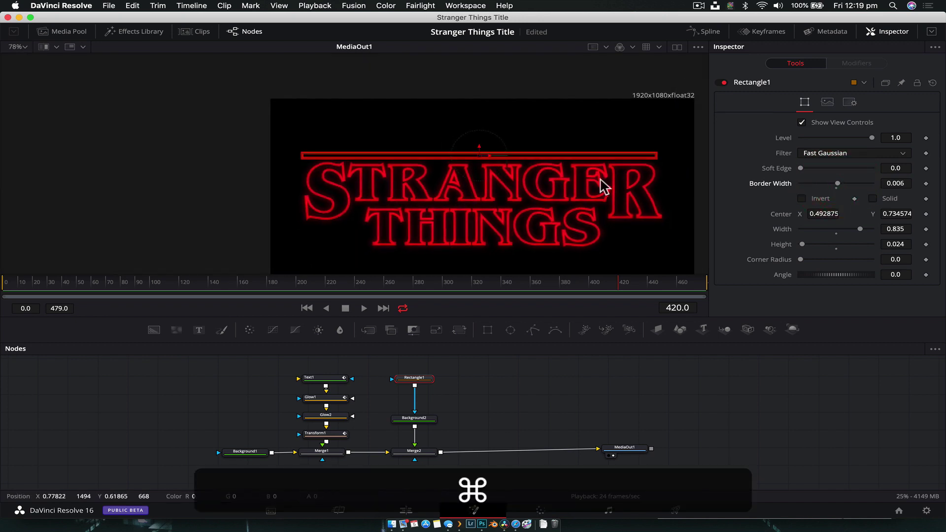
pyautogui.moveTo(490, 155); pyautogui.dragTo(491, 156)
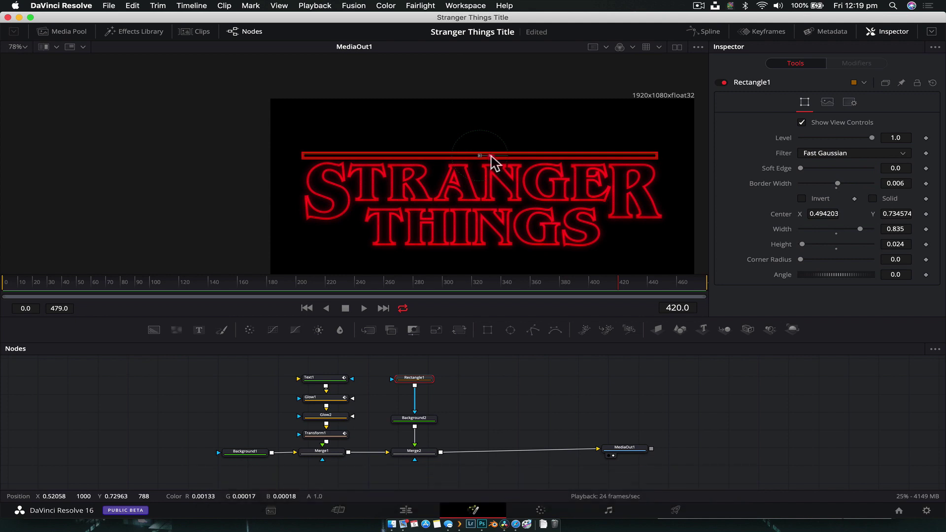
# Step: Reduce the Height of the Rectangle1 outline to 0.016 so its two red lines sit closer together
pyautogui.scroll(5, 490, 160)
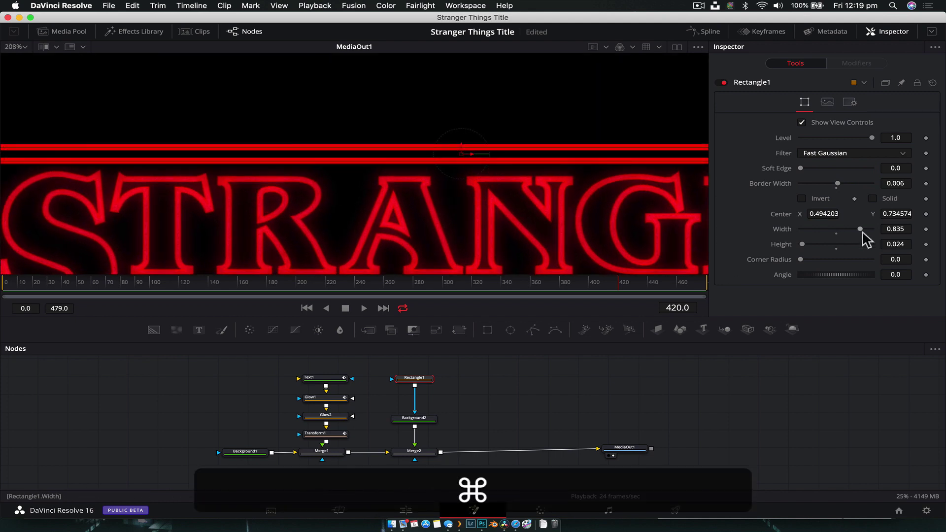
pyautogui.press('super')
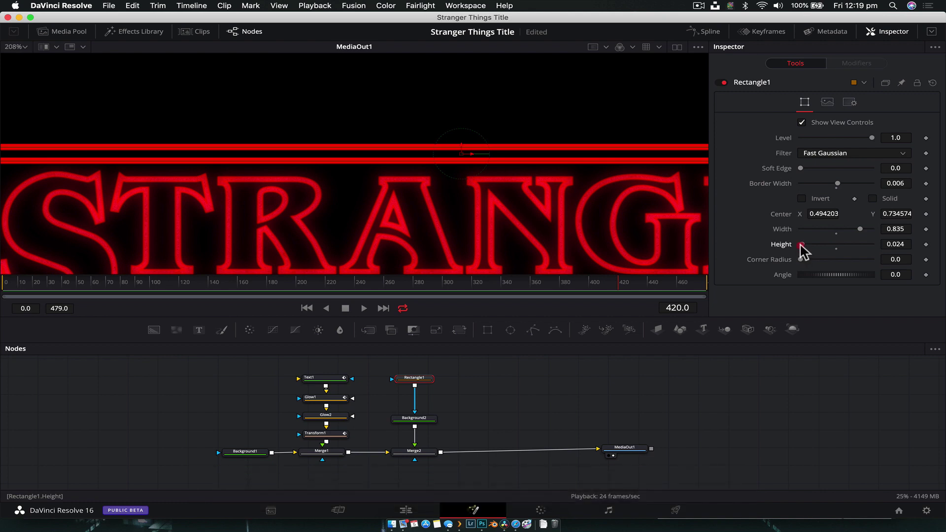
pyautogui.moveTo(801, 245); pyautogui.dragTo(801, 244)
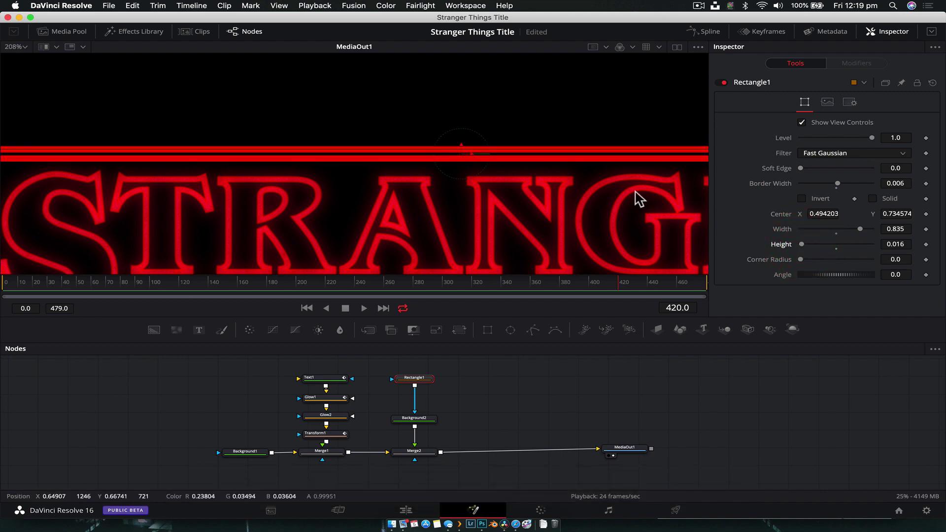
pyautogui.scroll(-3, 635, 196)
pyautogui.scroll(3, 638, 198)
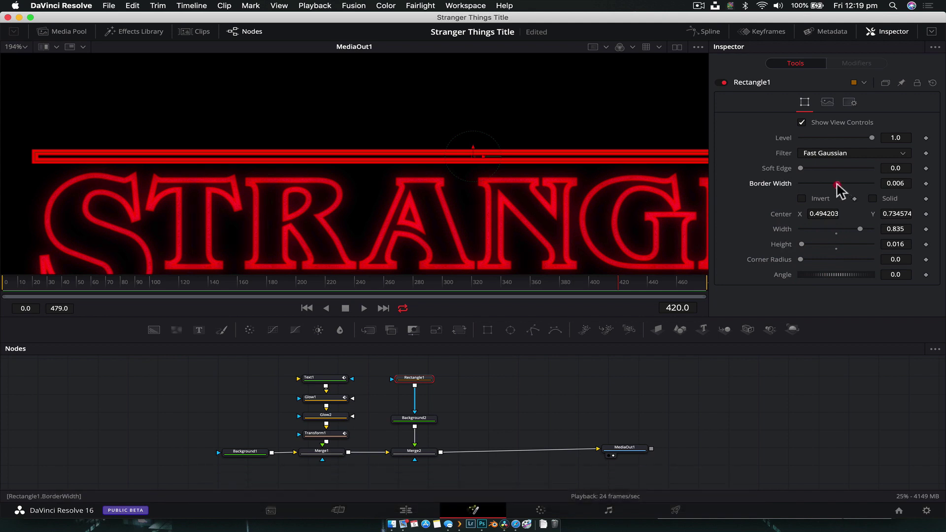
# Step: Set the Border Width of the Rectangle1 outline to 0.0058 and inspect the gap between its lines at several magnifications
pyautogui.moveTo(838, 186); pyautogui.dragTo(837, 185)
pyautogui.press('BackSpace')
pyautogui.write('58')
pyautogui.press('Return')
pyautogui.doubleClick(823, 213)
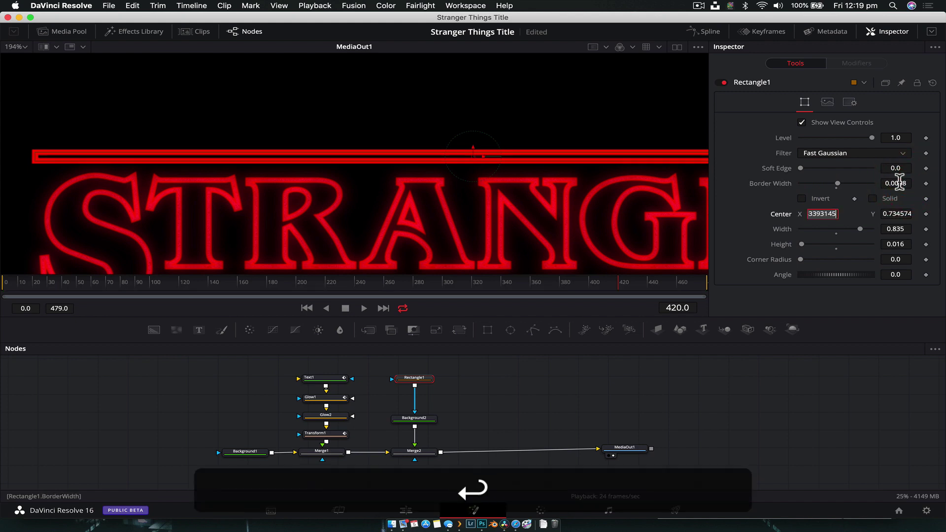
pyautogui.write('0.3393145')
pyautogui.keyDown('super'); pyautogui.scroll(-6, 405, 218); pyautogui.keyUp('super')
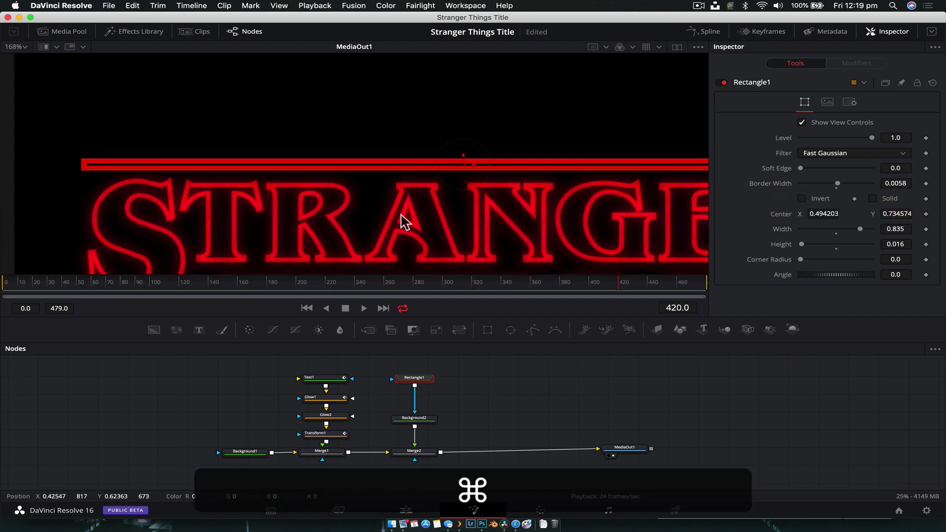
pyautogui.keyDown('super'); pyautogui.scroll(6, 402, 219); pyautogui.keyUp('super')
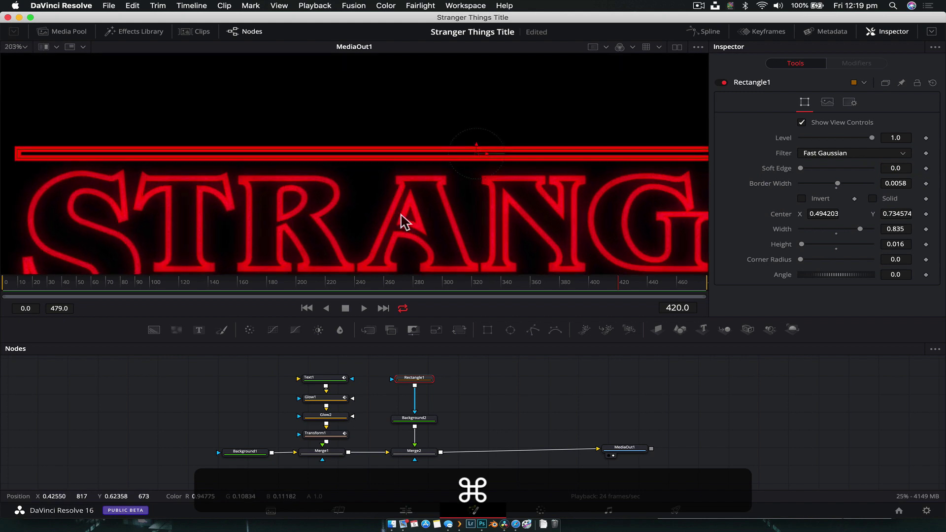
pyautogui.hscroll(3, 532, 190)
pyautogui.scroll(2, 532, 190)
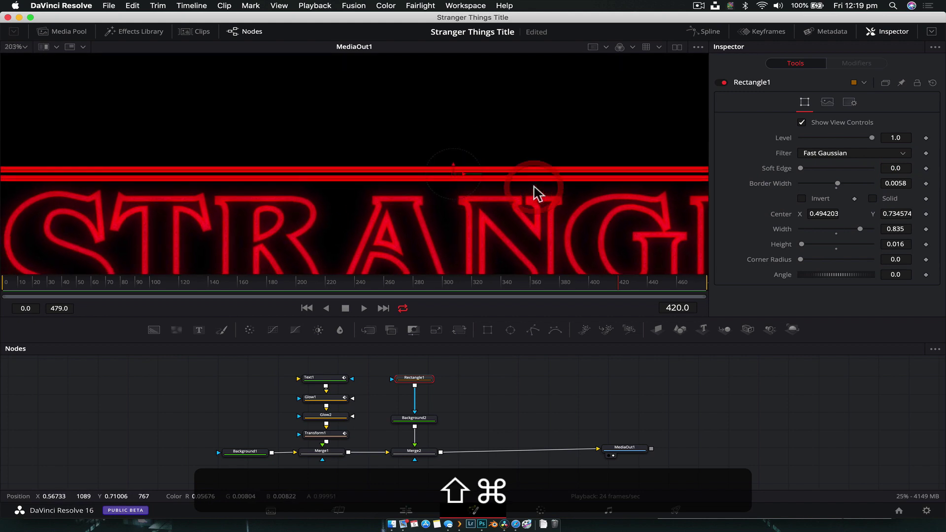
pyautogui.keyDown('super'); pyautogui.scroll(-1, 555, 128); pyautogui.keyUp('super')
pyautogui.keyDown('super'); pyautogui.scroll(3, 555, 128); pyautogui.keyUp('super')
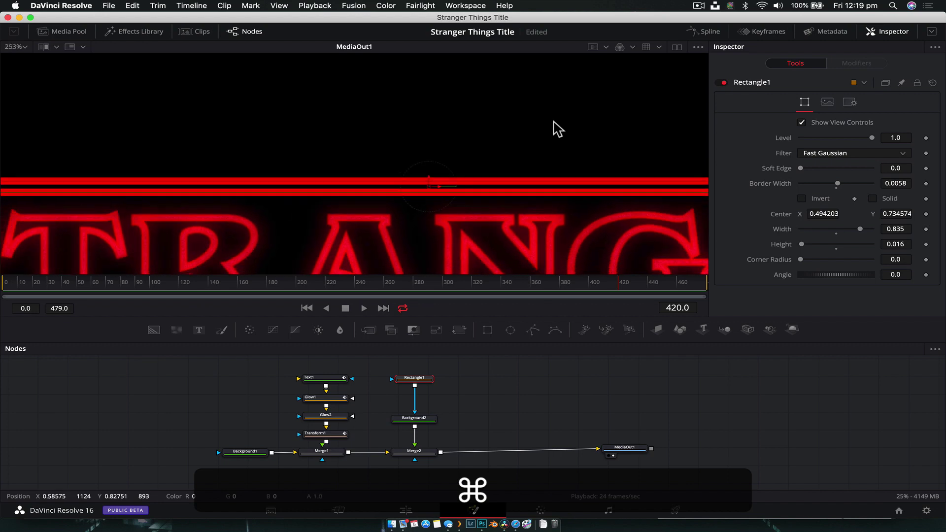
# Step: Insert a copy of the Glow2 node between Background2 and Merge2, and check the glowing bar above the title
pyautogui.moveTo(420, 419); pyautogui.dragTo(420, 398)
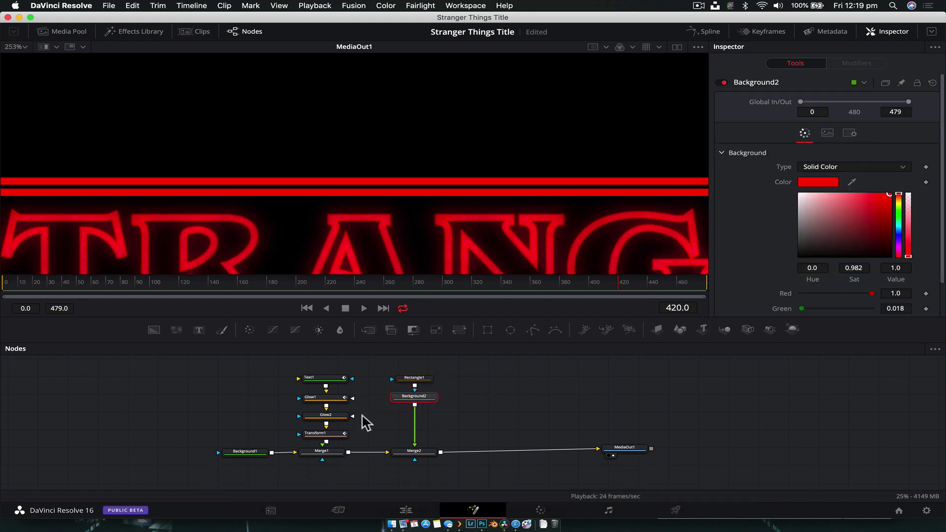
pyautogui.click(326, 418)
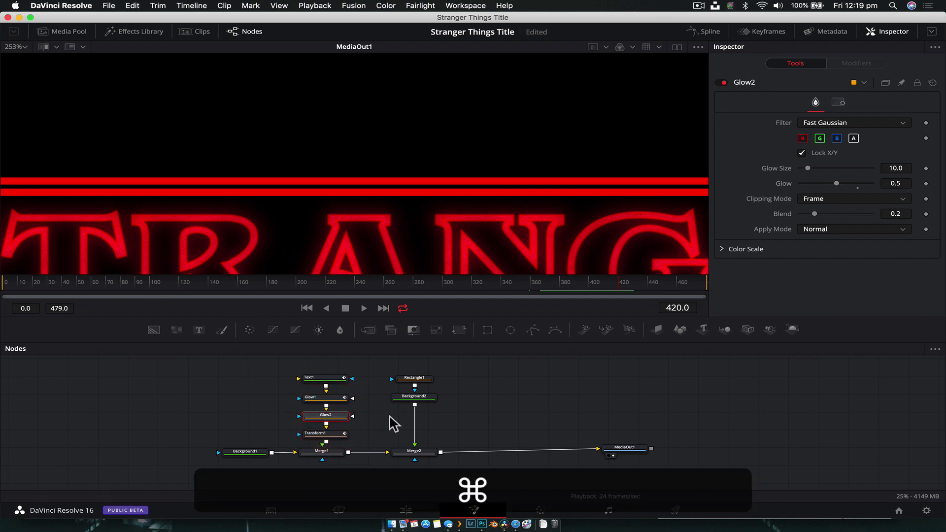
pyautogui.click(419, 397)
pyautogui.press('cmd+v')
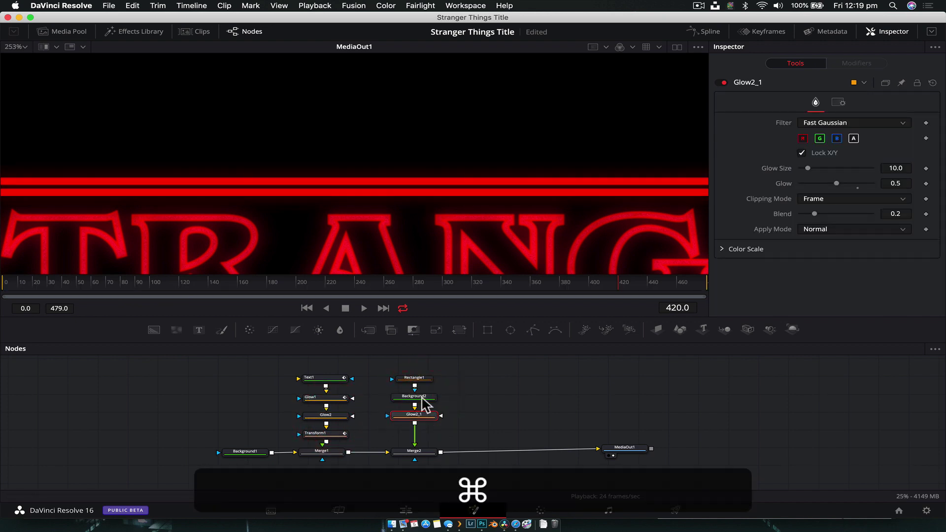
pyautogui.scroll(-8, 538, 211)
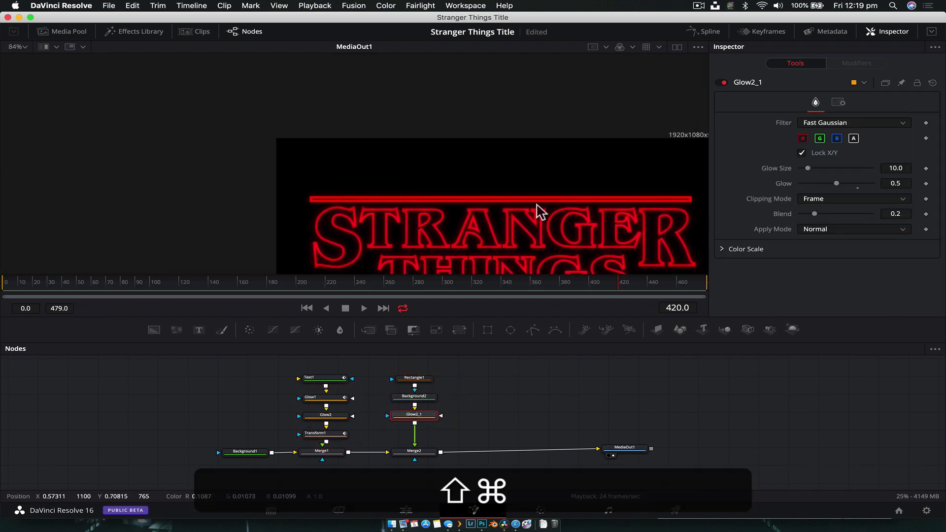
pyautogui.scroll(-3, 538, 211)
pyautogui.scroll(9, 539, 212)
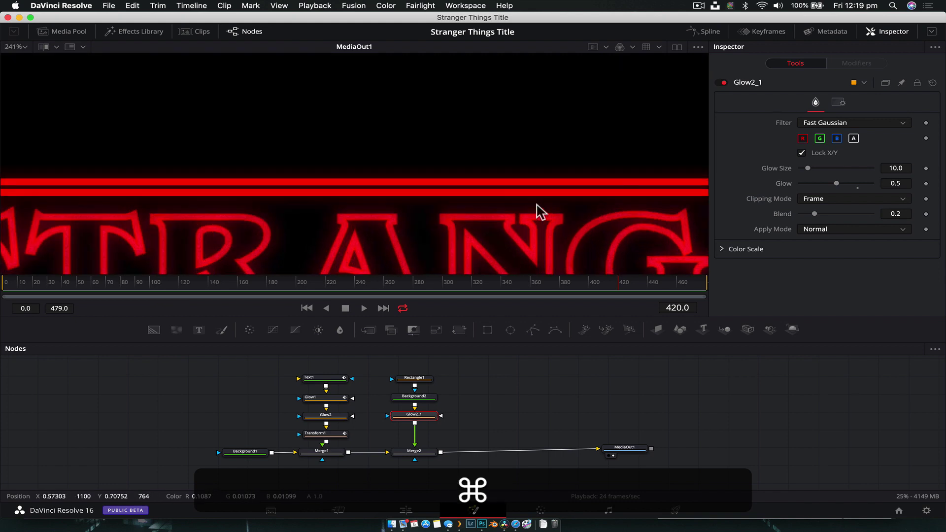
pyautogui.scroll(2, 540, 212)
pyautogui.scroll(-5, 540, 212)
pyautogui.press('super+shift+f')
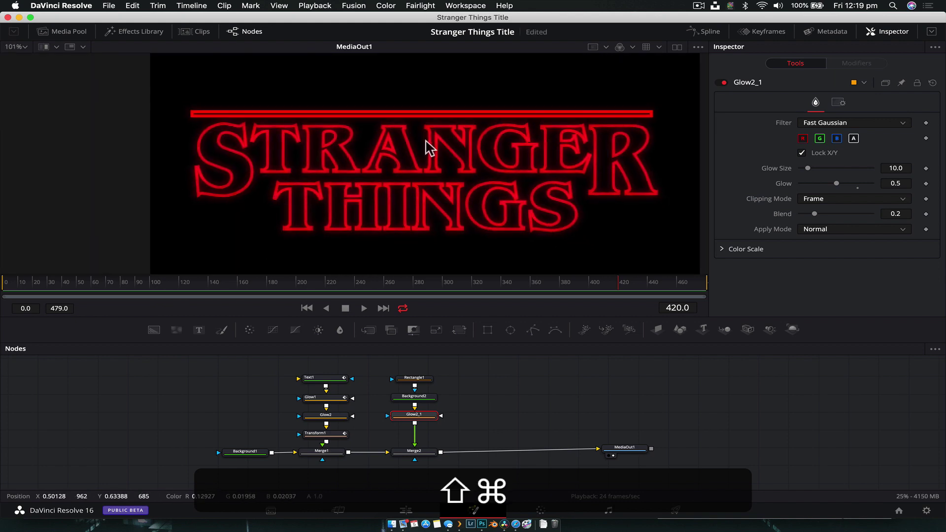
# Step: Add a bright red Background node below Merge2 and merge it over the Merge2 output
pyautogui.click(464, 390)
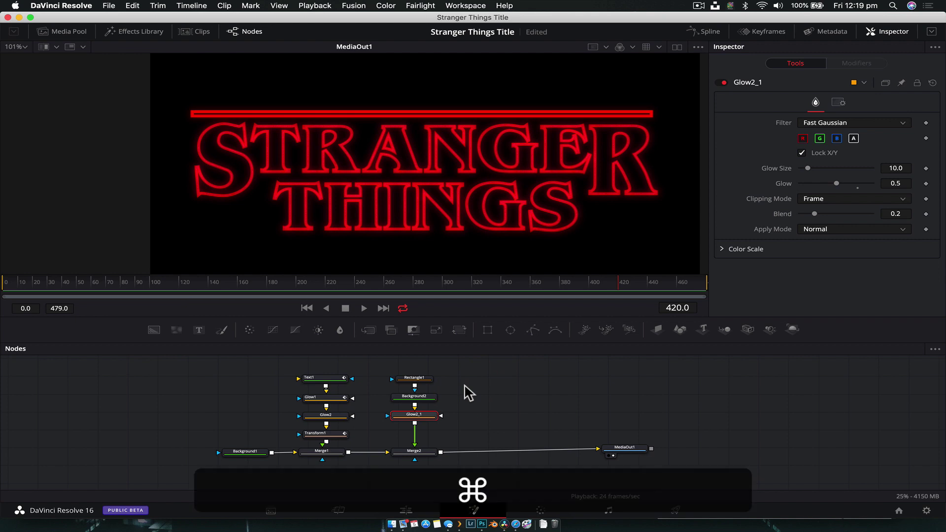
pyautogui.moveTo(464, 391); pyautogui.dragTo(464, 374)
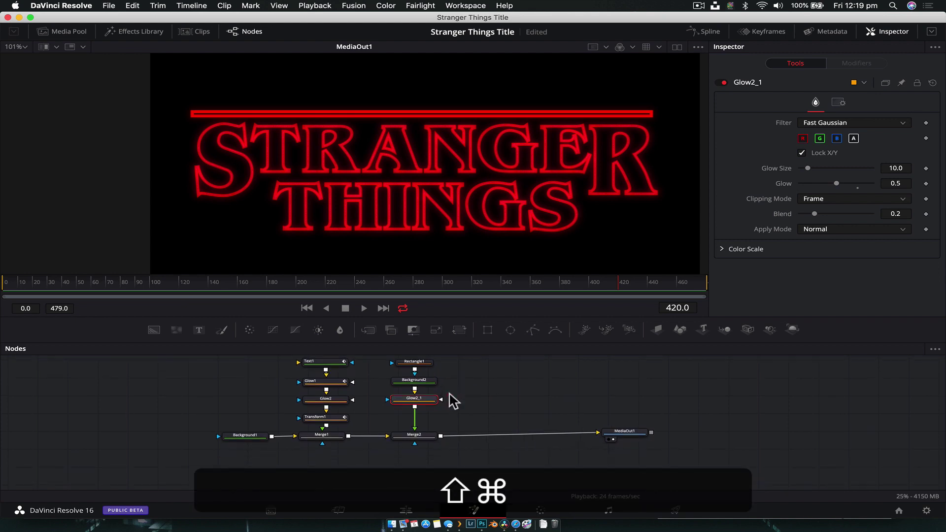
pyautogui.click(425, 472)
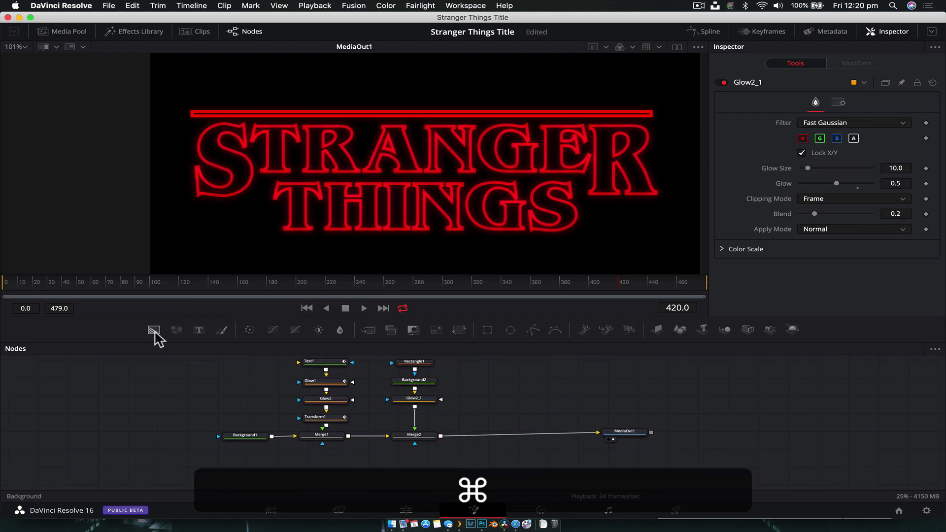
pyautogui.moveTo(154, 334); pyautogui.dragTo(417, 472)
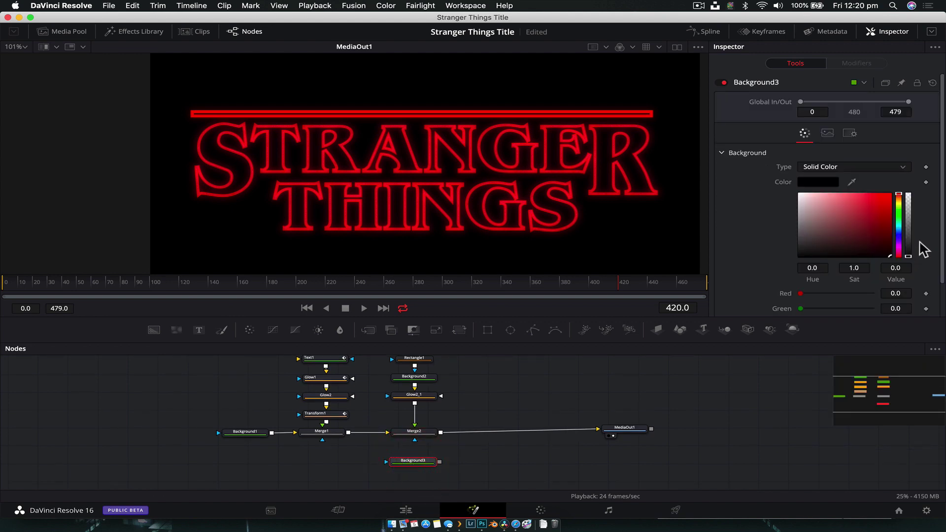
pyautogui.click(890, 193)
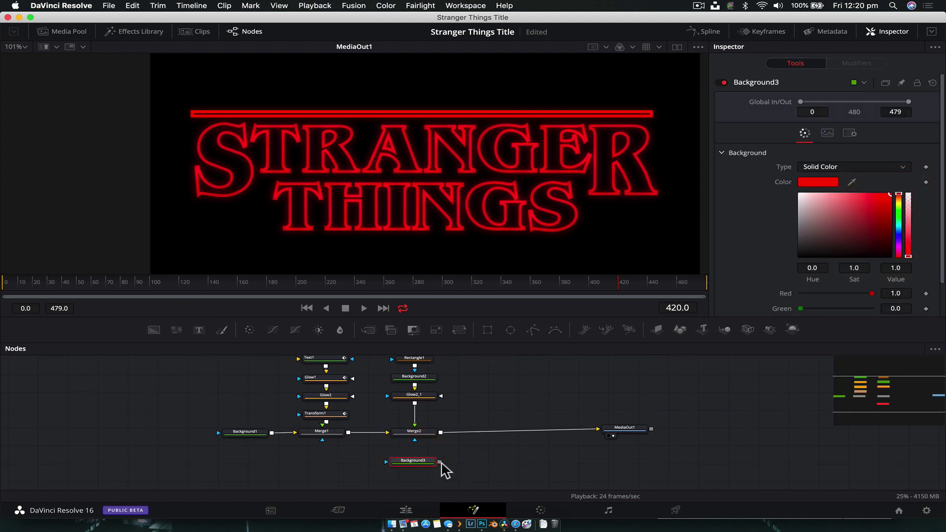
pyautogui.moveTo(440, 461); pyautogui.dragTo(498, 443)
pyautogui.click(416, 463)
pyautogui.press('shift')
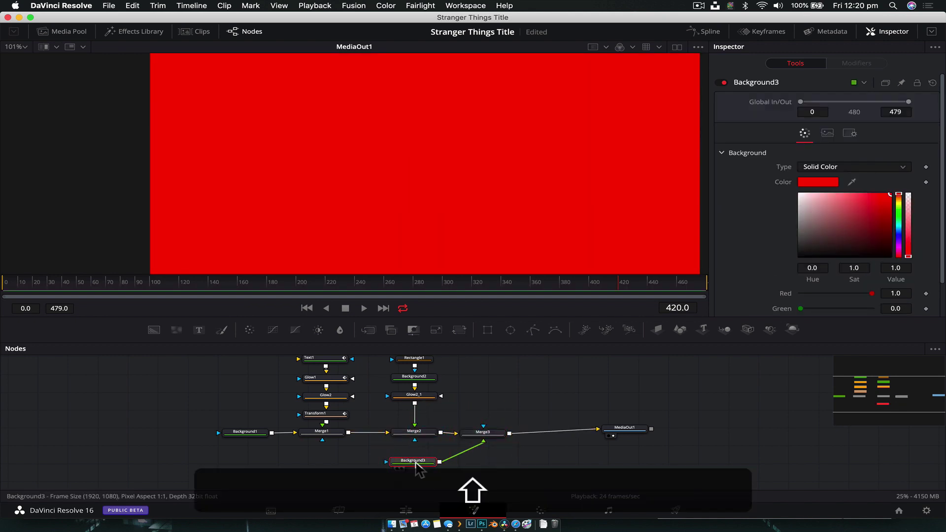
# Step: Mask Background3 with a new Rectangle node, place the mask node beside it, and turn off the mask's Solid option
pyautogui.hotkey('shift', 'space')
pyautogui.write('rect')
pyautogui.press('Return')
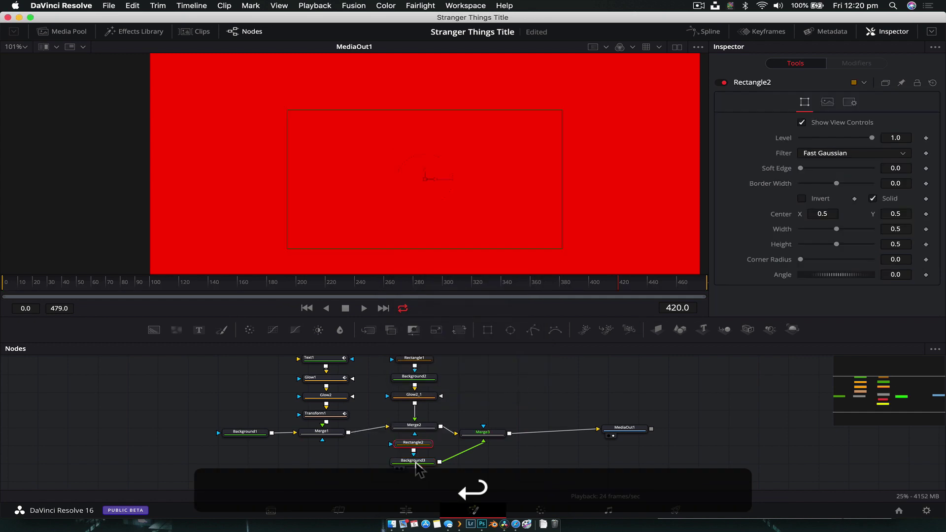
pyautogui.moveTo(414, 443); pyautogui.dragTo(351, 464)
pyautogui.click(872, 199)
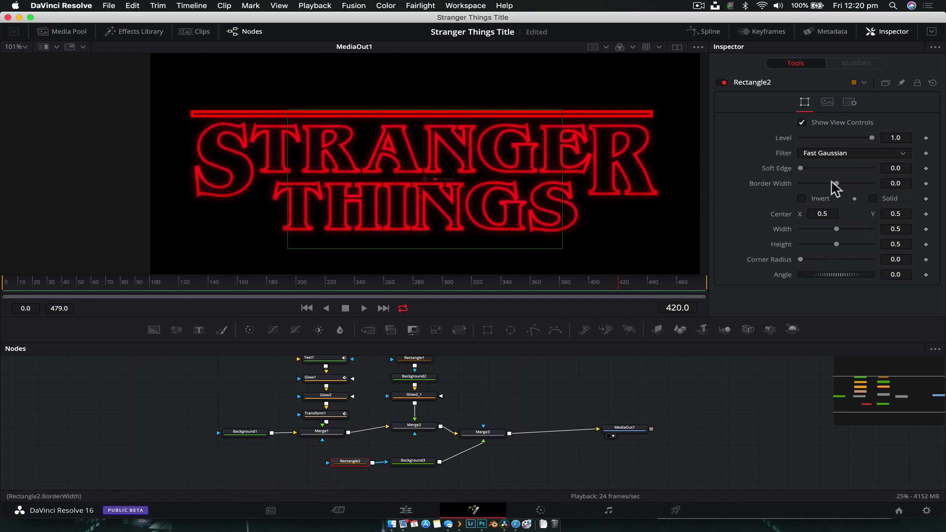
# Step: Shape Rectangle2 into a thin bar under the final R: Center about 0.852, 0.414, Width 0.126, Height 0.016, Border Width 0.006
pyautogui.moveTo(830, 180); pyautogui.dragTo(826, 187)
pyautogui.press('super')
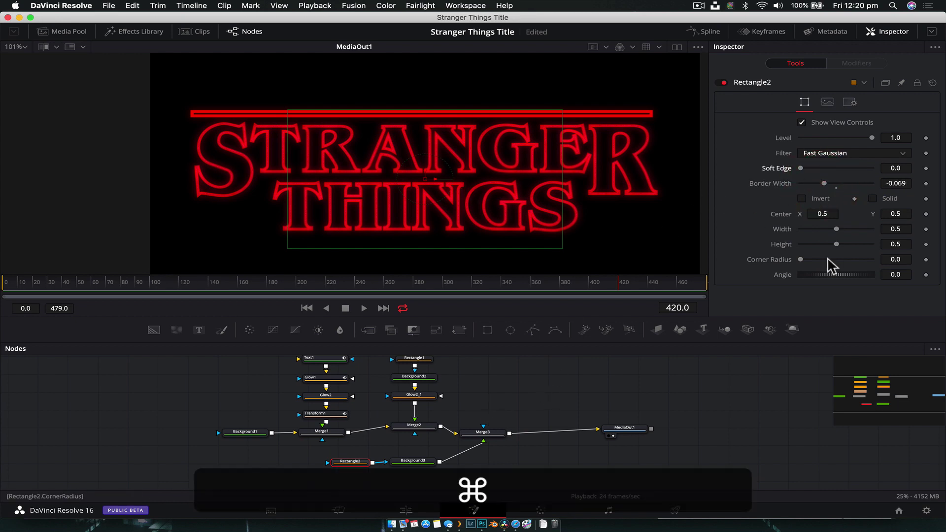
pyautogui.moveTo(836, 229); pyautogui.dragTo(799, 241)
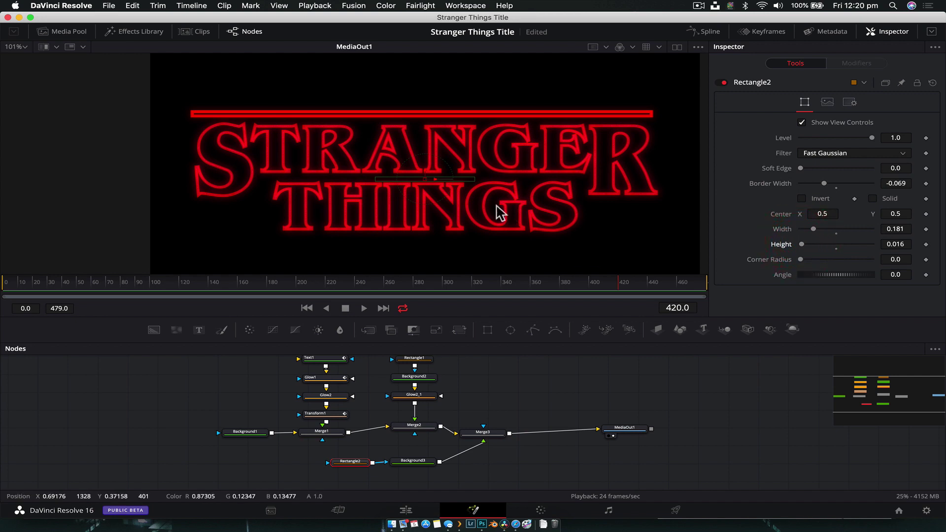
pyautogui.moveTo(426, 180); pyautogui.dragTo(629, 200)
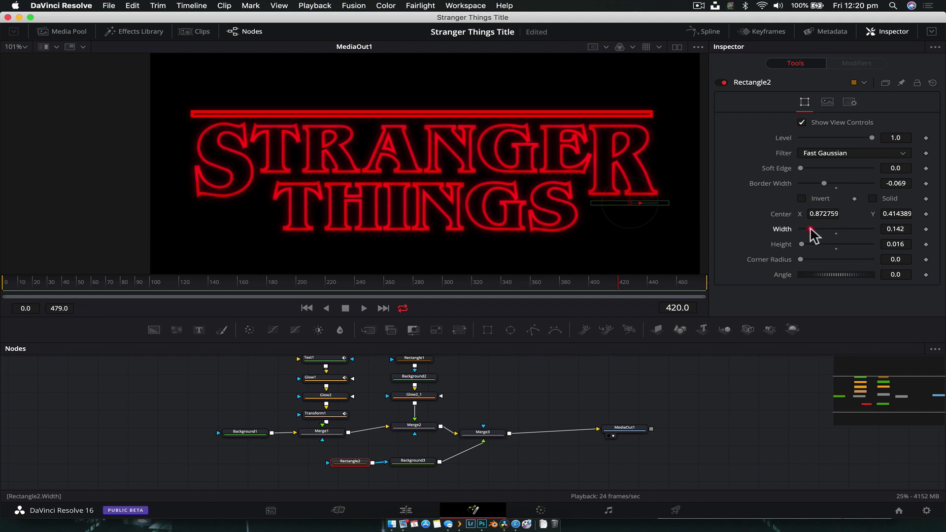
pyautogui.moveTo(640, 207); pyautogui.dragTo(630, 203)
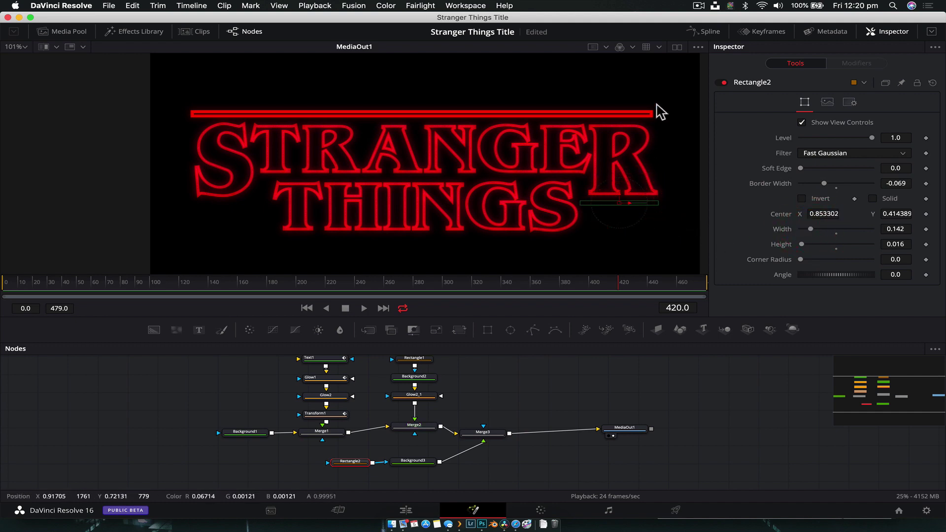
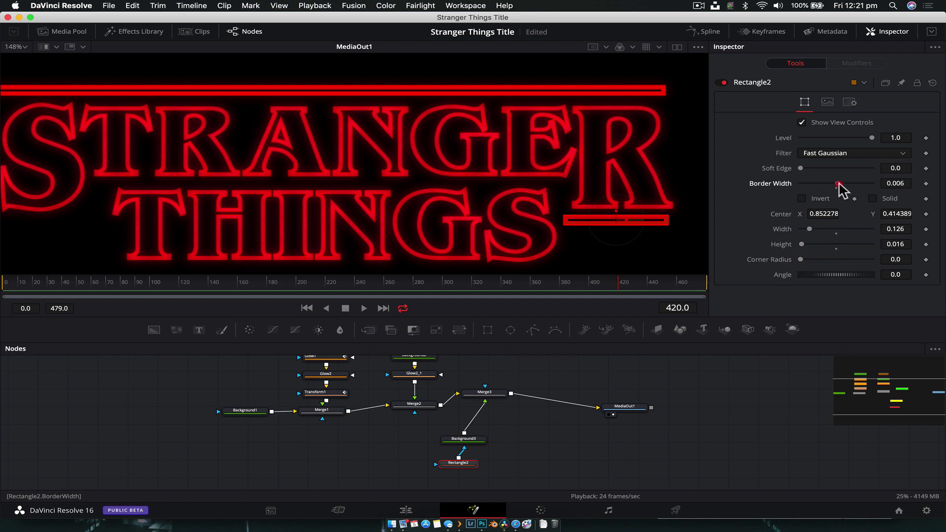
pyautogui.scroll(2, 662, 205)
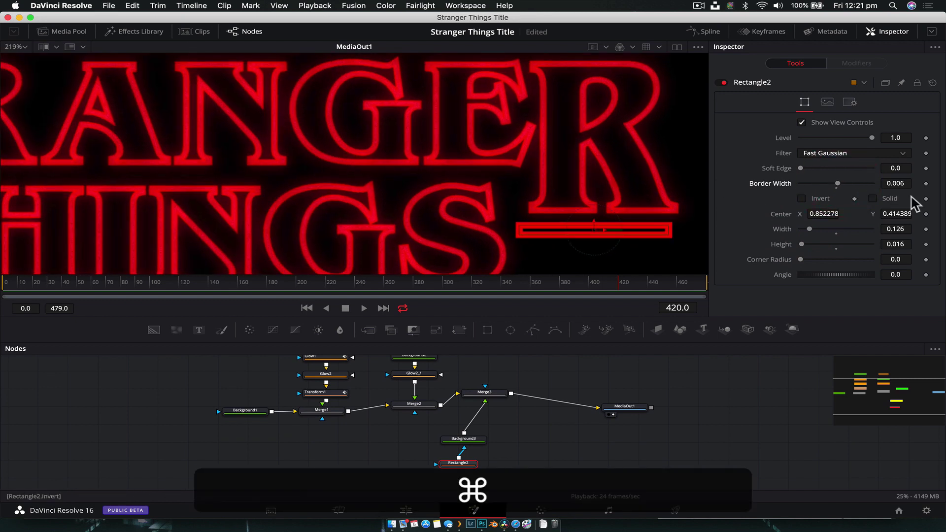
# Step: Set the Border Width of the Rectangle2 bar under the final R to 0.0058
pyautogui.click(909, 185)
pyautogui.press('BackSpace')
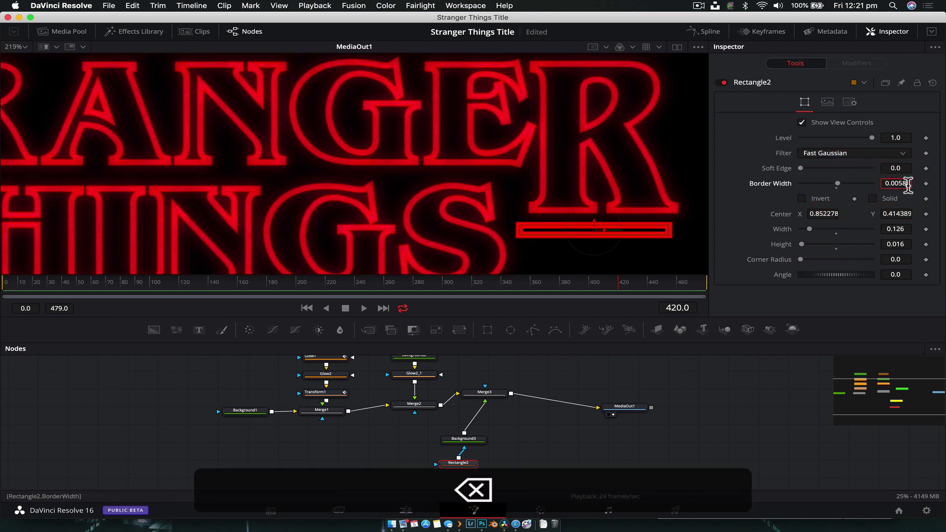
pyautogui.write('58')
pyautogui.press('Return')
pyautogui.scroll(-2, 690, 199)
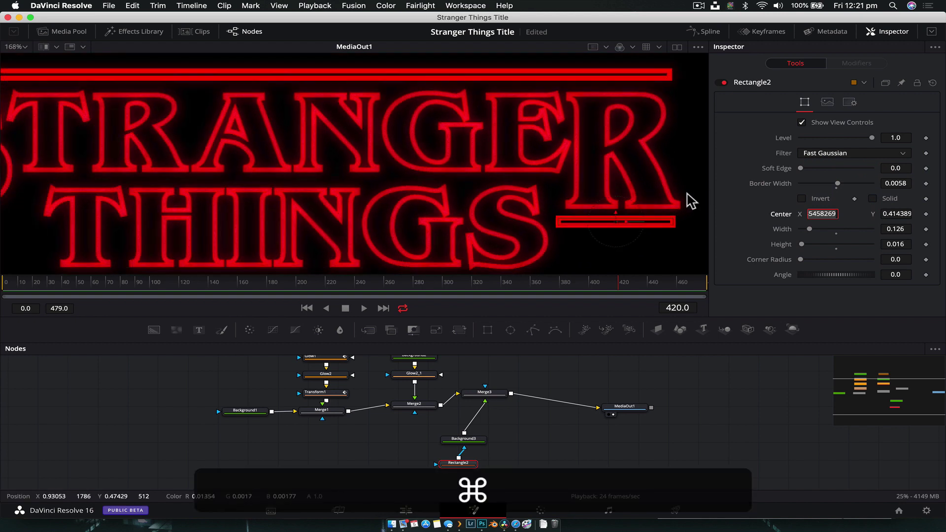
pyautogui.scroll(-2, 690, 201)
pyautogui.scroll(3, 689, 200)
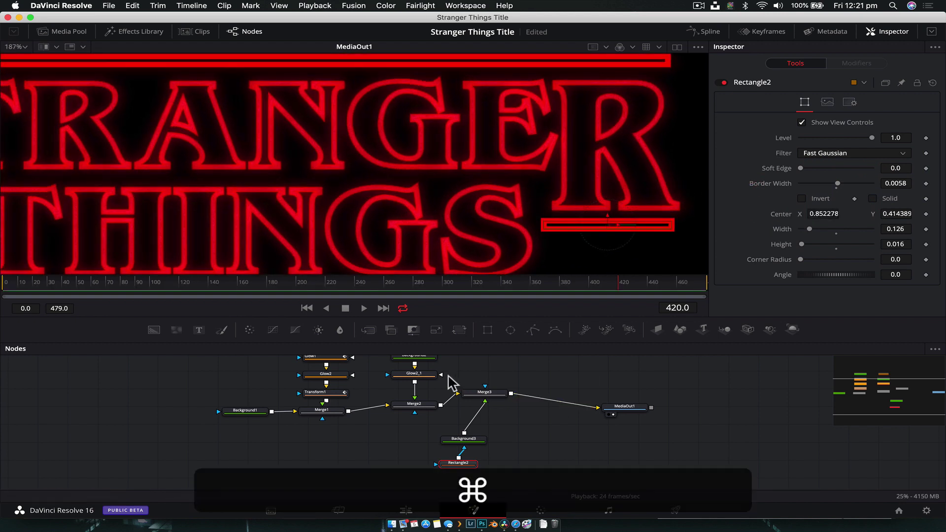
# Step: Give the Rectangle1 mask of the long bar above the title a Soft Edge of 0.001
pyautogui.moveTo(456, 367); pyautogui.dragTo(446, 387)
pyautogui.scroll(3, 443, 383)
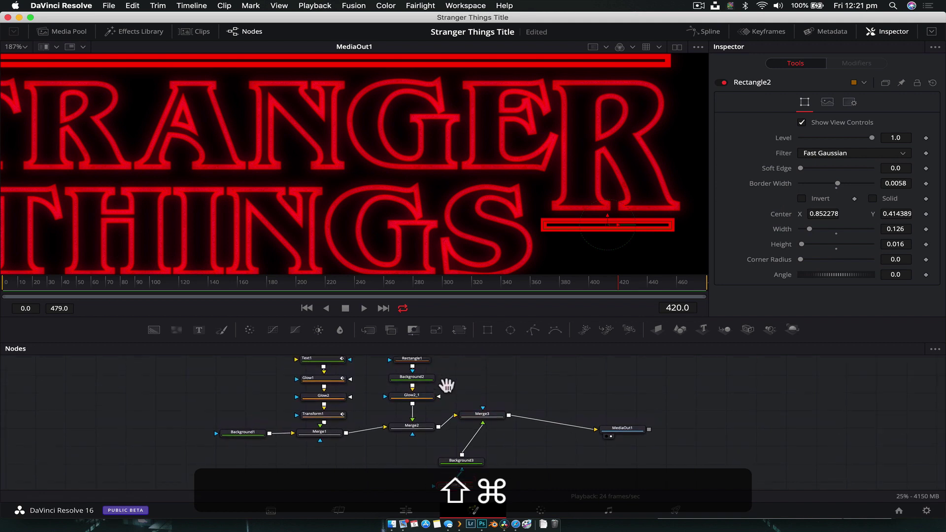
pyautogui.click(413, 378)
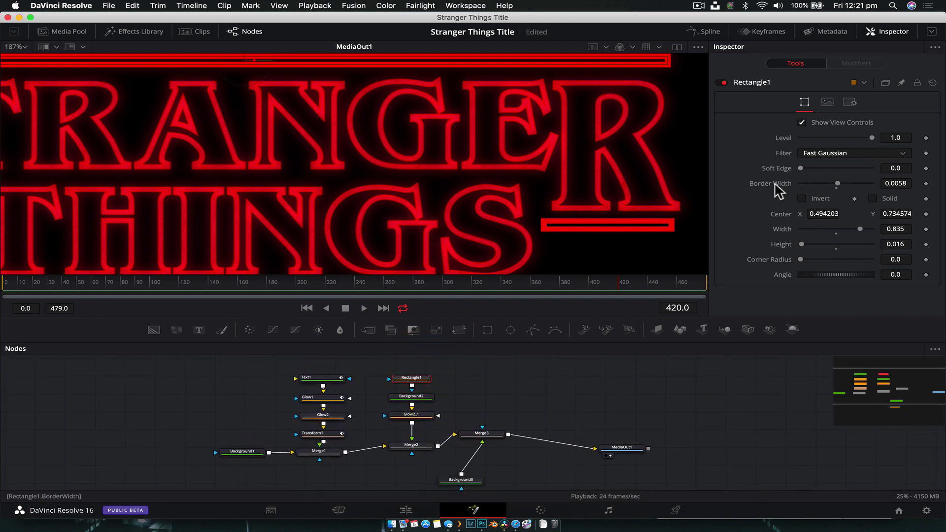
pyautogui.click(801, 169)
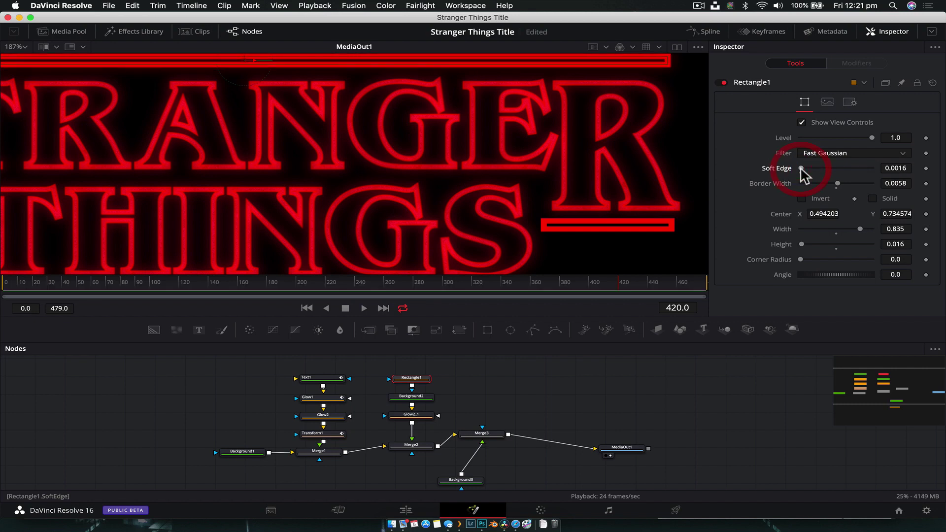
pyautogui.click(906, 168)
pyautogui.write('.001')
pyautogui.press('Return')
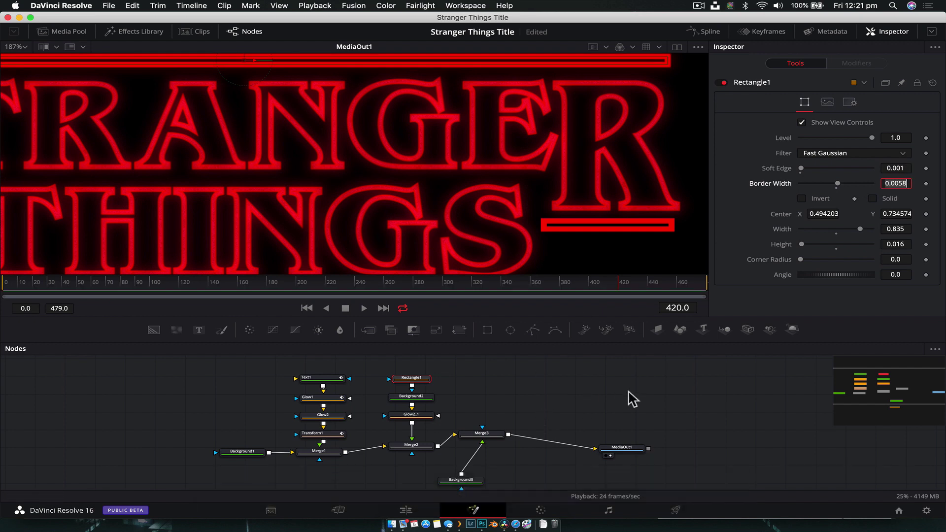
pyautogui.click(629, 392)
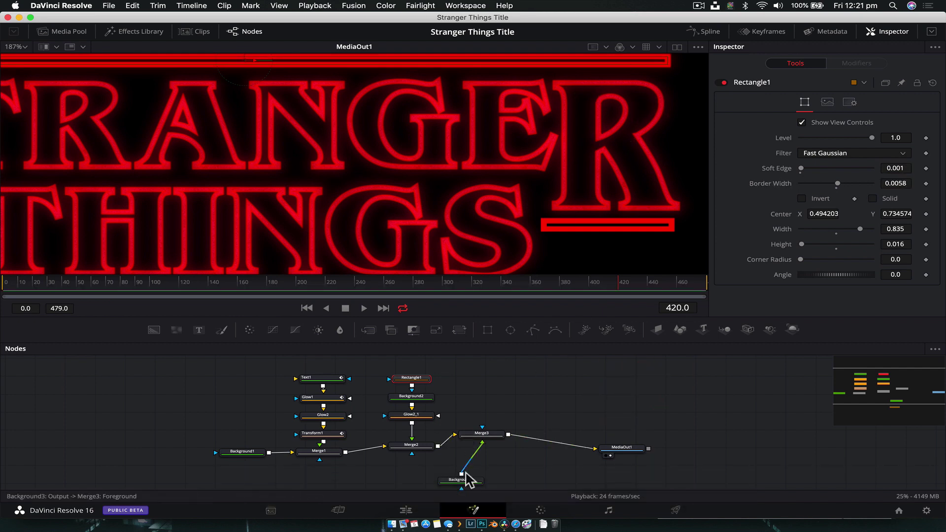
# Step: Set the Soft Edge of the Rectangle2 mask to 0.001
pyautogui.moveTo(467, 479); pyautogui.dragTo(468, 424)
pyautogui.click(456, 450)
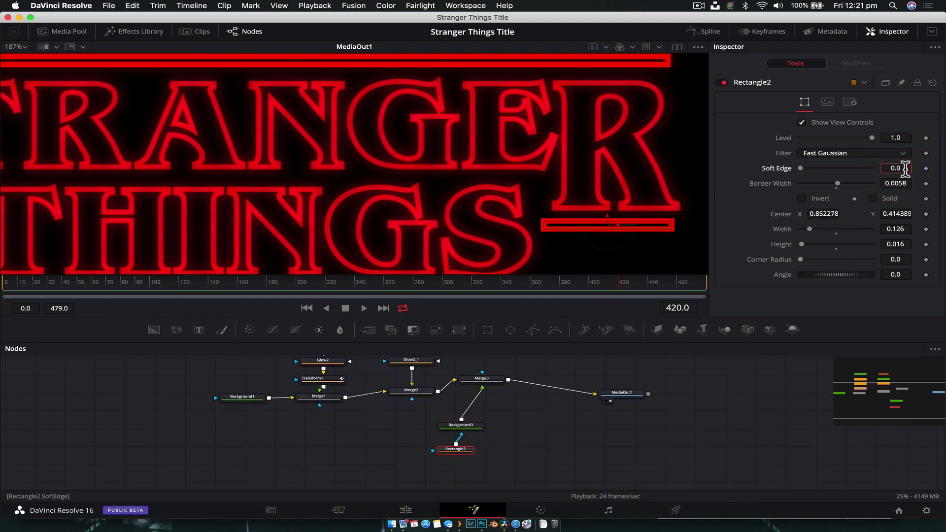
pyautogui.hotkey('shift', 'Return')
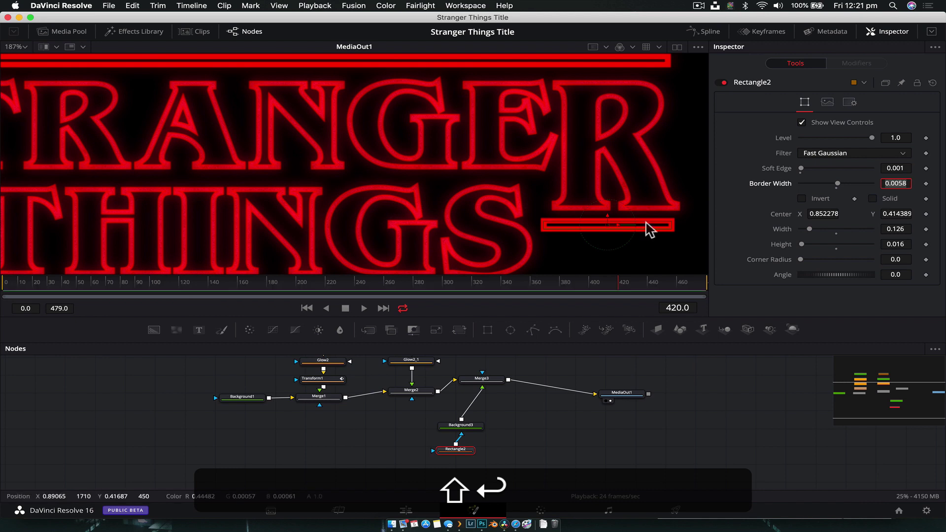
pyautogui.click(629, 255)
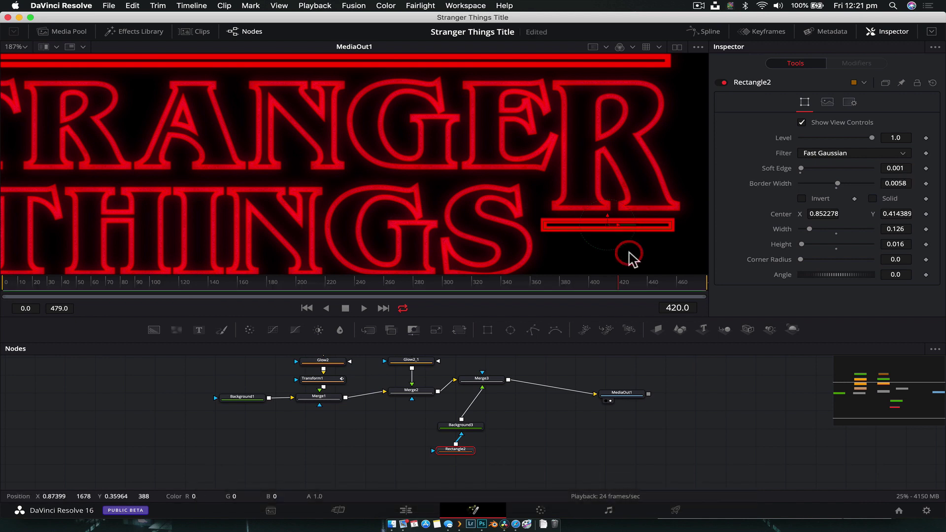
# Step: Insert a copy of the Glow2_1 node between Background3 and Merge3
pyautogui.click(425, 364)
pyautogui.scroll(2, 424, 363)
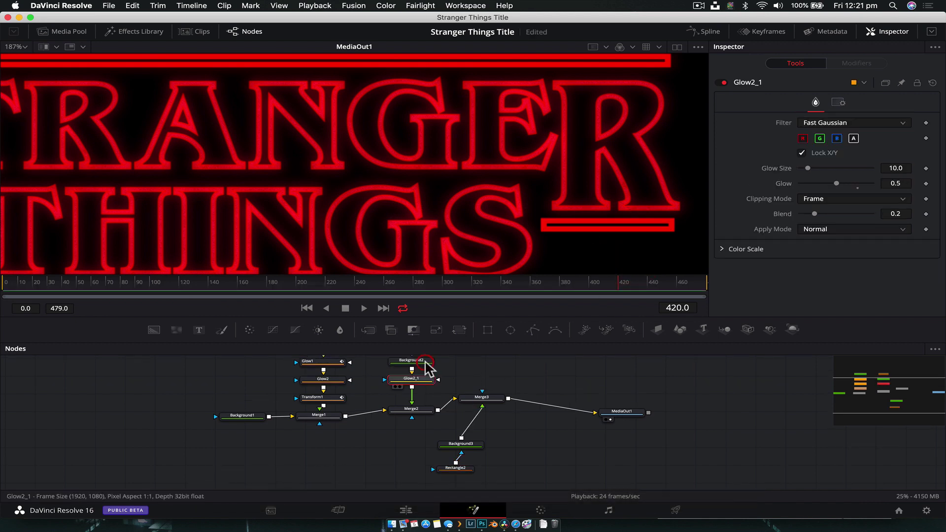
pyautogui.click(464, 445)
pyautogui.press('cmd+v')
pyautogui.moveTo(469, 433); pyautogui.dragTo(500, 431)
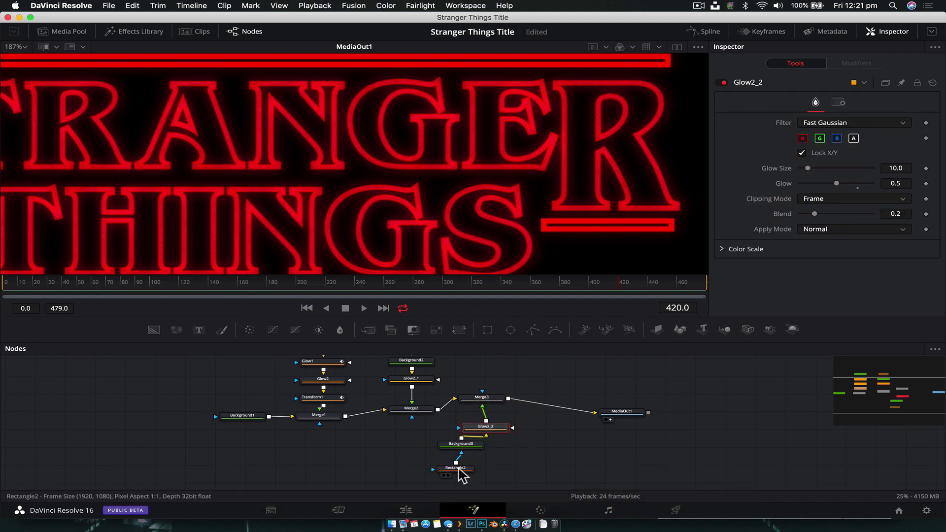
# Step: Nudge the Rectangle2 bar to a Center X of about 0.856 and line up Background3 and Rectangle2 under Glow2_2
pyautogui.click(455, 468)
pyautogui.scroll(-1, 455, 465)
pyautogui.click(545, 444)
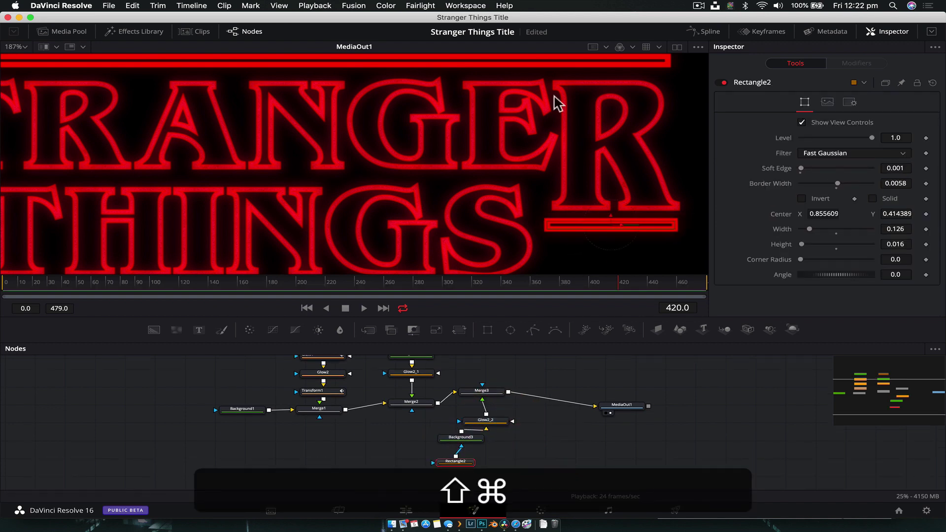
pyautogui.press('super+f')
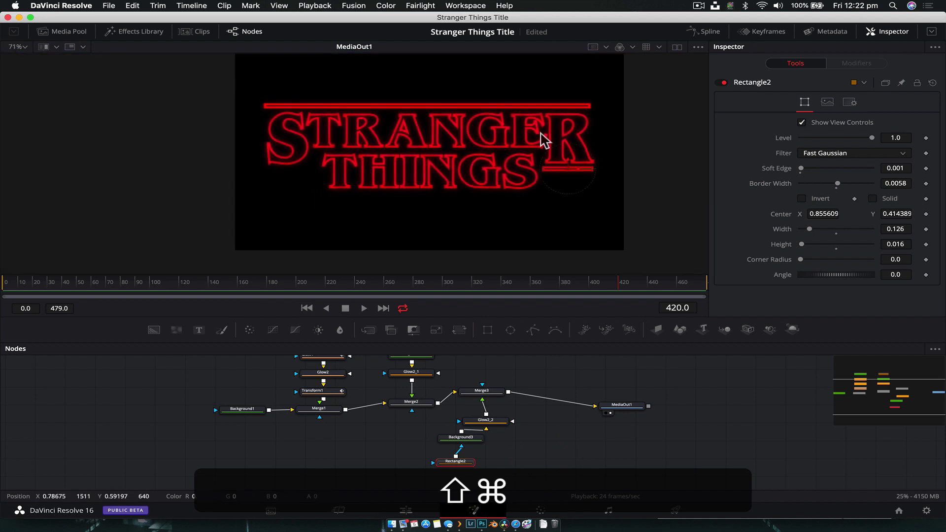
pyautogui.moveTo(458, 438); pyautogui.dragTo(488, 467)
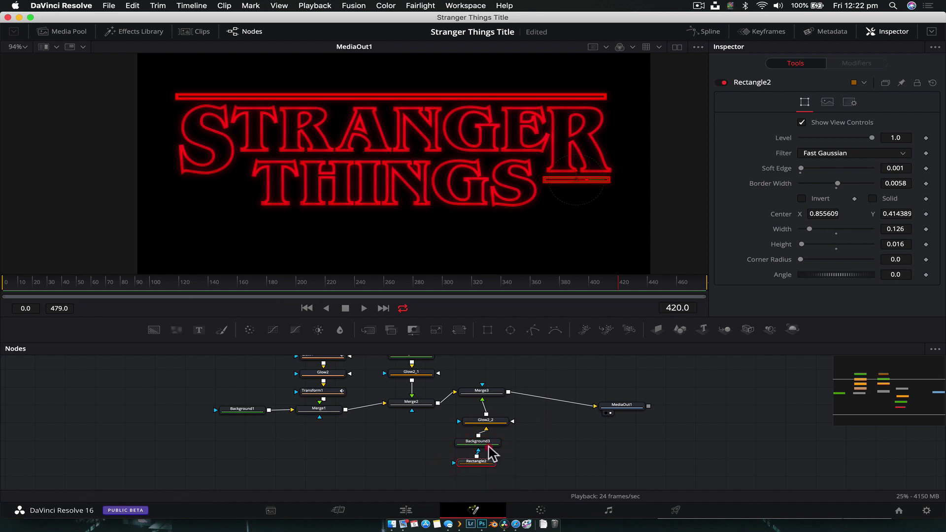
# Step: Duplicate the Glow2_2, Background3 and Rectangle2 nodes into the empty area above Merge3
pyautogui.moveTo(535, 414); pyautogui.dragTo(468, 471)
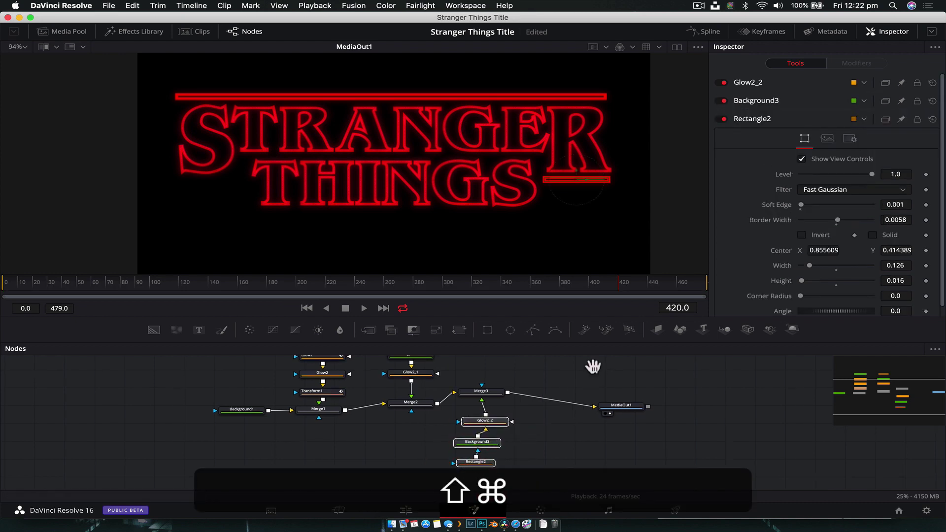
pyautogui.moveTo(598, 369); pyautogui.dragTo(567, 436)
pyautogui.press('super+v')
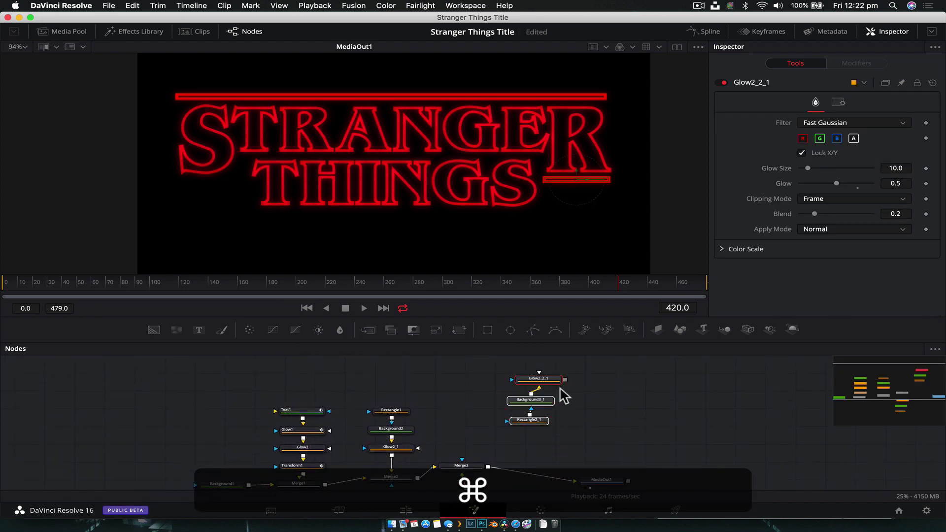
# Step: Restack the copied nodes with Rectangle2_1 above Background3_1 and Glow2_2_1, and merge the glow over the Merge3 output
pyautogui.moveTo(571, 373); pyautogui.dragTo(523, 434)
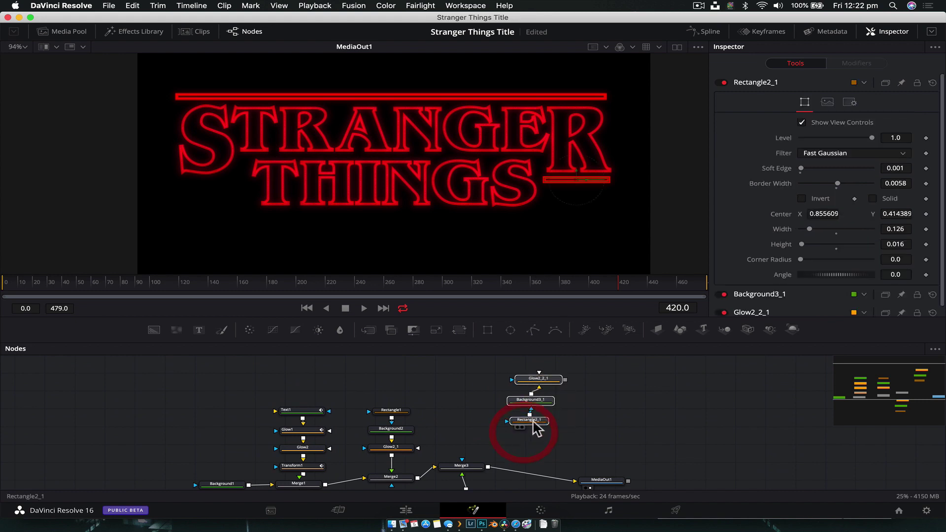
pyautogui.click(562, 403)
pyautogui.moveTo(512, 423); pyautogui.dragTo(474, 393)
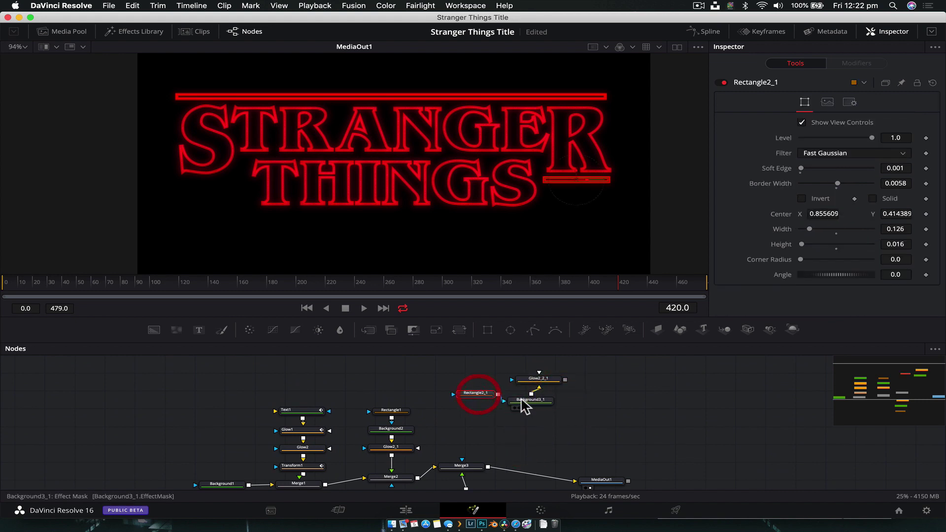
pyautogui.moveTo(530, 400); pyautogui.dragTo(475, 422)
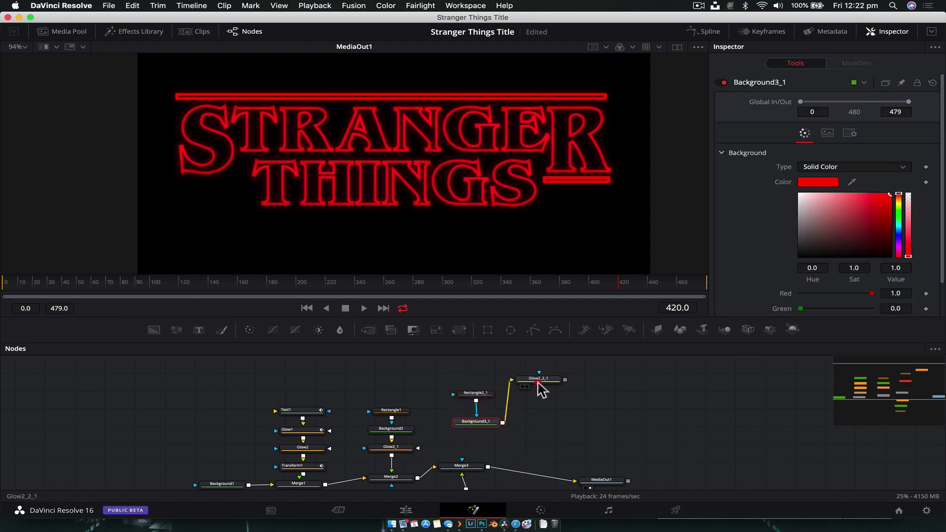
pyautogui.moveTo(537, 380); pyautogui.dragTo(487, 467)
pyautogui.moveTo(572, 477); pyautogui.dragTo(437, 449)
pyautogui.moveTo(515, 465)
pyautogui.mouseDown()
pyautogui.moveTo(516, 473)
pyautogui.moveTo(510, 460)
pyautogui.mouseUp()
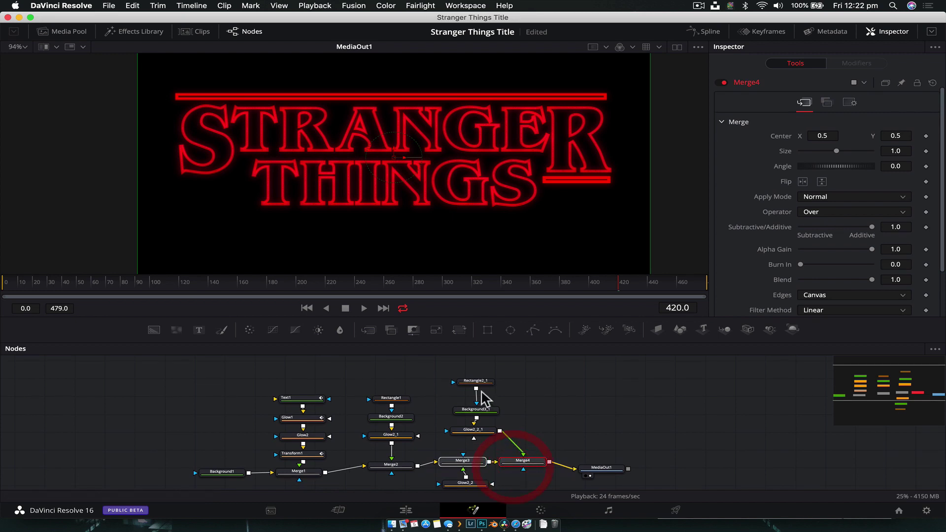
# Step: Move the Rectangle2_1 bar under the initial S at a Center X of about 0.144, and check the framed title
pyautogui.click(475, 382)
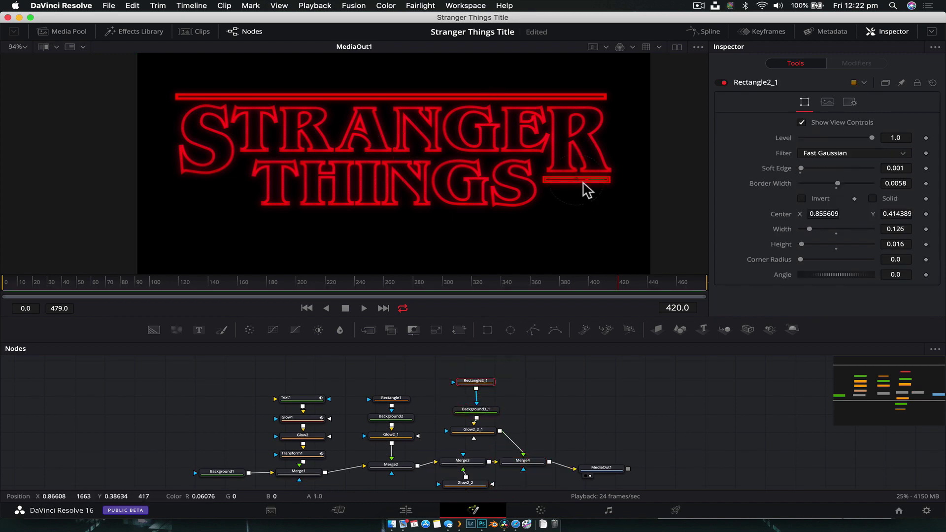
pyautogui.moveTo(587, 187); pyautogui.dragTo(229, 194)
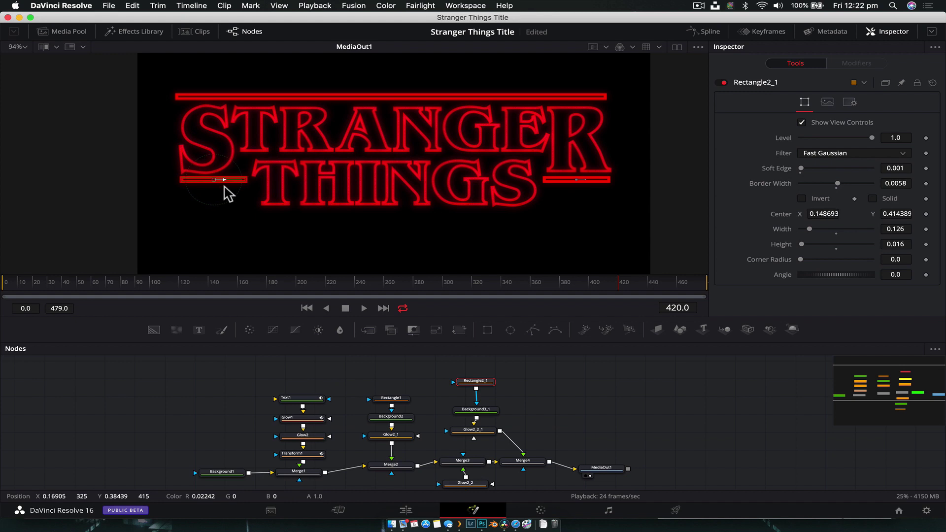
pyautogui.click(582, 390)
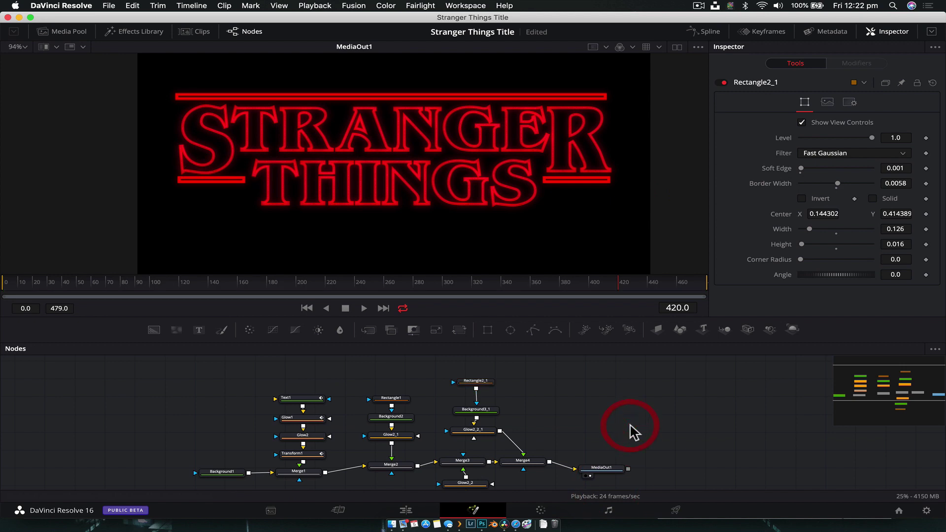
pyautogui.scroll(-3, 465, 89)
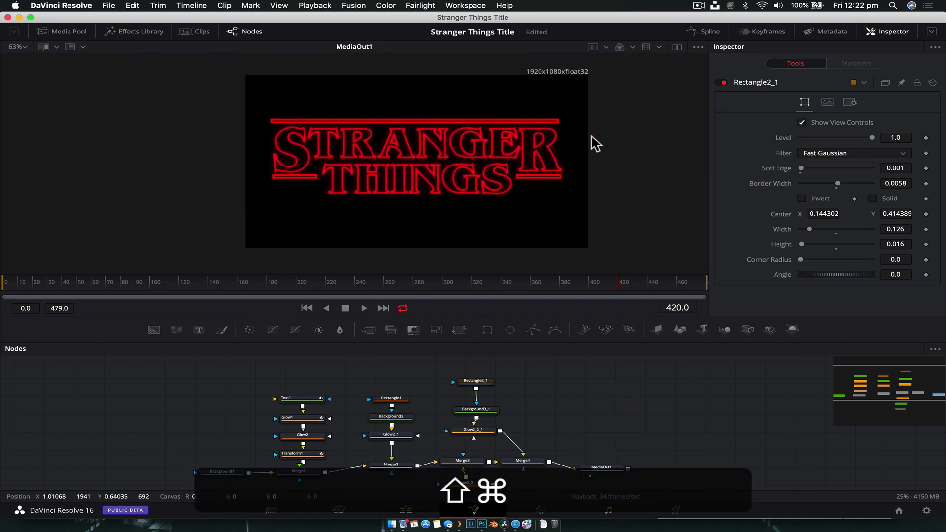
pyautogui.scroll(4, 596, 144)
pyautogui.hscroll(-3, 595, 144)
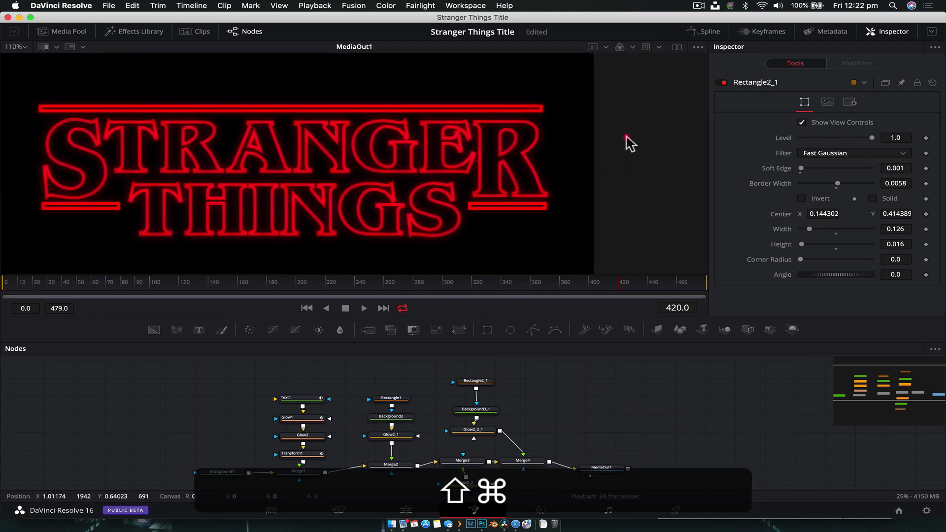
pyautogui.scroll(-2, 571, 175)
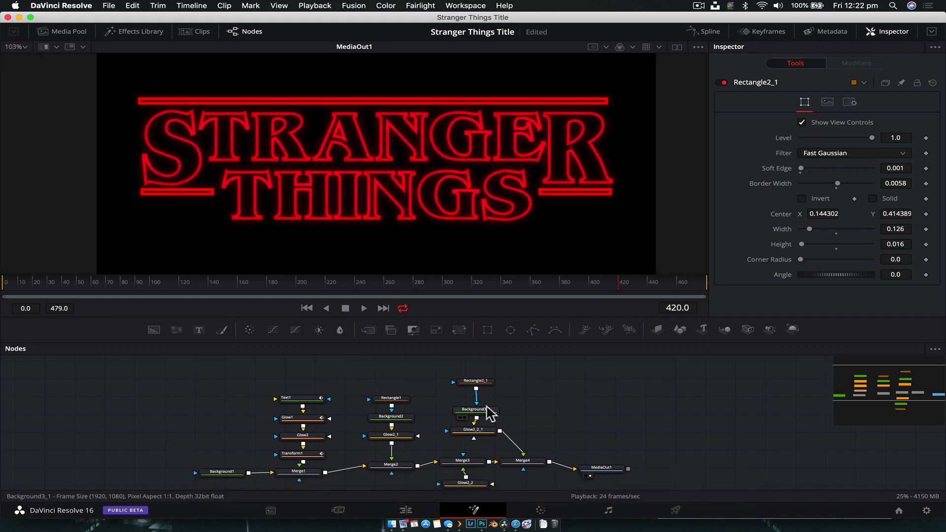
# Step: Reposition the Rectangle2_1, Background3_1 and Glow2_2_1 chain above Merge4 to tidy the node layout
pyautogui.moveTo(503, 375); pyautogui.dragTo(483, 433)
pyautogui.moveTo(486, 435); pyautogui.dragTo(523, 426)
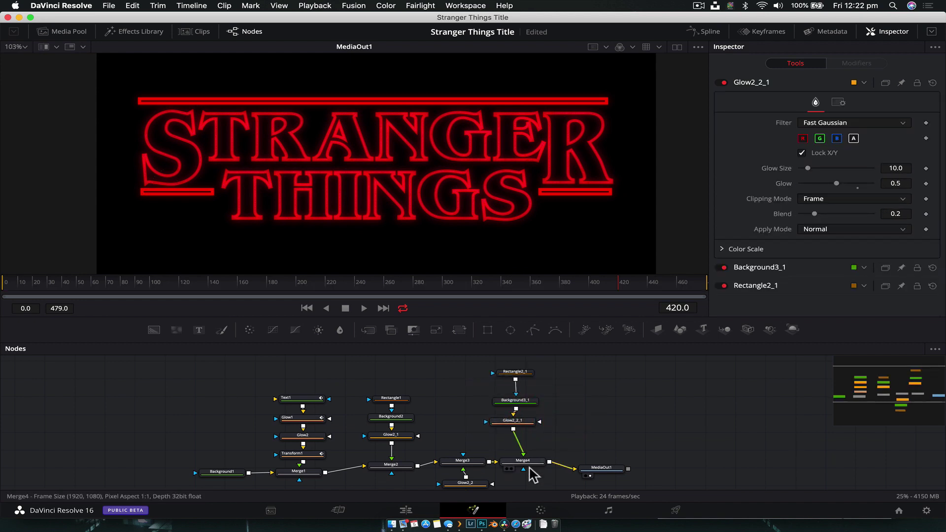
pyautogui.moveTo(528, 473); pyautogui.dragTo(542, 449)
pyautogui.moveTo(440, 383); pyautogui.dragTo(438, 412)
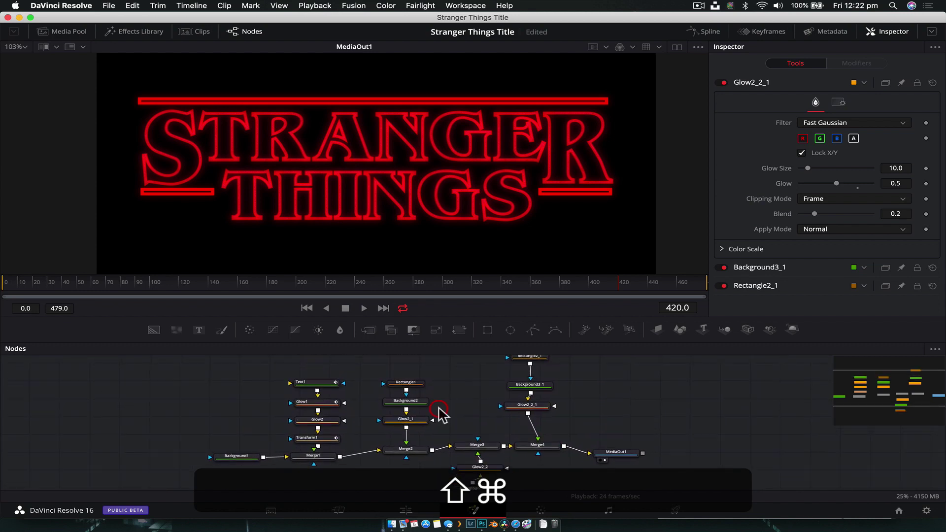
# Step: Add a new Rectangle mask node to Merge2, which composites the long bar above the title
pyautogui.click(405, 382)
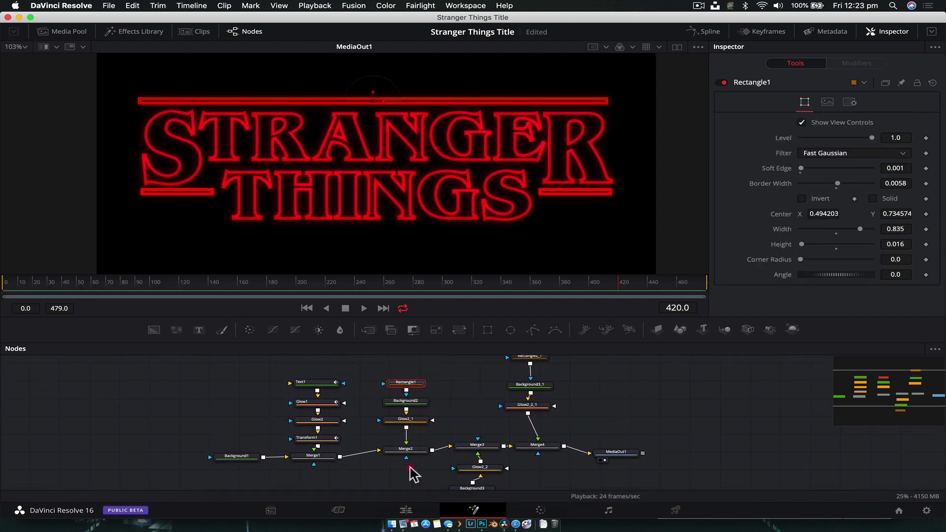
pyautogui.click(406, 449)
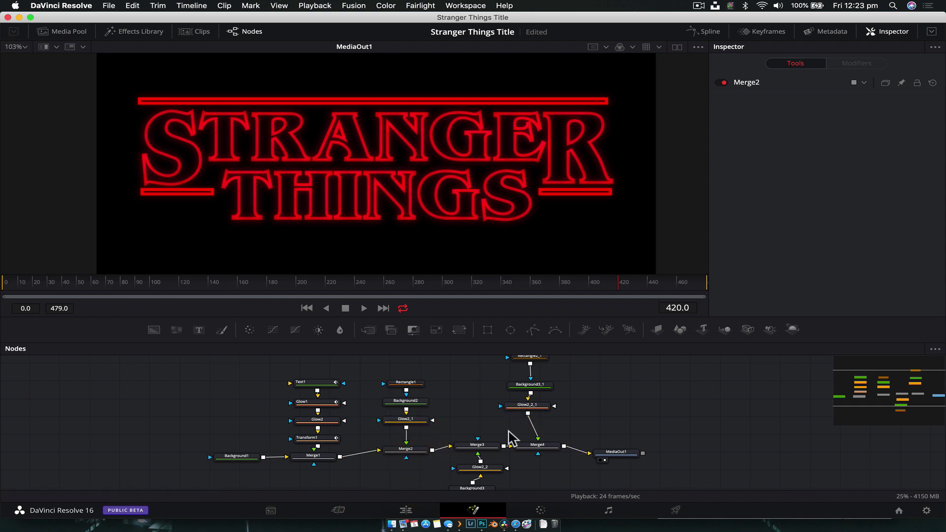
pyautogui.click(403, 449)
pyautogui.press('shift')
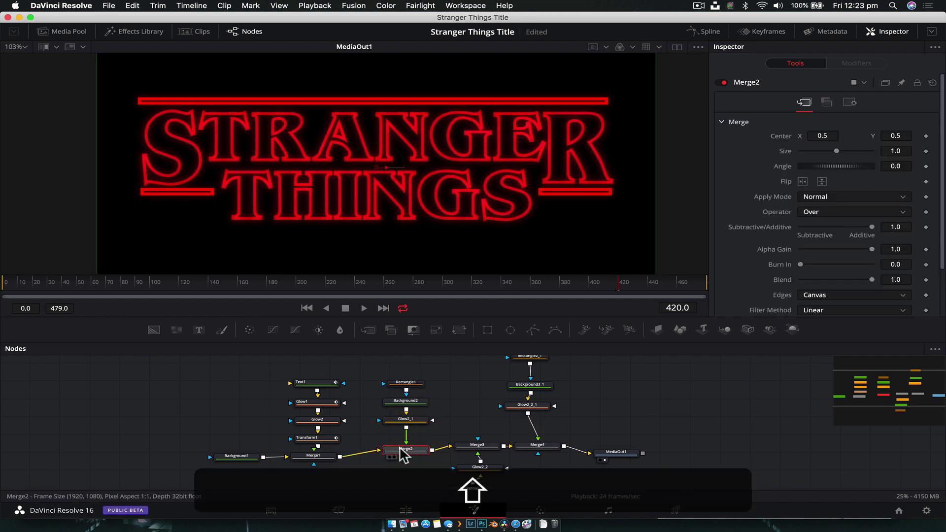
pyautogui.hotkey('shift', 'space')
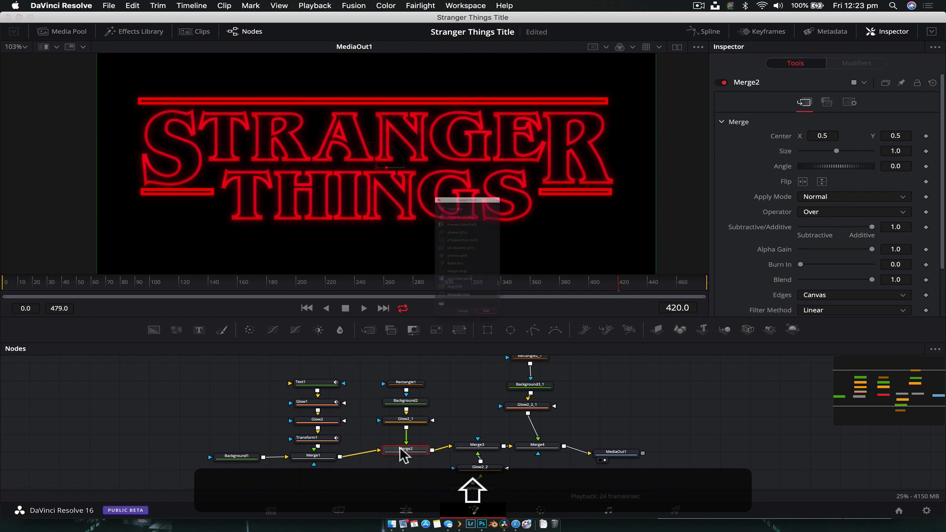
pyautogui.write('rec')
pyautogui.press('Return')
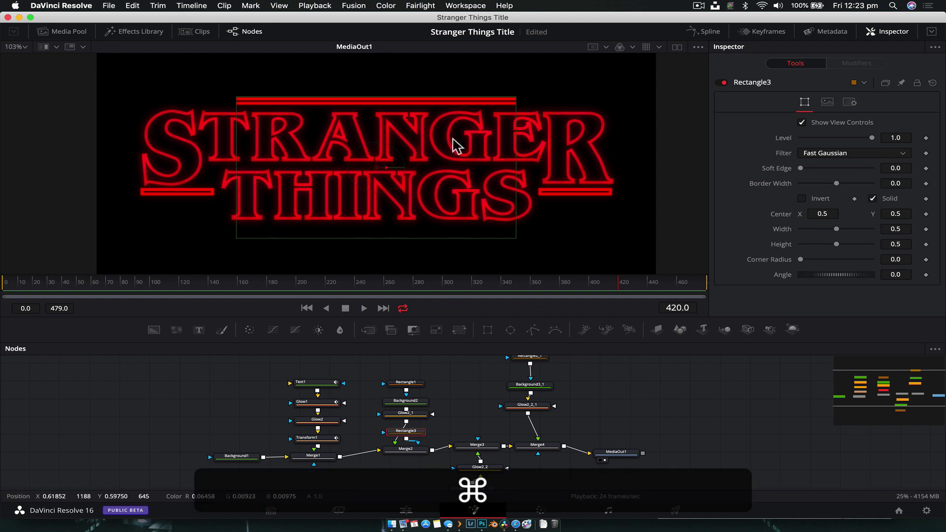
# Step: Fit the Rectangle3 mask around the long upper bar with Center Y about 0.718, Soft Edge 0.0205, Height 0.181 and Width 0.0
pyautogui.moveTo(454, 143); pyautogui.dragTo(470, 164)
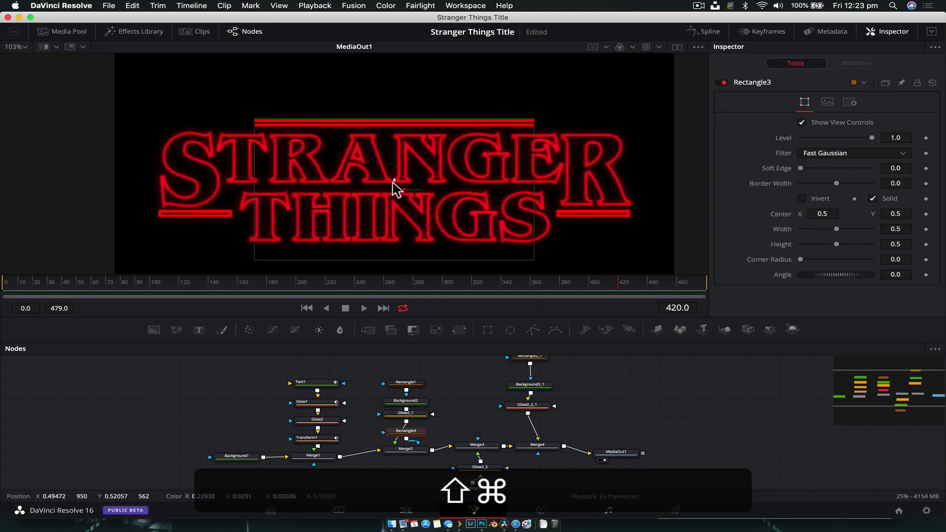
pyautogui.moveTo(394, 188); pyautogui.dragTo(391, 122)
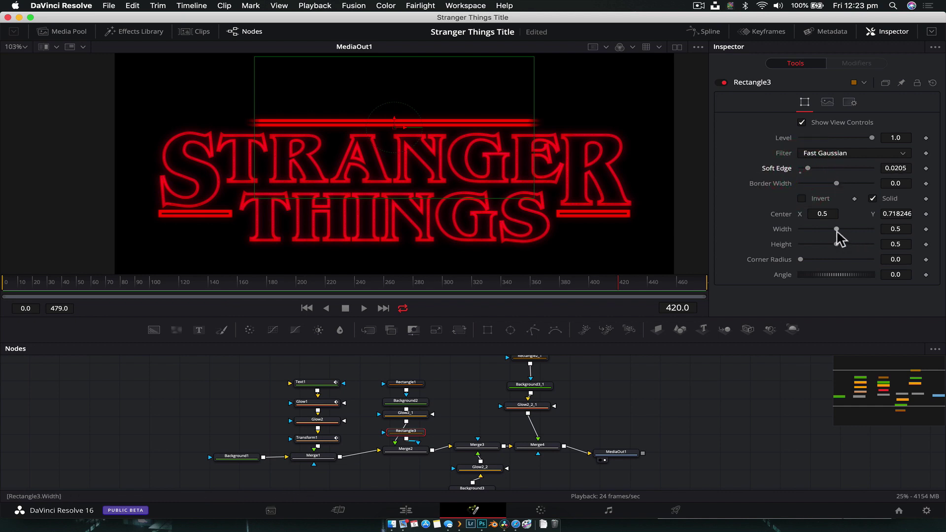
pyautogui.moveTo(836, 242); pyautogui.dragTo(800, 230)
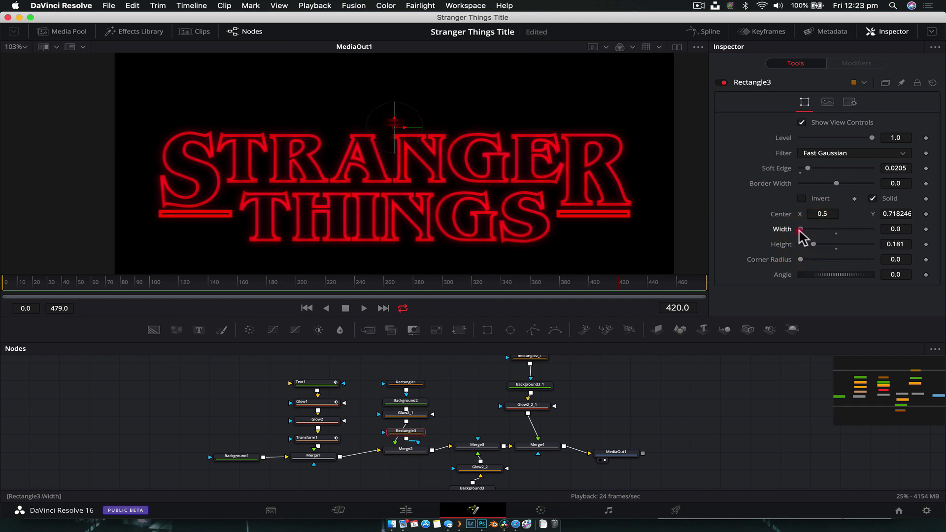
pyautogui.click(733, 236)
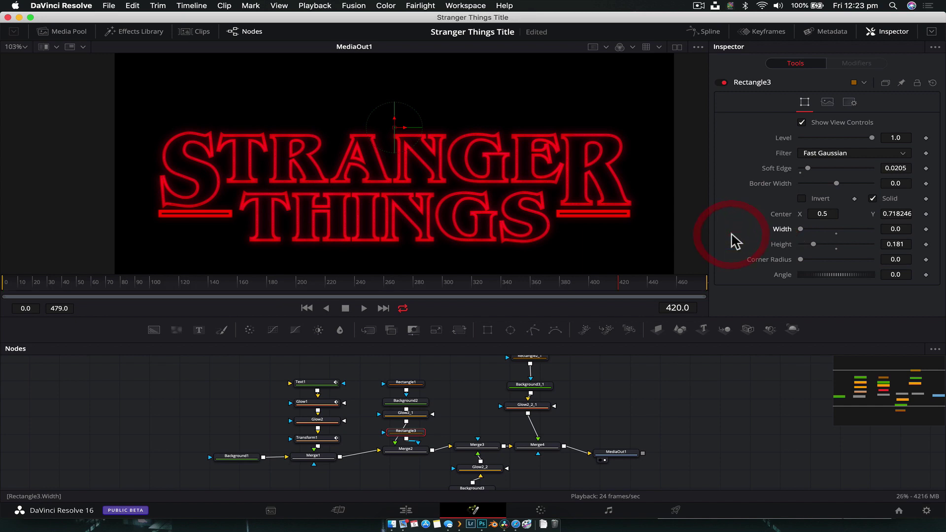
# Step: Keyframe the Rectangle3 mask's Width at 0.0 on frame 420 and 0.906 on frame 440, and play back the bar reveal
pyautogui.click(926, 229)
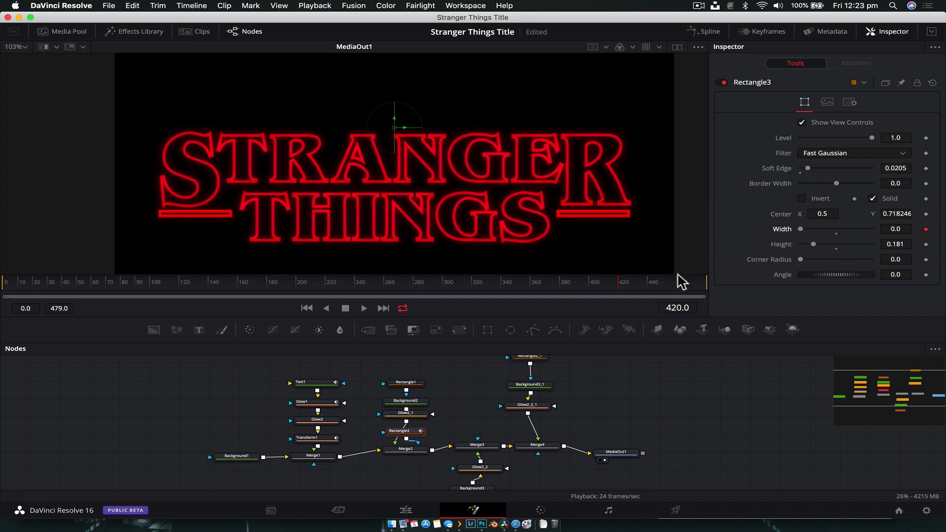
pyautogui.click(620, 286)
pyautogui.moveTo(621, 285); pyautogui.dragTo(647, 286)
pyautogui.moveTo(833, 181); pyautogui.dragTo(840, 183)
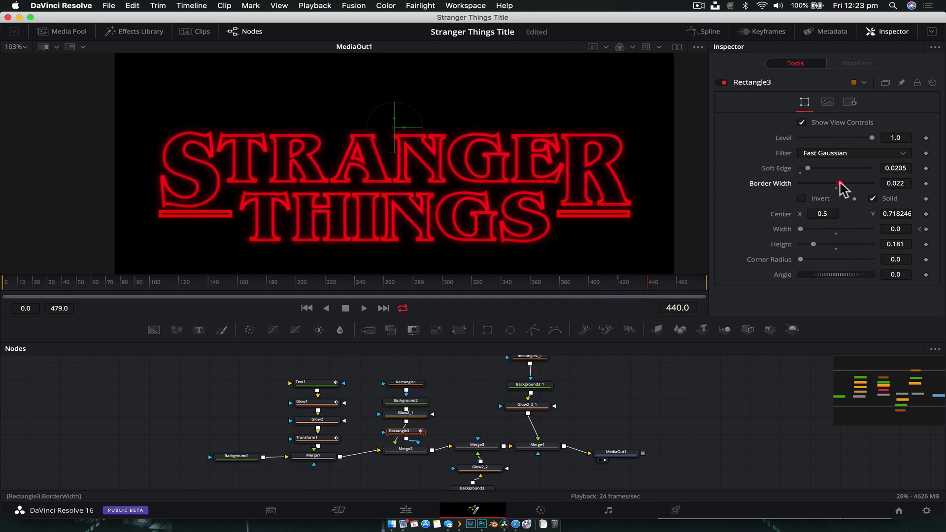
pyautogui.press('super+z')
pyautogui.moveTo(821, 231); pyautogui.dragTo(868, 232)
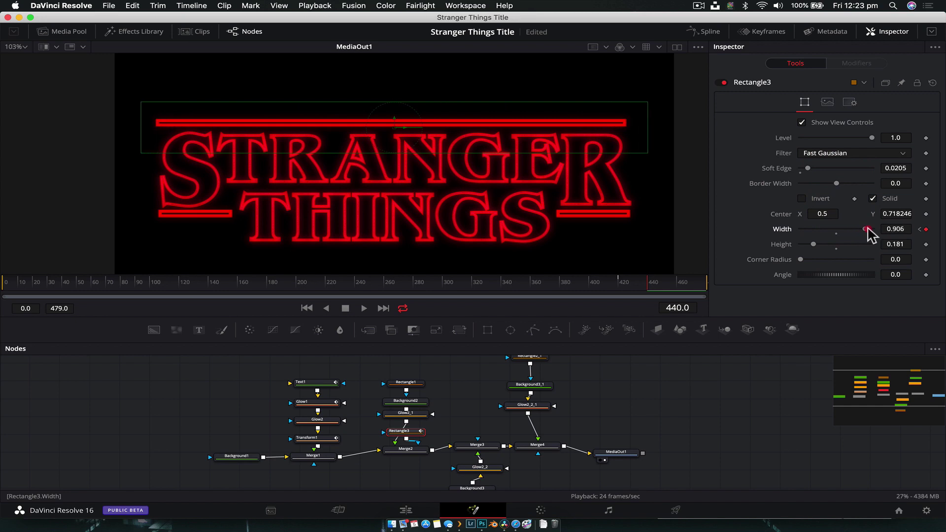
pyautogui.moveTo(649, 285); pyautogui.dragTo(607, 285)
pyautogui.press('space')
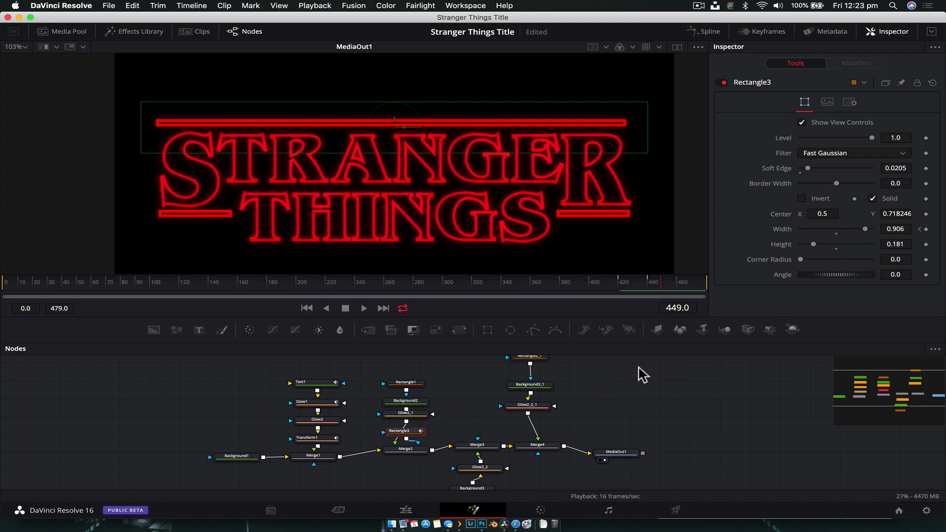
pyautogui.click(601, 285)
# Step: Add a new Rectangle mask node to Merge3, which composites one of the short bars under the title
pyautogui.scroll(-3, 509, 372)
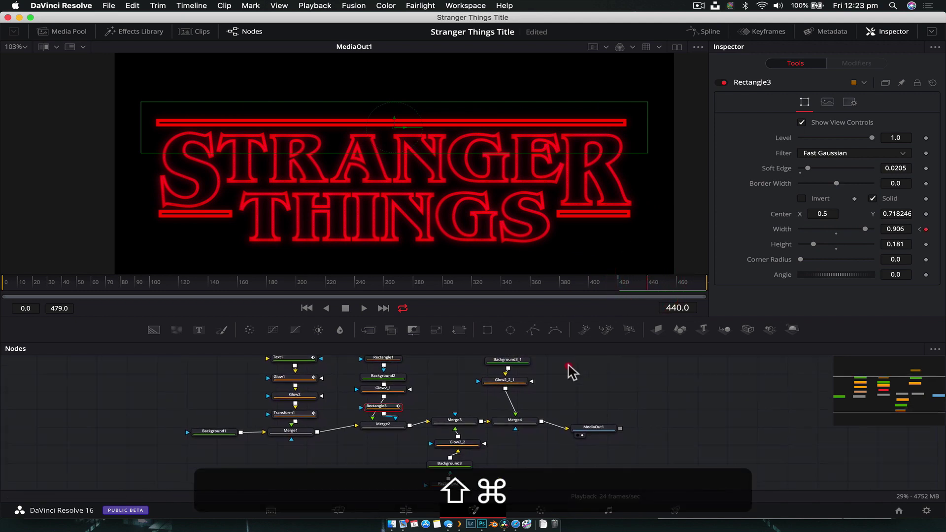
pyautogui.click(555, 334)
pyautogui.click(438, 364)
pyautogui.moveTo(444, 369); pyautogui.dragTo(437, 405)
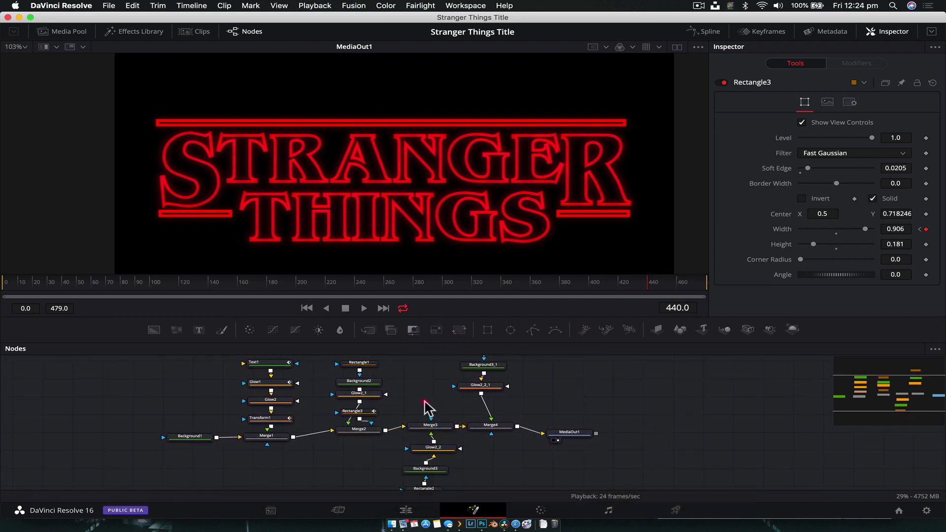
pyautogui.click(432, 425)
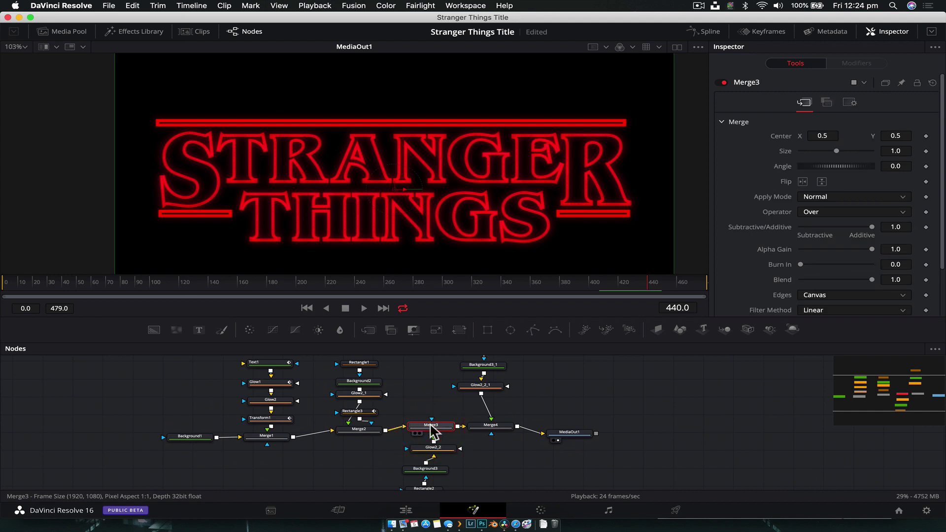
pyautogui.press('shift')
pyautogui.hotkey('shift', 'space')
pyautogui.write('rec')
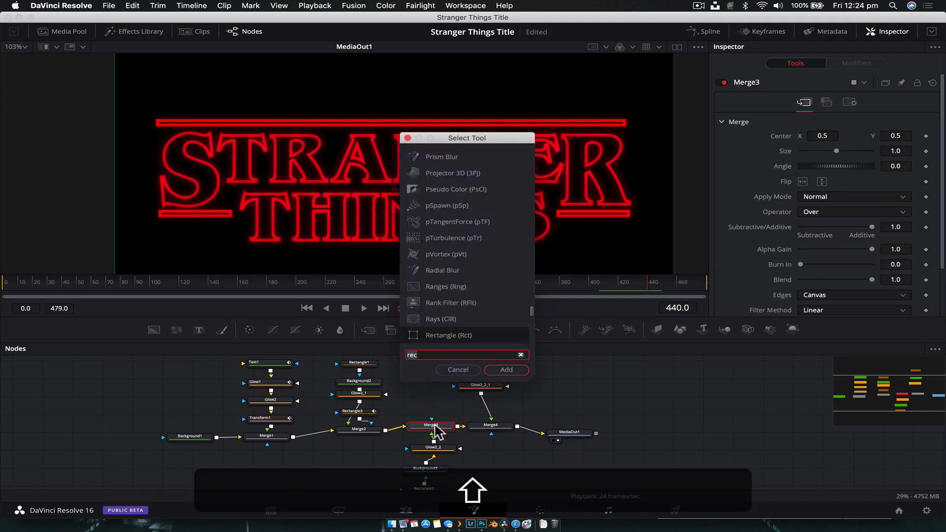
pyautogui.press('Return')
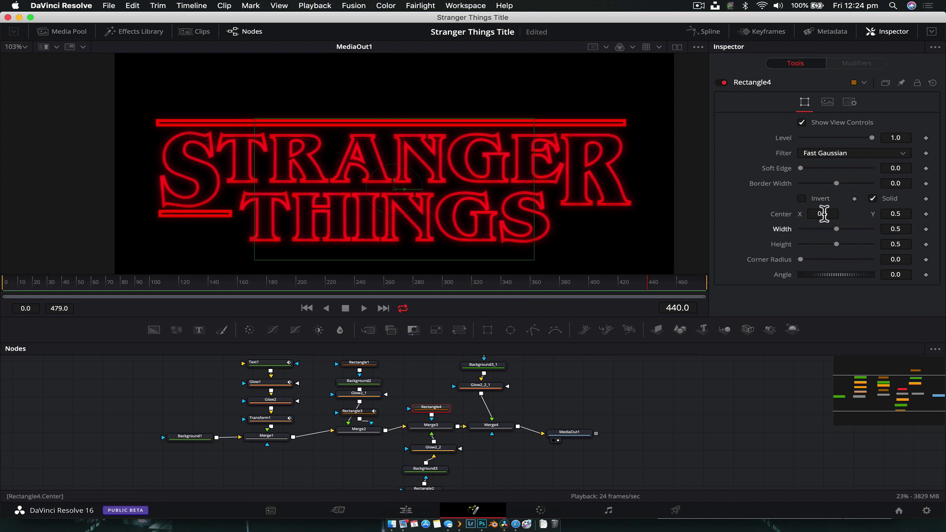
# Step: Keyframe the Rectangle4 mask's Width at 0.5 on frame 440 and 1.0 on frame 460, with a Soft Edge of 0.0094
pyautogui.click(927, 230)
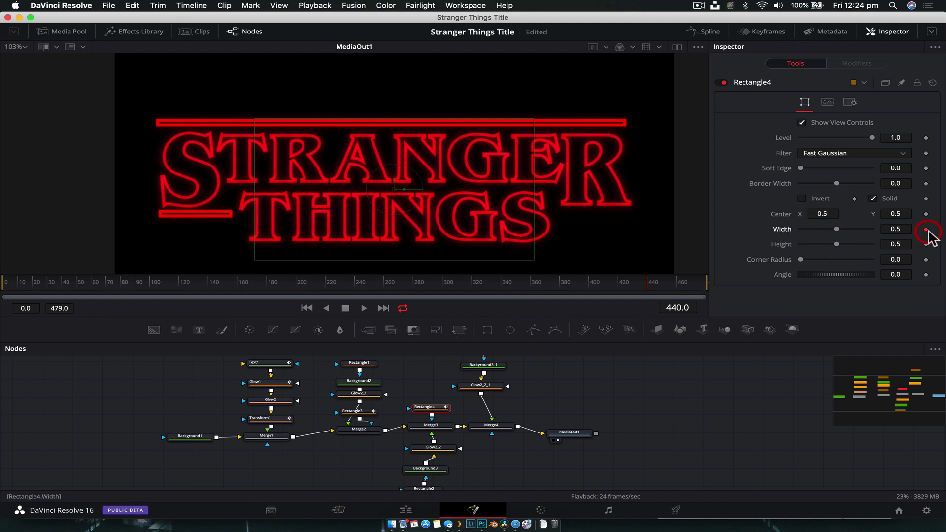
pyautogui.click(679, 284)
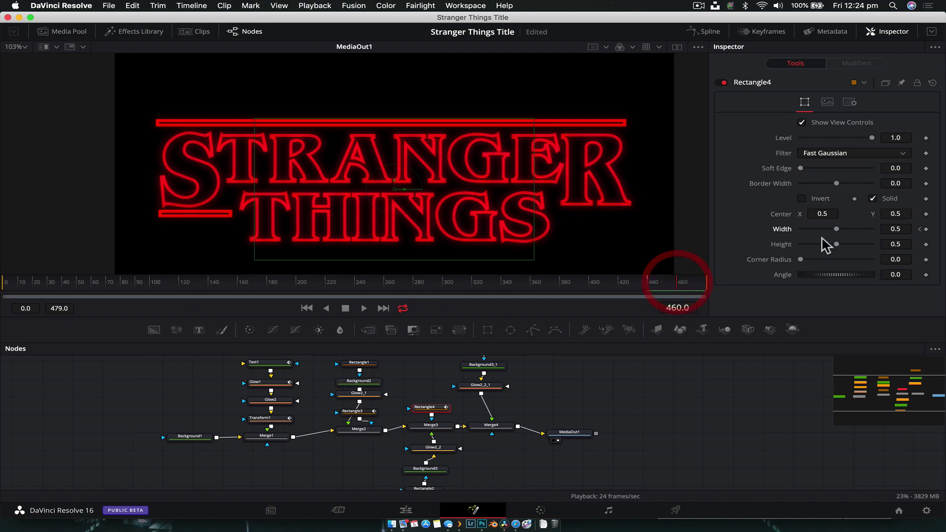
pyautogui.moveTo(837, 229); pyautogui.dragTo(886, 227)
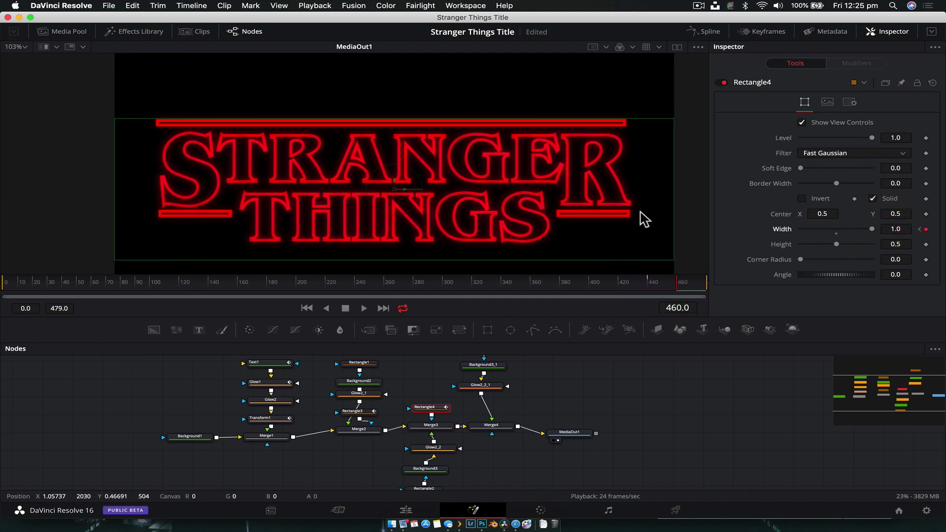
pyautogui.click(661, 276)
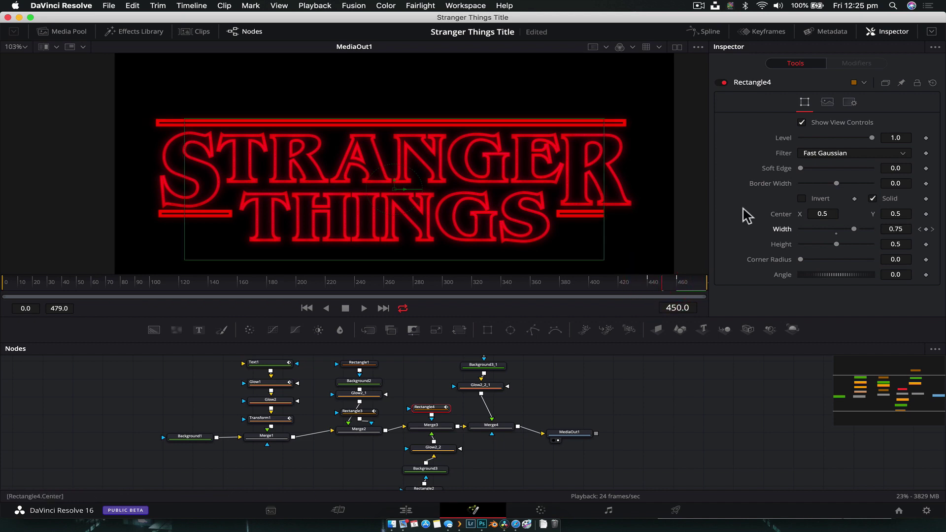
pyautogui.click(800, 169)
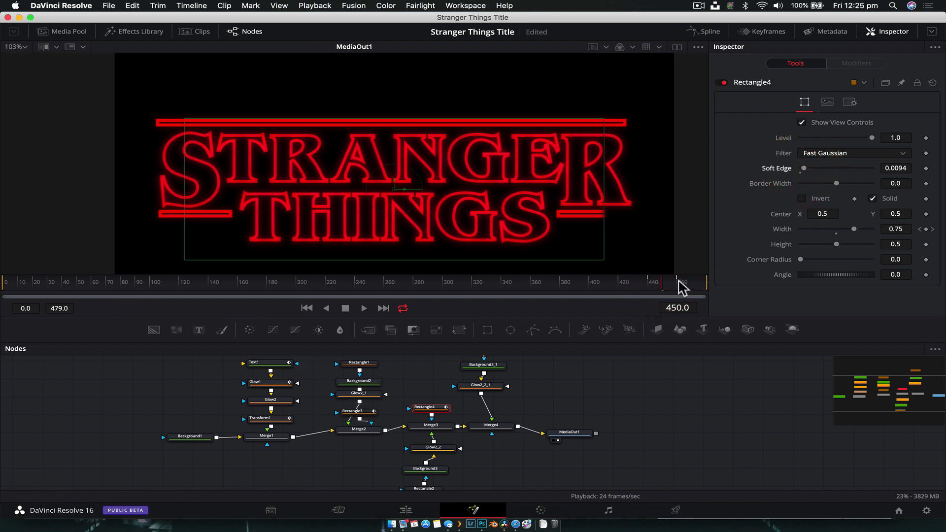
pyautogui.click(650, 289)
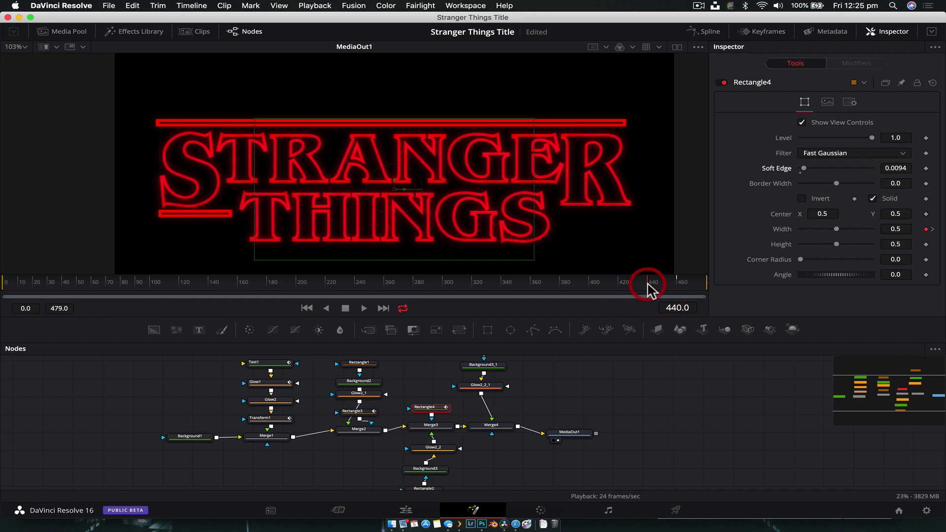
# Step: Duplicate the Rectangle4 mask onto Merge4, place the copy below that merge, and play back the short bars' reveal
pyautogui.click(436, 409)
pyautogui.click(488, 426)
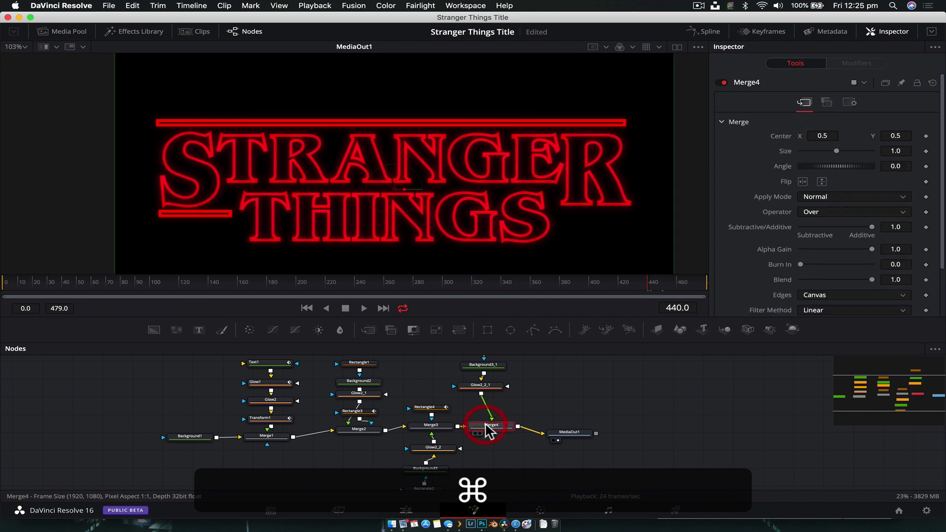
pyautogui.press('super+shift+v')
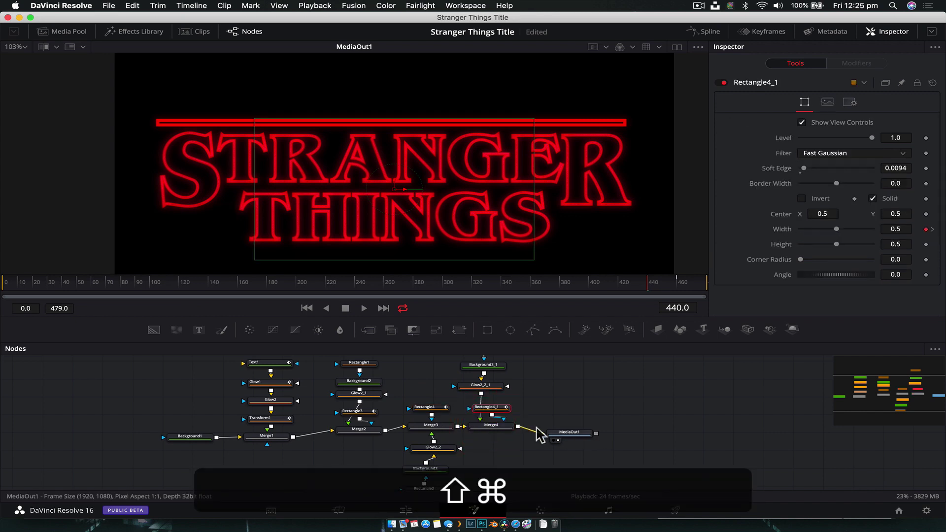
pyautogui.moveTo(503, 414); pyautogui.dragTo(493, 465)
pyautogui.moveTo(650, 285)
pyautogui.mouseDown()
pyautogui.moveTo(671, 285)
pyautogui.moveTo(653, 285)
pyautogui.mouseUp()
pyautogui.click(631, 393)
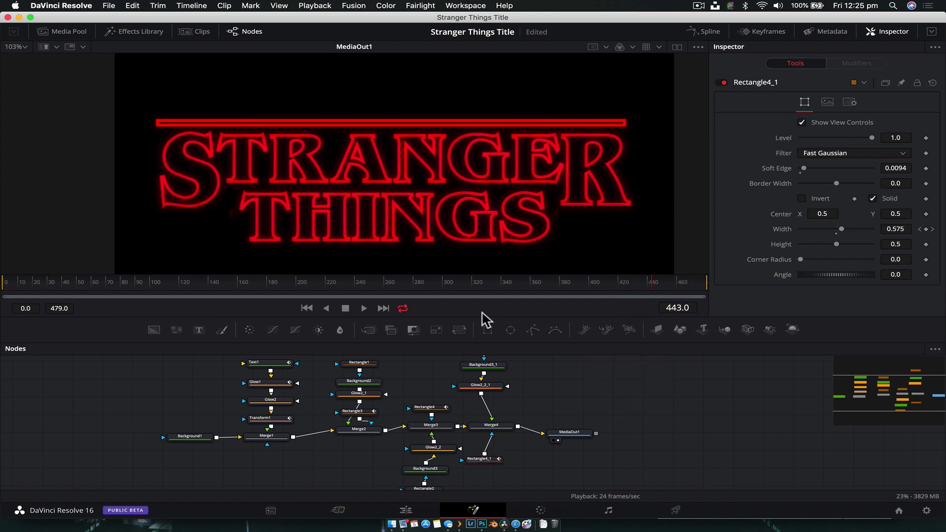
pyautogui.press('space')
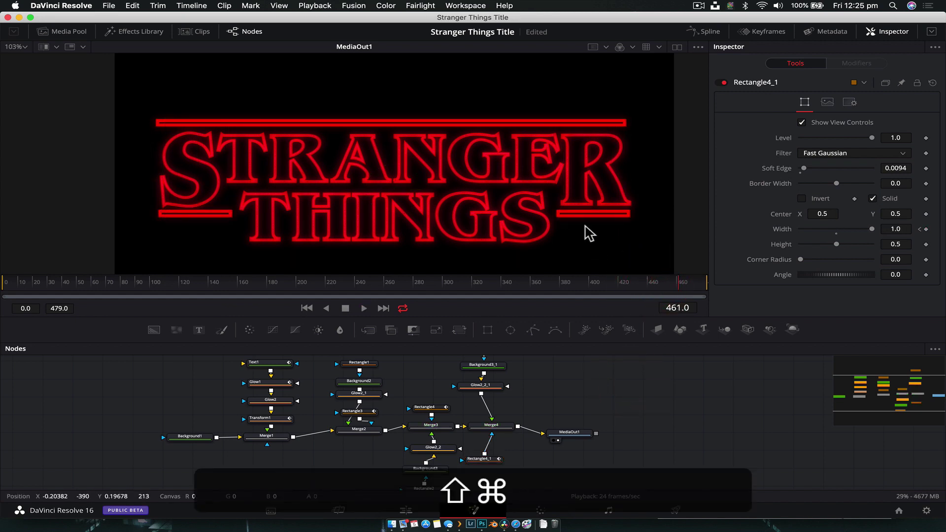
# Step: Zoom out the viewer to show the whole title and move the MediaOut1 node farther from Merge4
pyautogui.scroll(-5, 662, 198)
pyautogui.scroll(2, 663, 198)
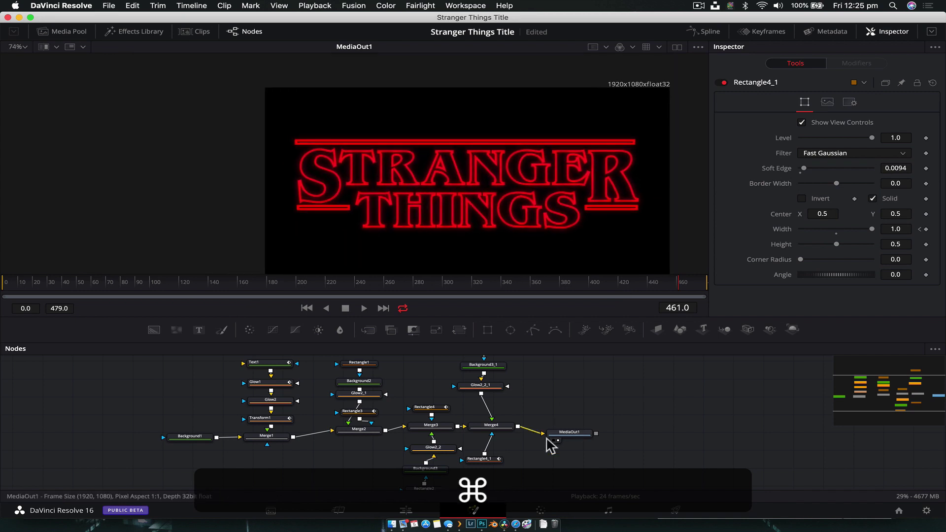
pyautogui.moveTo(573, 435); pyautogui.dragTo(641, 436)
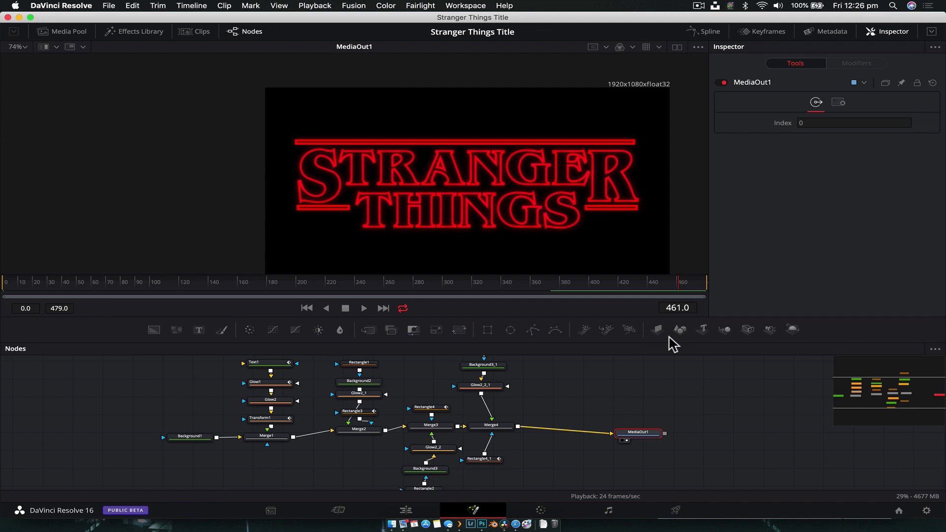
pyautogui.click(715, 394)
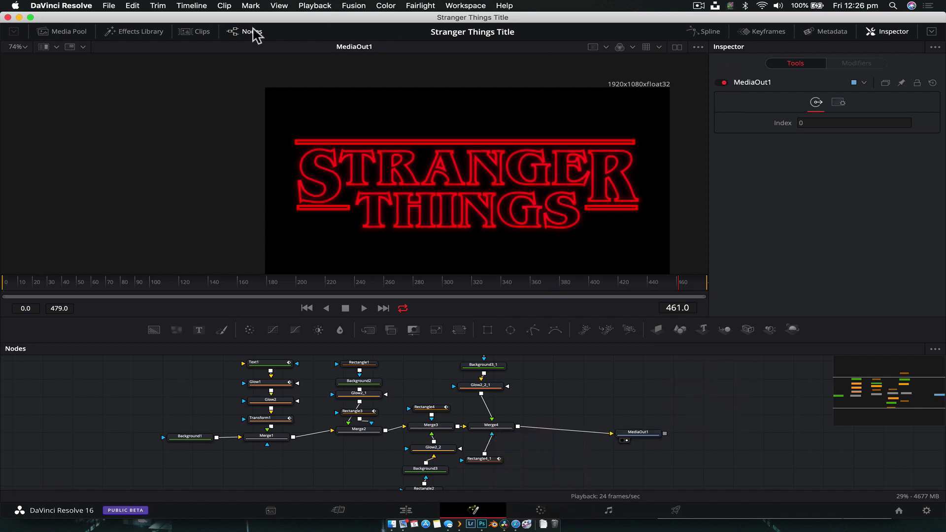
# Step: Open and enlarge the Spline editor, and display Text1's Character Spacing curve fitted to the graph
pyautogui.click(710, 31)
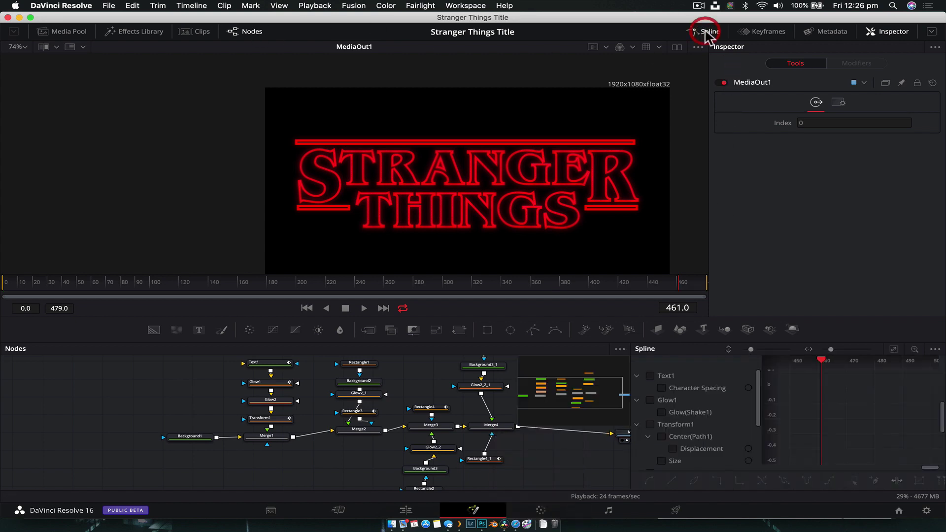
pyautogui.moveTo(651, 342); pyautogui.dragTo(650, 193)
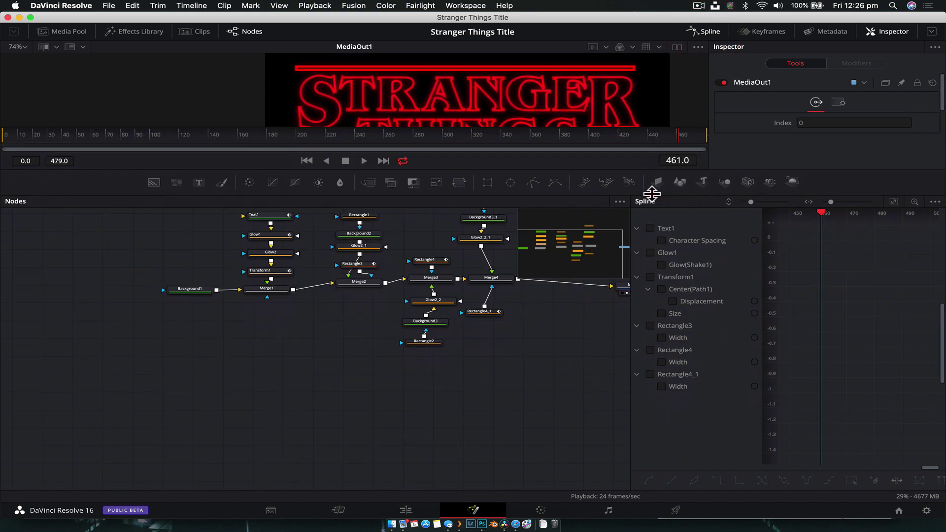
pyautogui.moveTo(628, 260); pyautogui.dragTo(315, 270)
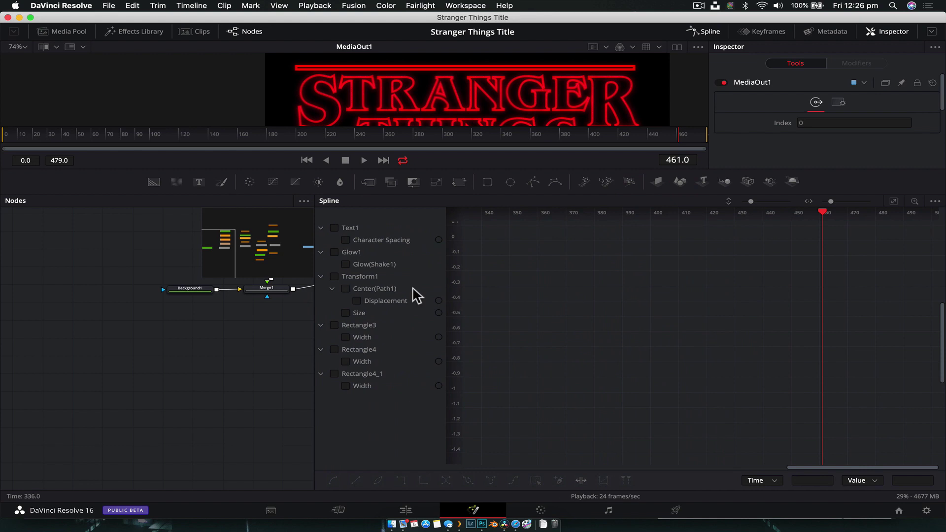
pyautogui.click(346, 240)
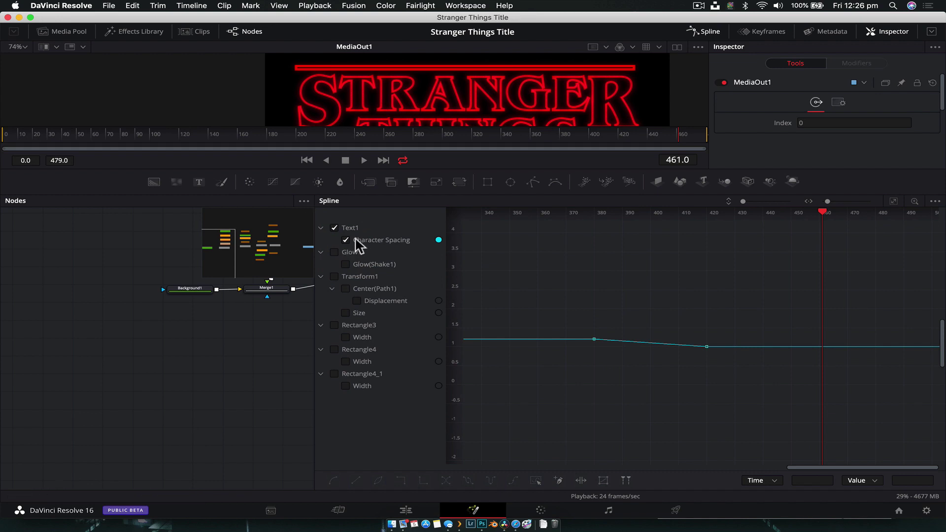
pyautogui.click(895, 202)
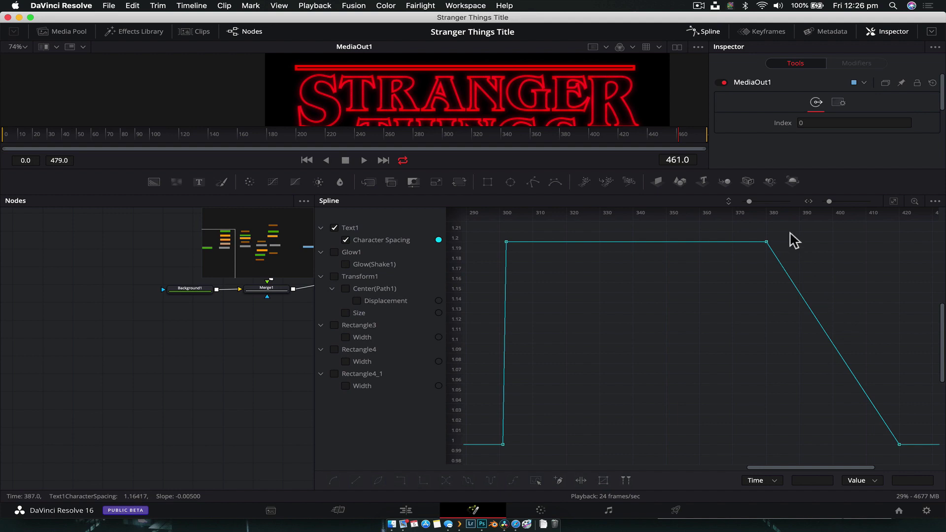
# Step: Smooth Text1's Character Spacing curve between frames 380 and 420, and lengthen both keyframes' handles for a stronger ease
pyautogui.moveTo(758, 238); pyautogui.dragTo(930, 459)
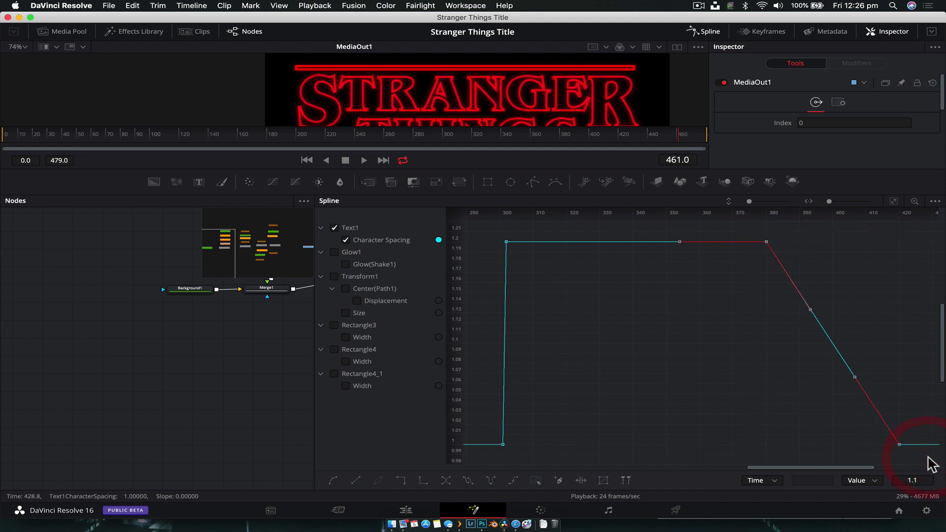
pyautogui.click(333, 482)
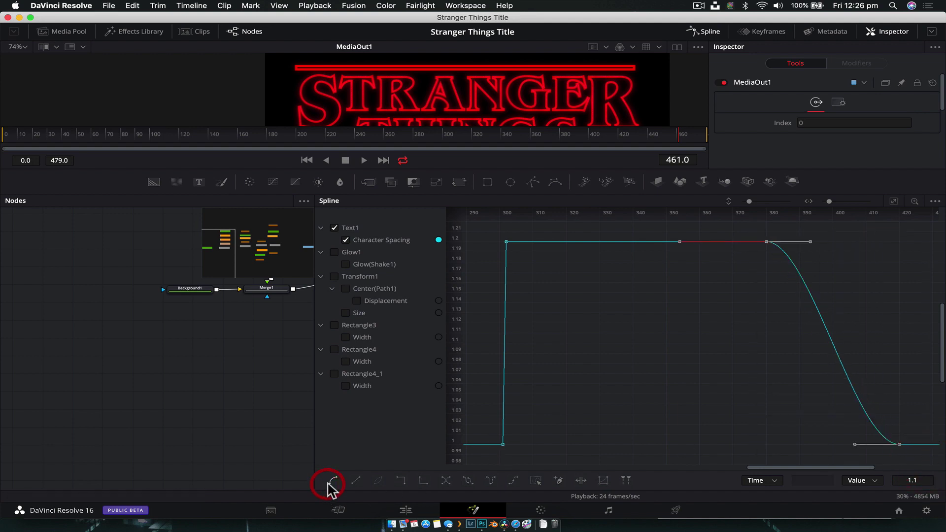
pyautogui.moveTo(798, 237); pyautogui.dragTo(734, 265)
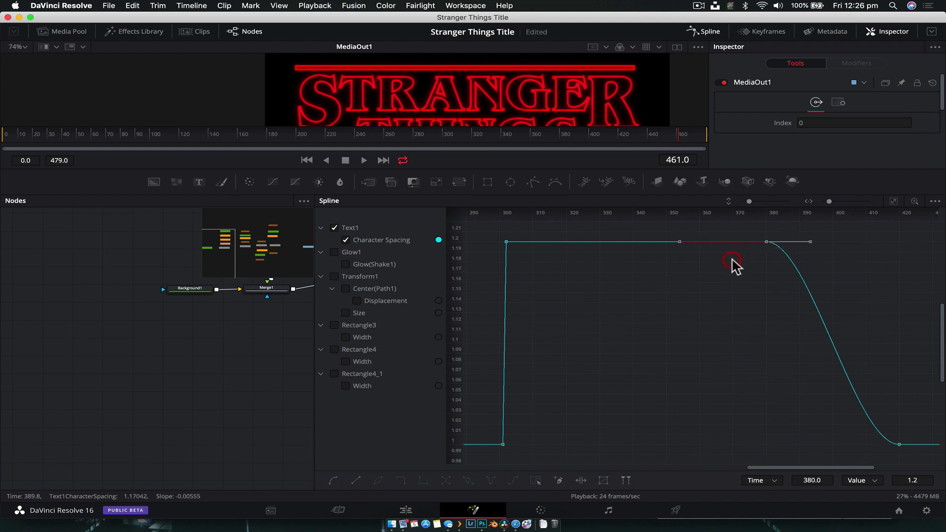
pyautogui.moveTo(804, 250); pyautogui.dragTo(824, 249)
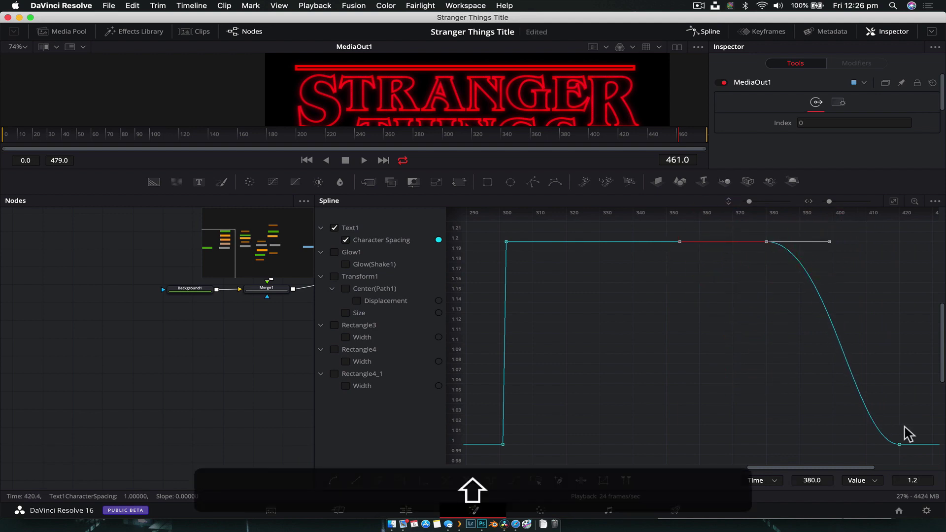
pyautogui.moveTo(912, 426); pyautogui.dragTo(822, 445)
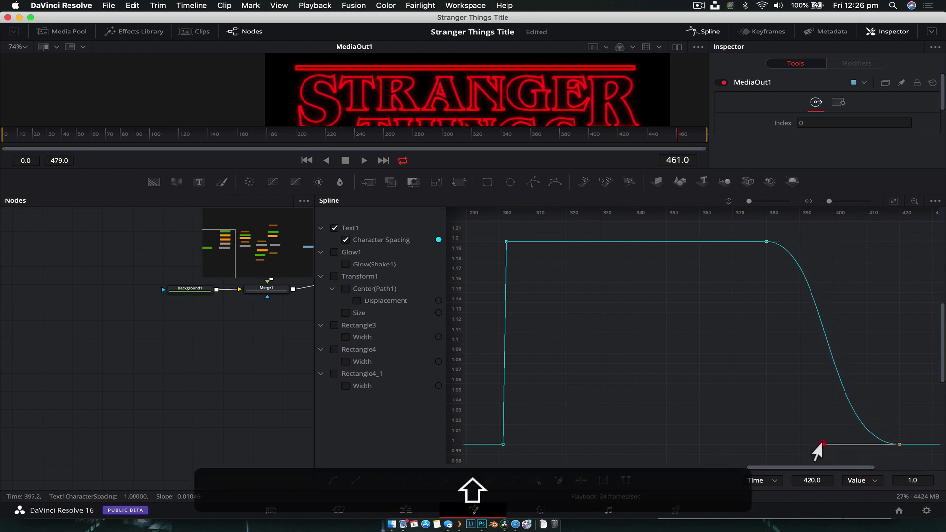
pyautogui.click(766, 241)
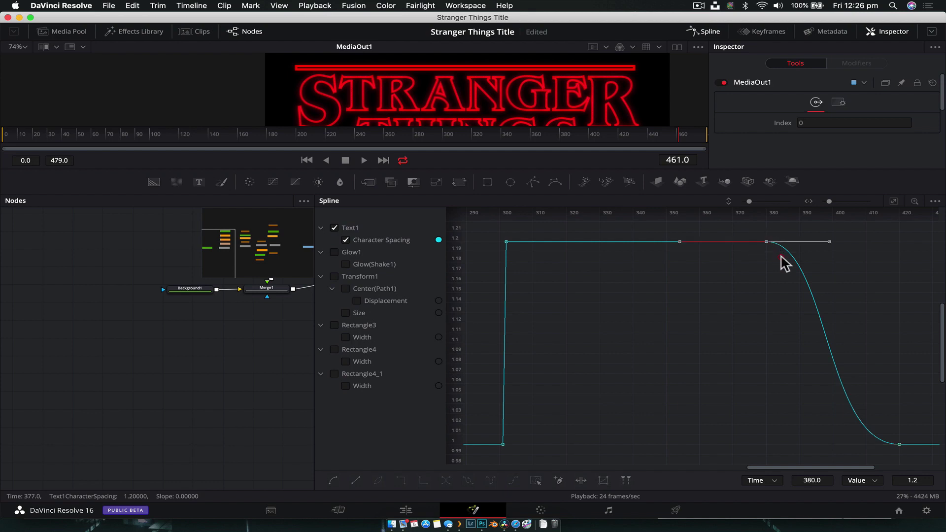
pyautogui.moveTo(826, 242); pyautogui.dragTo(844, 244)
pyautogui.click(868, 282)
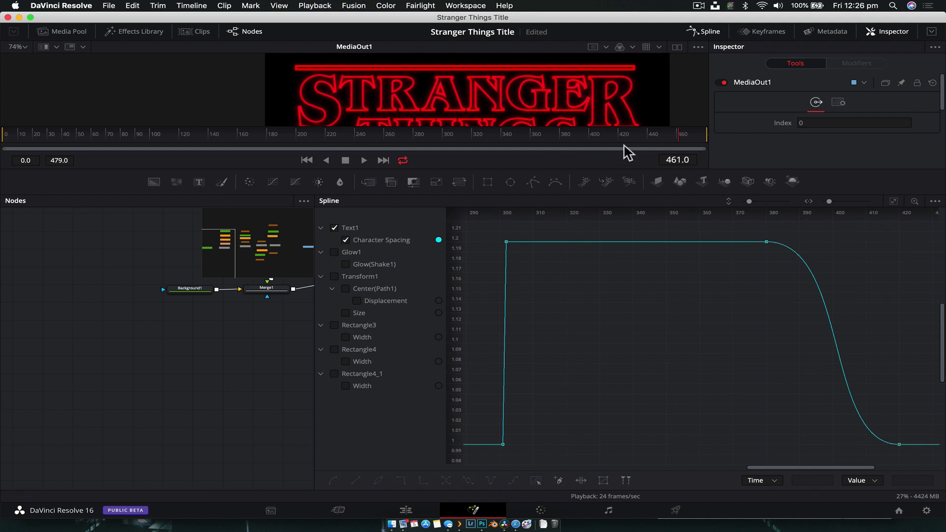
# Step: Play back the eased letter spacing animation from about frame 400 and repeat it to check the motion
pyautogui.moveTo(624, 148); pyautogui.dragTo(592, 141)
pyautogui.press('space')
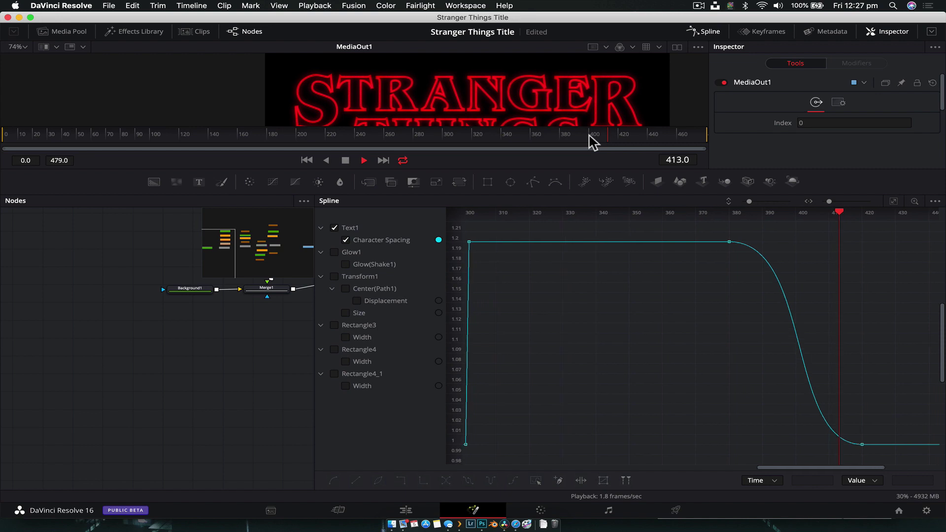
pyautogui.click(590, 137)
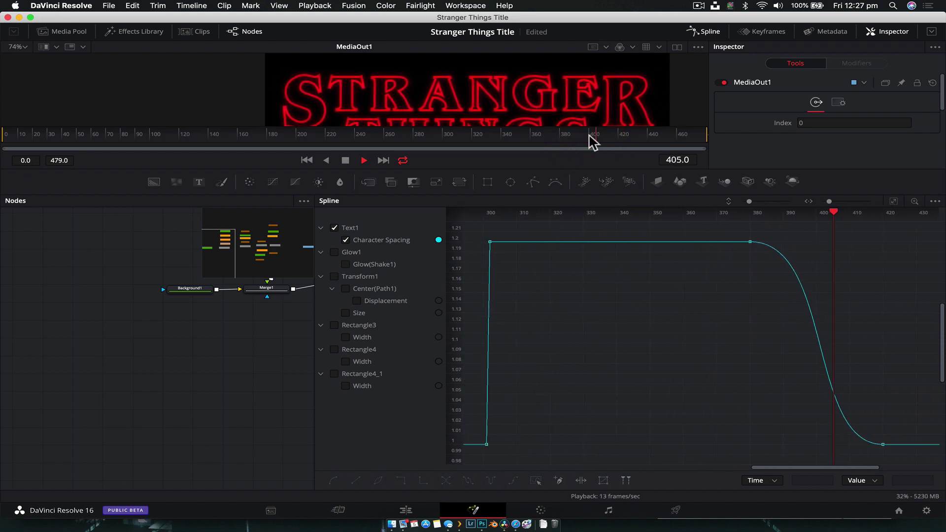
pyautogui.click(590, 136)
pyautogui.press('space')
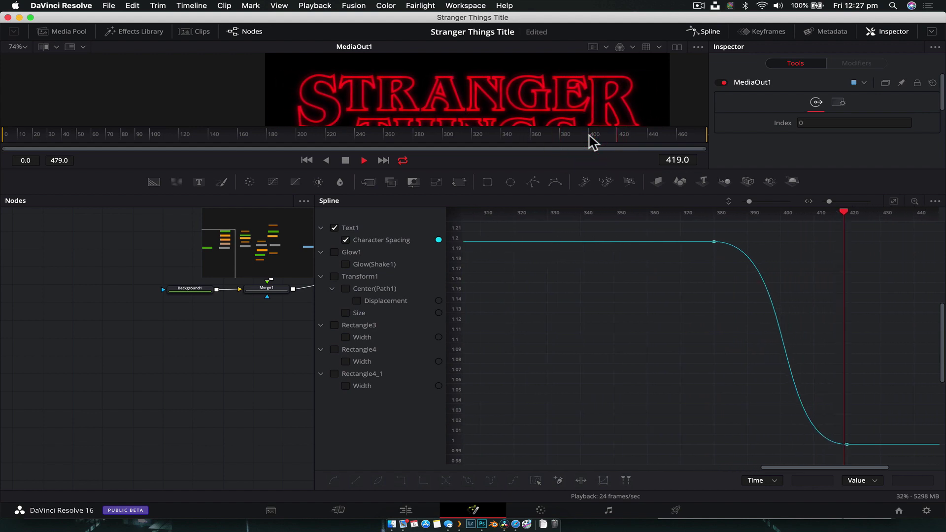
# Step: Replace the displayed curve with the Rectangle3, Rectangle4 and Rectangle4_1 Width curves, and smooth all their keyframes
pyautogui.click(334, 228)
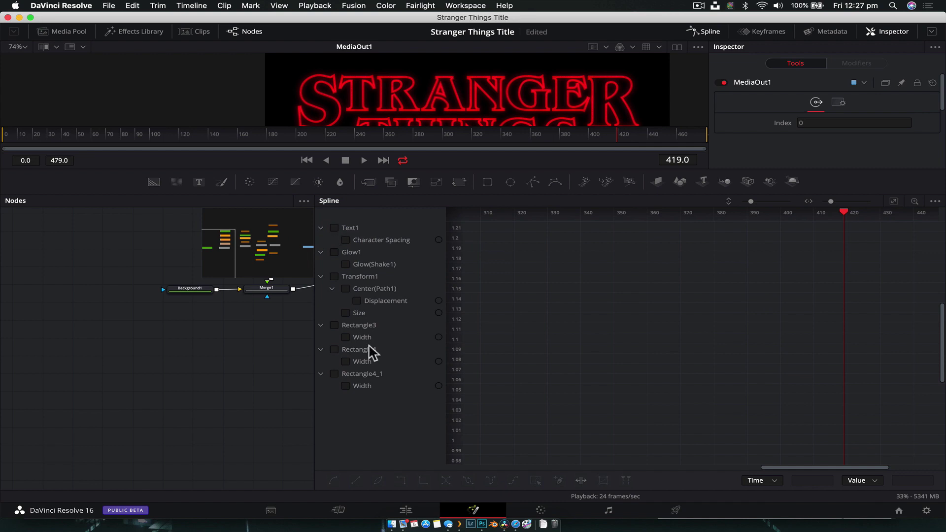
pyautogui.click(334, 326)
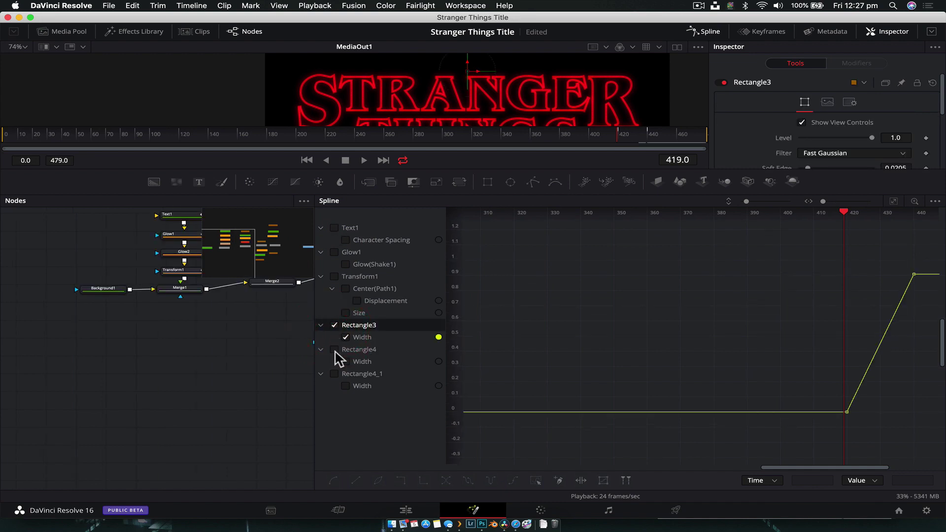
pyautogui.click(335, 350)
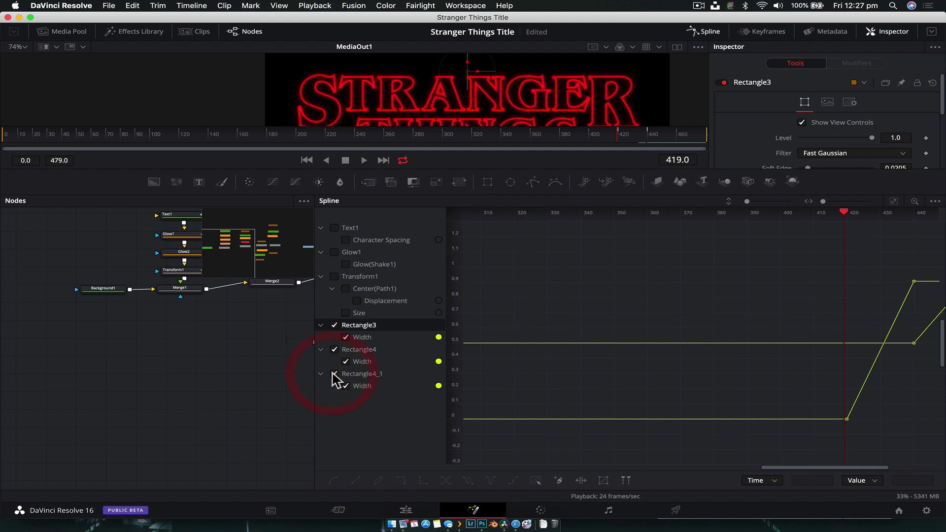
pyautogui.click(894, 202)
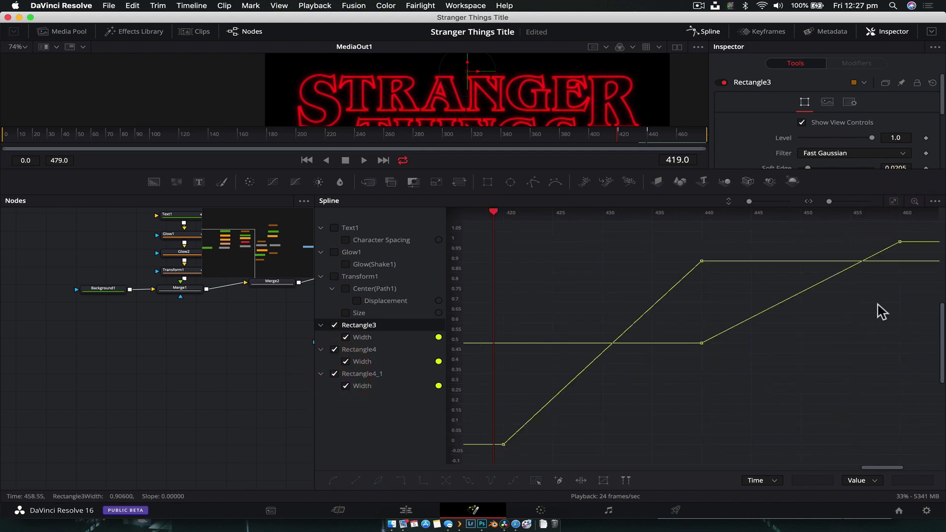
pyautogui.moveTo(915, 227); pyautogui.dragTo(484, 457)
pyautogui.click(333, 480)
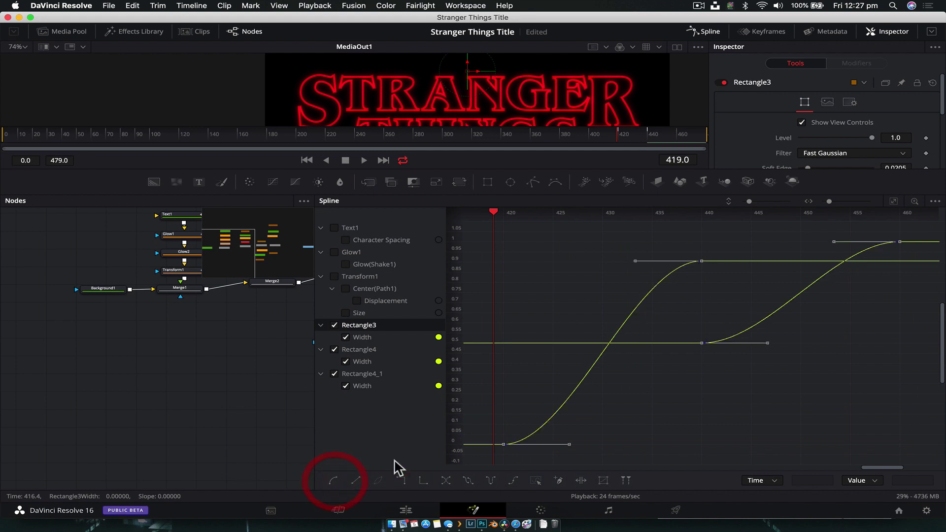
pyautogui.click(712, 426)
pyautogui.scroll(15, 716, 433)
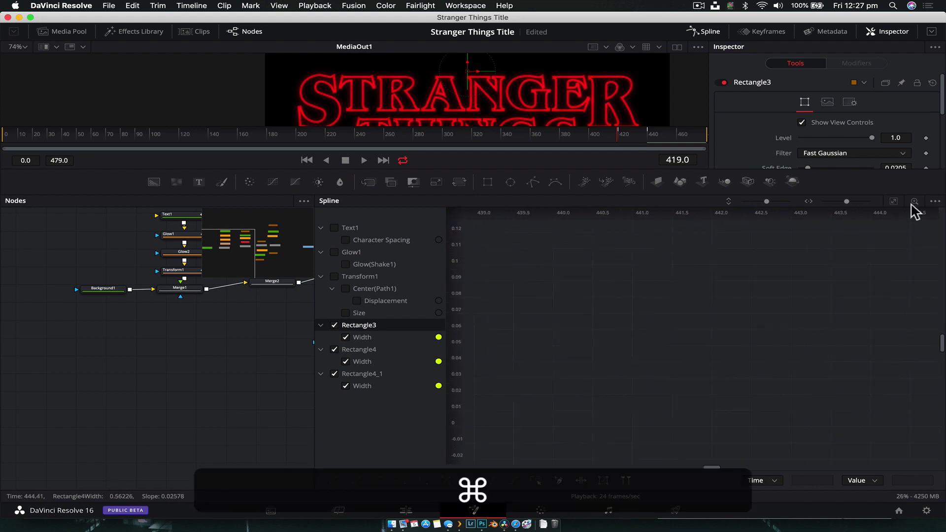
pyautogui.click(894, 201)
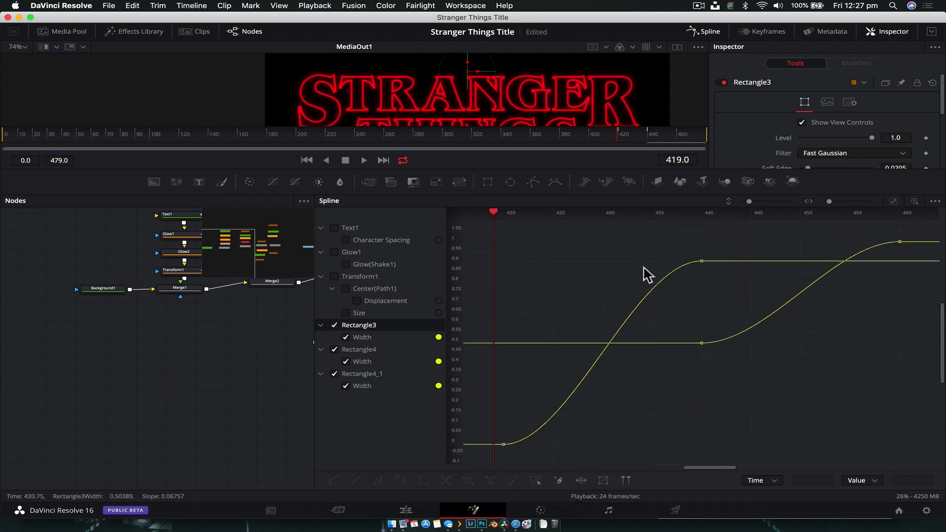
# Step: Close the Spline editor, enlarge the viewer, and play back the framing bars' reveal from frame 419
pyautogui.click(706, 31)
pyautogui.moveTo(628, 195); pyautogui.dragTo(634, 367)
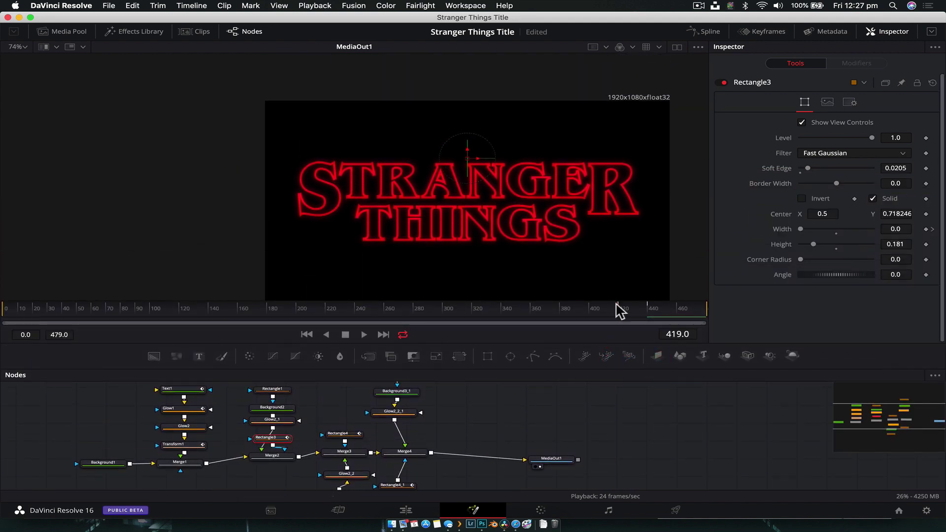
pyautogui.press('space')
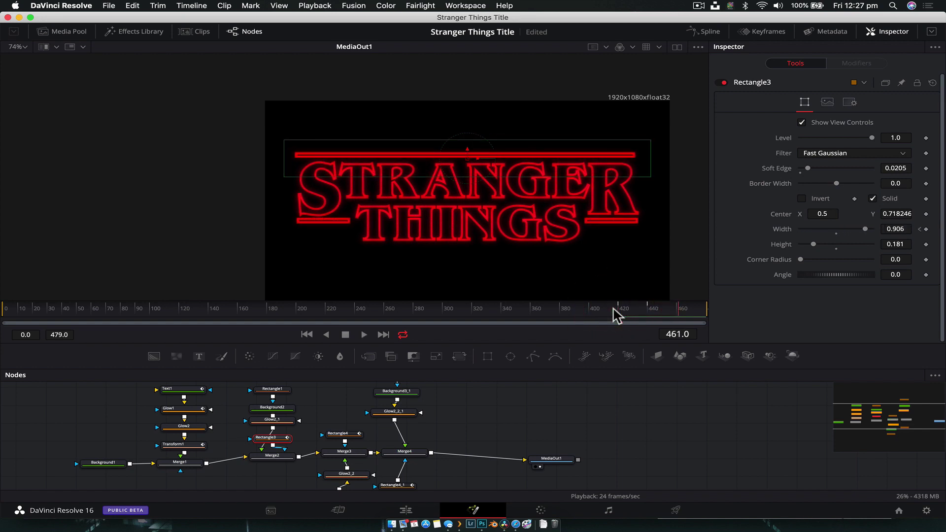
pyautogui.click(614, 310)
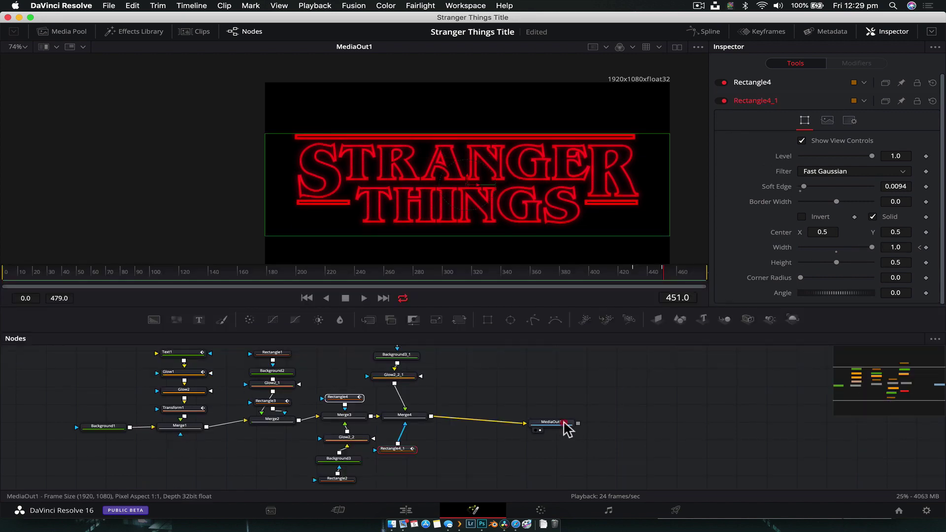
# Step: Move the MediaOut1 node farther from Merge4 and insert a Film Grain node directly after Merge4
pyautogui.moveTo(567, 427); pyautogui.dragTo(660, 420)
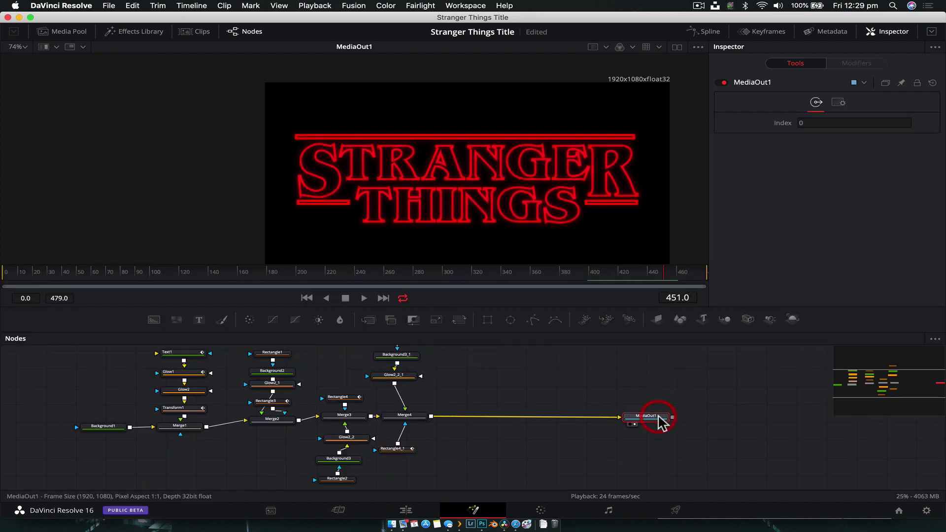
pyautogui.click(410, 417)
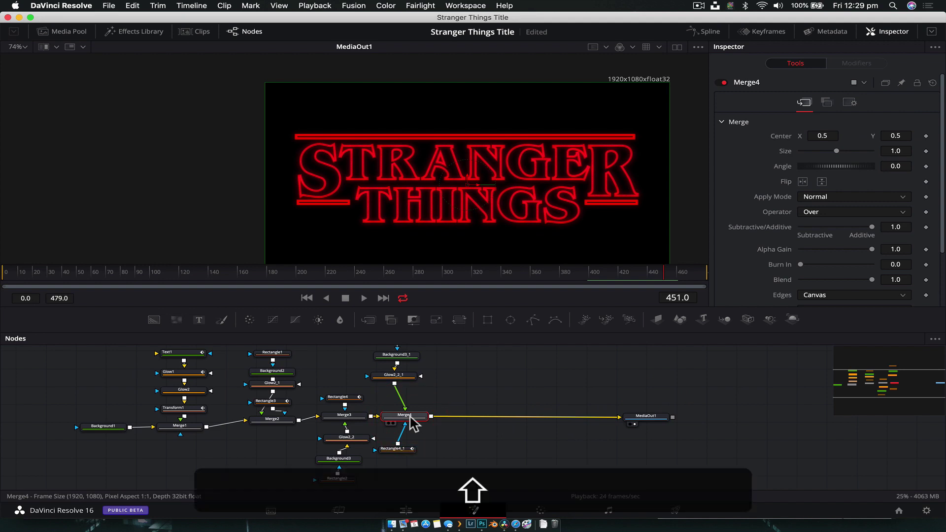
pyautogui.hotkey('shift', 'space')
pyautogui.write('grai')
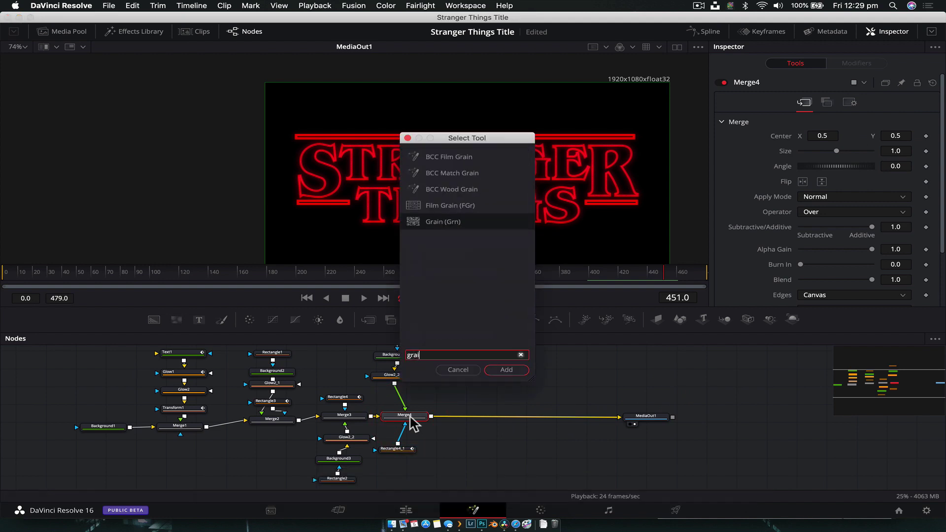
pyautogui.click(448, 209)
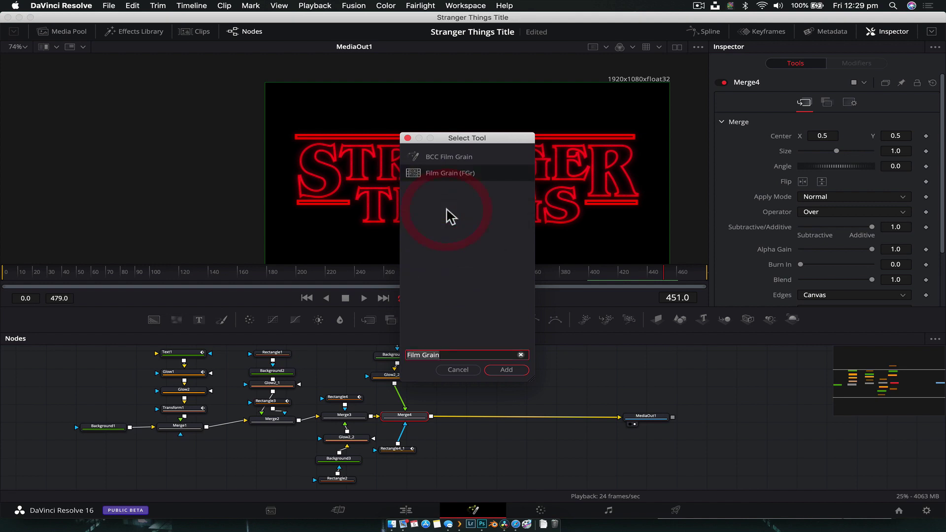
pyautogui.press('Return')
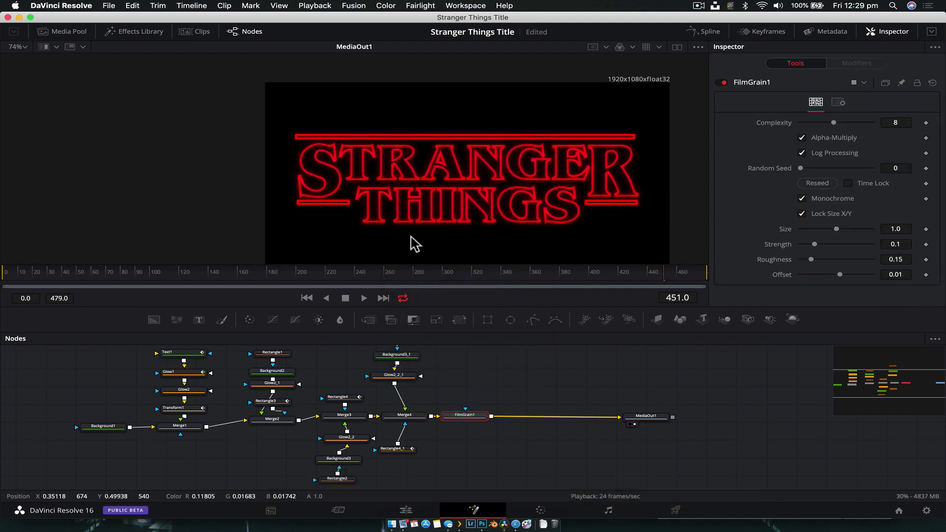
# Step: Switch to Safari, examine the grain in the opening seconds of the reference title sequence, and return to DaVinci Resolve
pyautogui.click(519, 522)
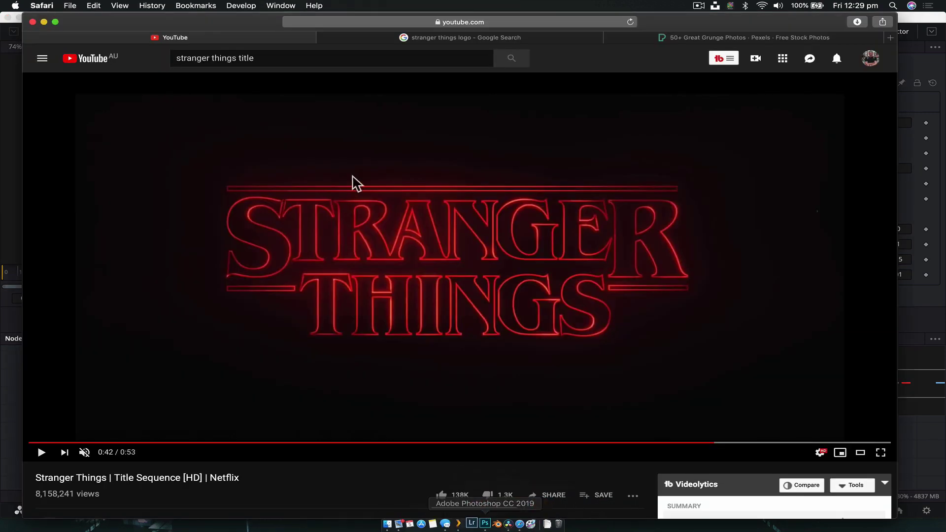
pyautogui.click(80, 443)
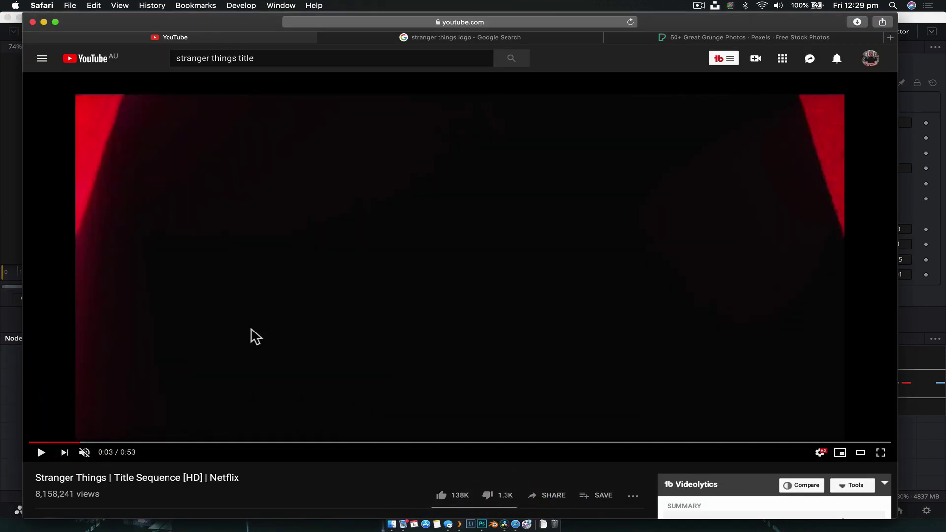
pyautogui.click(65, 440)
pyautogui.moveTo(67, 440); pyautogui.dragTo(116, 443)
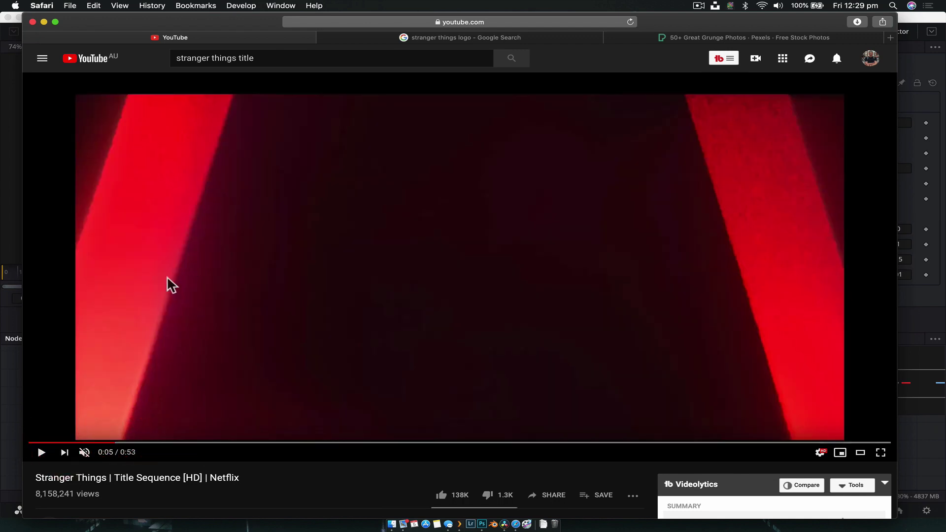
pyautogui.click(7, 123)
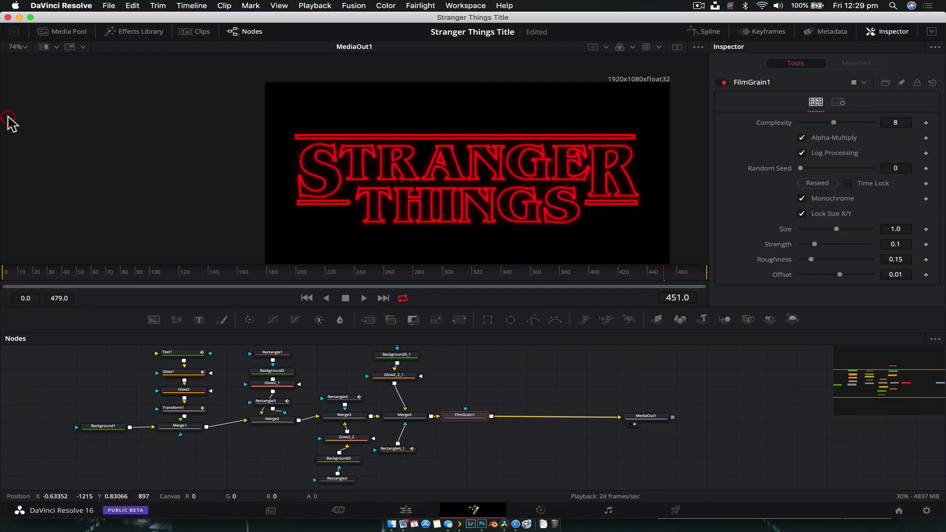
# Step: Move the FilmGrain1 node farther from Merge4 and play back the grain on the close-up letters from about frame 93
pyautogui.click(83, 271)
pyautogui.click(138, 273)
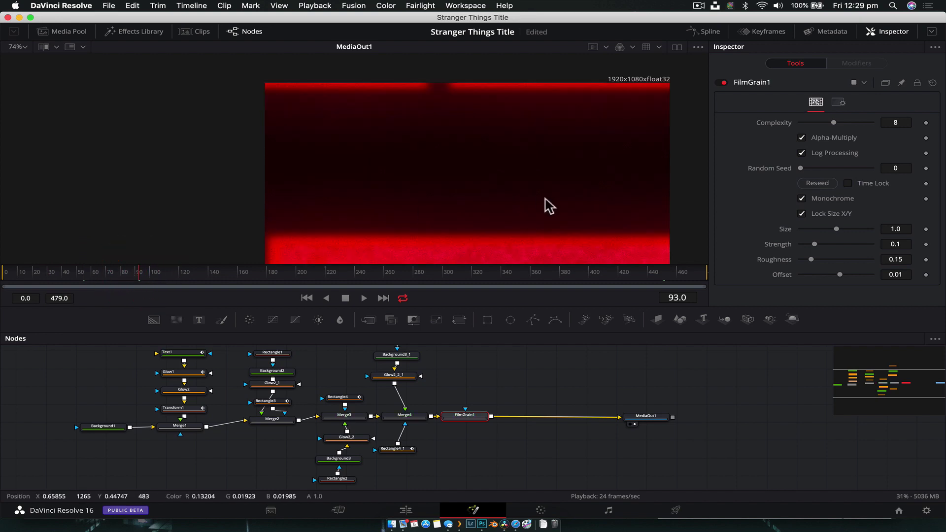
pyautogui.moveTo(485, 417); pyautogui.dragTo(518, 417)
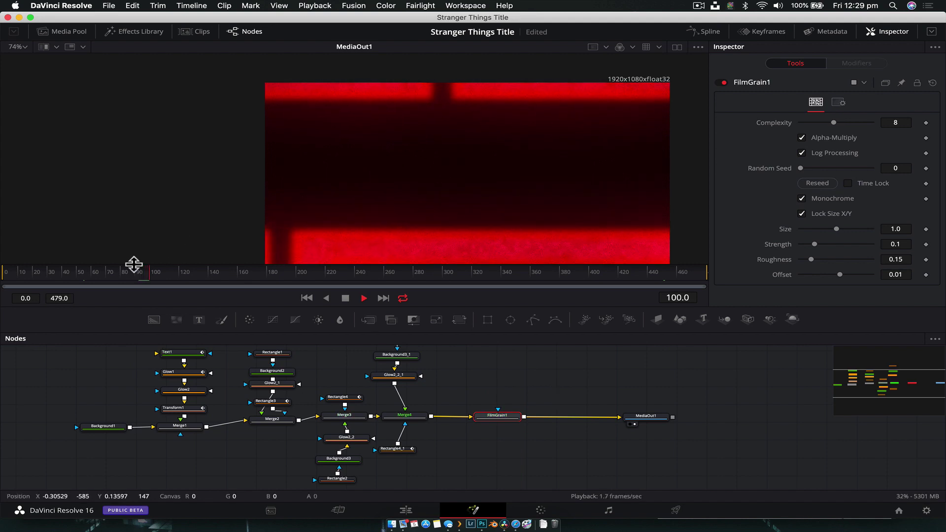
pyautogui.press('space')
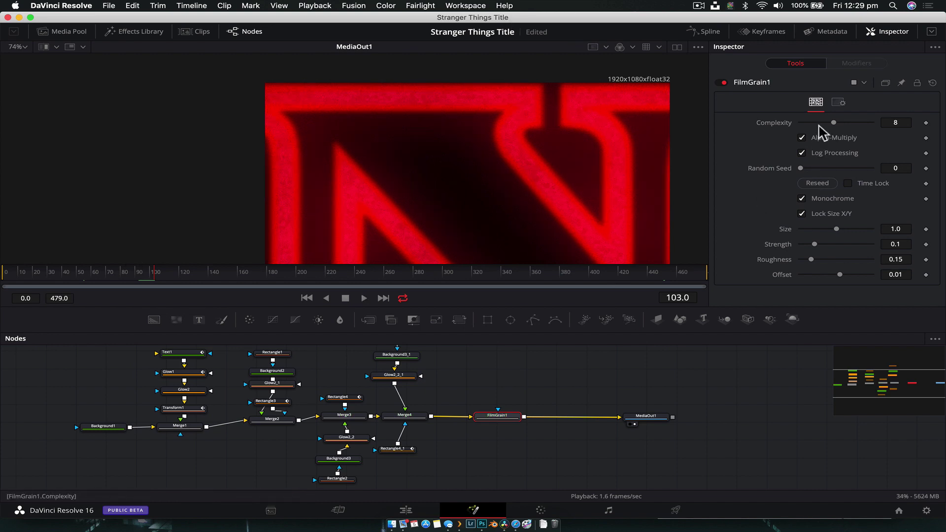
# Step: Set the film grain's size to 0.53, its strength to 0.1142 and its roughness to 0.173
pyautogui.moveTo(822, 121); pyautogui.dragTo(792, 120)
pyautogui.moveTo(818, 124); pyautogui.dragTo(873, 129)
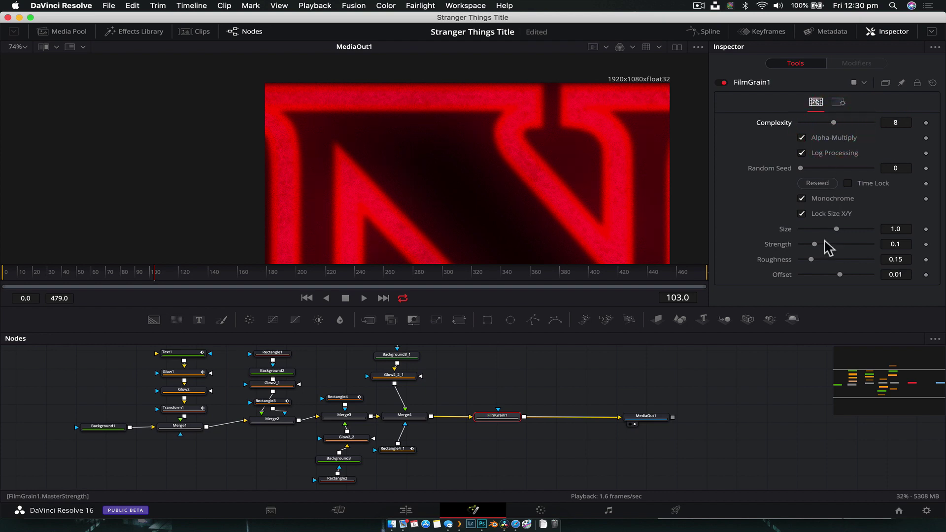
pyautogui.moveTo(829, 230)
pyautogui.mouseDown()
pyautogui.moveTo(787, 233)
pyautogui.moveTo(860, 230)
pyautogui.moveTo(816, 232)
pyautogui.mouseUp()
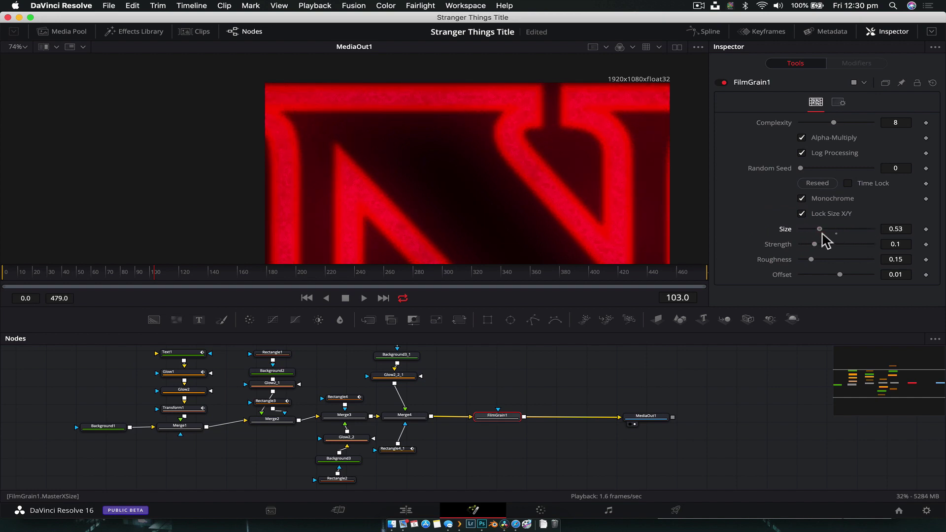
pyautogui.moveTo(815, 246)
pyautogui.mouseDown()
pyautogui.moveTo(874, 251)
pyautogui.moveTo(806, 253)
pyautogui.moveTo(815, 253)
pyautogui.mouseUp()
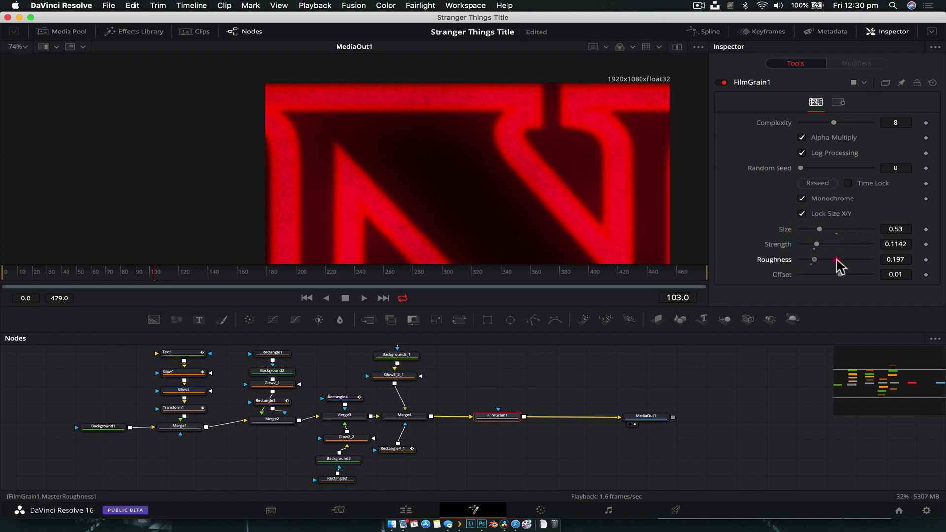
pyautogui.click(831, 260)
pyautogui.moveTo(800, 266)
pyautogui.mouseDown()
pyautogui.moveTo(770, 264)
pyautogui.moveTo(811, 270)
pyautogui.mouseUp()
# Step: Play back the adjusted grain from frame 61 and inspect it close up on the title letters at frame 461
pyautogui.moveTo(154, 270); pyautogui.dragTo(94, 269)
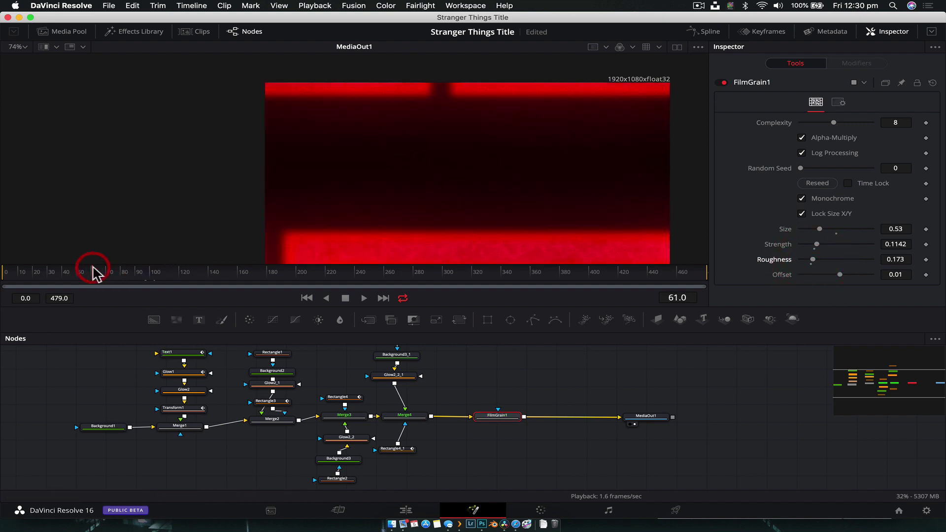
pyautogui.press('space')
pyautogui.click(82, 371)
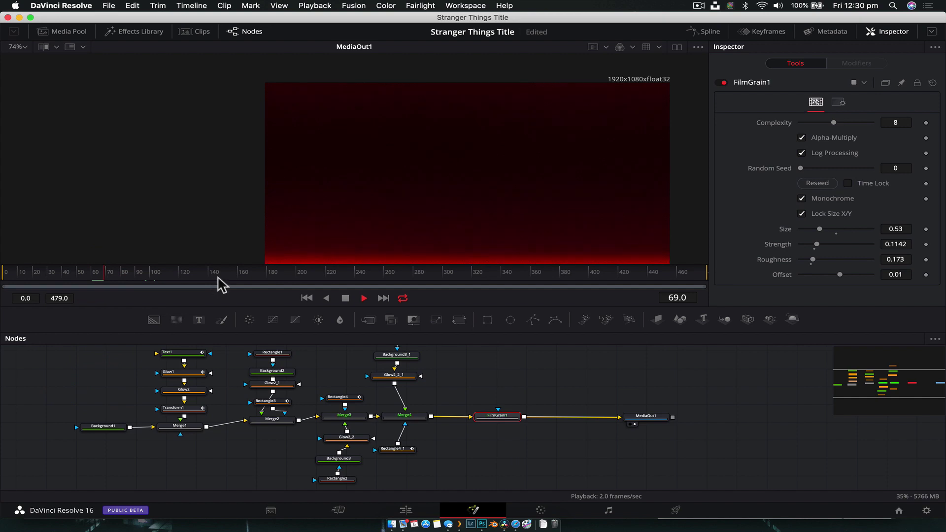
pyautogui.moveTo(220, 285); pyautogui.dragTo(681, 283)
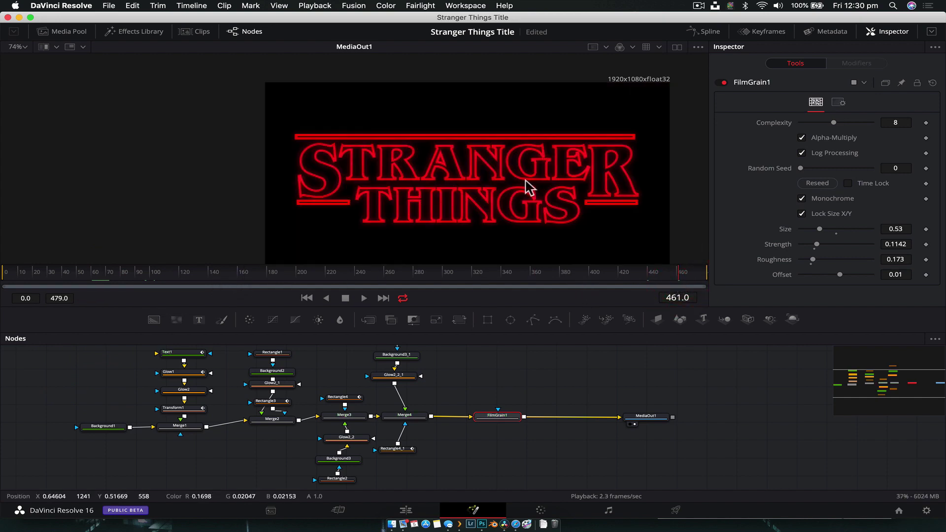
pyautogui.keyDown('super'); pyautogui.scroll(3, 469, 180); pyautogui.keyUp('super')
pyautogui.keyDown('super'); pyautogui.scroll(7, 472, 182); pyautogui.keyUp('super')
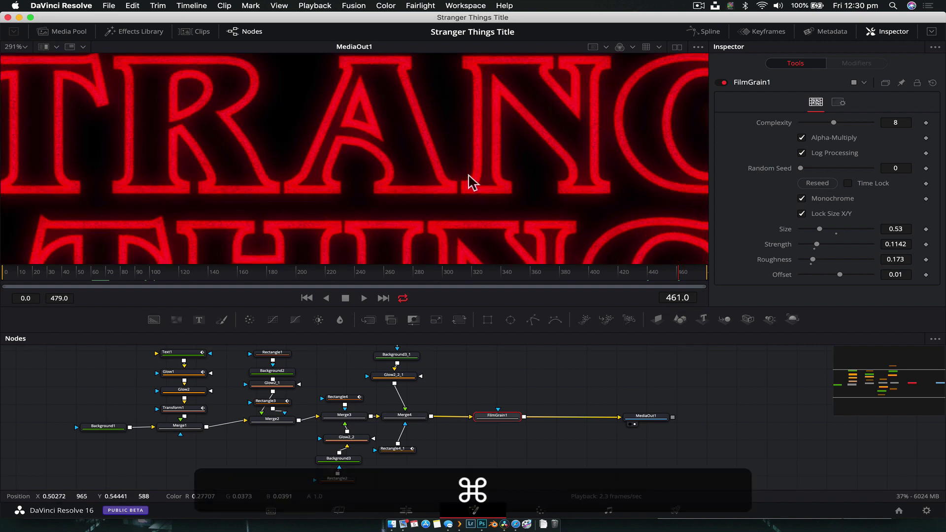
pyautogui.keyDown('super'); pyautogui.scroll(3, 472, 182); pyautogui.keyUp('super')
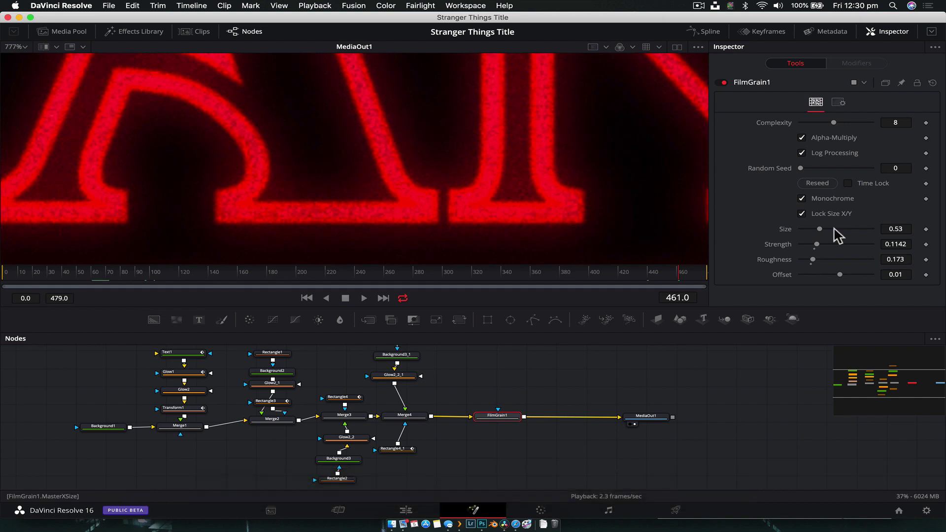
# Step: Lower the film grain's strength to 0.0642 and set its roughness to 0.15, checking the close-up letters at frame 132
pyautogui.moveTo(810, 260); pyautogui.dragTo(807, 259)
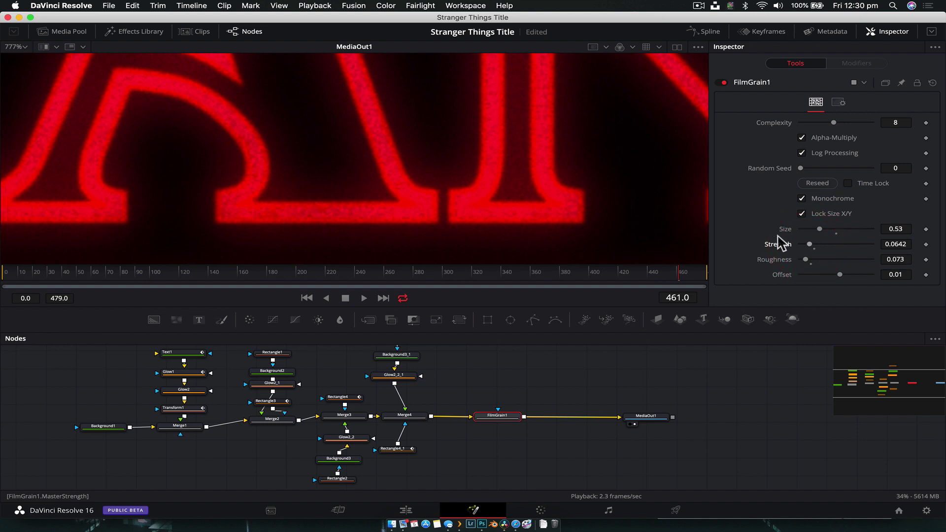
pyautogui.scroll(-5, 510, 154)
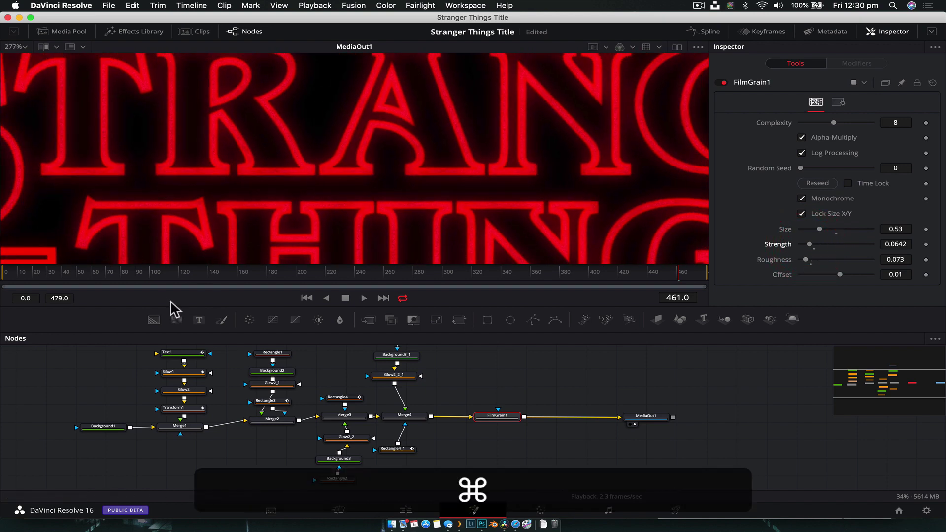
pyautogui.click(197, 280)
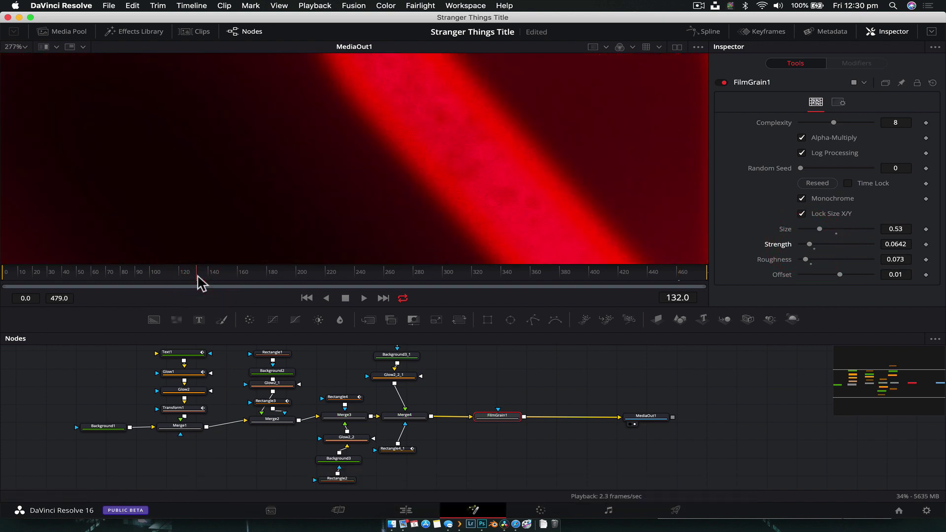
pyautogui.scroll(-5, 466, 186)
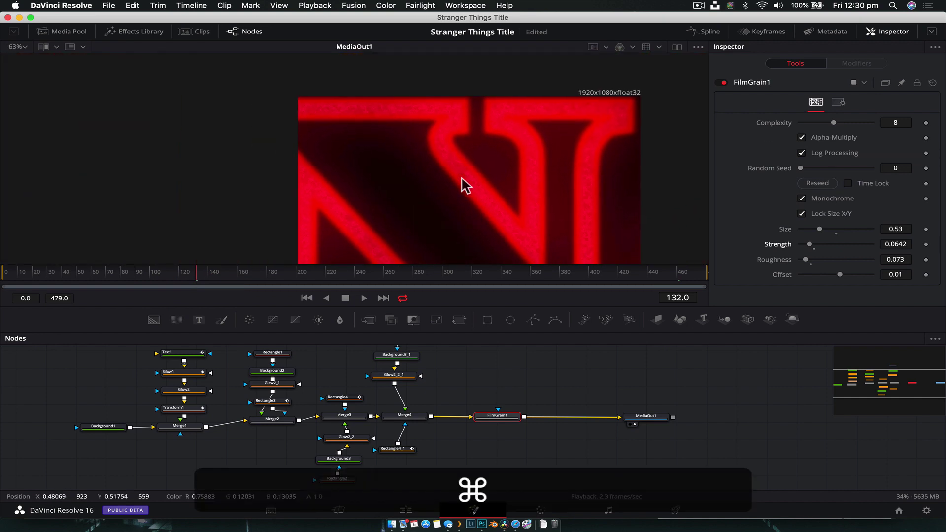
pyautogui.scroll(3, 465, 186)
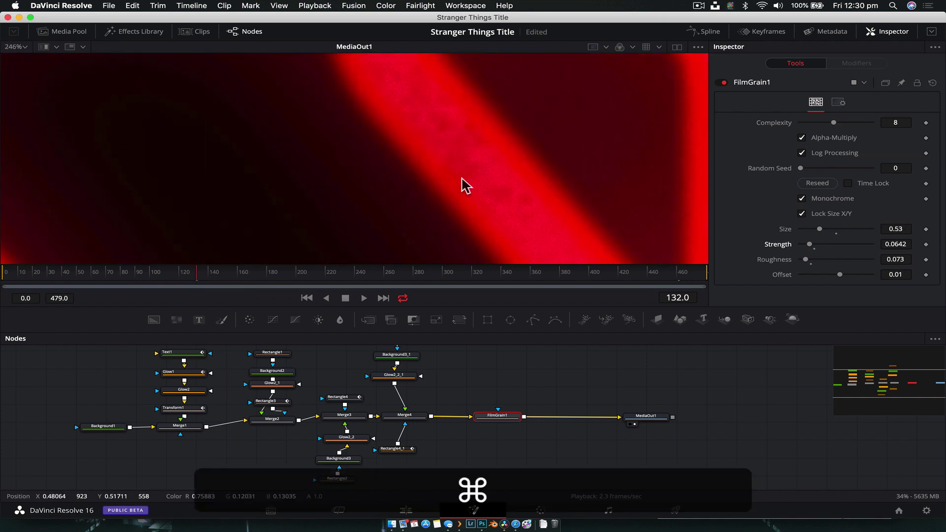
pyautogui.click(810, 259)
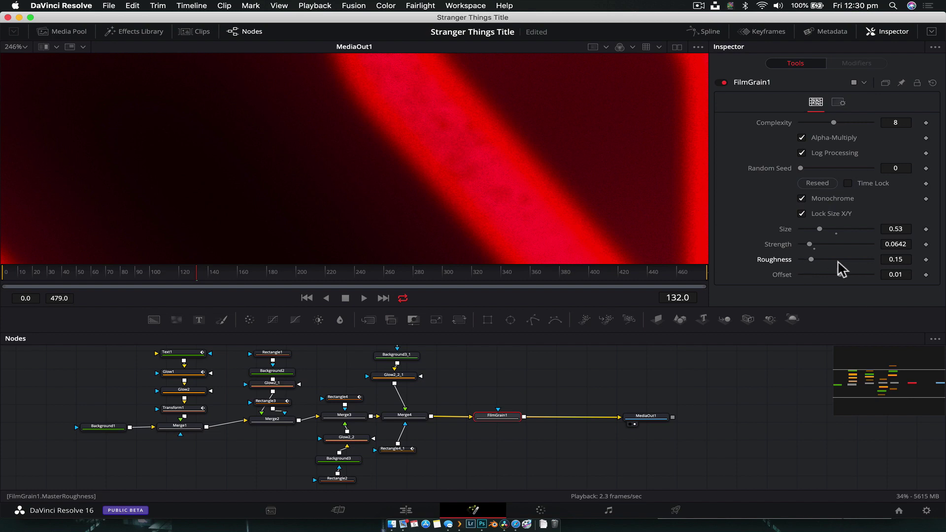
# Step: Examine the grain on the complete title and its framing bars at frame 451
pyautogui.scroll(-4, 538, 201)
pyautogui.click(664, 274)
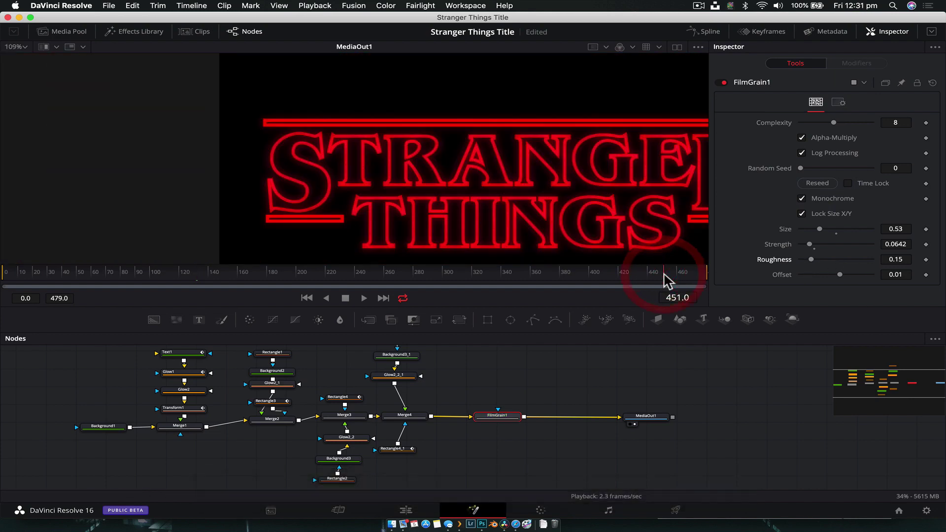
pyautogui.scroll(4, 583, 78)
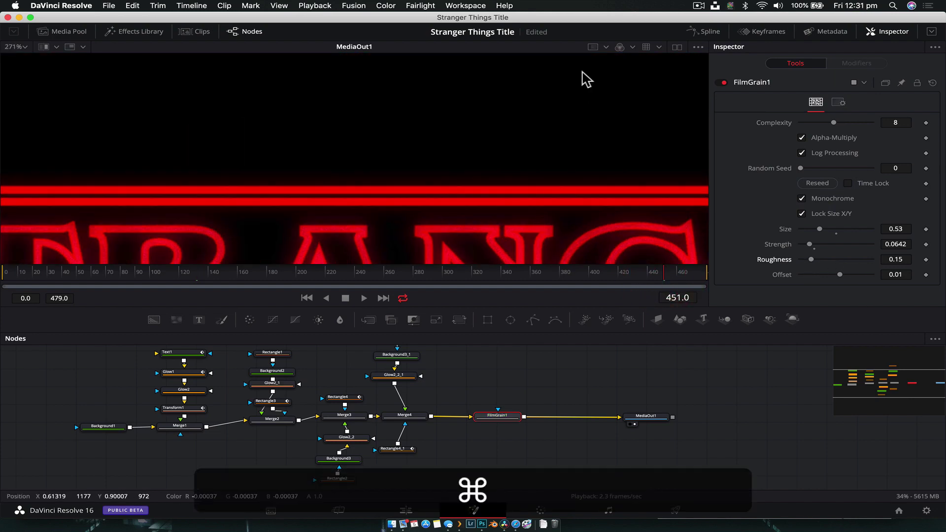
pyautogui.scroll(-4, 583, 78)
pyautogui.hscroll(2, 512, 109)
pyautogui.click(510, 111)
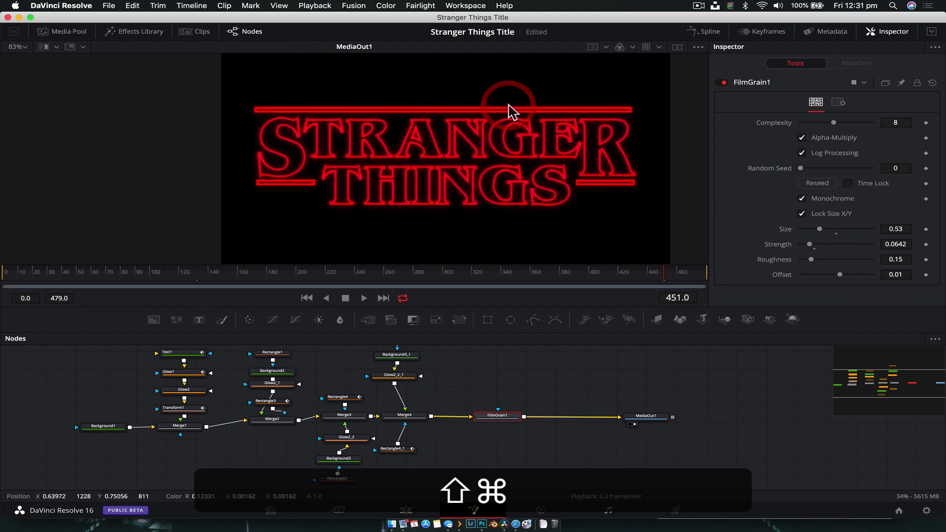
pyautogui.scroll(-2, 503, 110)
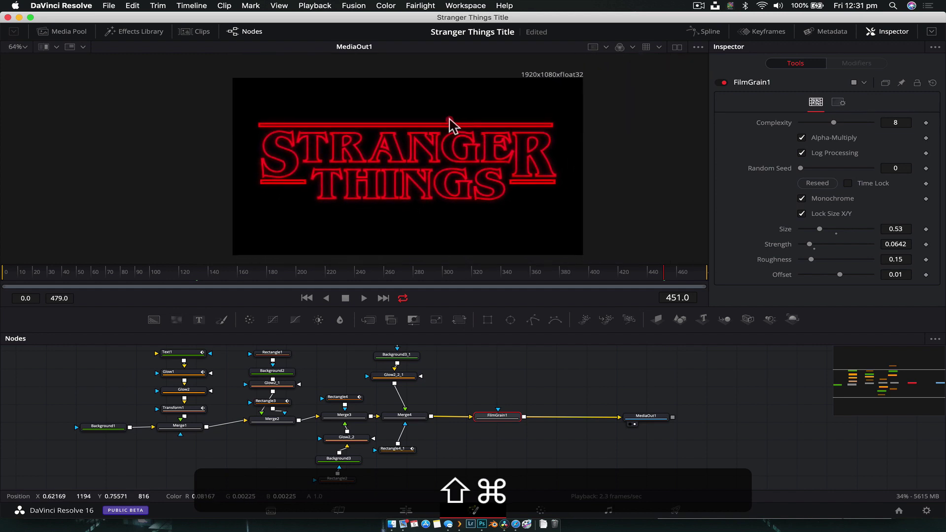
# Step: Set Background1 to a very dark red with saturation 0.982 and value 0.063, comparing the title at frames 190 and 444
pyautogui.click(109, 427)
pyautogui.moveTo(879, 259)
pyautogui.mouseDown()
pyautogui.moveTo(828, 256)
pyautogui.moveTo(876, 253)
pyautogui.mouseUp()
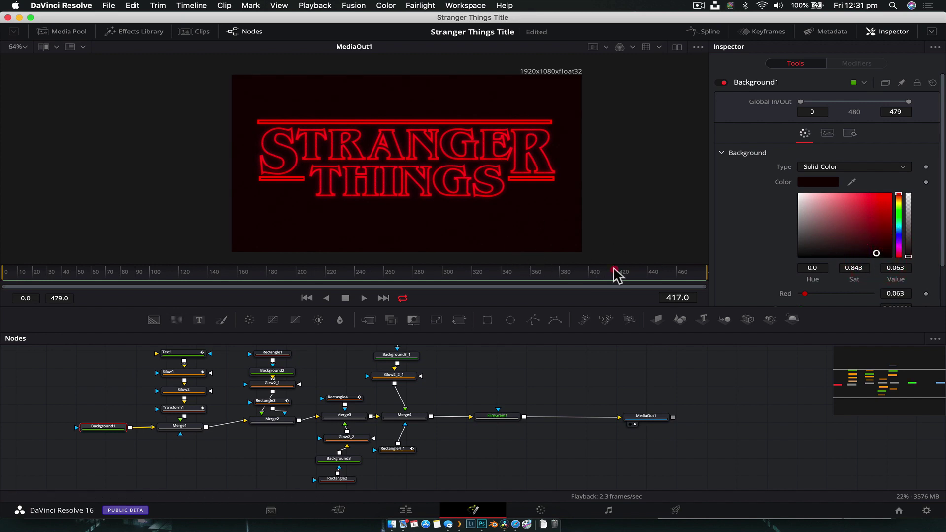
pyautogui.click(278, 282)
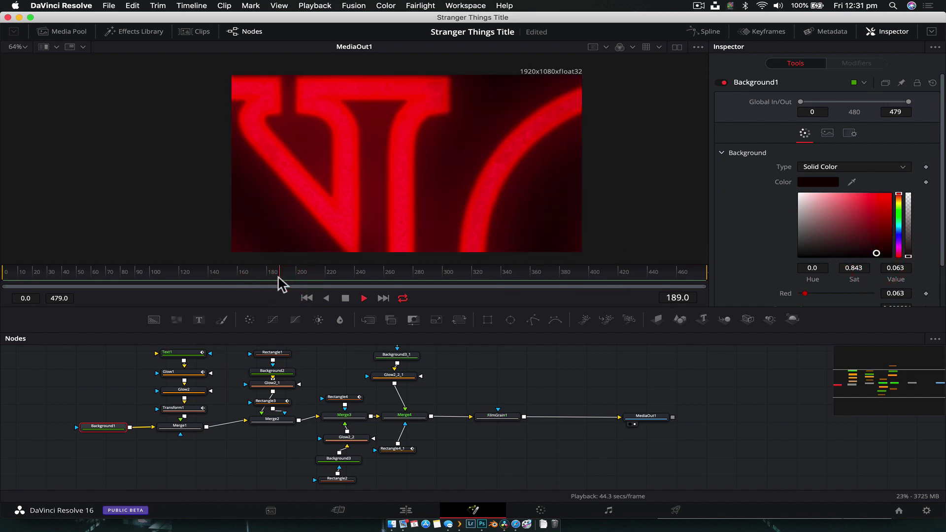
pyautogui.press('space')
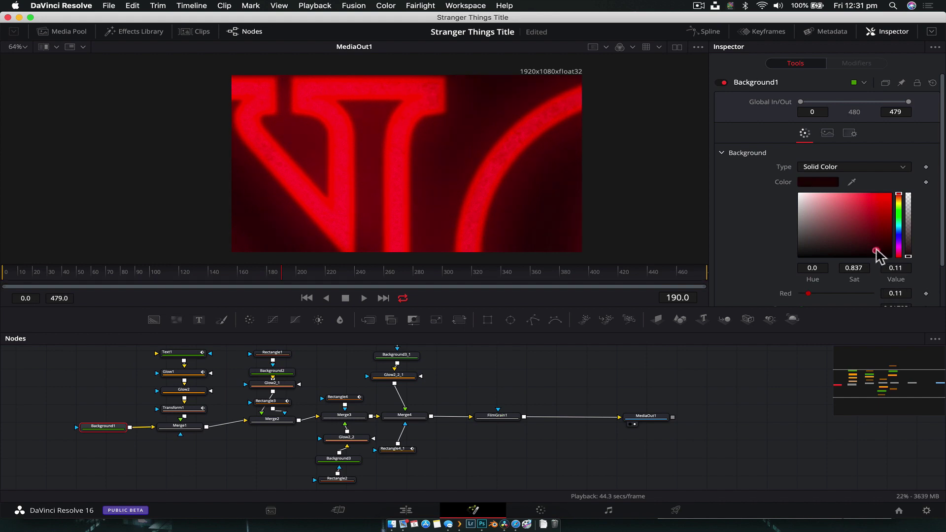
pyautogui.click(876, 251)
pyautogui.click(653, 269)
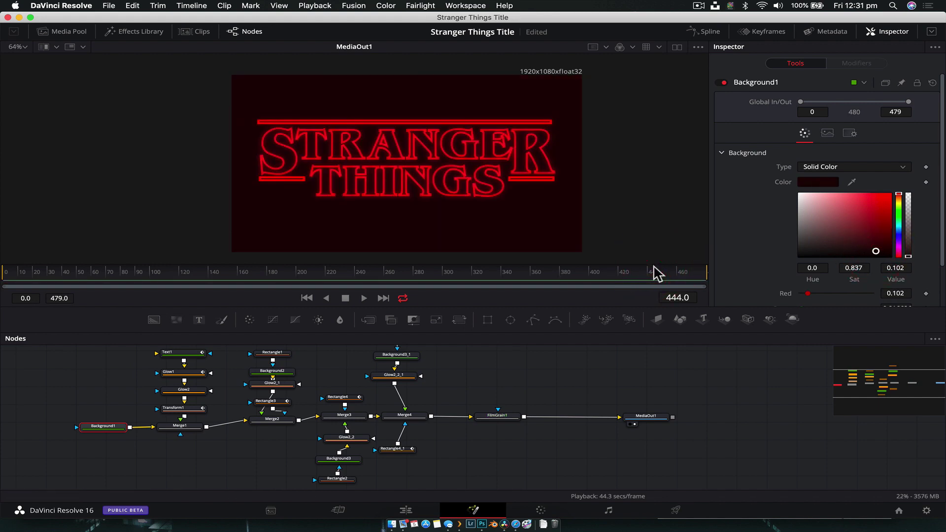
pyautogui.moveTo(881, 252); pyautogui.dragTo(893, 251)
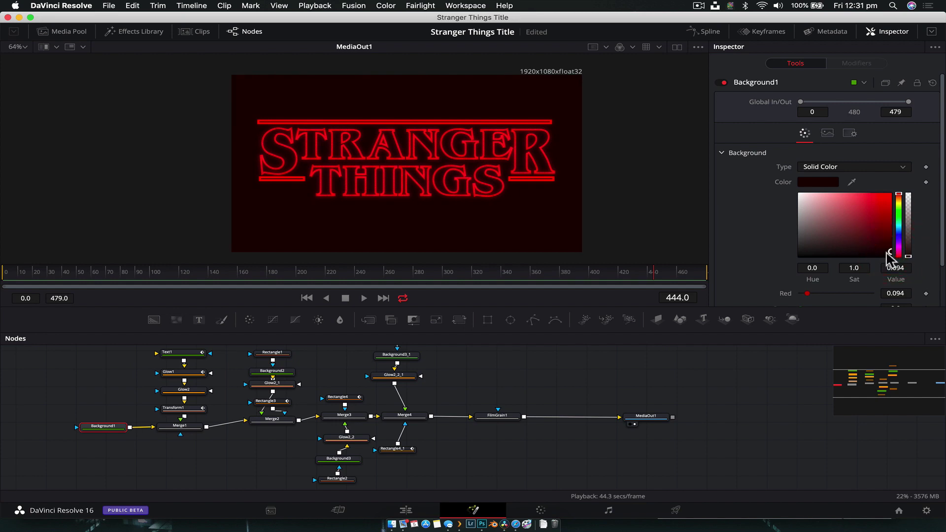
pyautogui.click(890, 254)
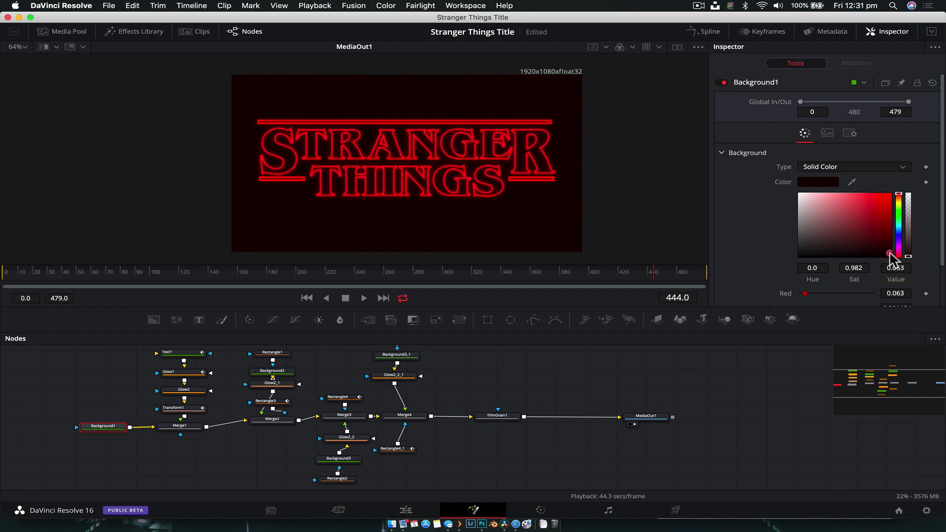
pyautogui.click(890, 253)
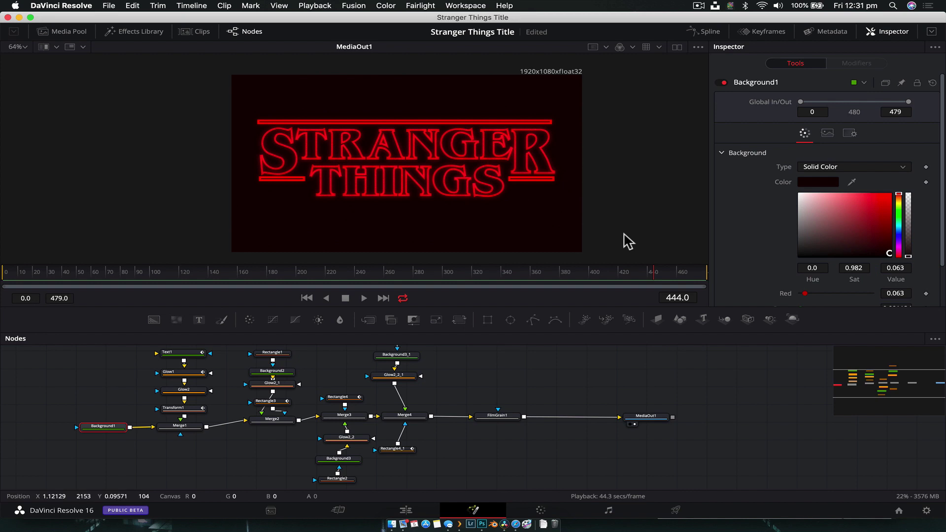
# Step: Switch to the Edit page, show the Media Pool, and delete the Fusion Composition and music clips from Timeline 1
pyautogui.click(403, 512)
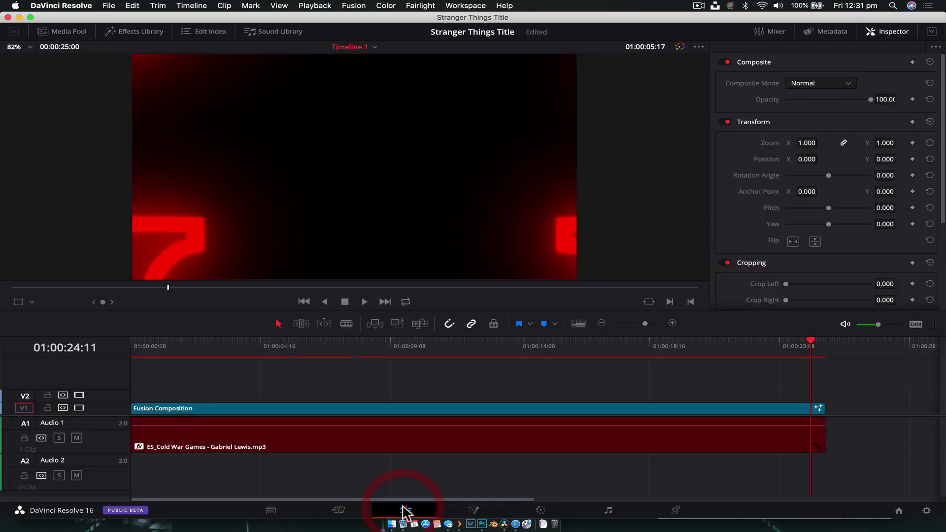
pyautogui.click(64, 31)
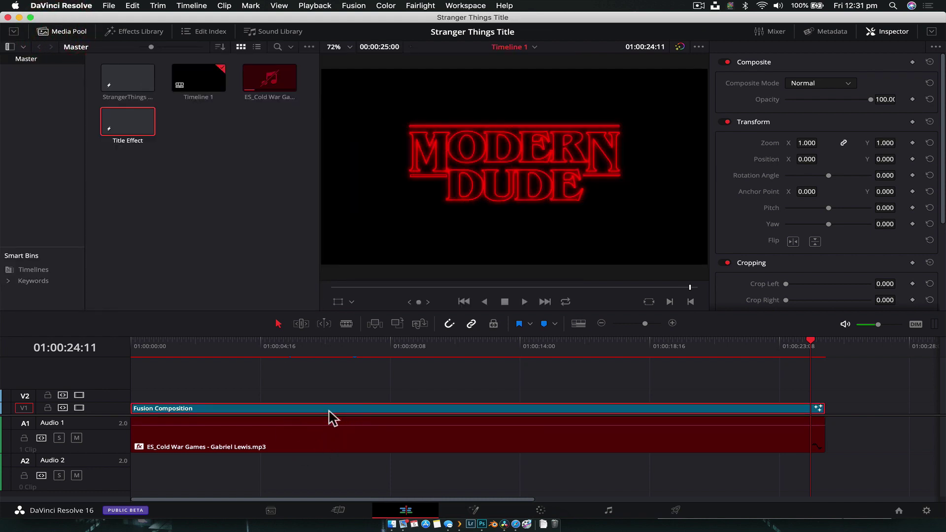
pyautogui.press('BackSpace')
pyautogui.click(329, 436)
pyautogui.press('BackSpace')
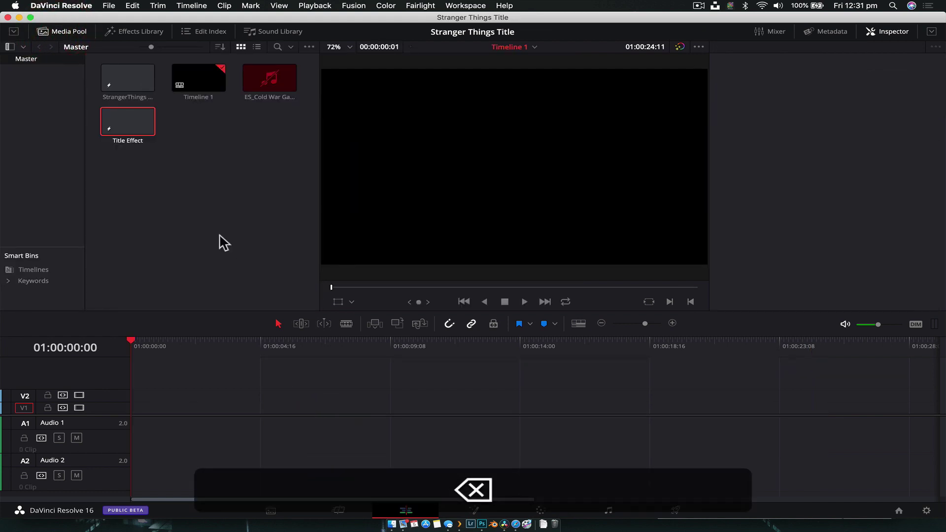
# Step: Place the Title Effect composition at the start of track V1
pyautogui.click(211, 211)
pyautogui.click(124, 138)
pyautogui.moveTo(123, 123); pyautogui.dragTo(156, 414)
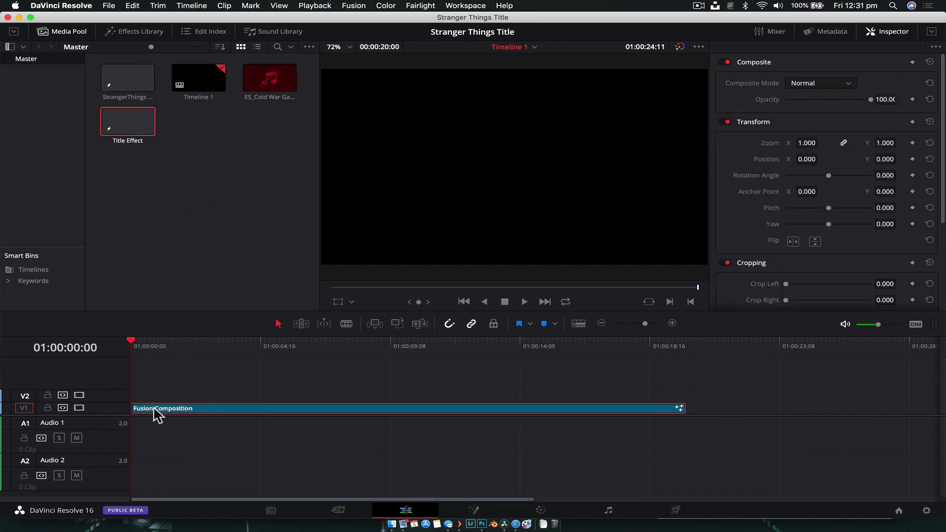
# Step: Turn on Render Cache Fusion Output for the Title Effect clip on V1
pyautogui.rightClick(155, 413)
pyautogui.moveTo(220, 391)
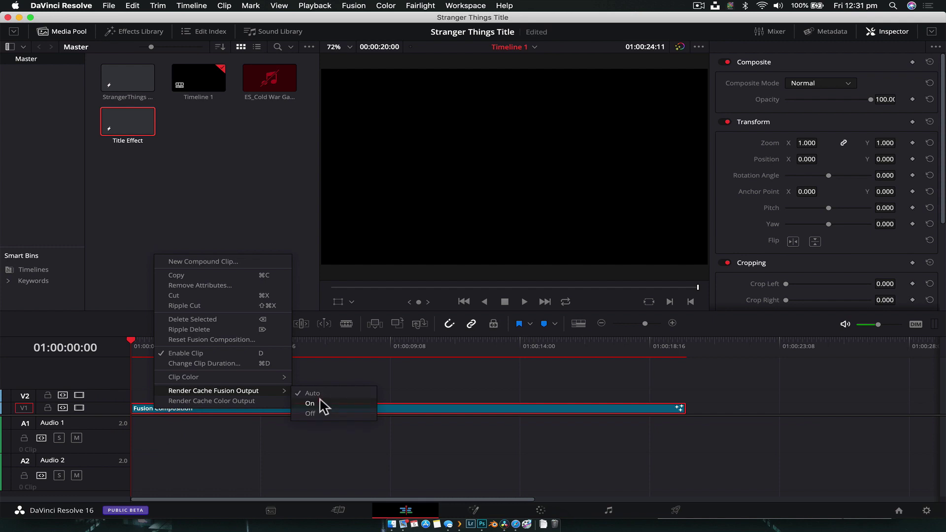
pyautogui.click(322, 404)
pyautogui.click(205, 194)
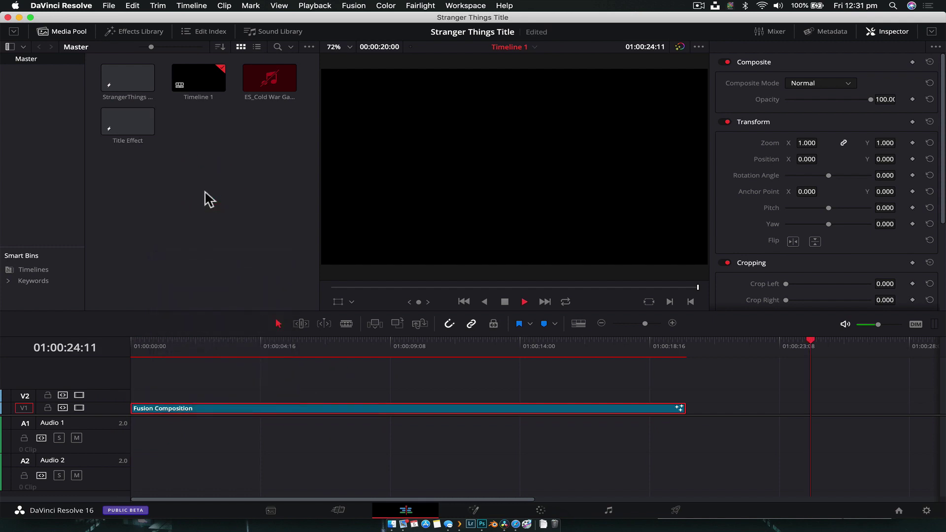
# Step: Review the cached title animation from near its start in full screen, and return to the finished title at 01:00:18:11
pyautogui.press('Up')
pyautogui.click(153, 344)
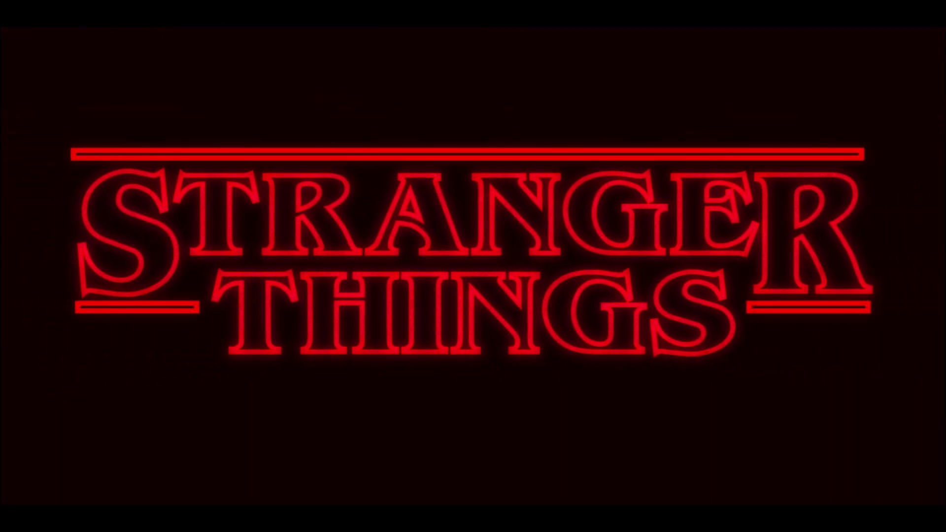
pyautogui.press('Escape')
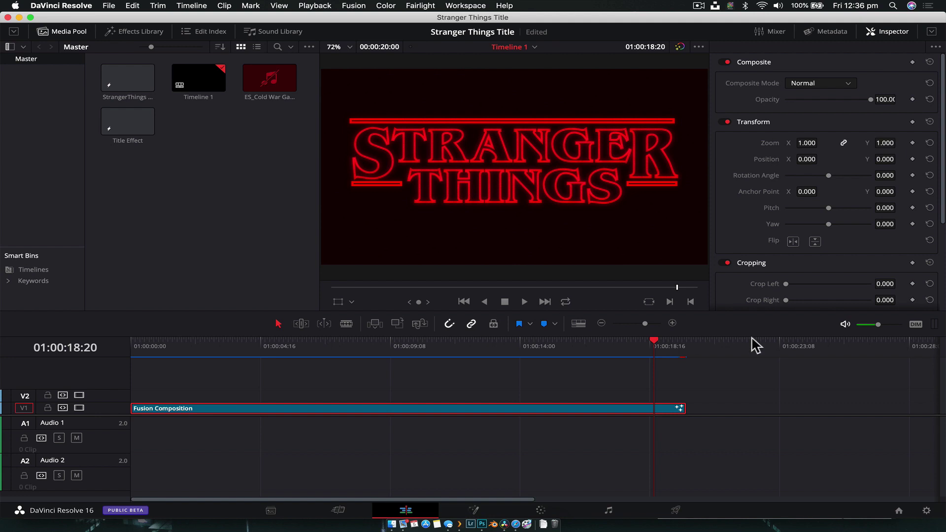
pyautogui.click(615, 345)
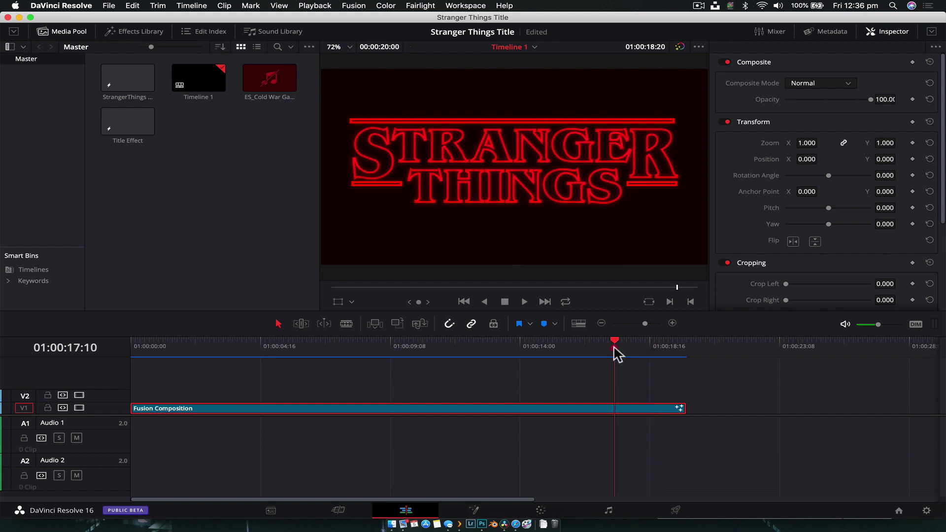
pyautogui.moveTo(634, 348)
pyautogui.mouseDown()
pyautogui.moveTo(650, 350)
pyautogui.moveTo(627, 349)
pyautogui.moveTo(644, 343)
pyautogui.mouseUp()
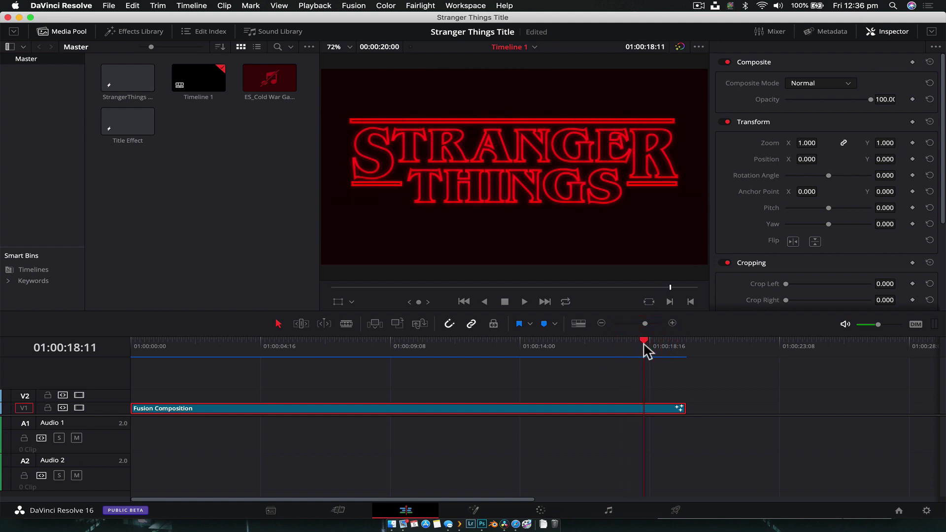